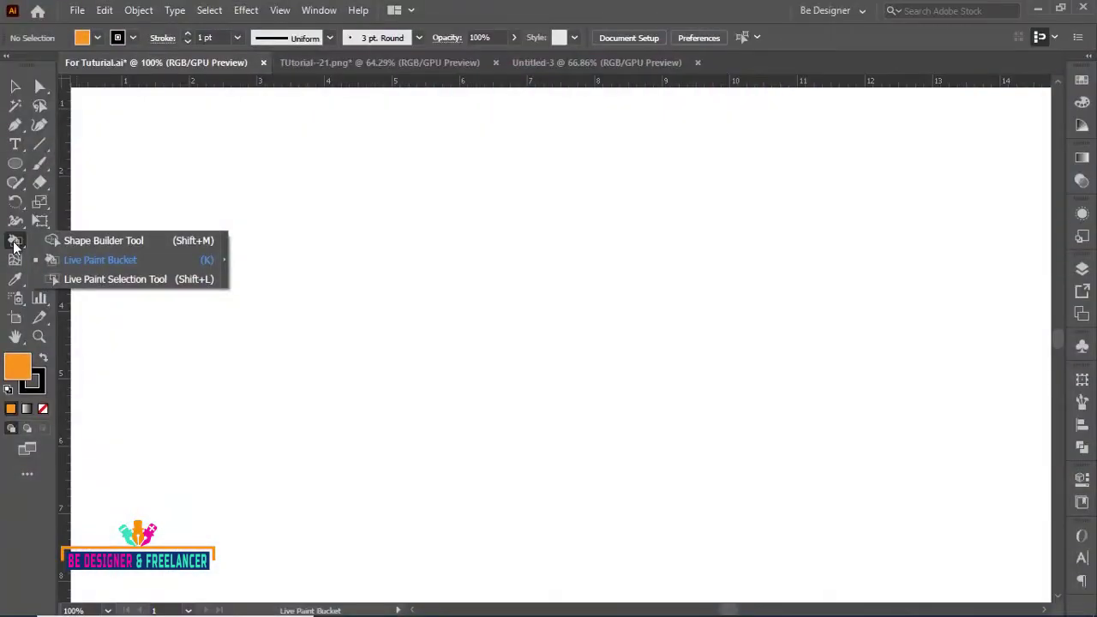
Select the Live Paint Bucket from the Shape Builder tool flyout
left_click(206, 260)
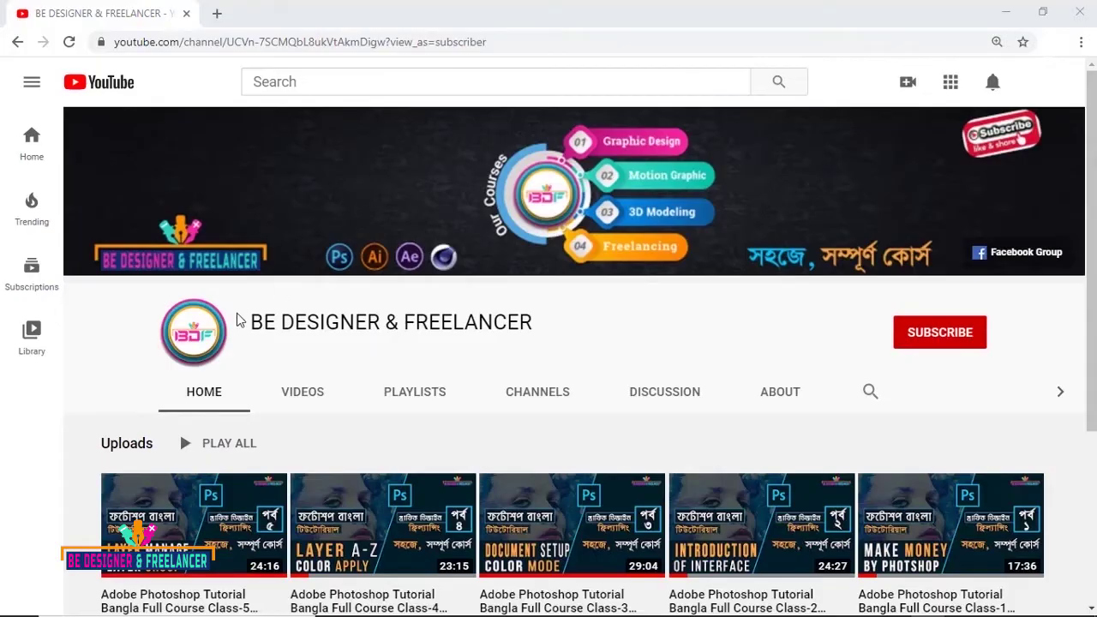
Subscribe to the BE DESIGNER & FREELANCER channel with notifications set to All
left_click(937, 343)
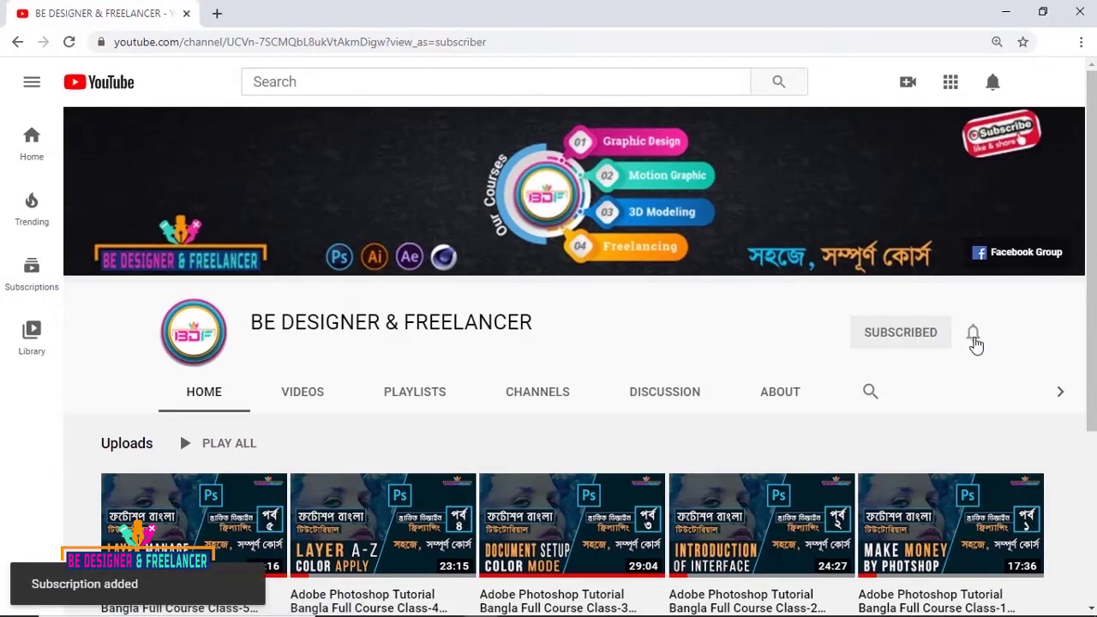
left_click(973, 338)
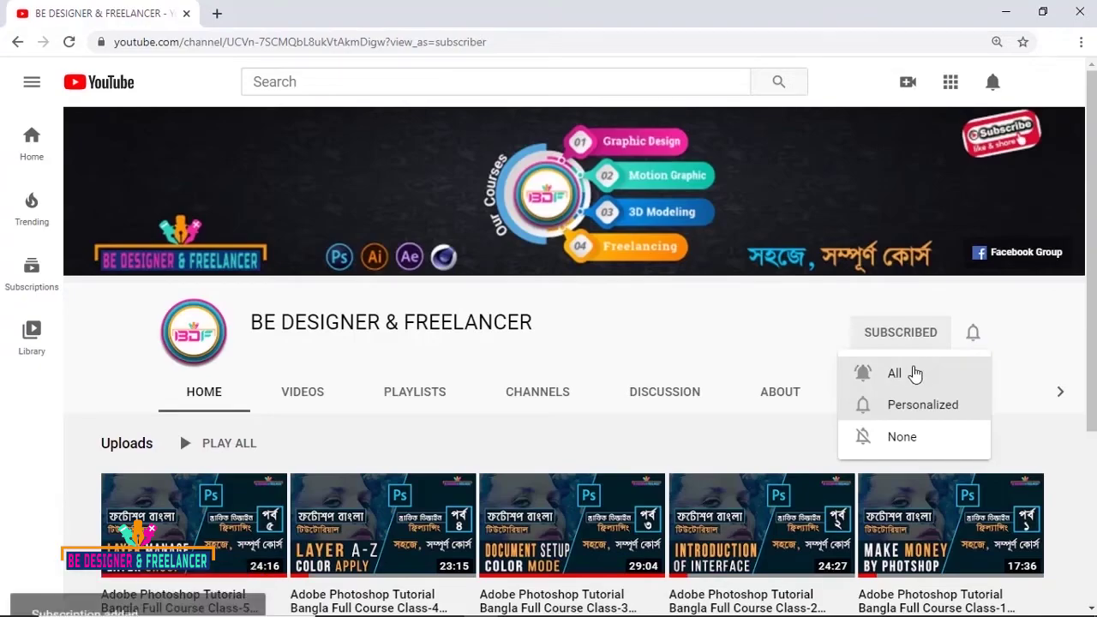
left_click(916, 370)
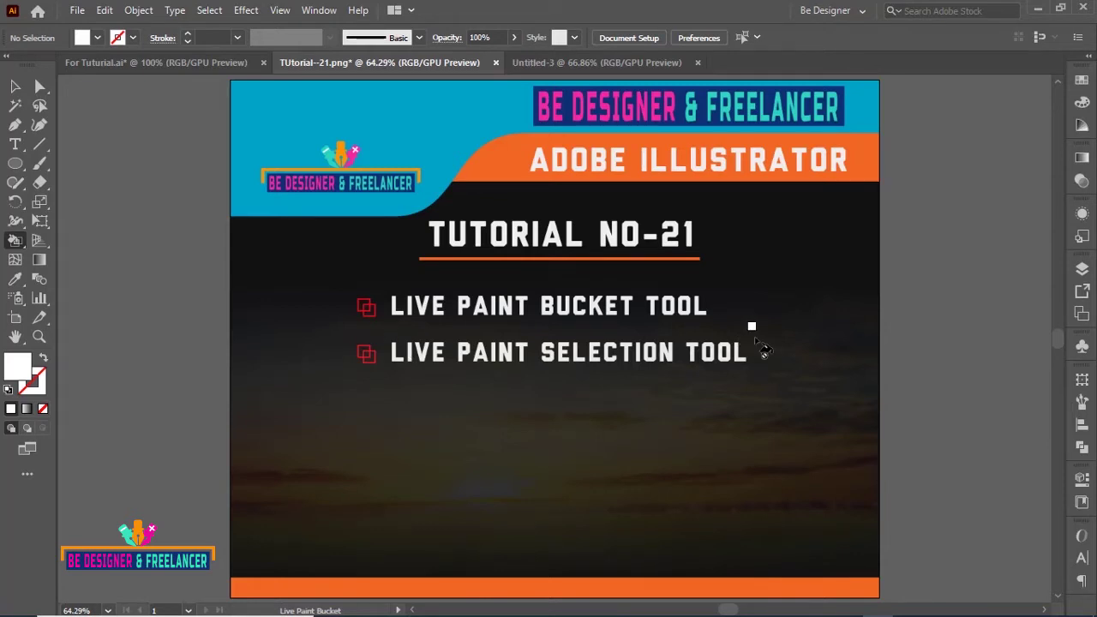
Reactivate the Live Paint Bucket (K) and switch to the blank Untitled-3 document
right_click(17, 243)
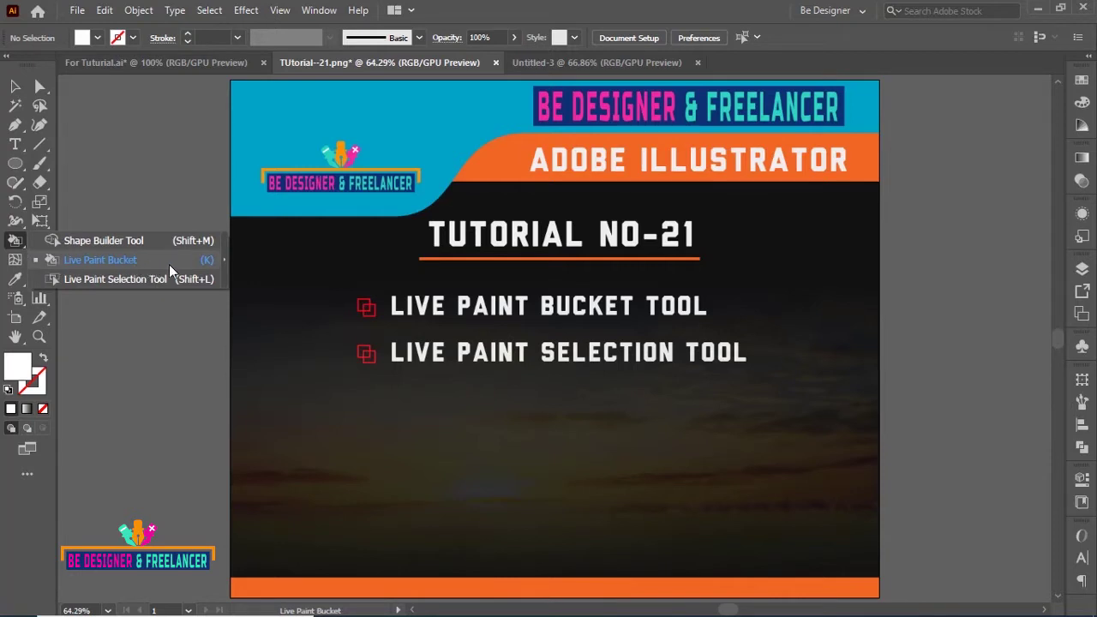
left_click(202, 264)
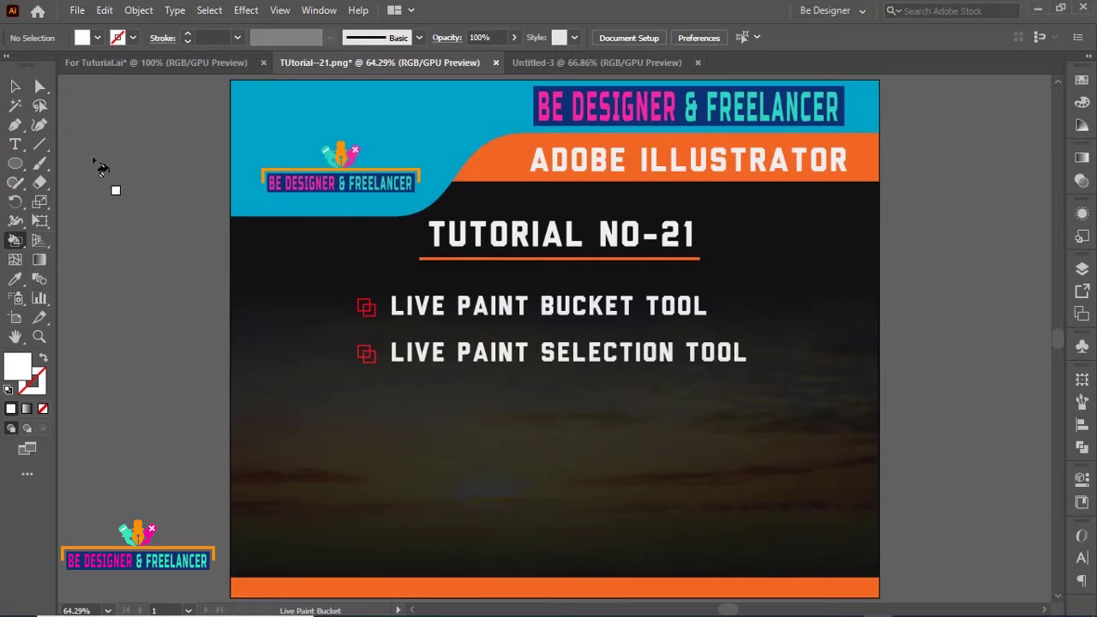
left_click(15, 86)
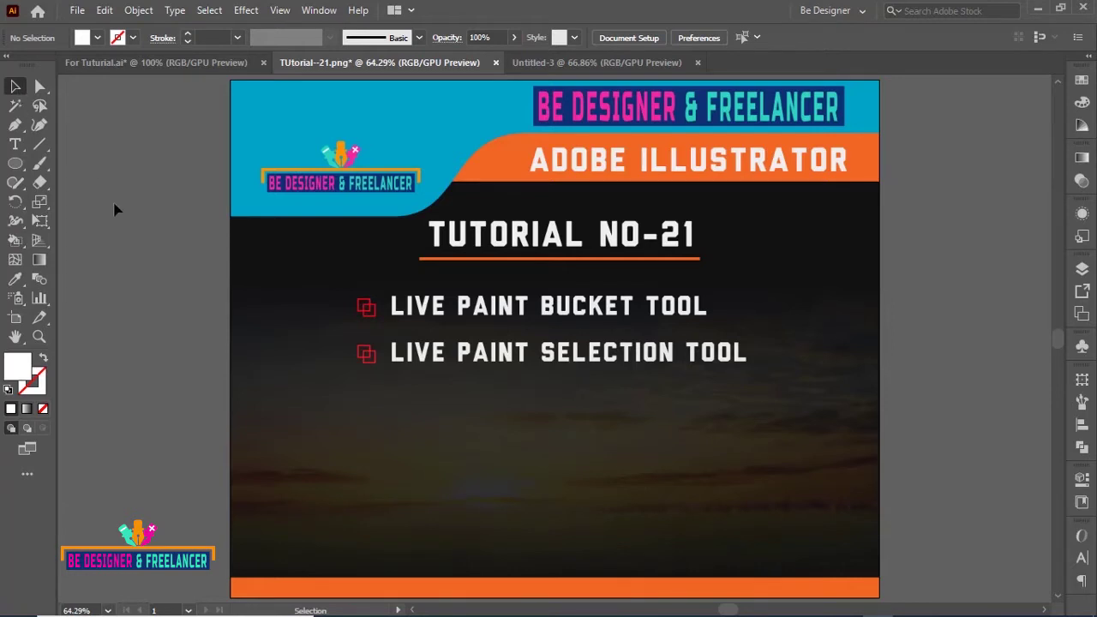
key("k")
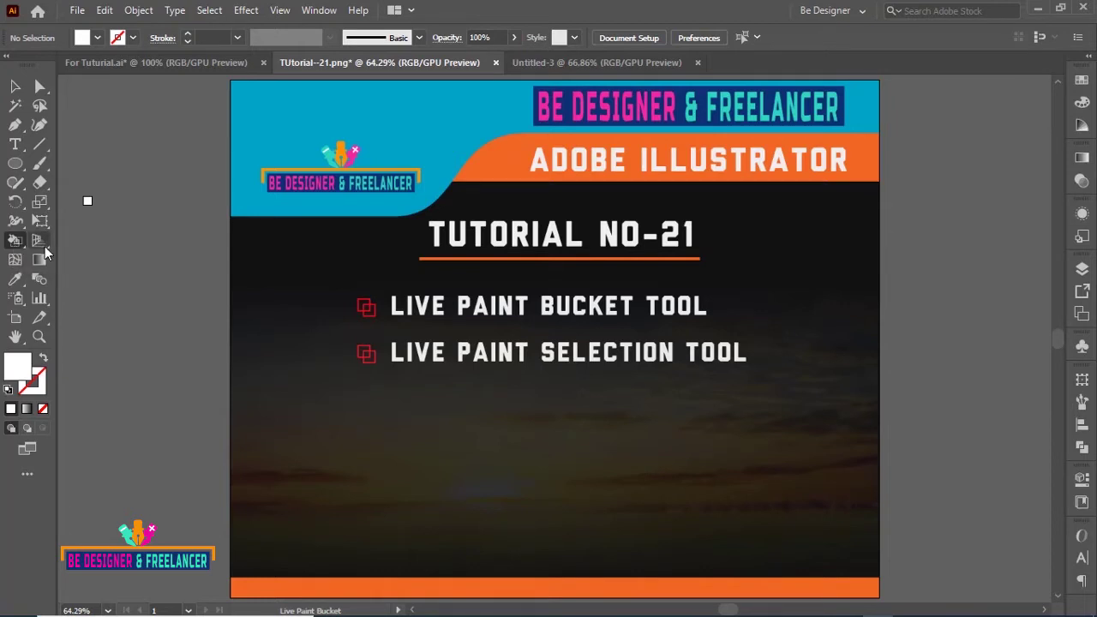
left_click(542, 62)
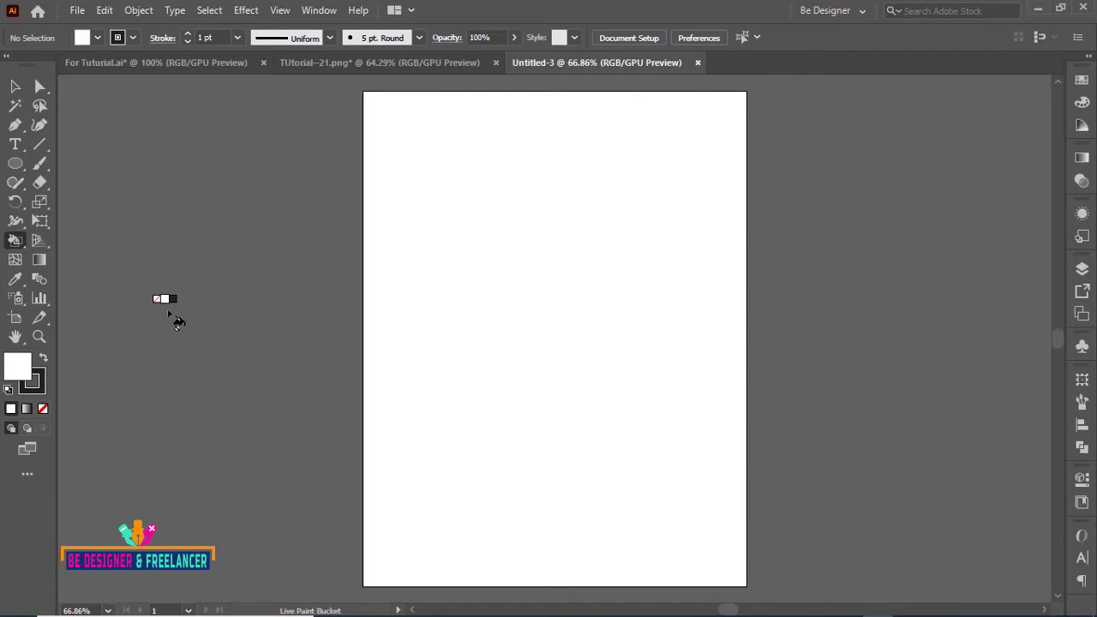
Make the stroke colour active and show the Swatches panel
left_click(39, 383)
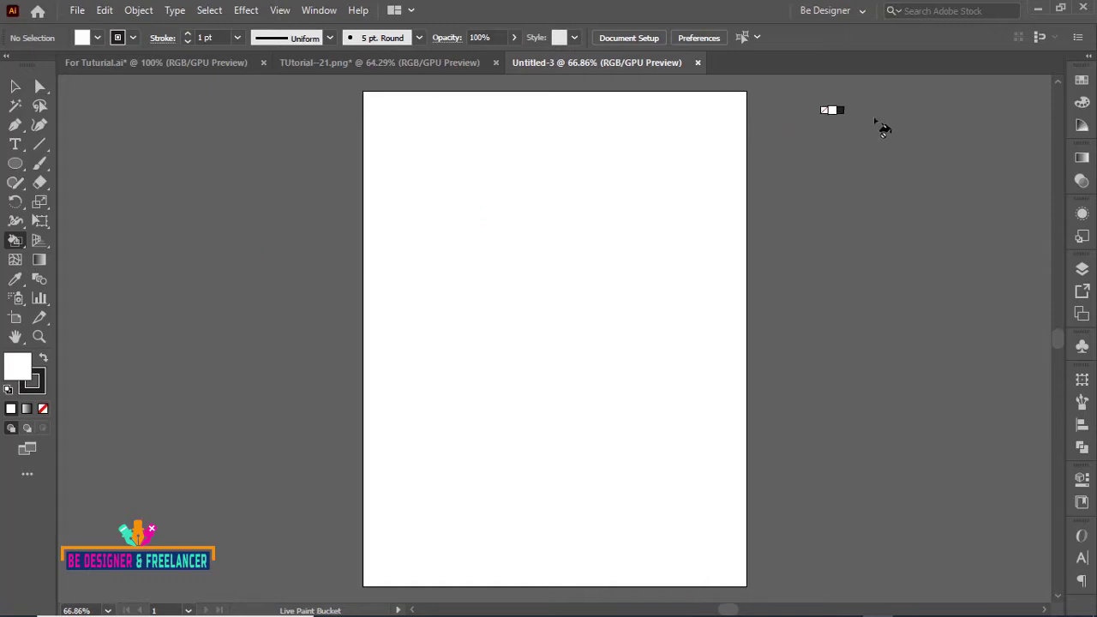
left_click(1080, 81)
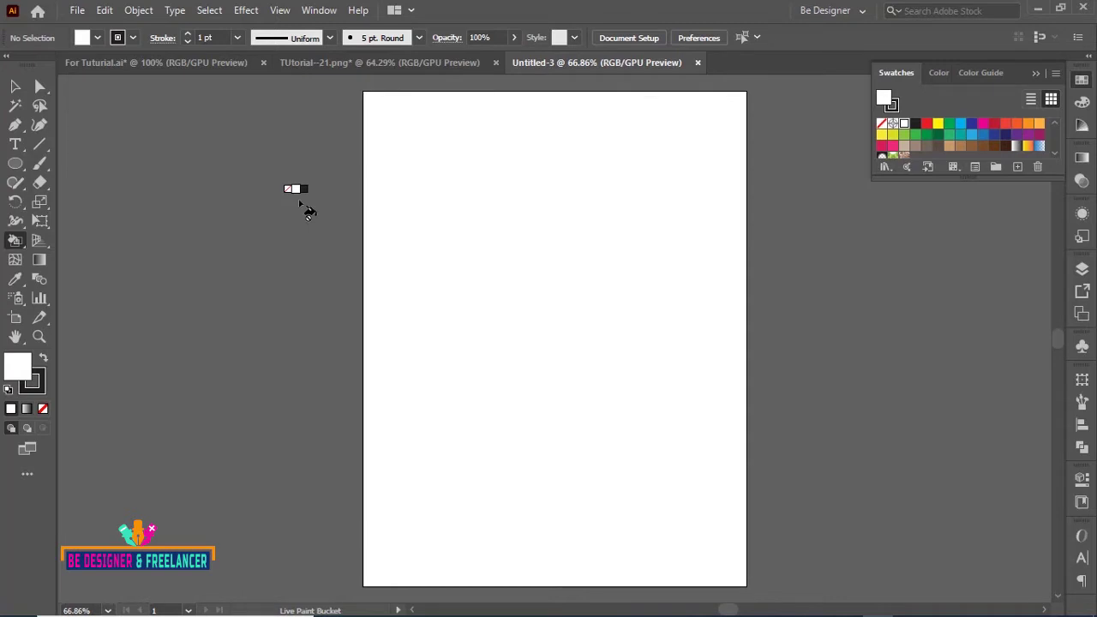
Cycle the Live Paint fill swatch to cyan and set the stroke weight to 10 pt
key("Right")
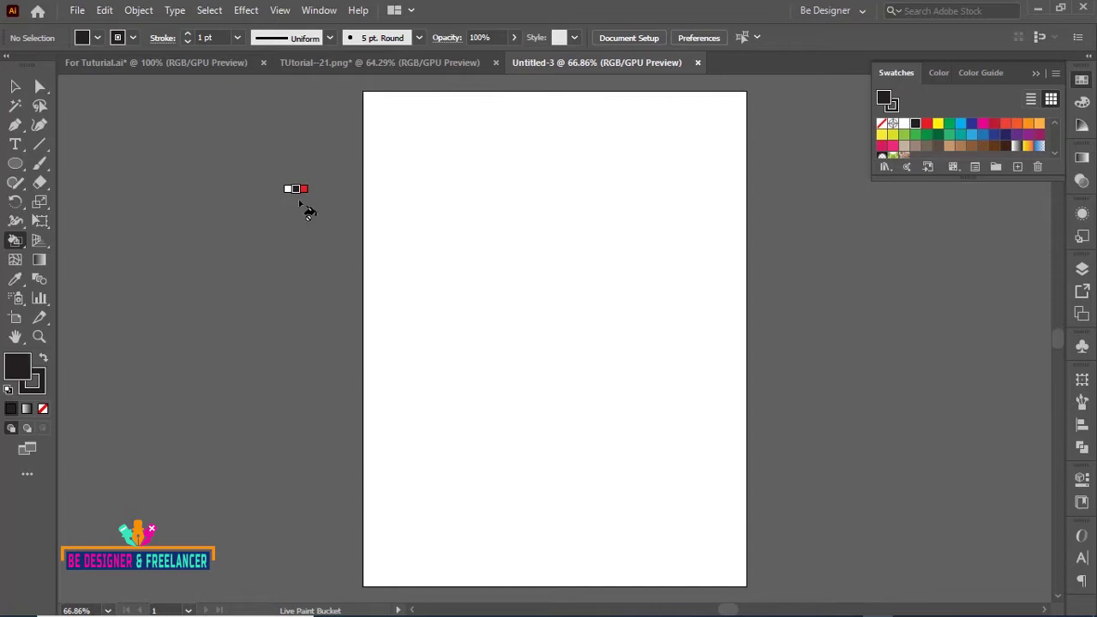
key("Right")
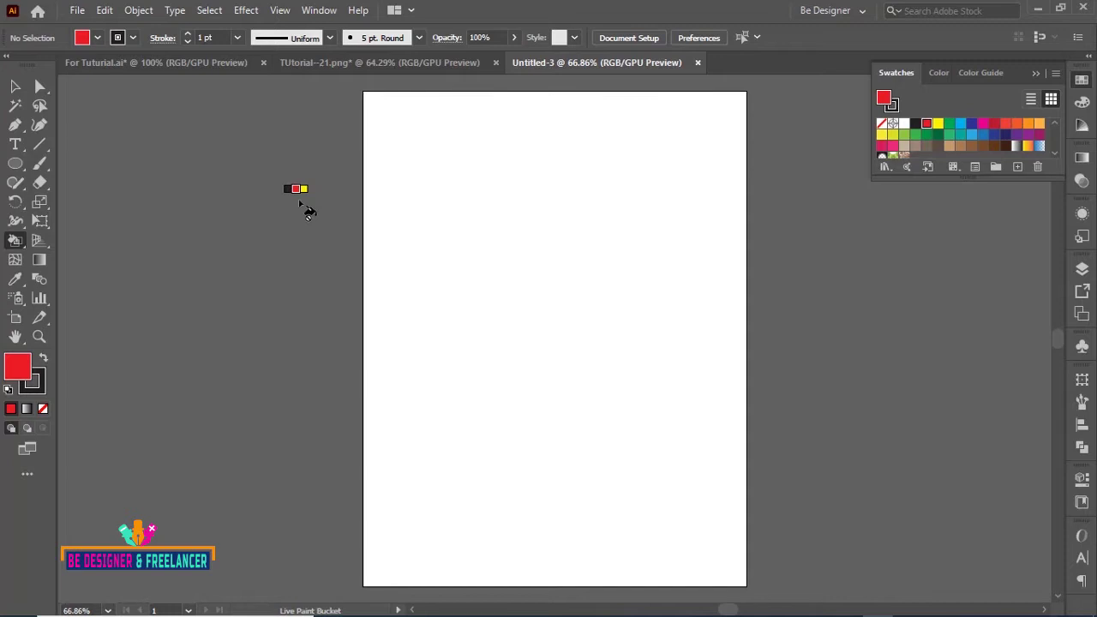
key("Right")
key("Right")
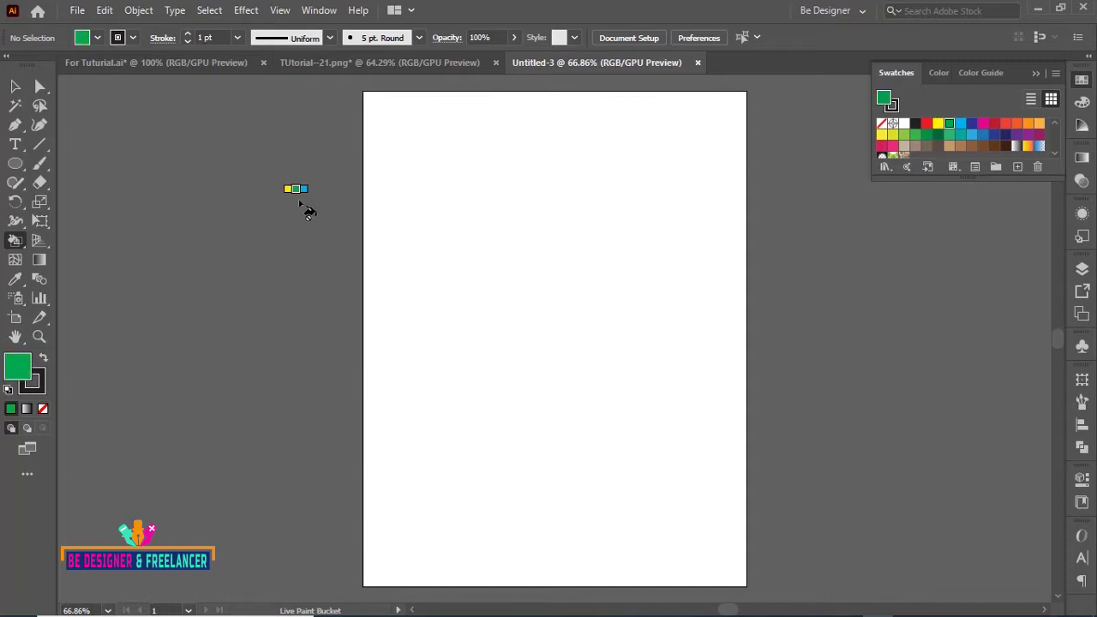
key("Right")
key("Right")
key("Right")
key("Right")
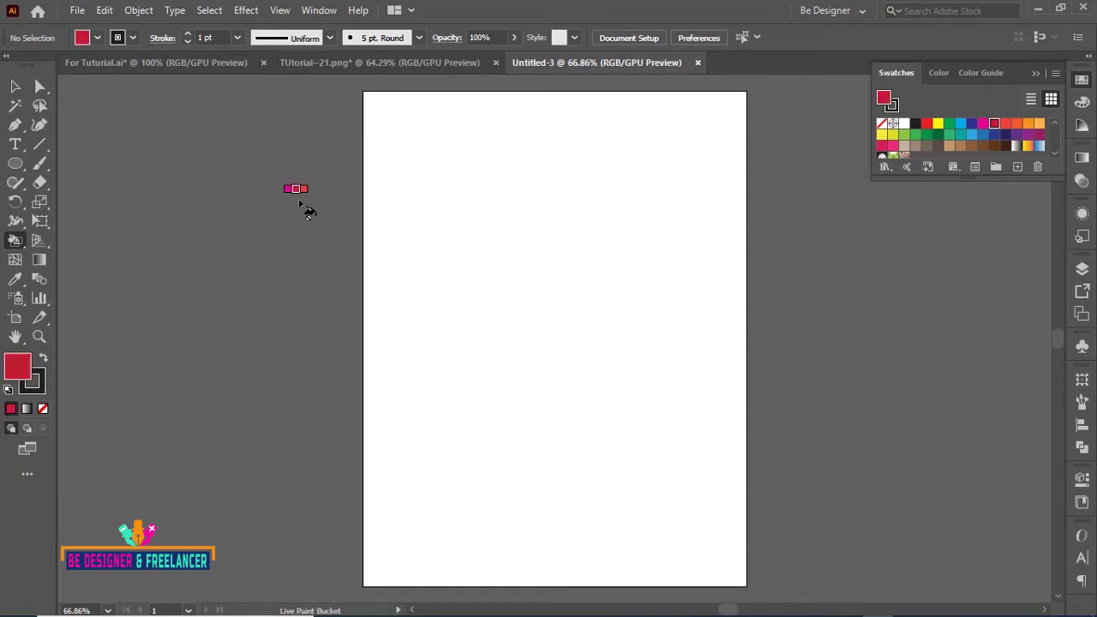
key("Right")
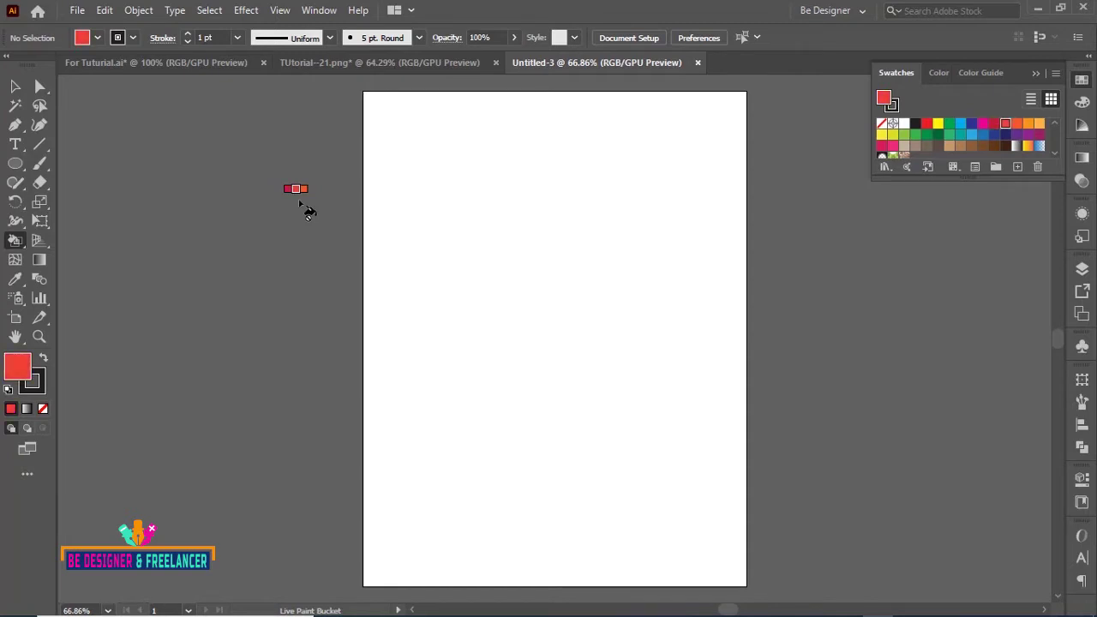
key("Left")
key("Left")
key("Left")
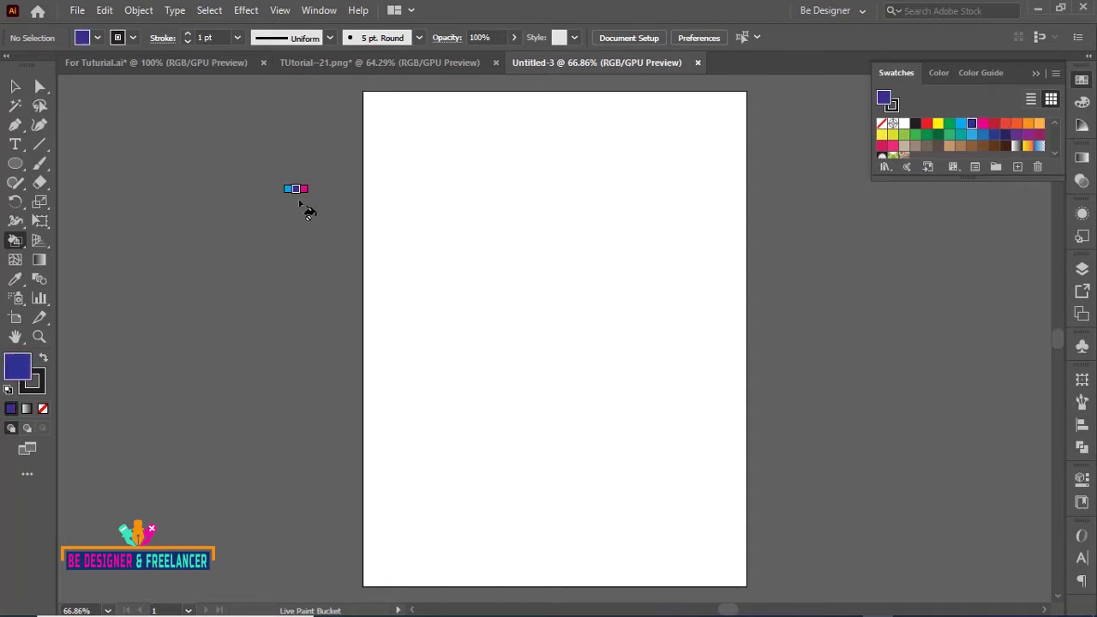
key("Left")
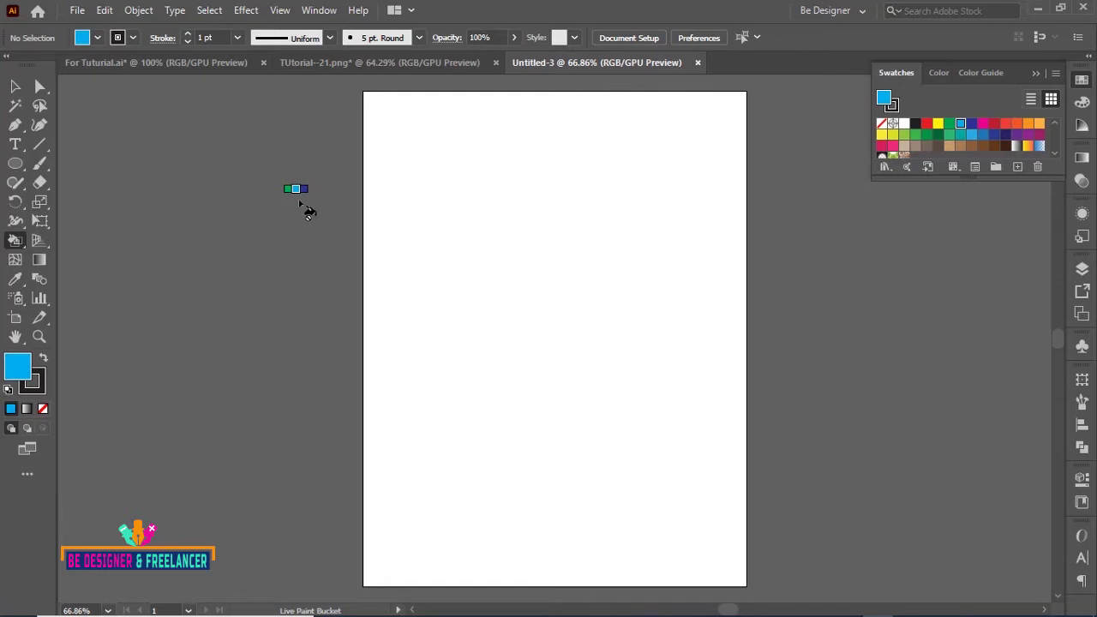
key("ctrl+z")
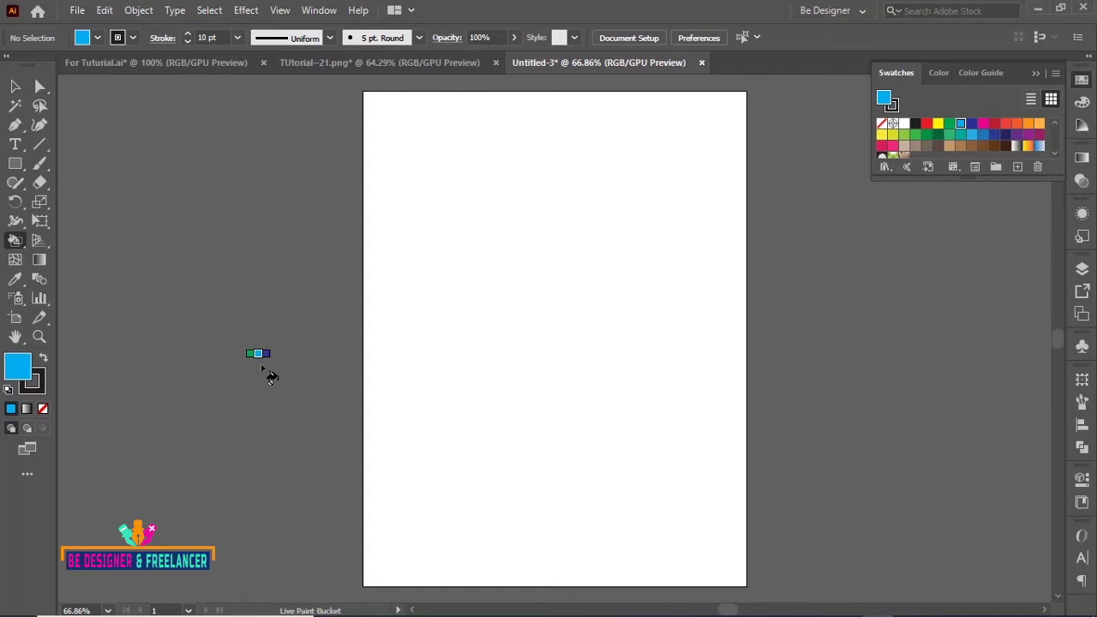
Set the fill to None and draw a square with the Rectangle tool
double_click(24, 369)
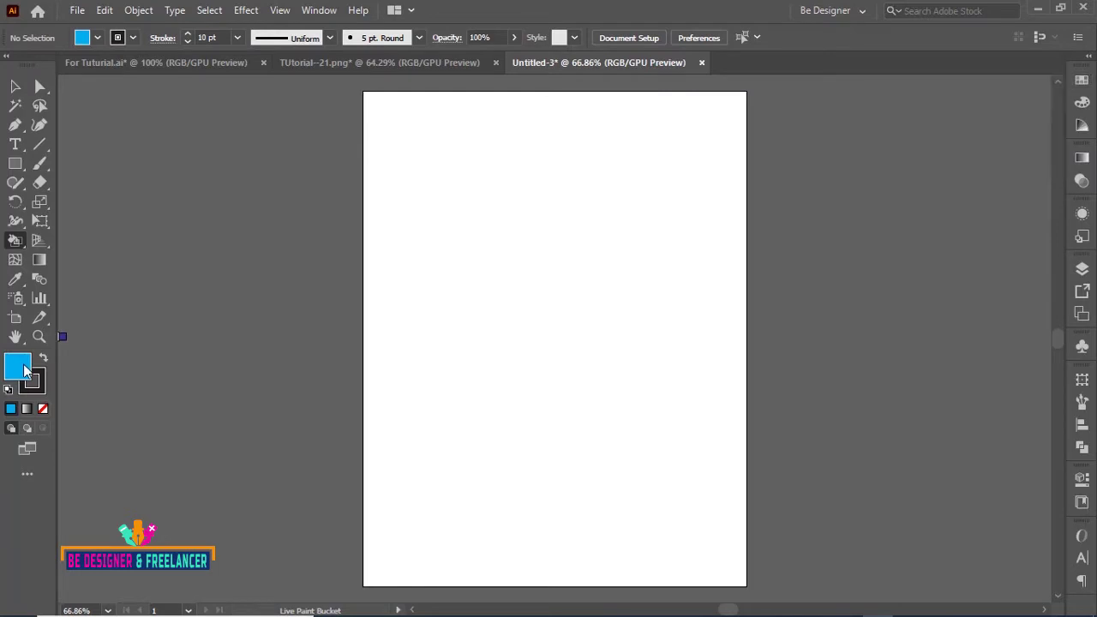
left_click(1071, 172)
left_click(43, 409)
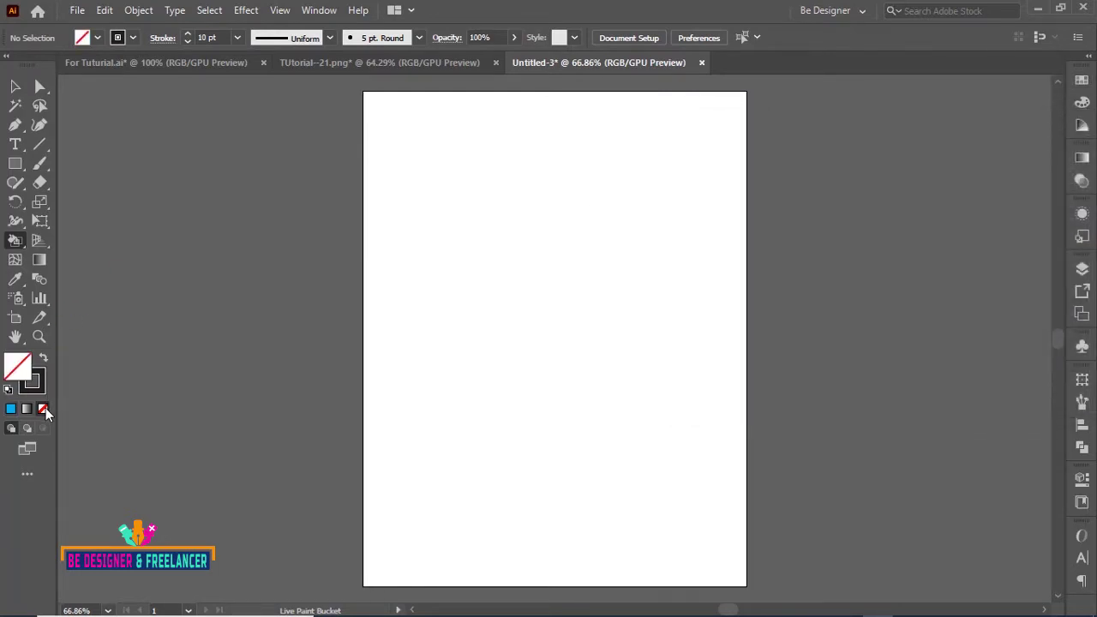
left_click(34, 164)
left_click(86, 163)
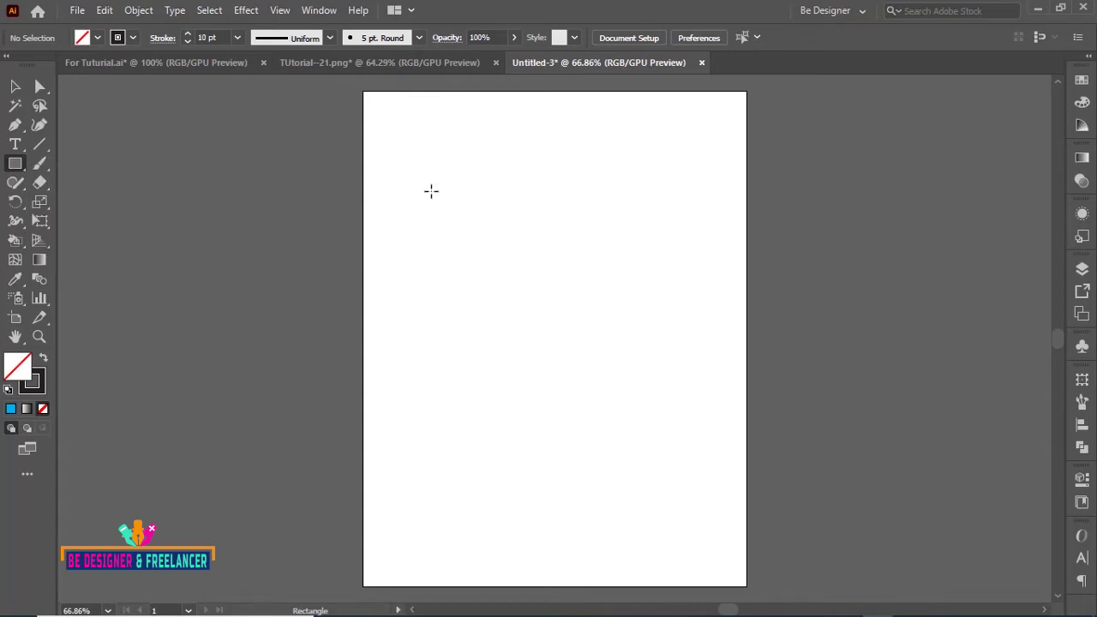
left_click_drag(428, 189, 572, 329)
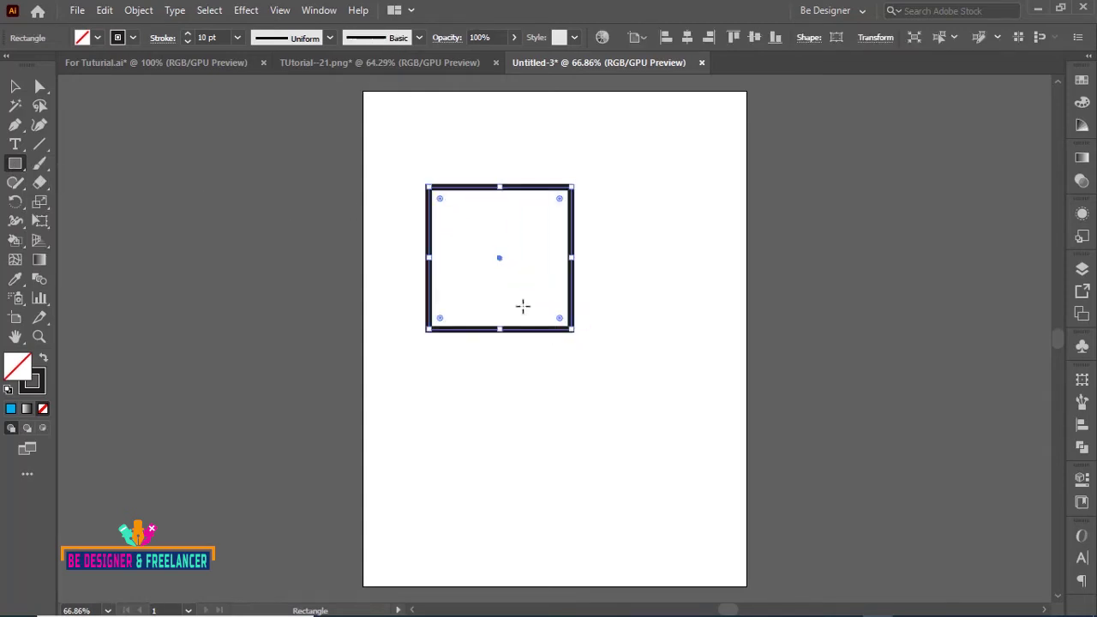
Move the square left beside the page with the Live Paint Bucket ready
key("v")
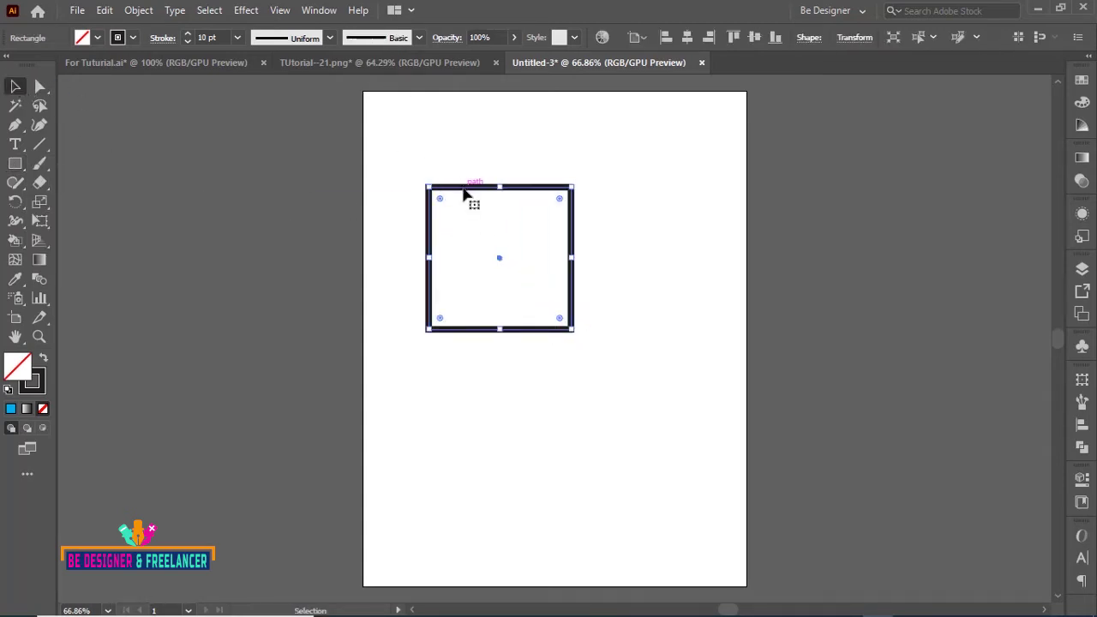
left_click_drag(463, 196, 209, 192)
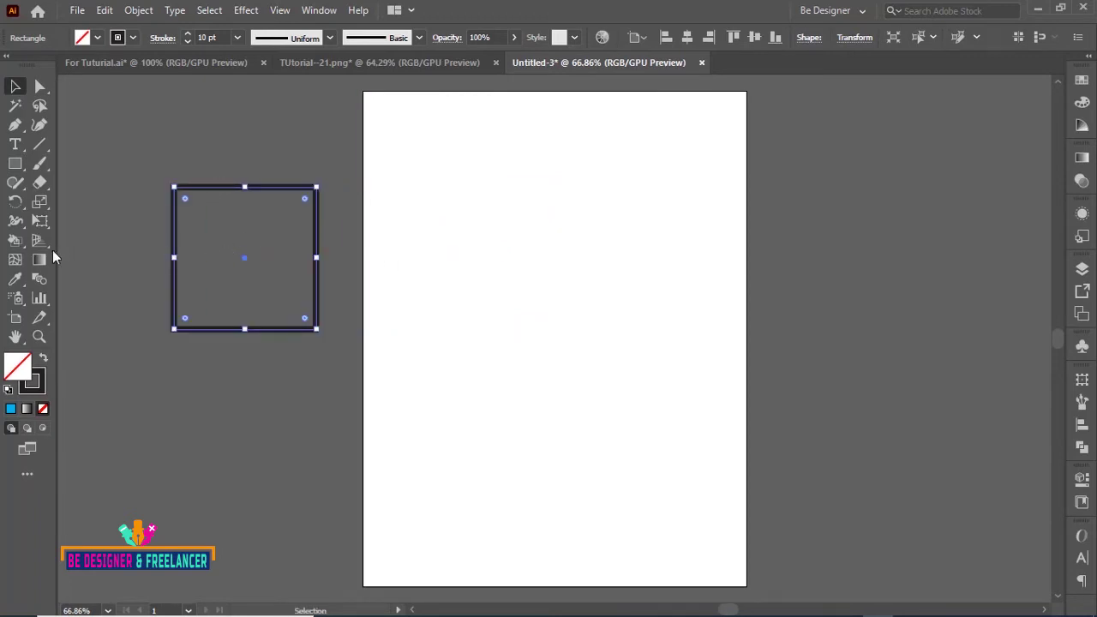
left_click(16, 244)
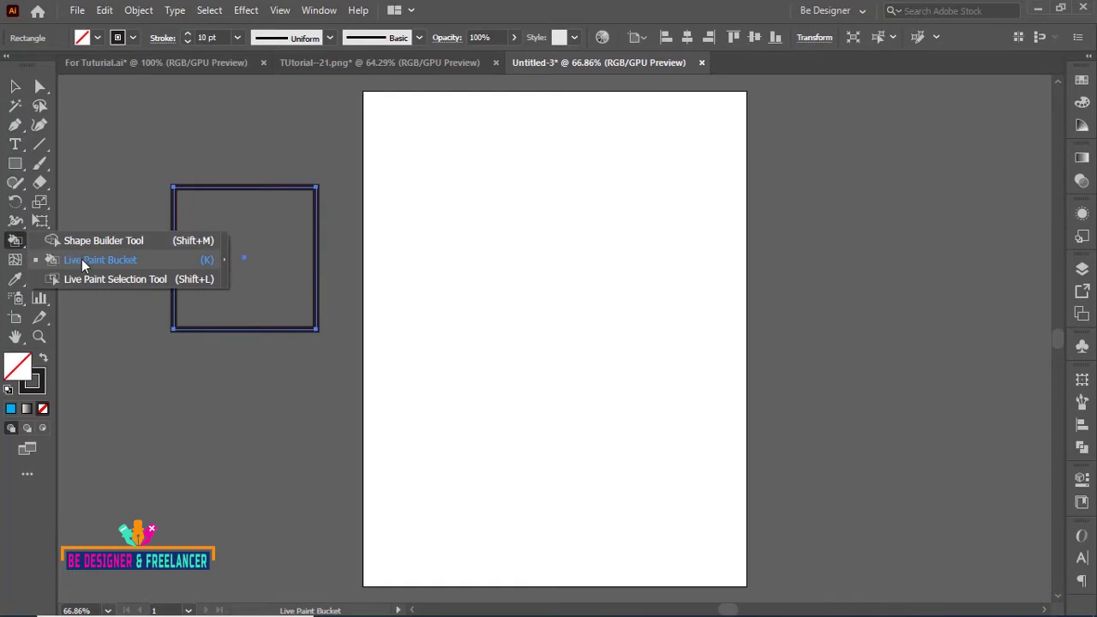
left_click_drag(19, 246, 51, 258)
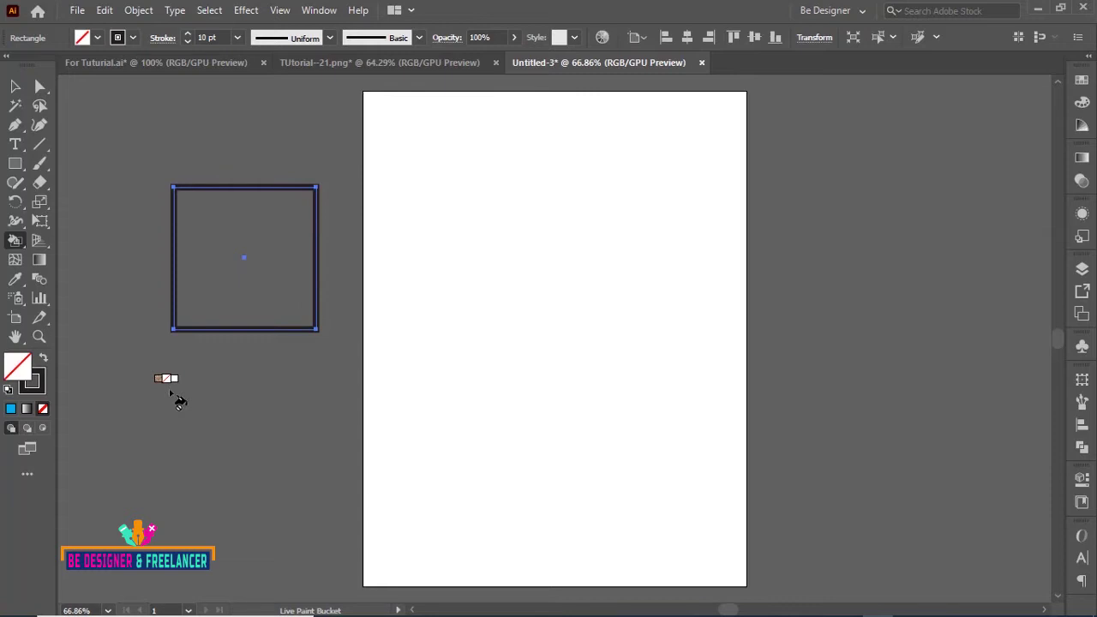
Fill the square's interior yellow, turning it into a Live Paint group
key("Right")
key("Right")
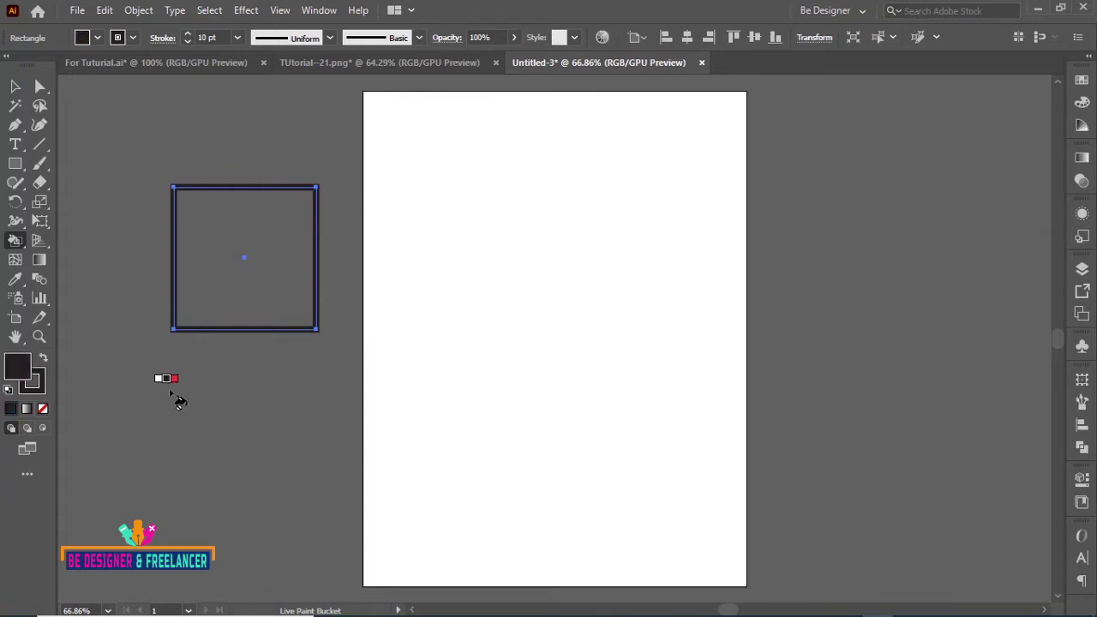
key("Right")
key("Right")
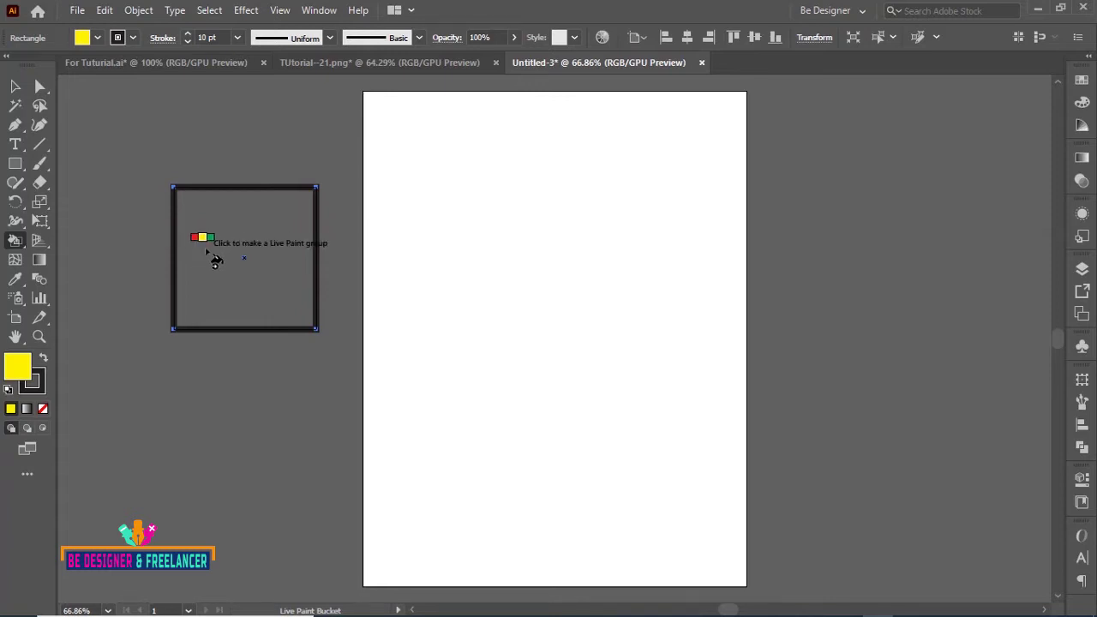
left_click(221, 257)
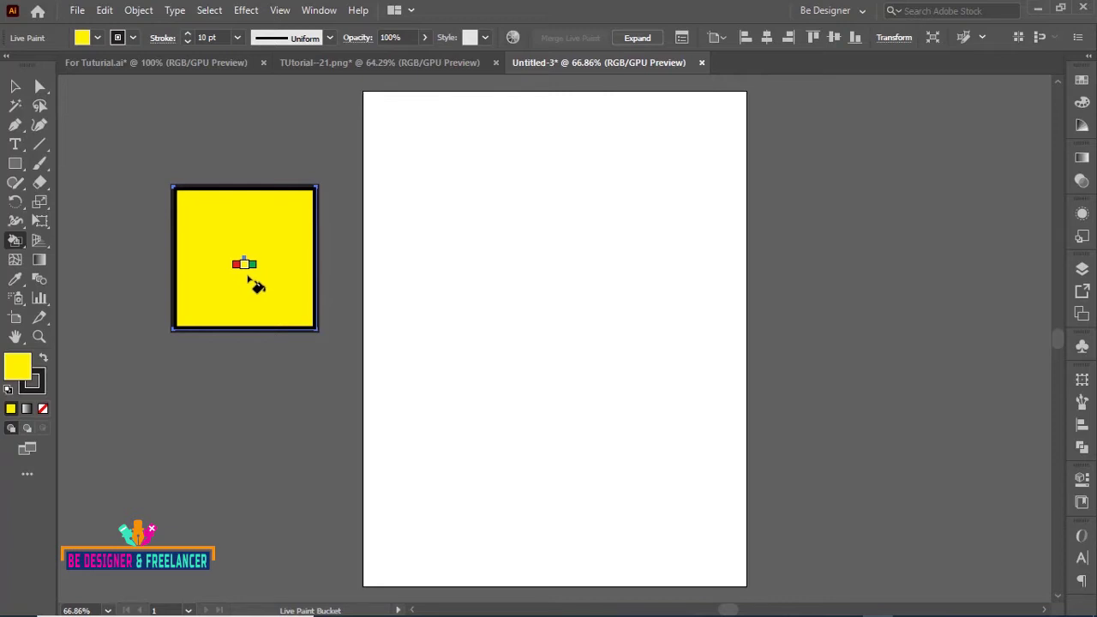
Repaint the square's interior blue, then orange
key("Right")
key("Right")
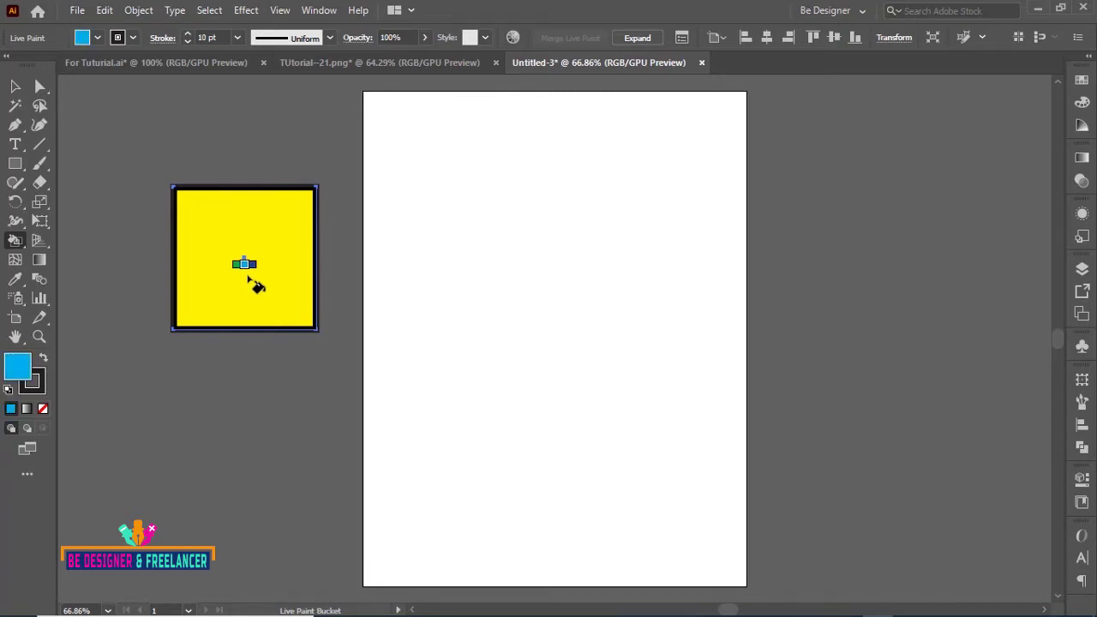
key("Right")
left_click(247, 278)
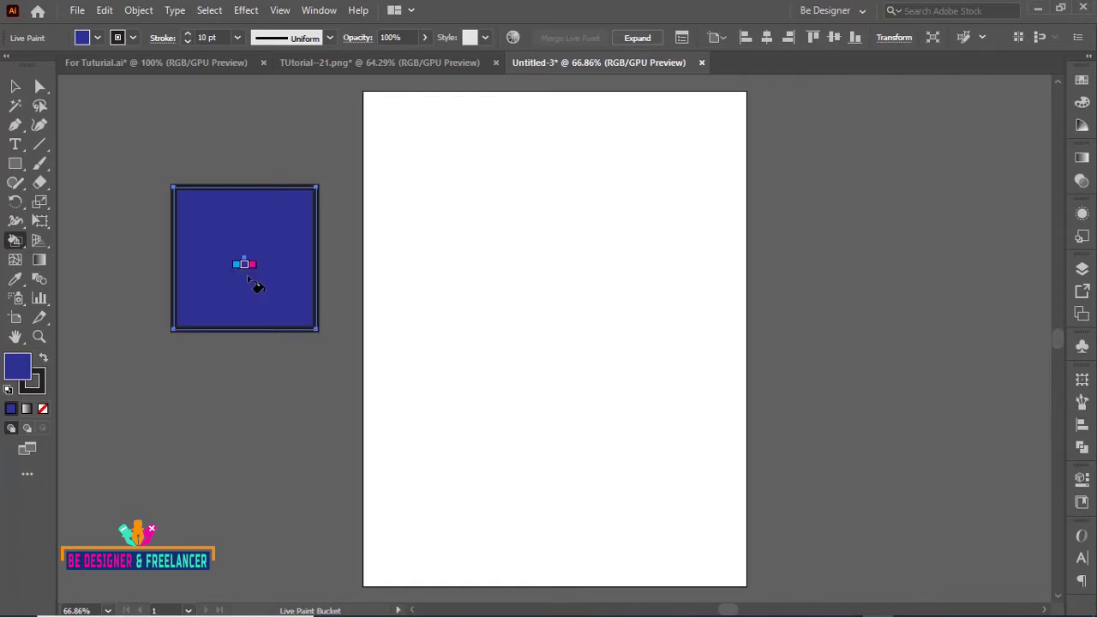
key("Right")
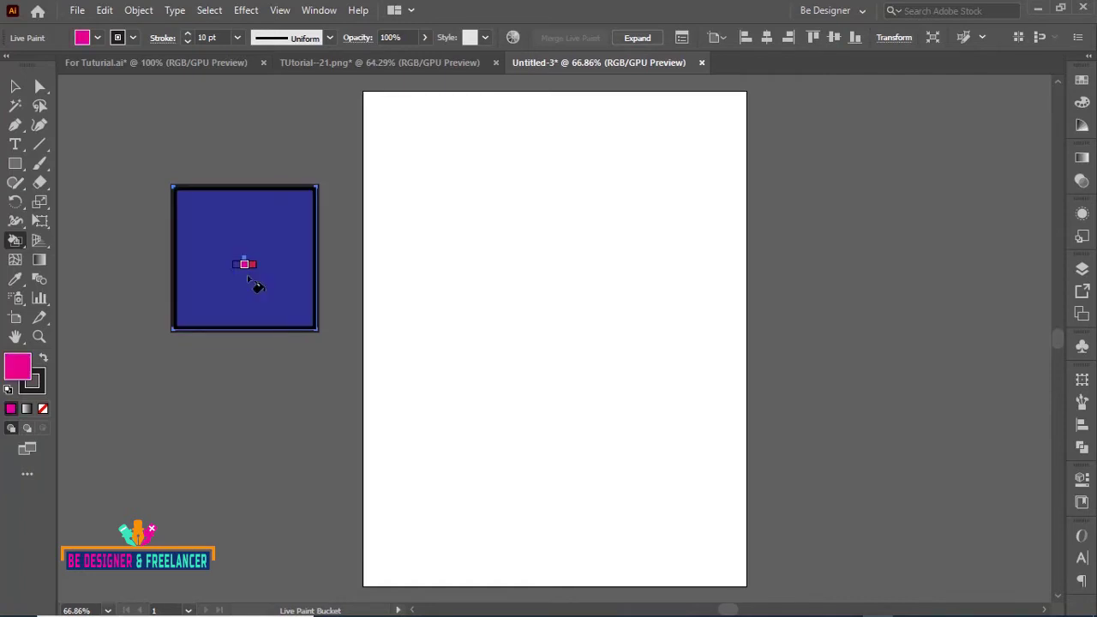
key("Right")
key("Right")
key("Right")
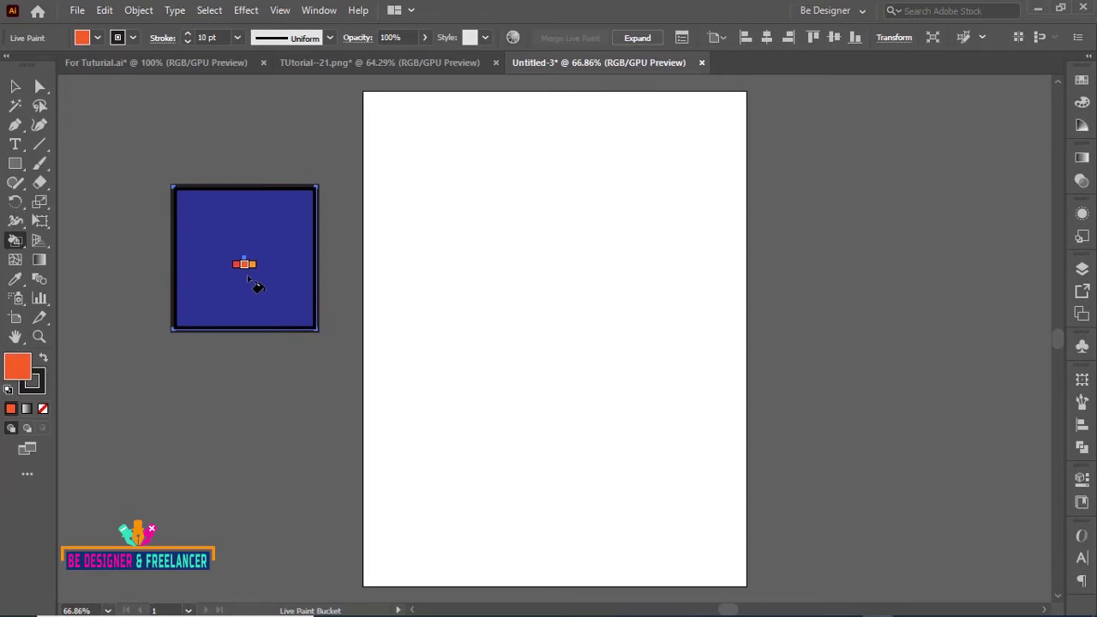
left_click(248, 279)
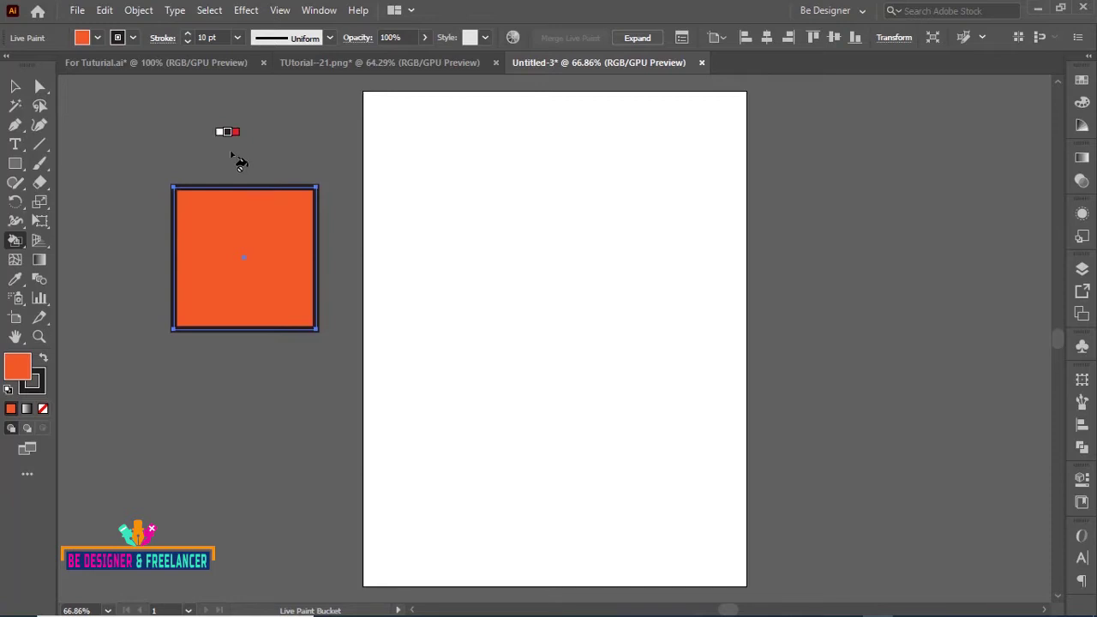
Paint the square's edges yellow, raise the stroke to 18 pt, then repaint them cyan
key("Right")
key("Right")
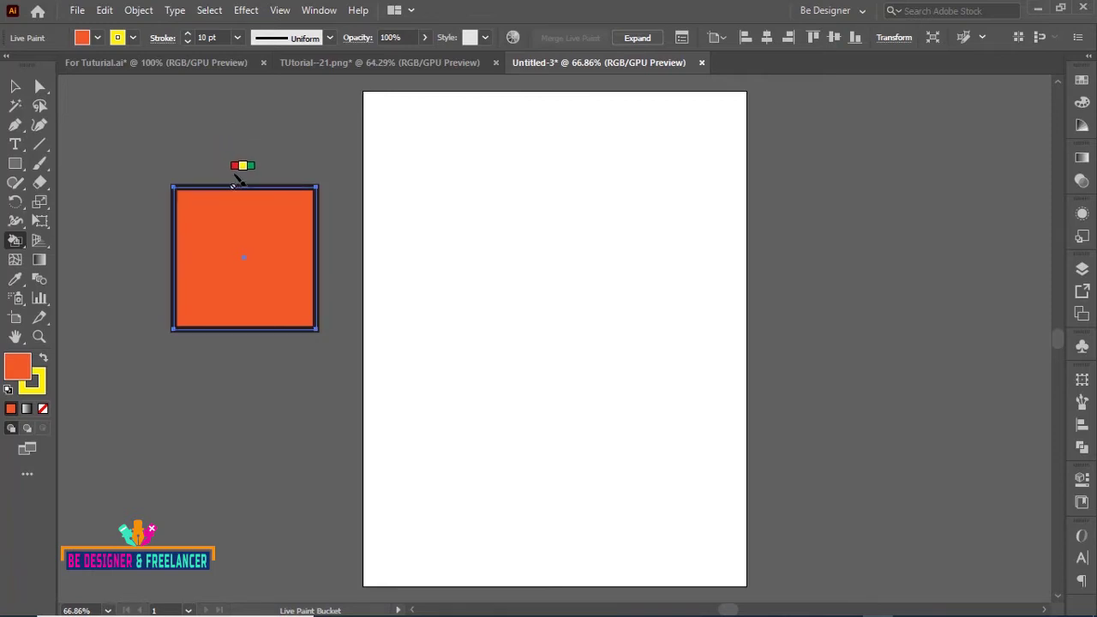
left_click(243, 185)
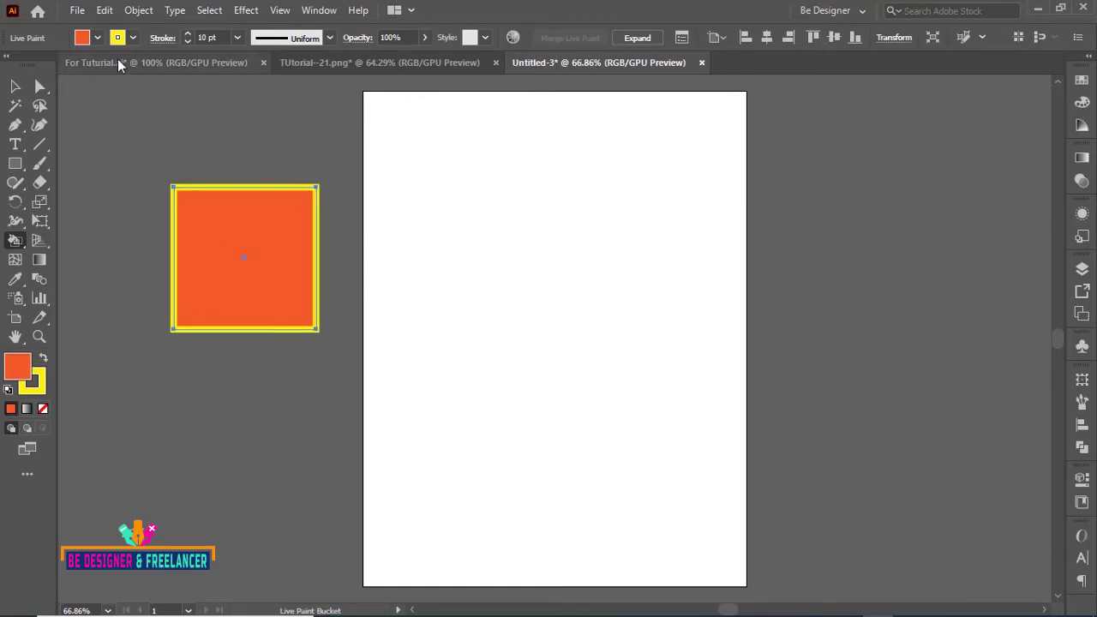
left_click(239, 38)
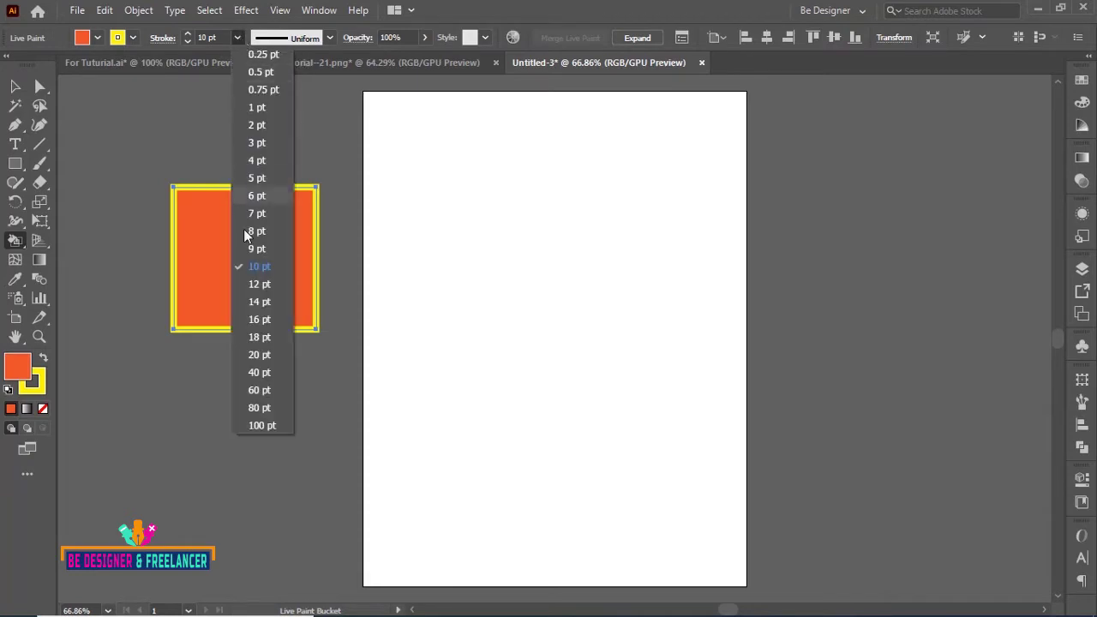
left_click(257, 336)
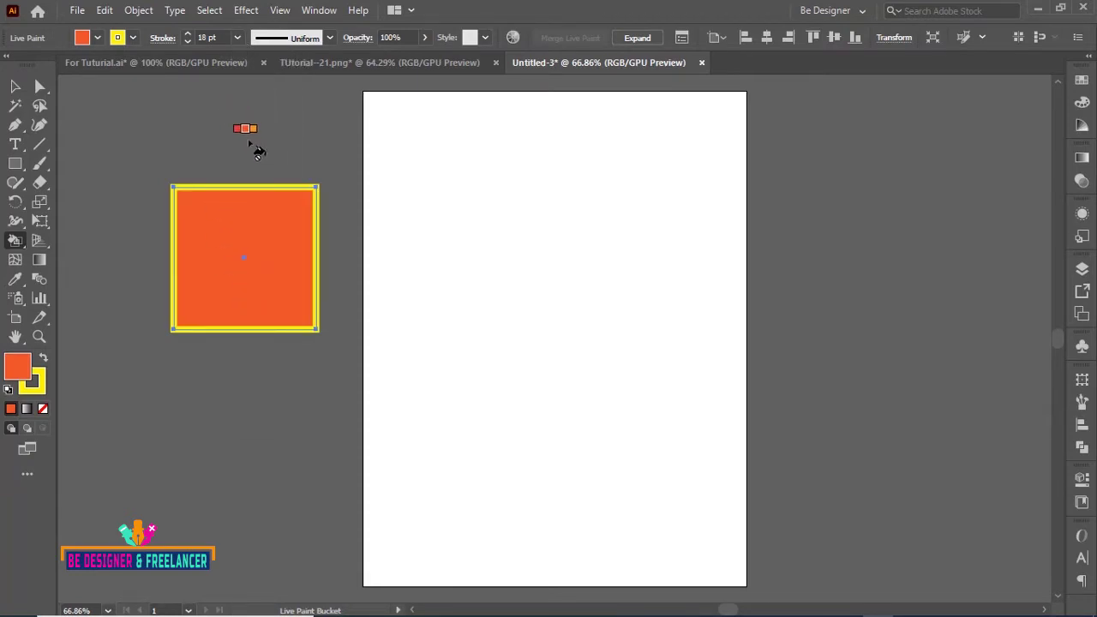
key("Right")
key("Right")
key("Right")
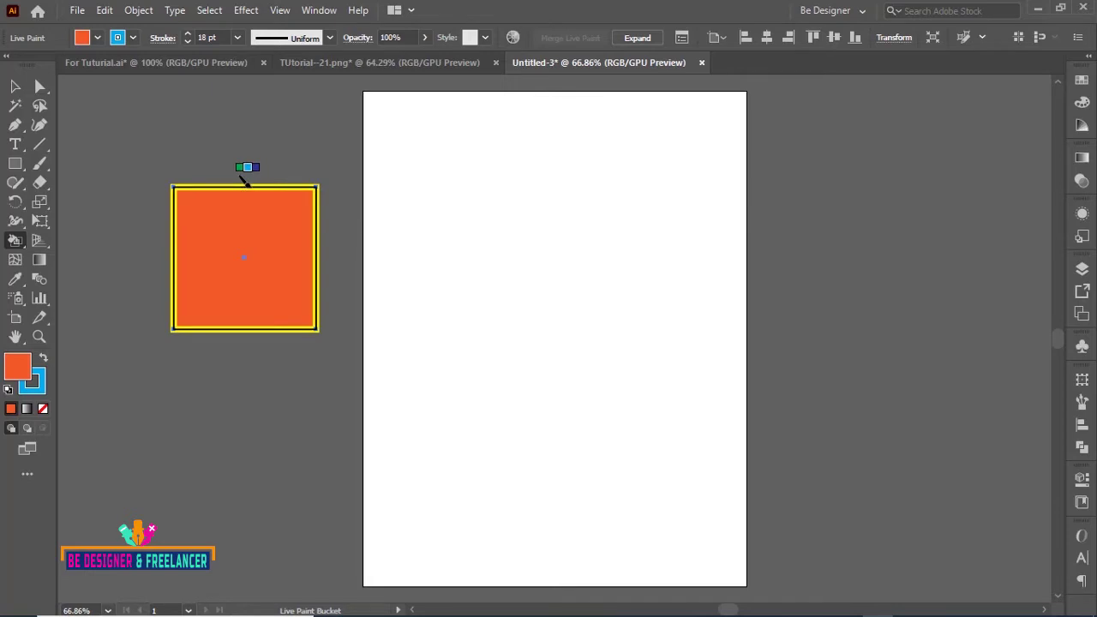
left_click(246, 183)
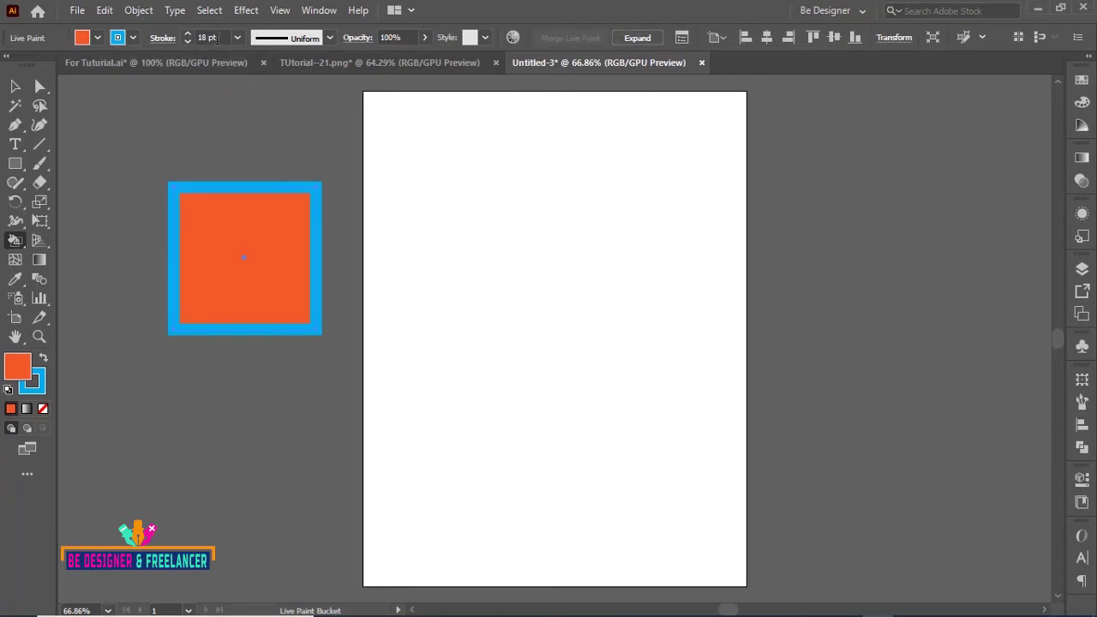
left_click(267, 186)
Delete the painted square and draw a new no-fill square with a 10 pt stroke
left_click(14, 85)
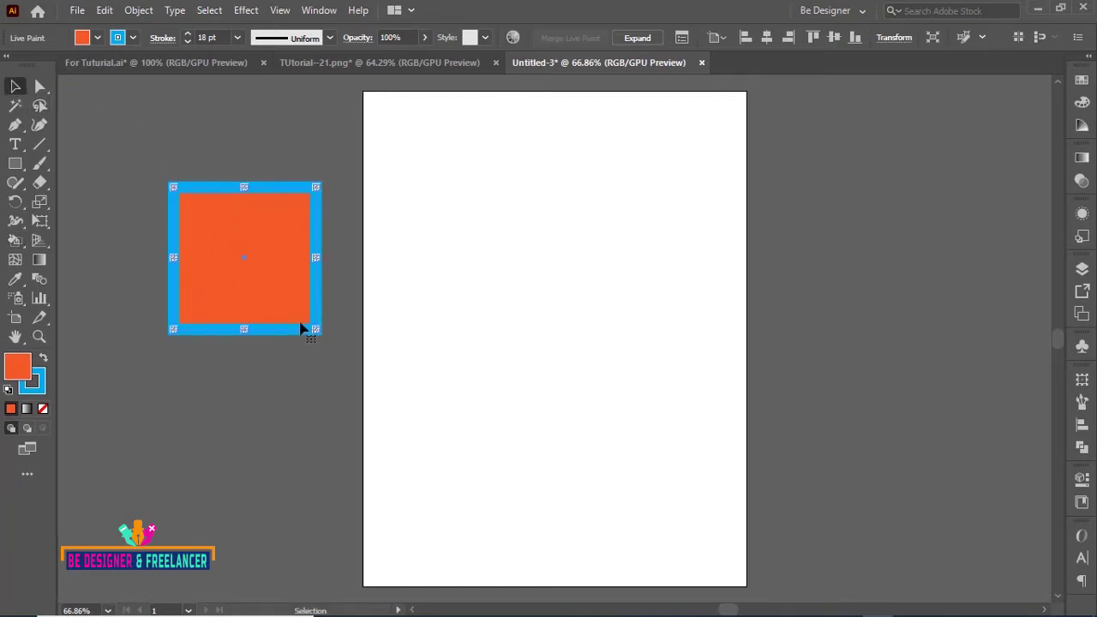
key("Delete")
left_click(16, 165)
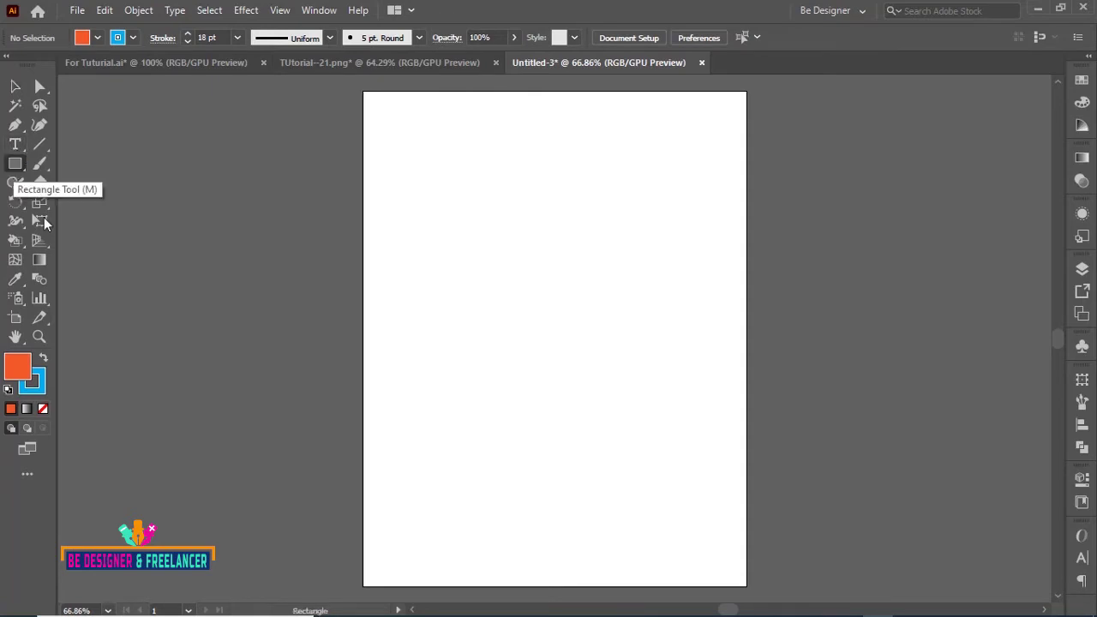
left_click(43, 410)
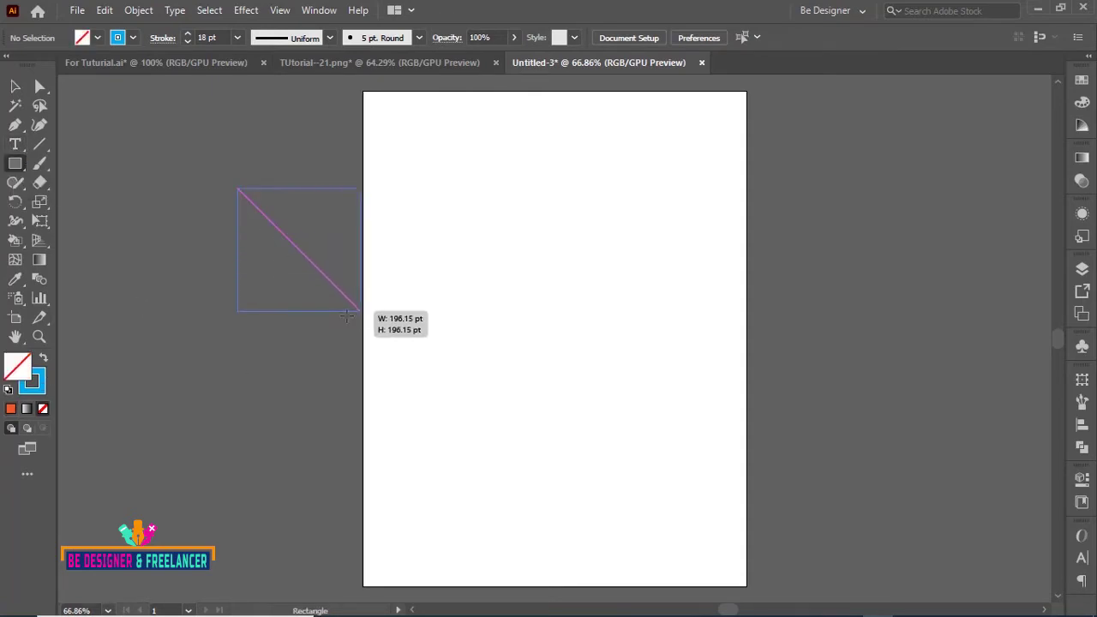
left_click_drag(237, 188, 396, 345)
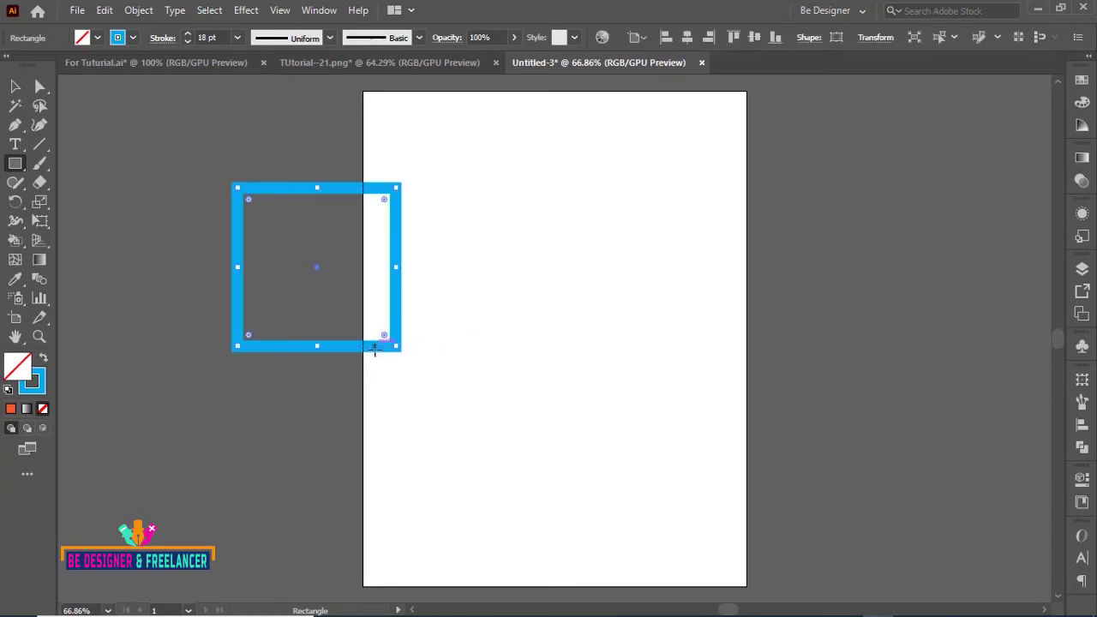
left_click(237, 38)
left_click(257, 266)
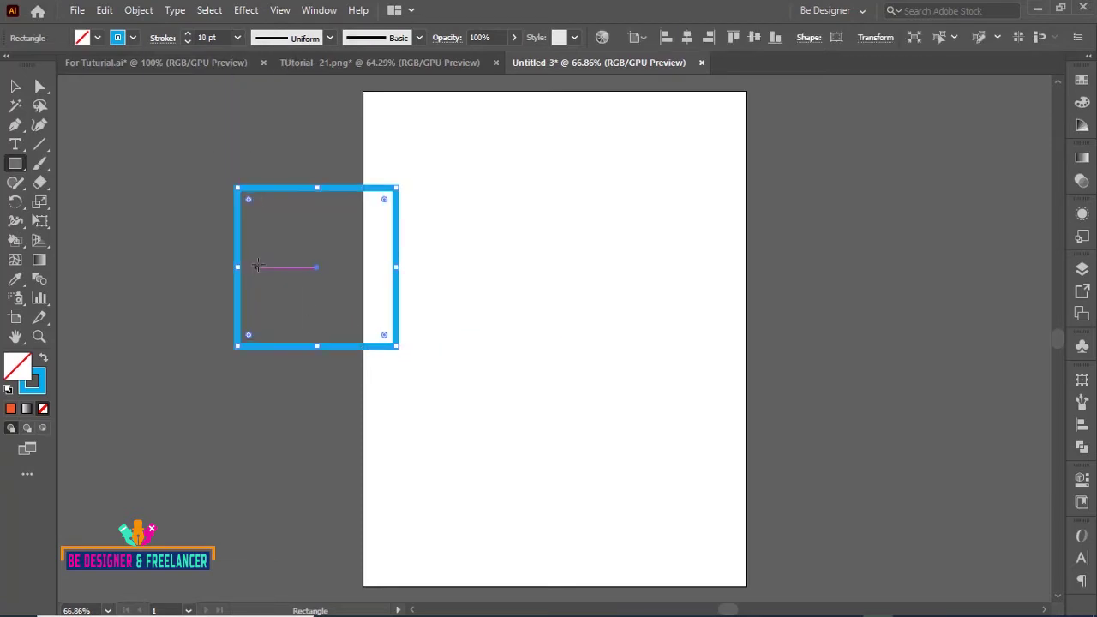
Move the square up-left and duplicate it twice diagonally with Alt-drag and Ctrl+D
key("v")
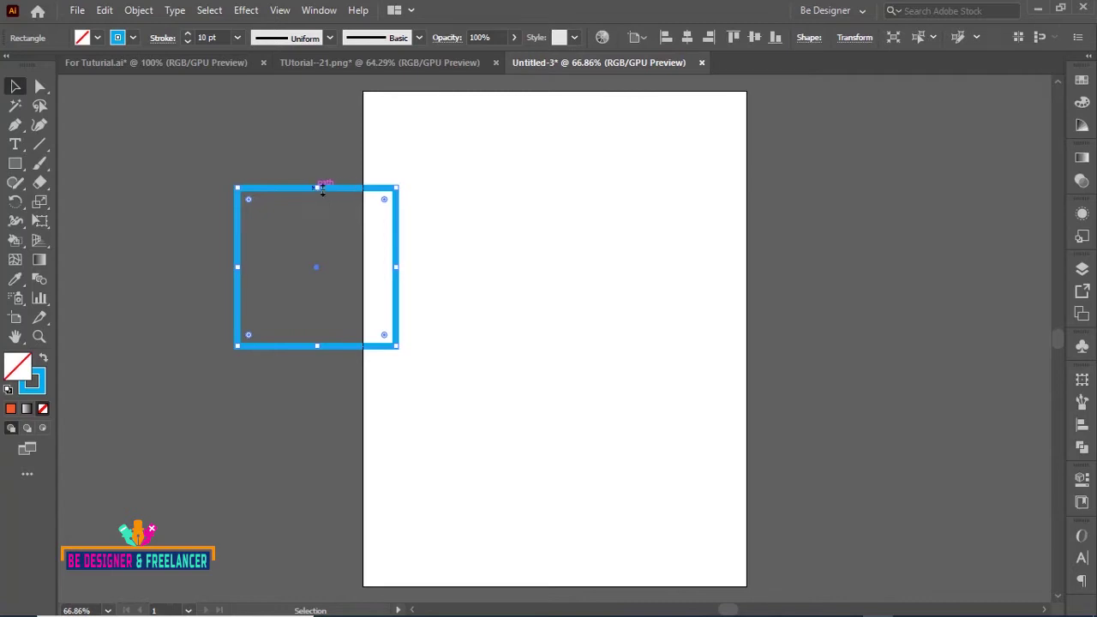
left_click_drag(323, 190, 239, 145)
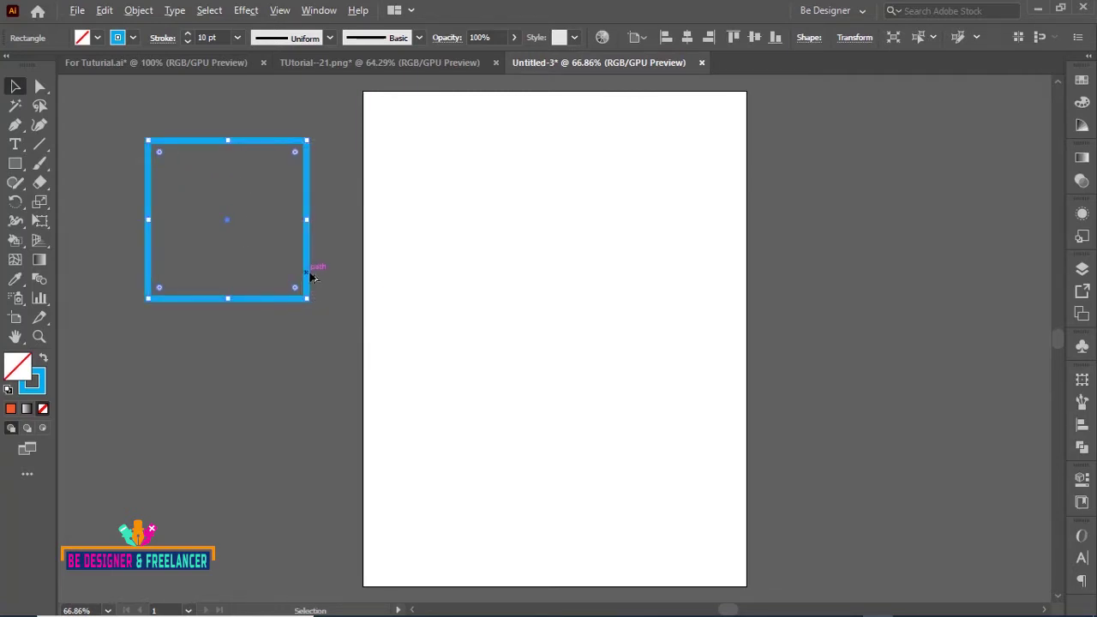
left_click_drag(311, 279, 397, 368)
key("ctrl+d")
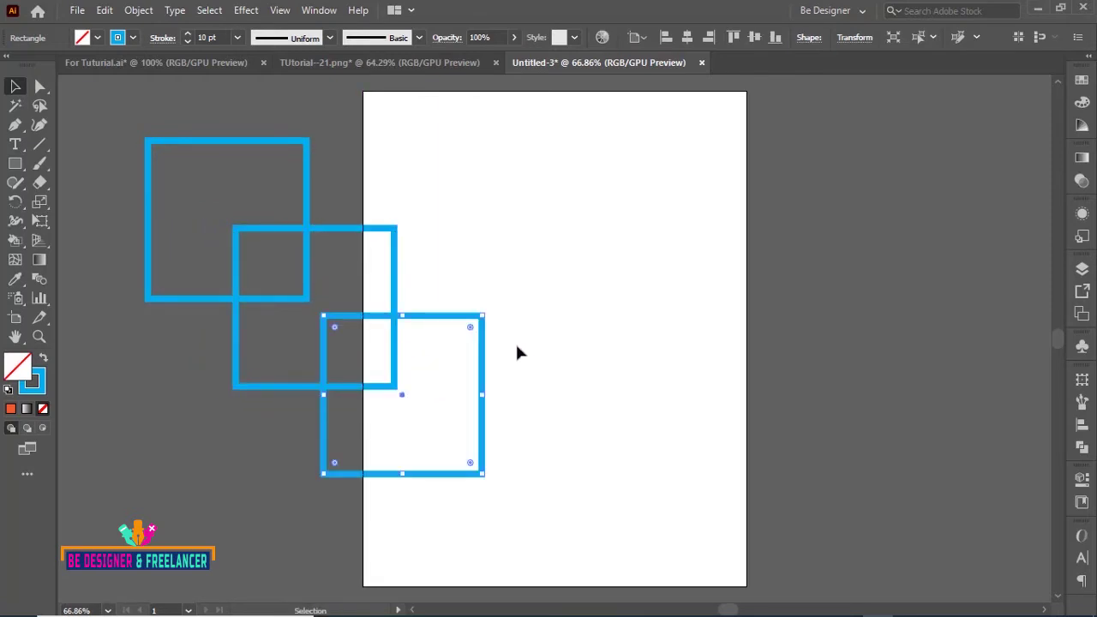
left_click(538, 260)
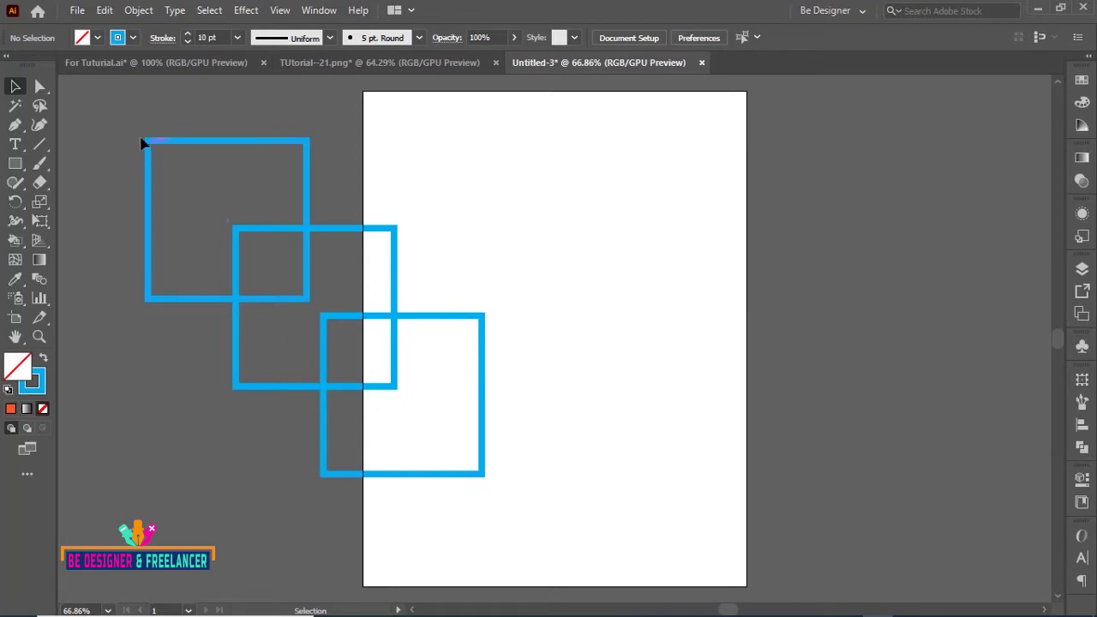
mouse_move(101, 98)
left_mouse_down()
mouse_move(487, 420)
mouse_move(549, 502)
left_mouse_up()
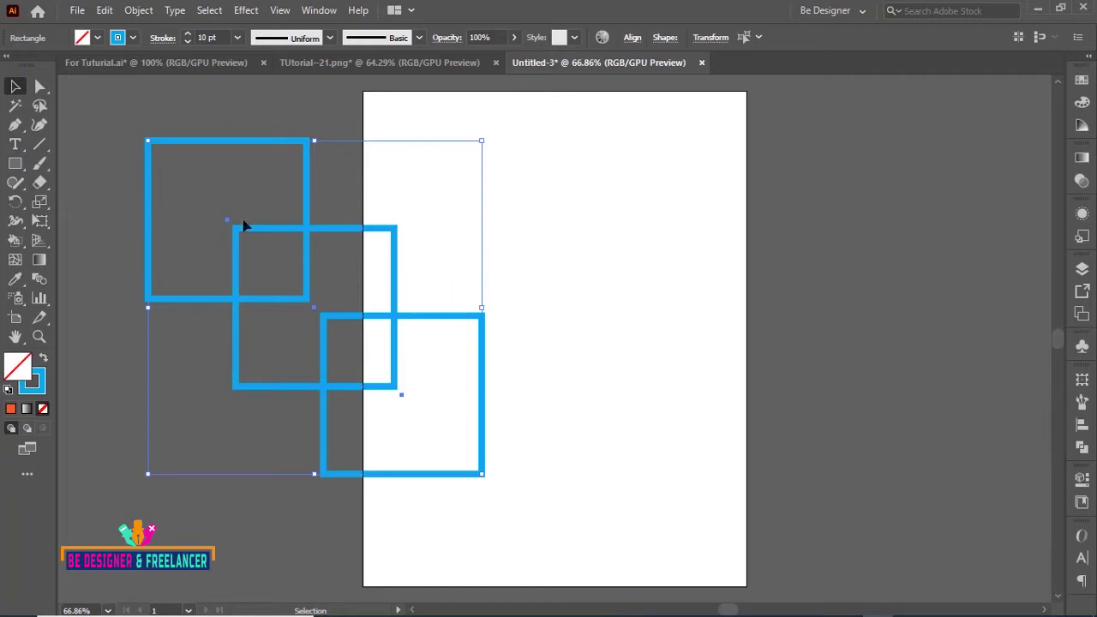
left_click(1081, 269)
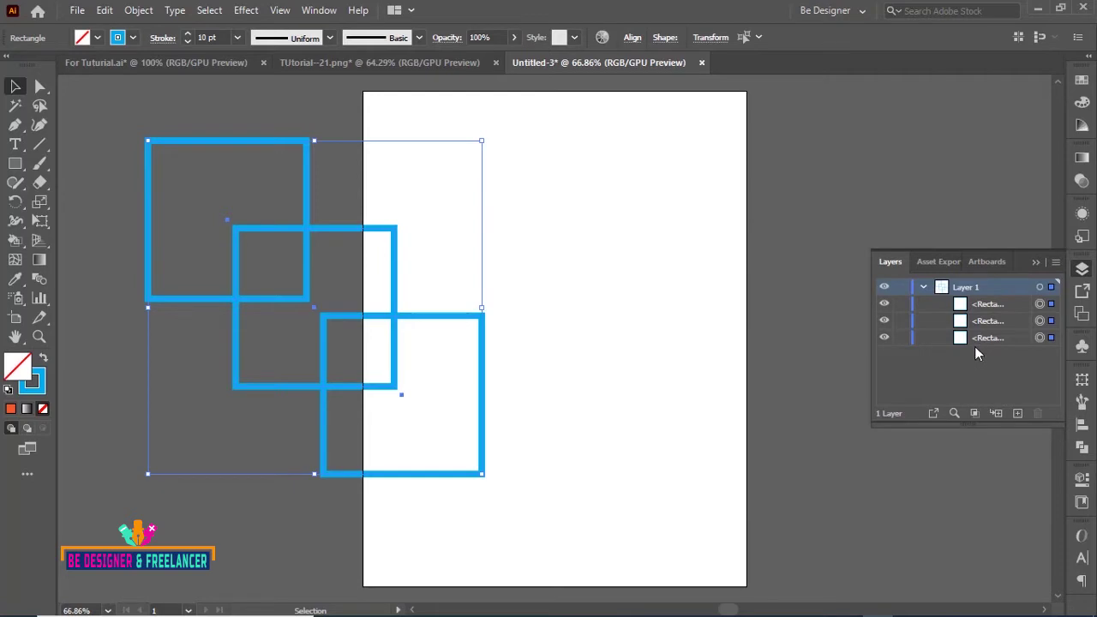
left_click(985, 309)
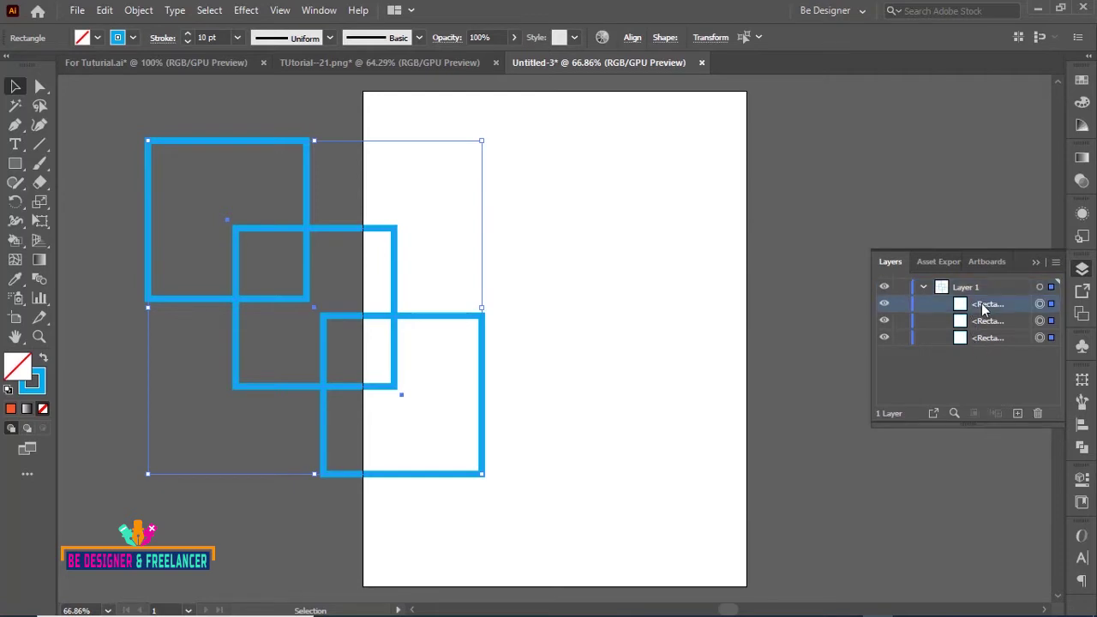
left_click(888, 303)
left_click(888, 303)
left_click(885, 320)
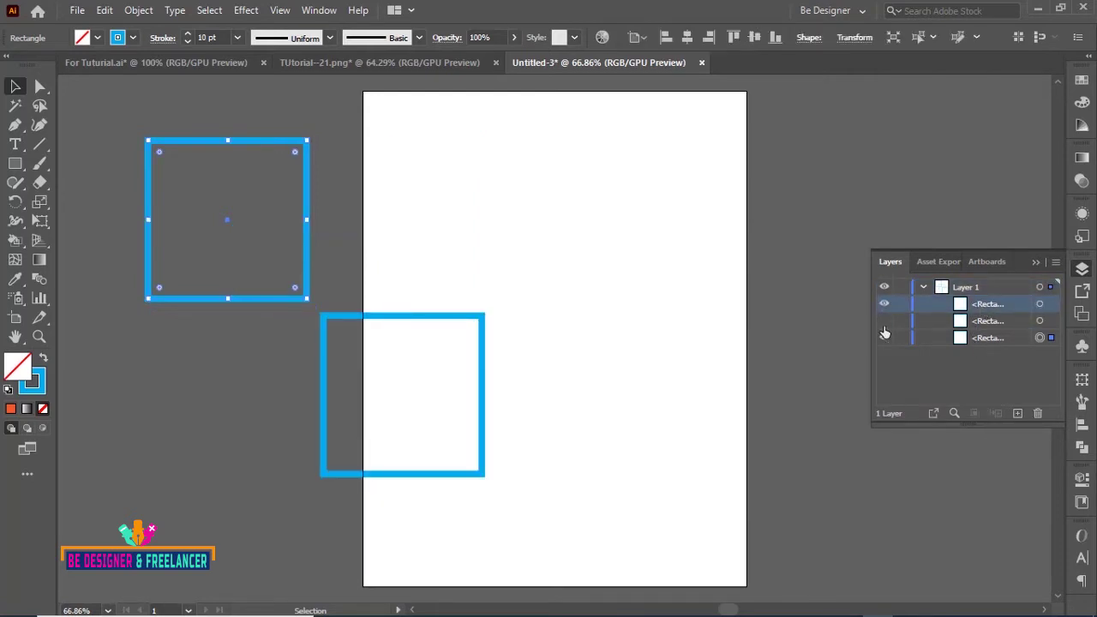
left_click(885, 338)
left_click(885, 321)
left_click(884, 338)
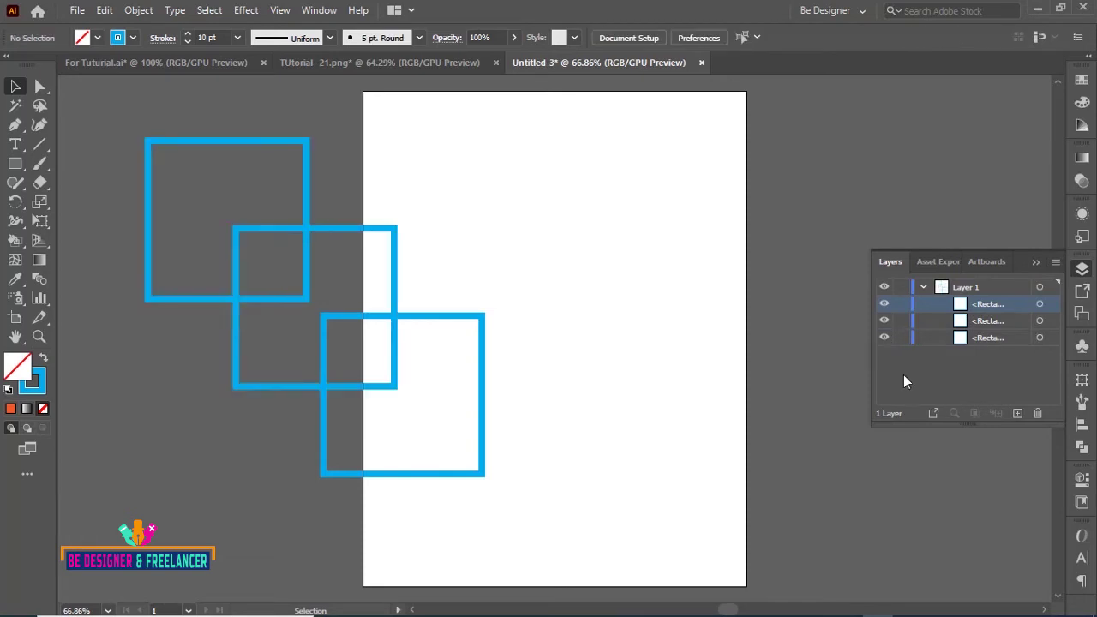
left_click(1034, 262)
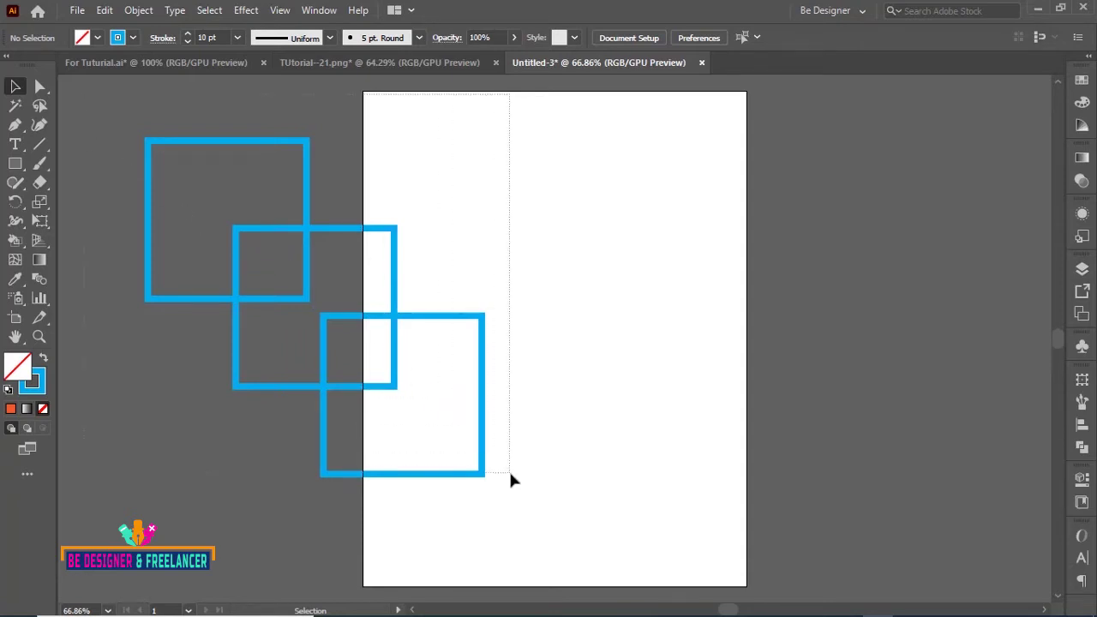
Live paint all three squares, filling the top-left region yellow and its overlap blue
key("ctrl+a")
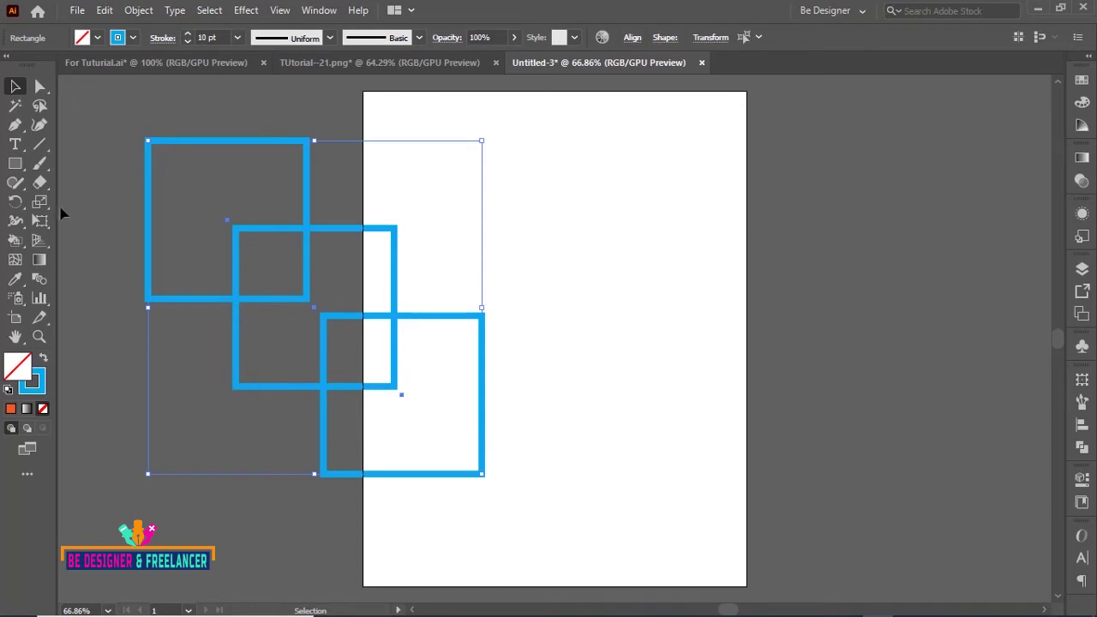
left_click(17, 242)
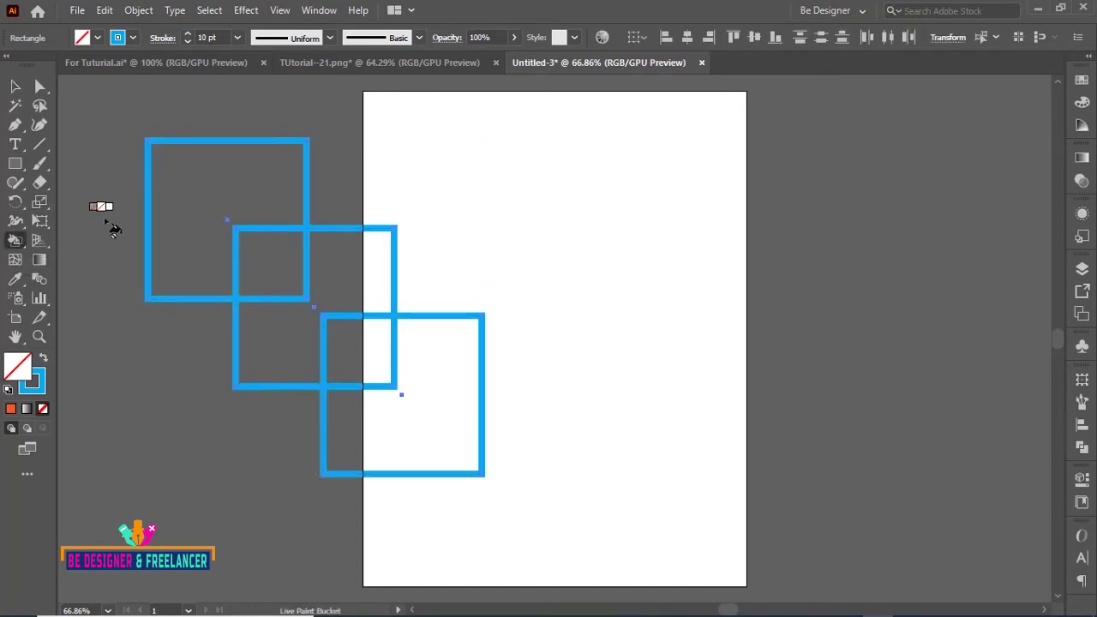
key("Right")
key("Right")
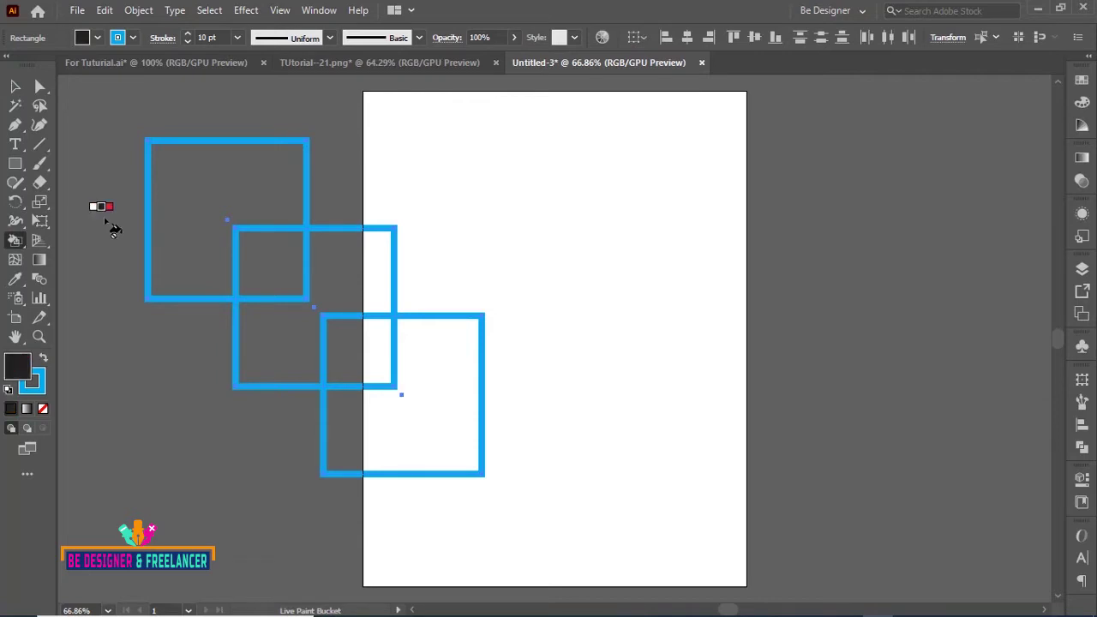
key("Right")
key("Right")
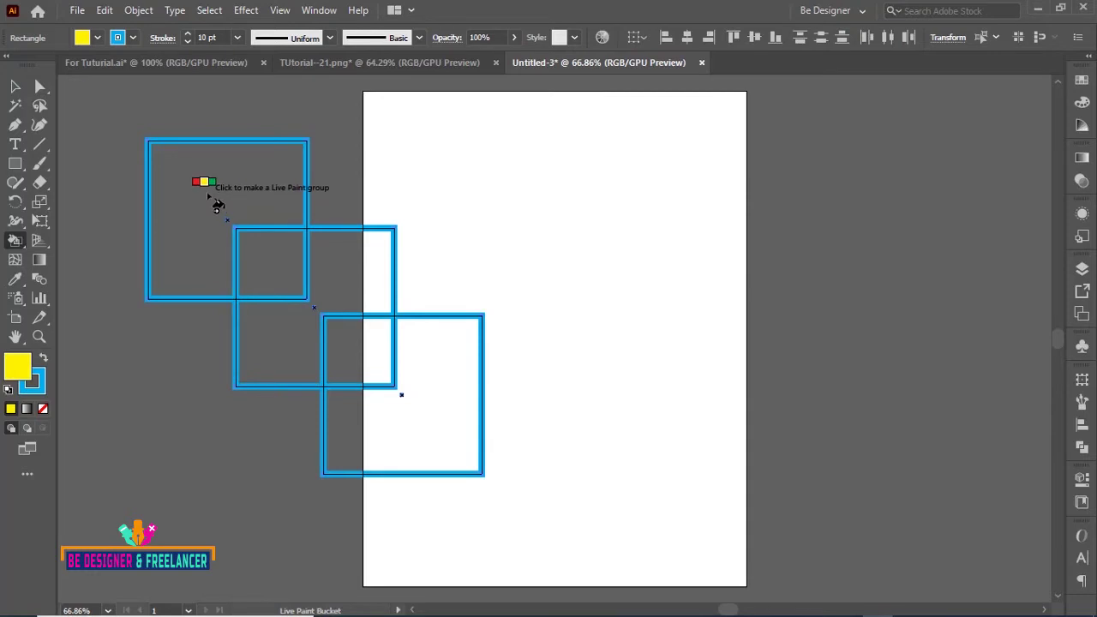
left_click(209, 197)
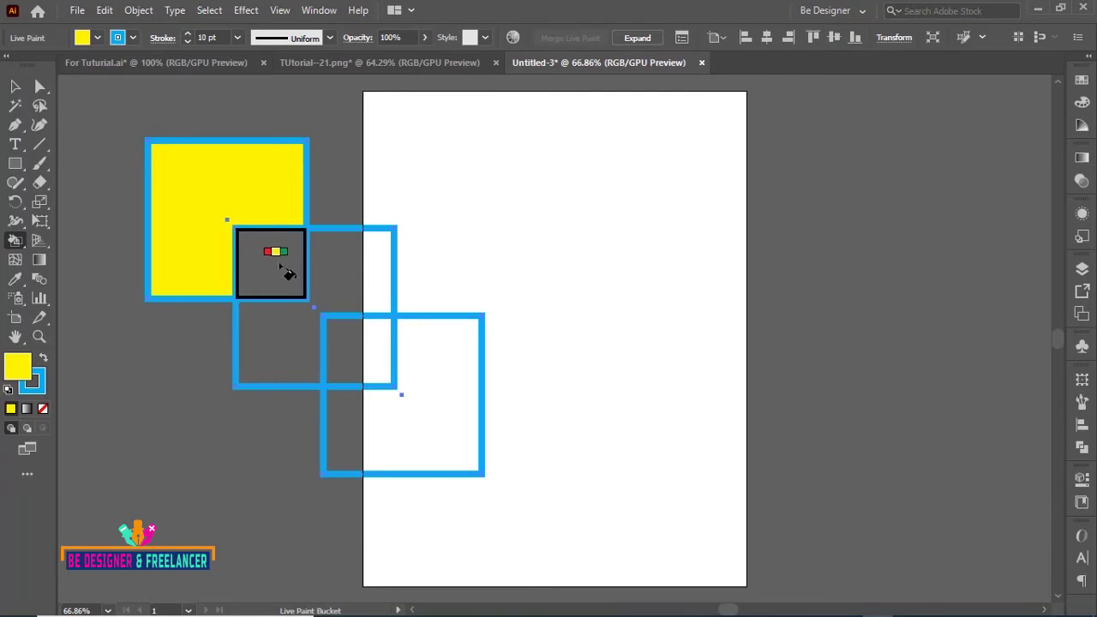
key("Right")
key("Right")
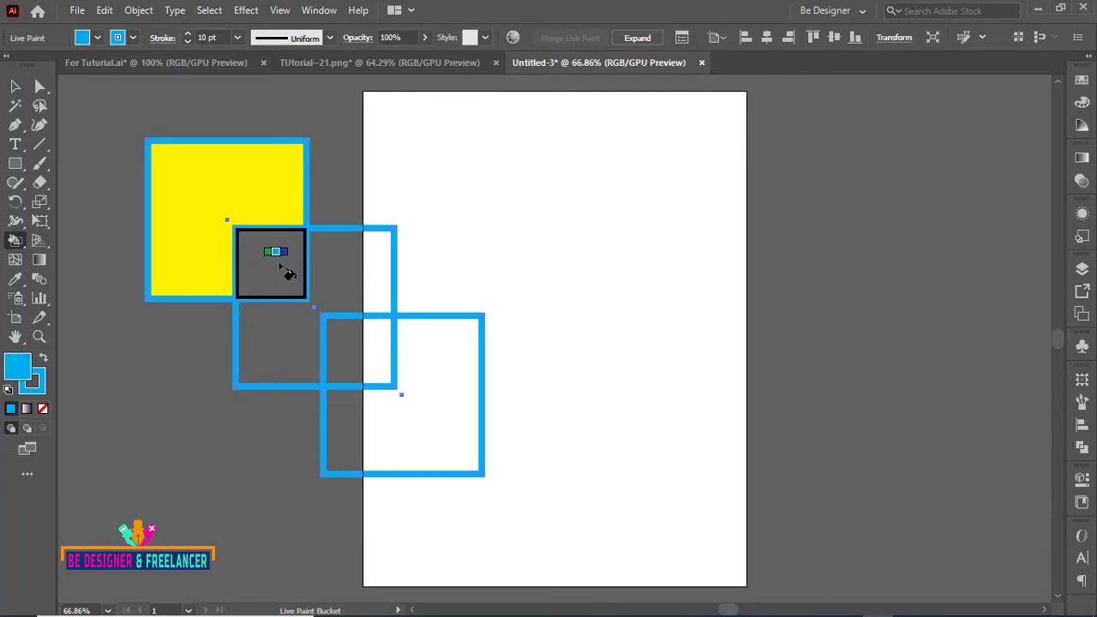
left_click(285, 271)
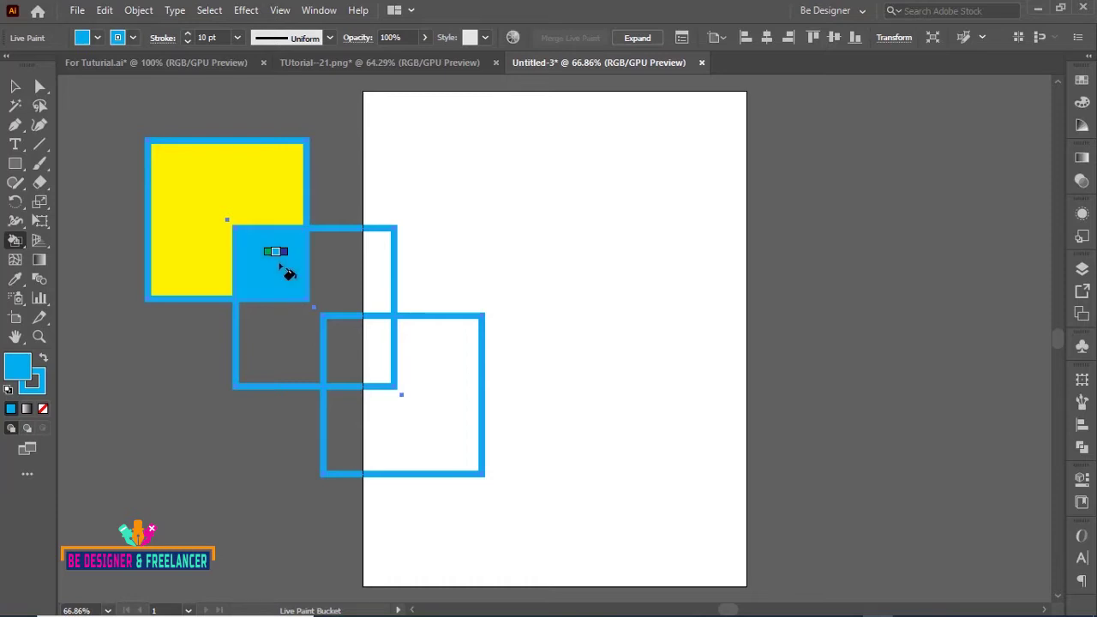
Repaint the overlap navy, then fill the middle red, lower overlap orange-red, bottom orange
key("Right")
left_click(286, 270)
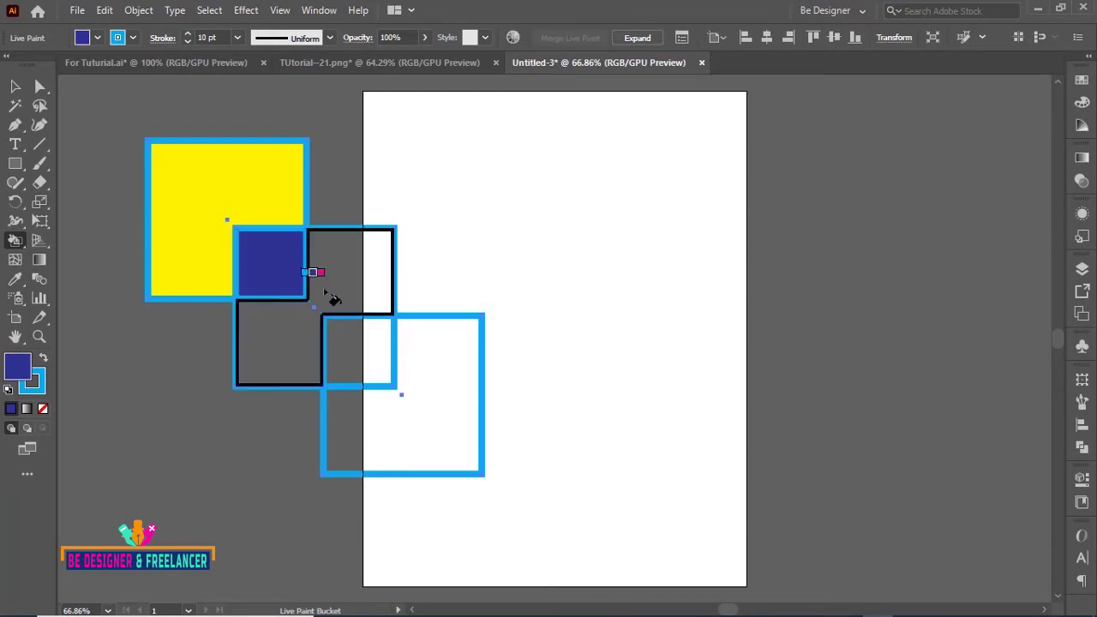
key("Right")
key("Right")
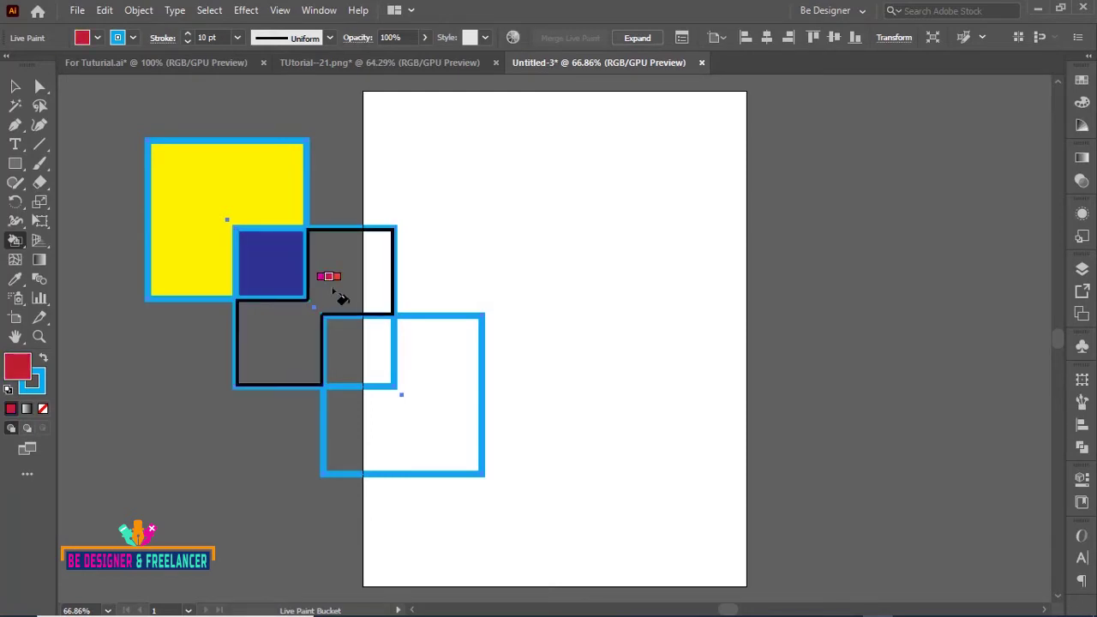
key("Right")
left_click(341, 298)
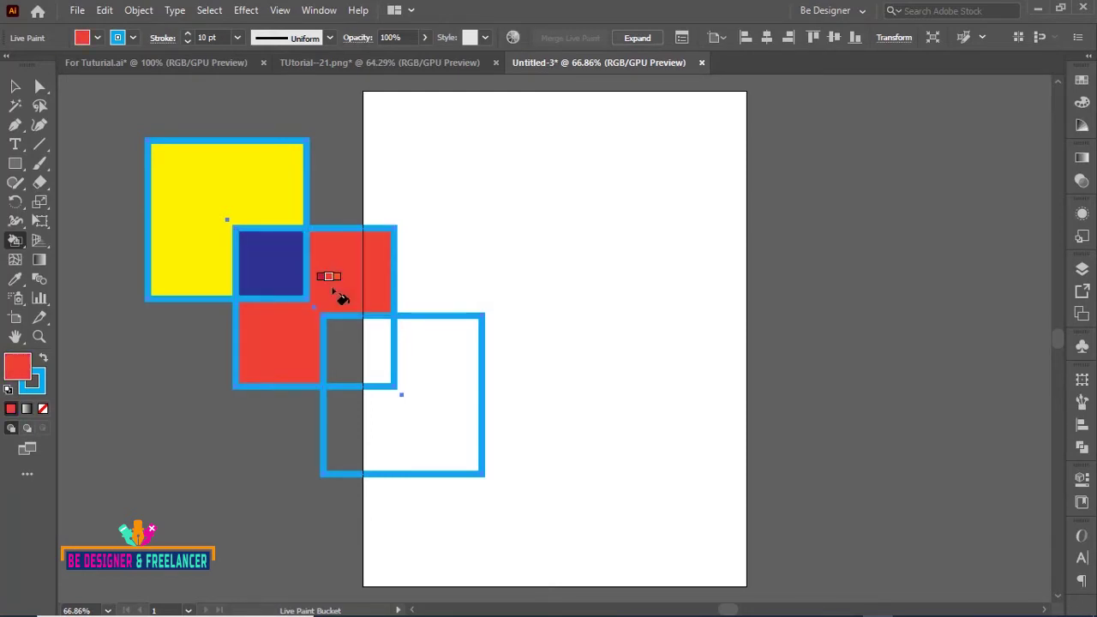
key("Right")
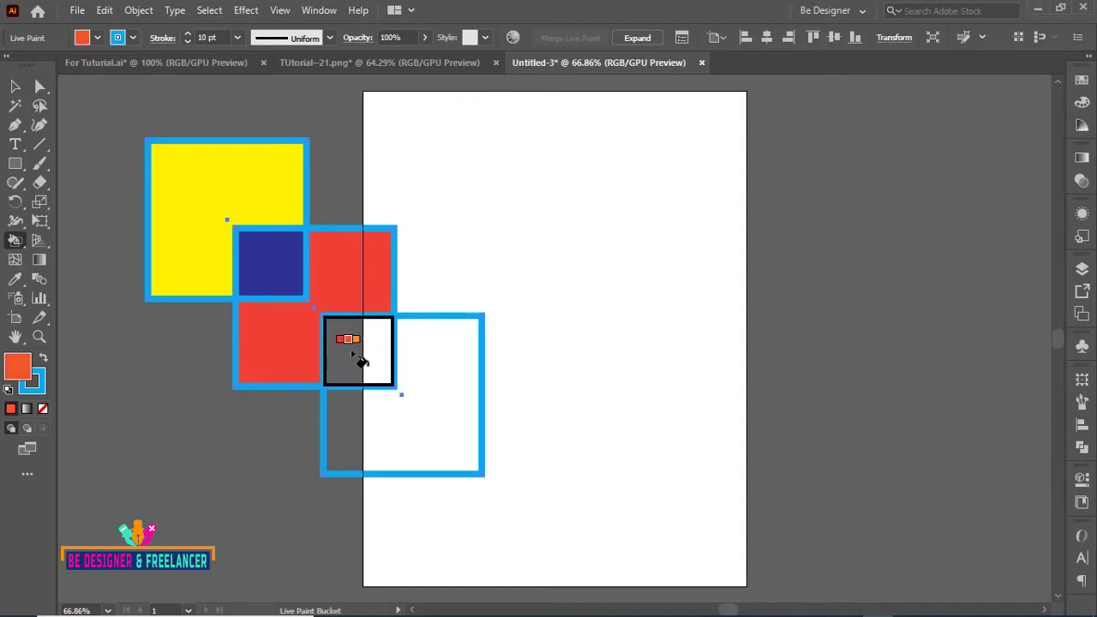
left_click(352, 353)
key("Right")
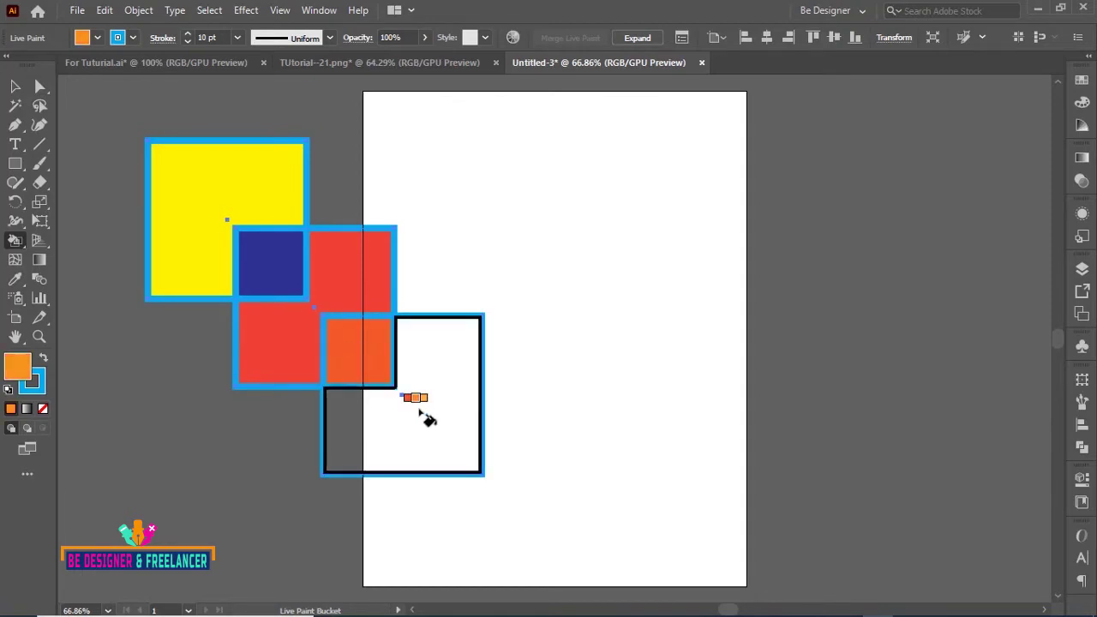
left_click(420, 413)
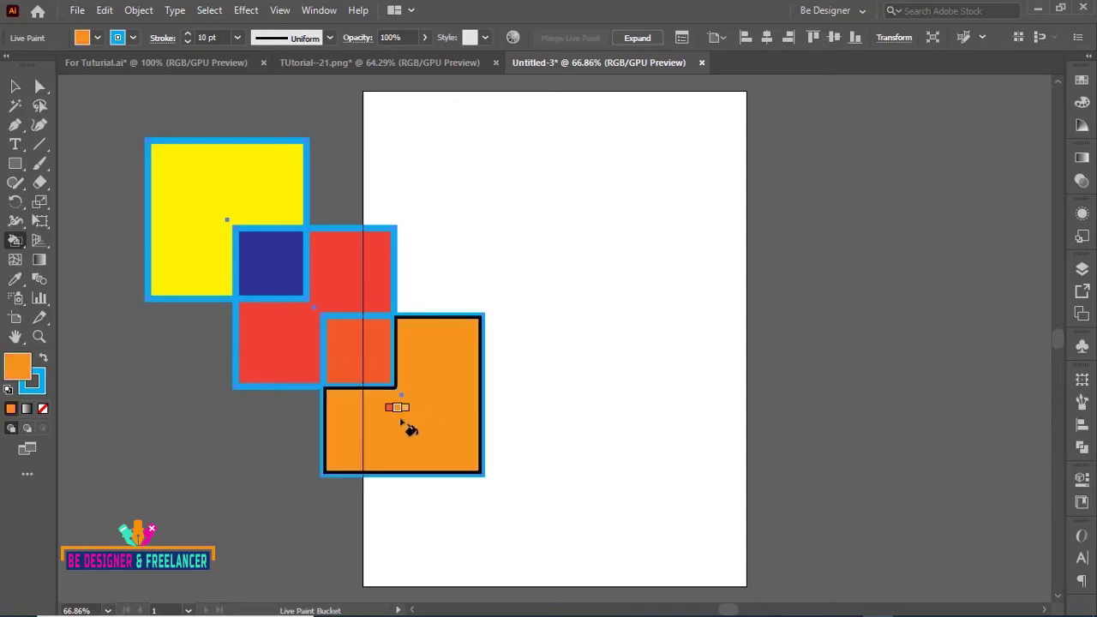
Inspect the Live Paint group's contents in the Layers panel
left_click(1082, 269)
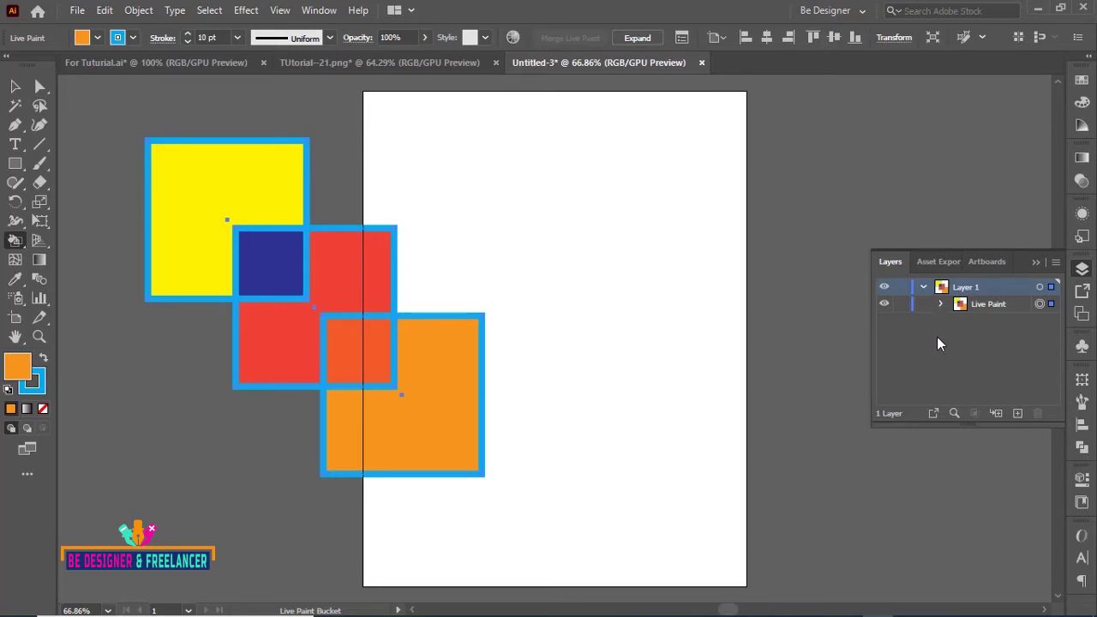
left_click(987, 304)
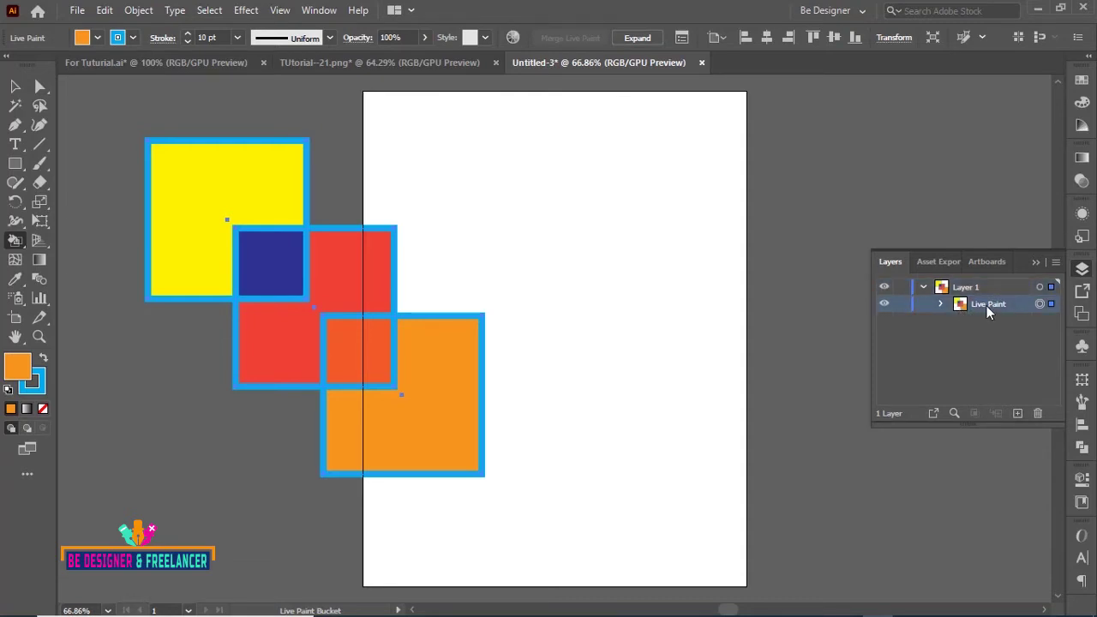
left_click(939, 305)
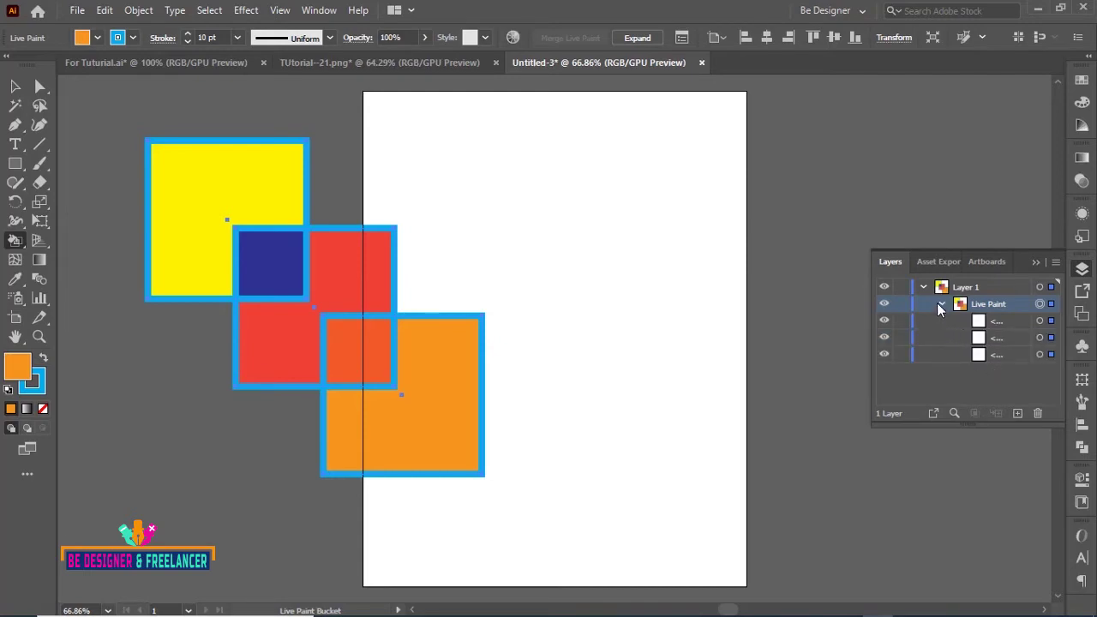
left_click(939, 304)
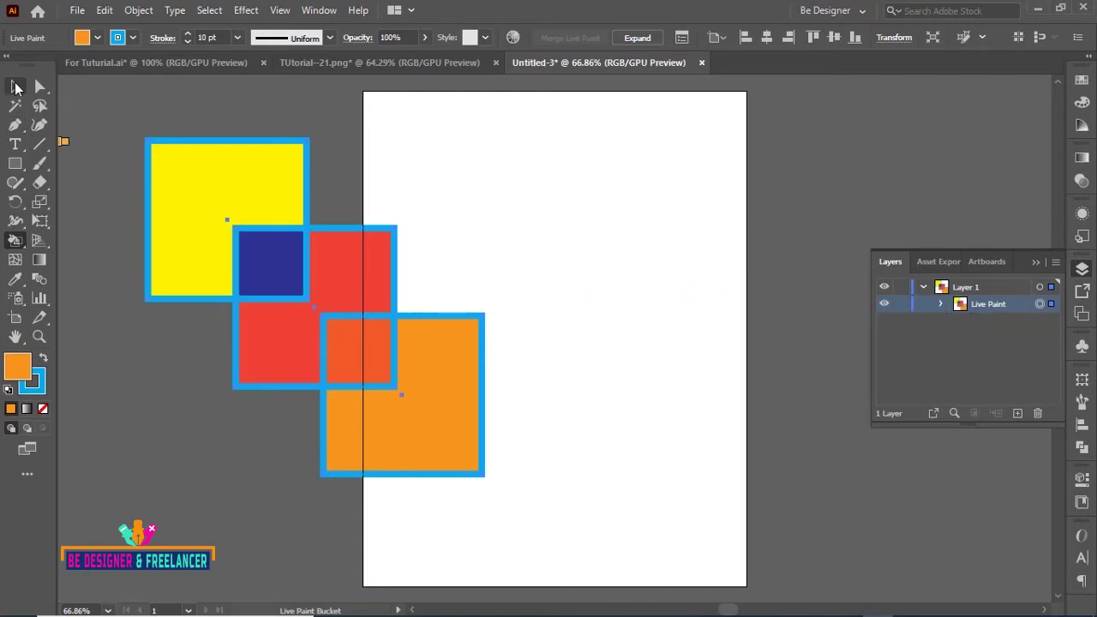
Drag the painted square group with the Selection tool until it sits fully on the page
left_click(16, 87)
left_click(198, 118)
left_click_drag(412, 399, 551, 396)
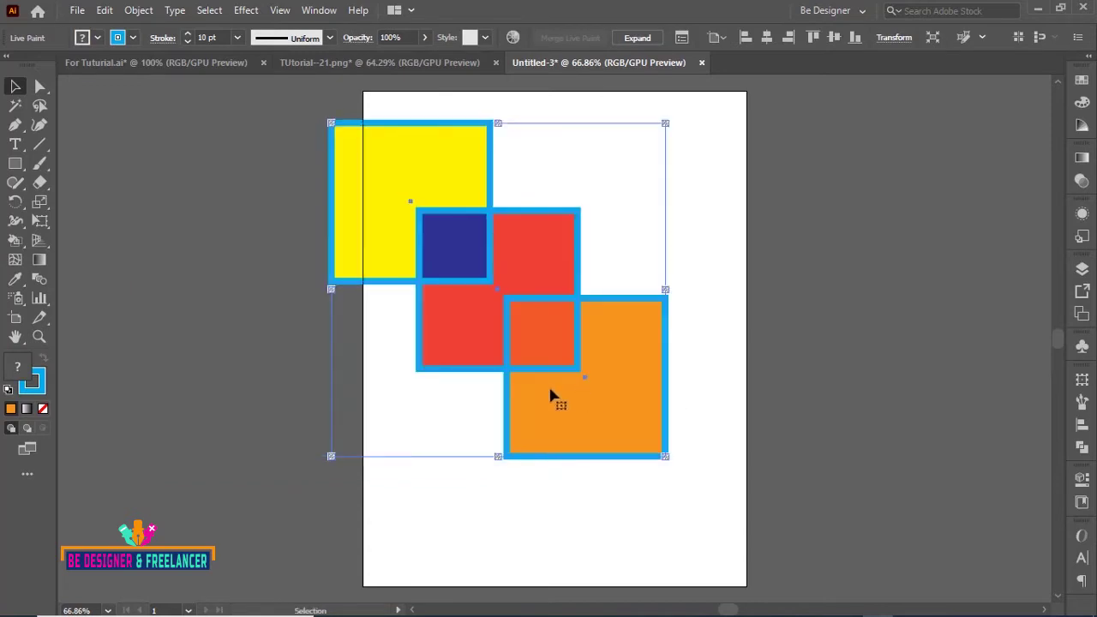
mouse_move(577, 355)
left_mouse_down()
mouse_move(598, 385)
mouse_move(646, 412)
left_mouse_up()
right_click(481, 248)
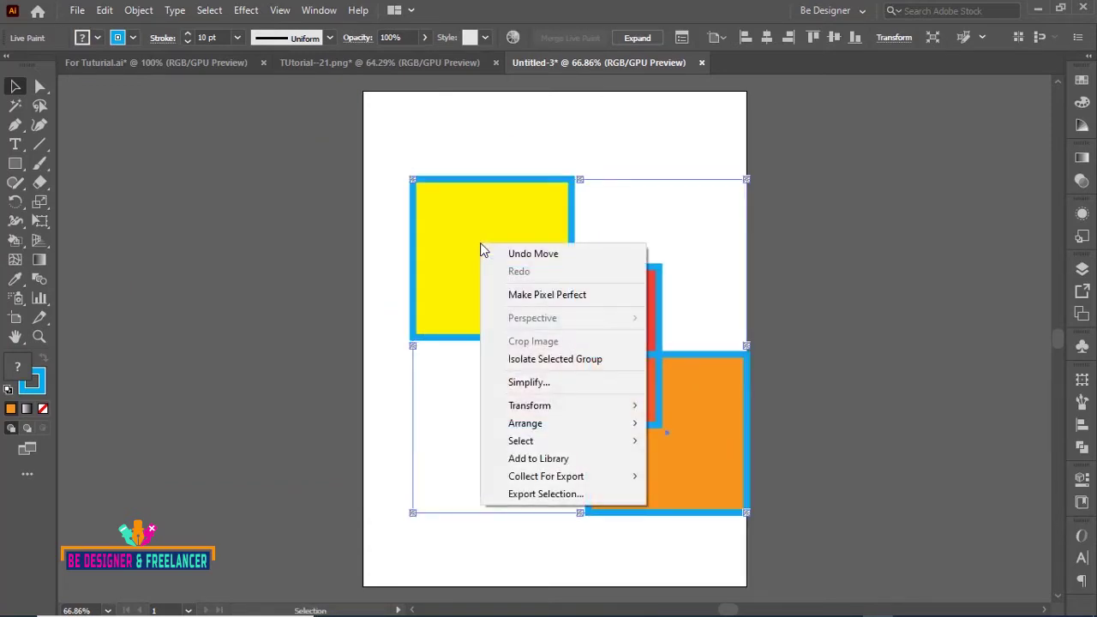
left_click(139, 10)
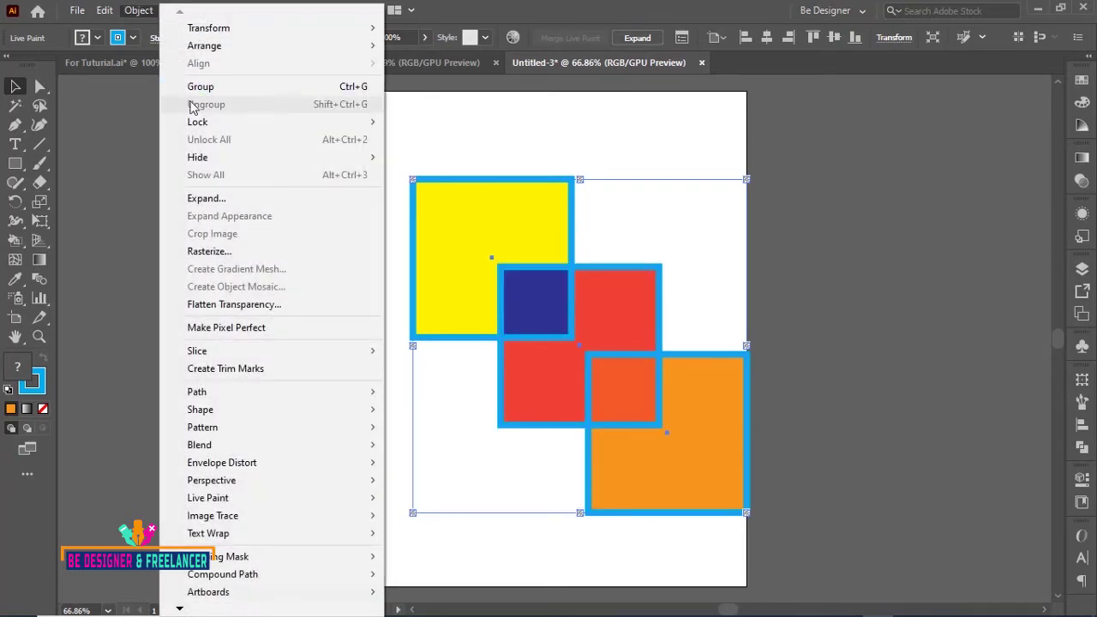
left_click(923, 276)
mouse_move(677, 431)
left_mouse_down()
mouse_move(572, 423)
mouse_move(646, 428)
left_mouse_up()
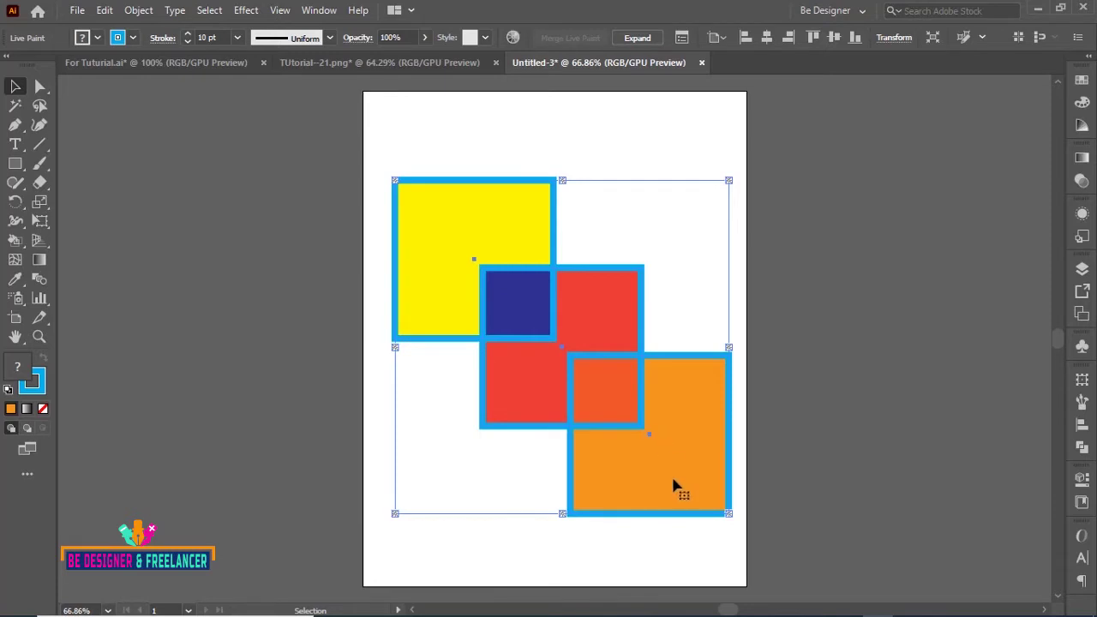
Isolate the Live Paint group and drag the orange, red and yellow squares apart
double_click(686, 406)
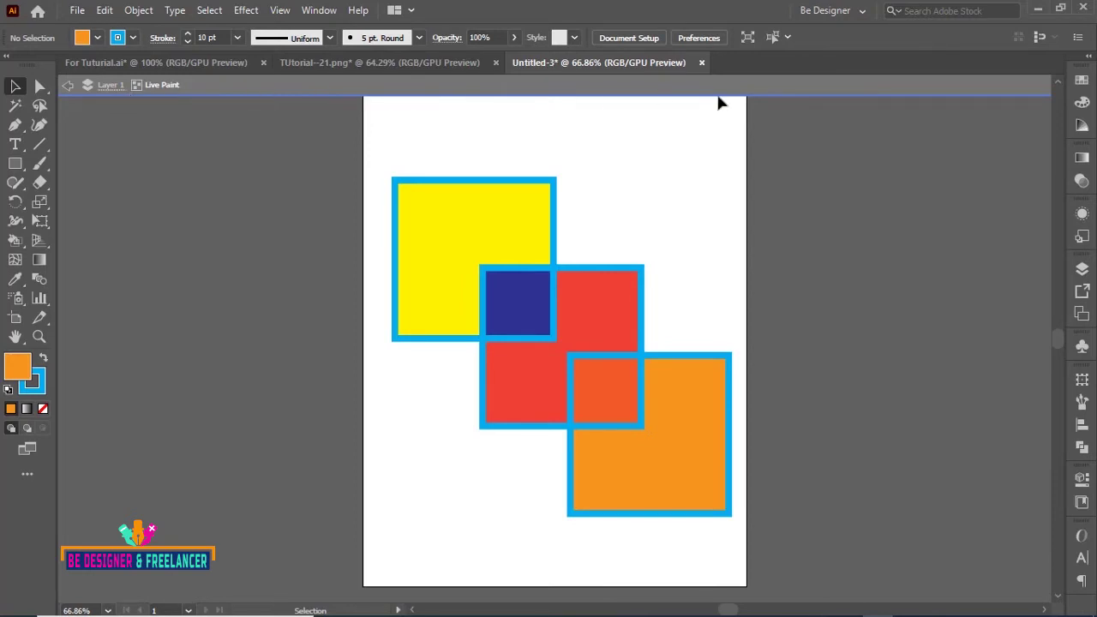
left_click_drag(684, 441, 948, 340)
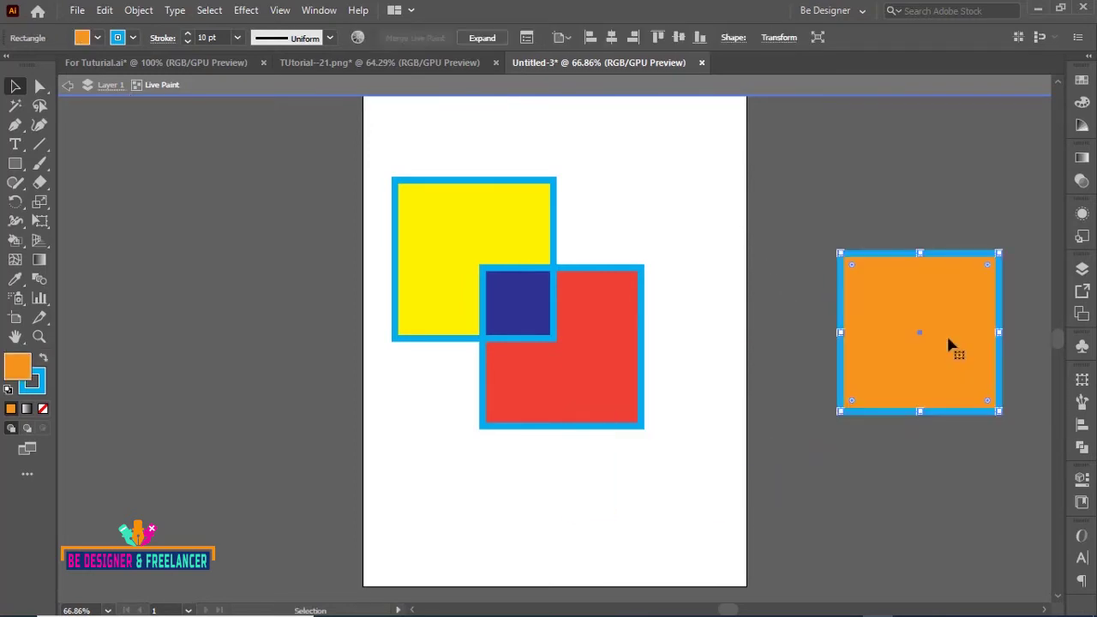
left_click_drag(579, 378, 306, 474)
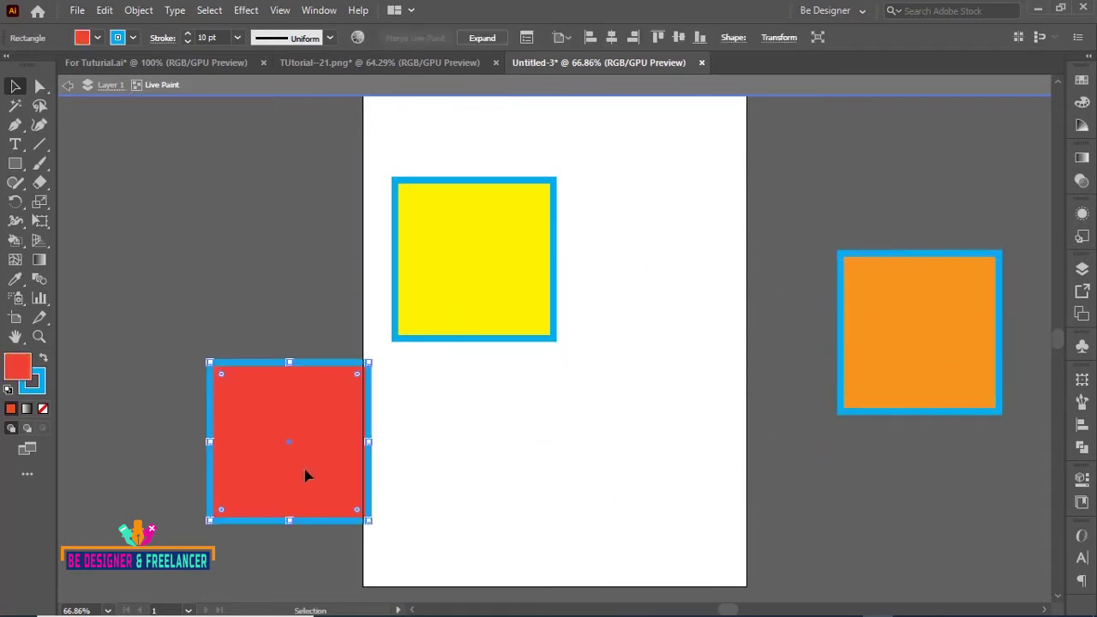
left_click_drag(407, 252, 526, 286)
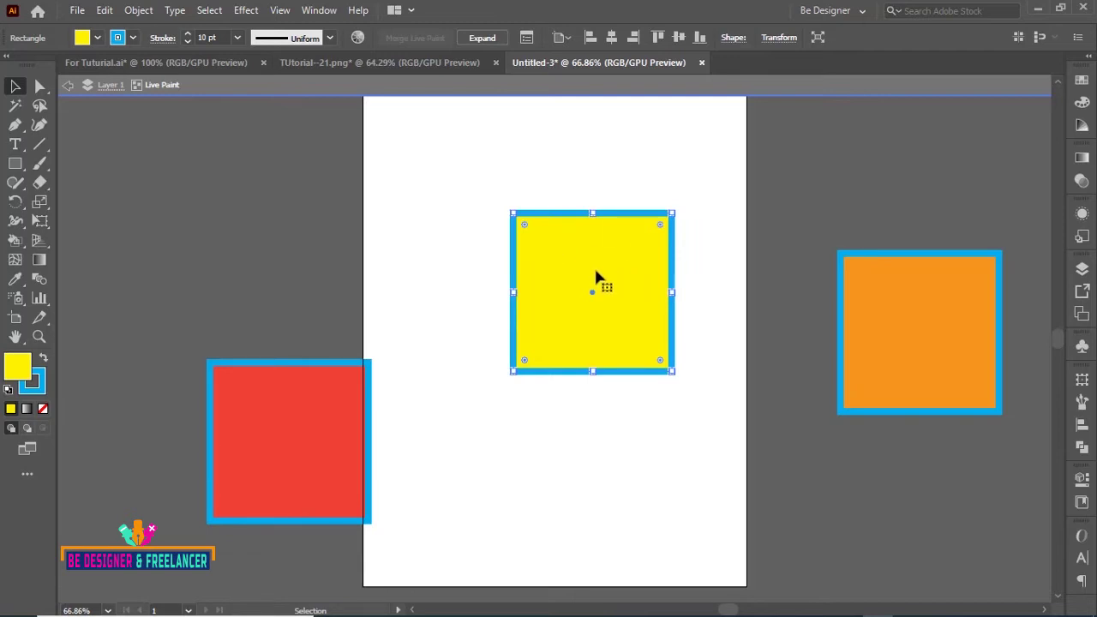
Recolour the centre square with a deep blue 1102CE fill and a magenta outline
double_click(25, 372)
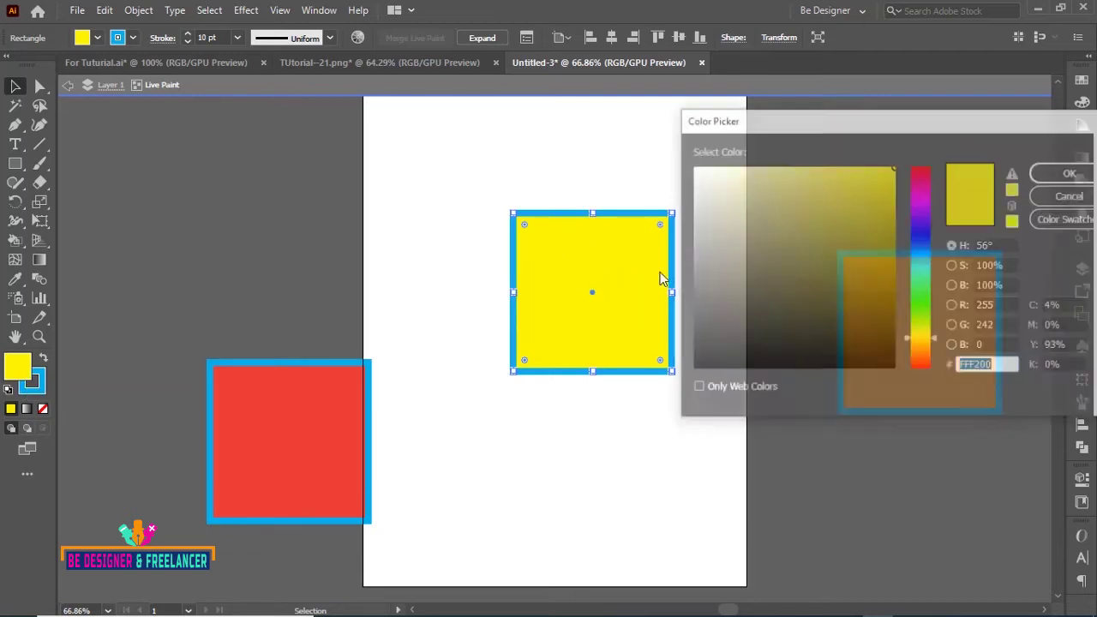
left_click(920, 231)
left_click(892, 205)
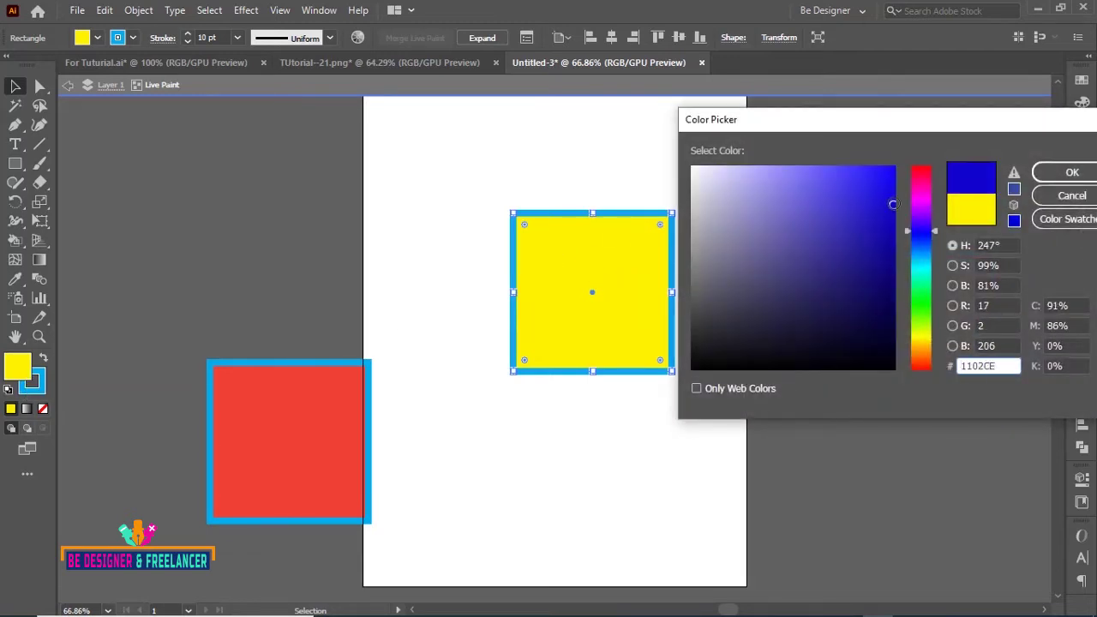
left_click(1049, 175)
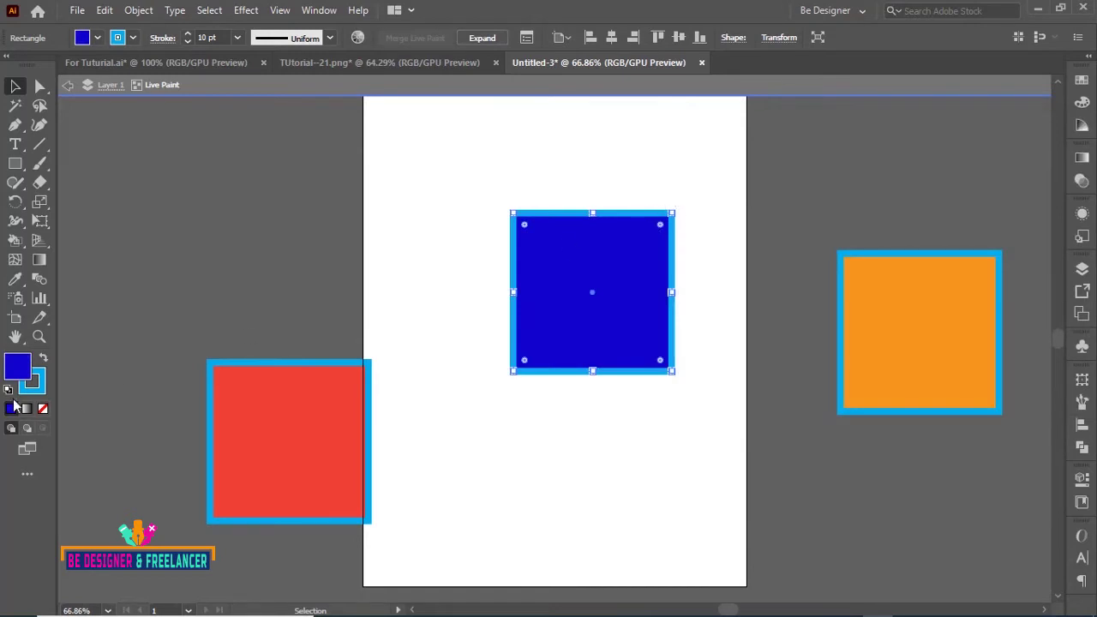
double_click(36, 387)
left_click_drag(921, 253, 921, 207)
left_click(1071, 173)
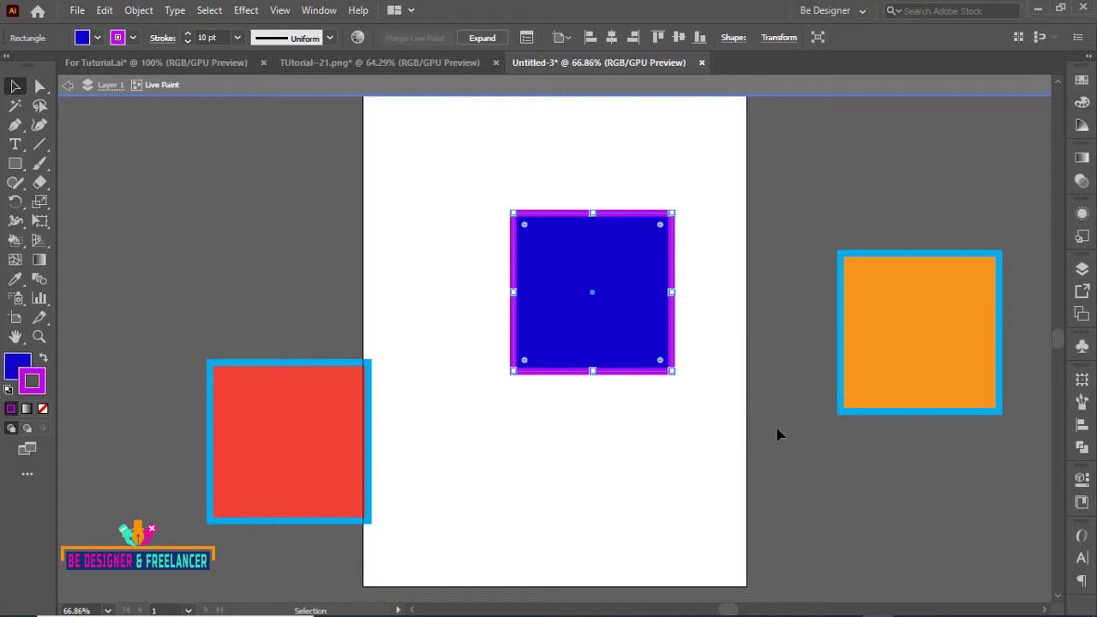
Undo the recolouring, leave isolation mode, and reselect and nudge the whole painted group
key("ctrl+z")
key("ctrl+z")
key("ctrl+z")
key("ctrl+z")
key("ctrl+z")
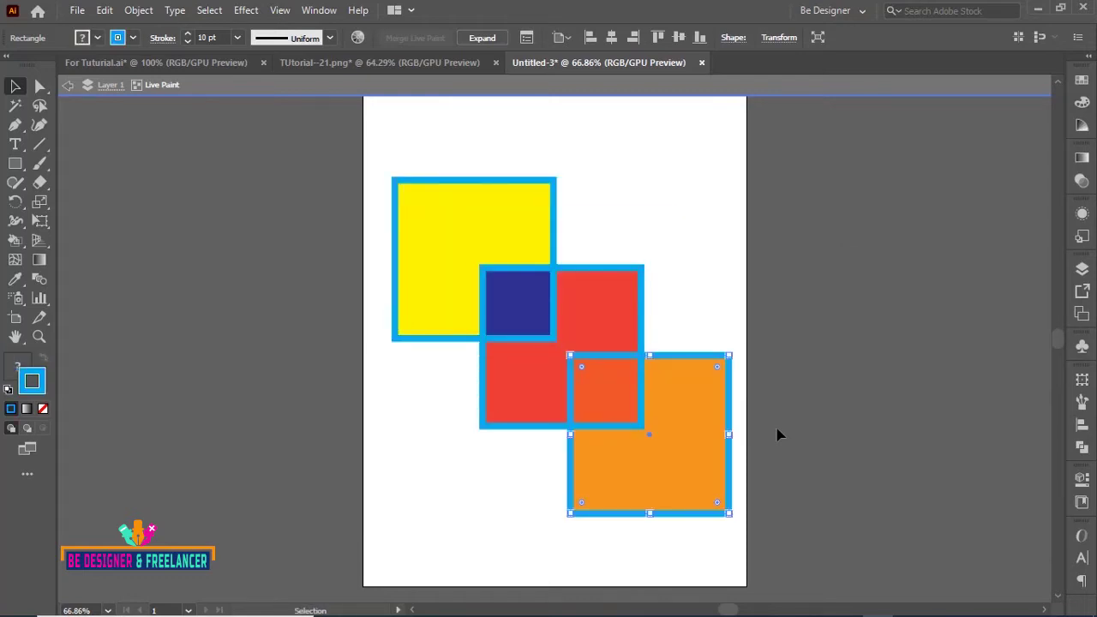
left_click(855, 241)
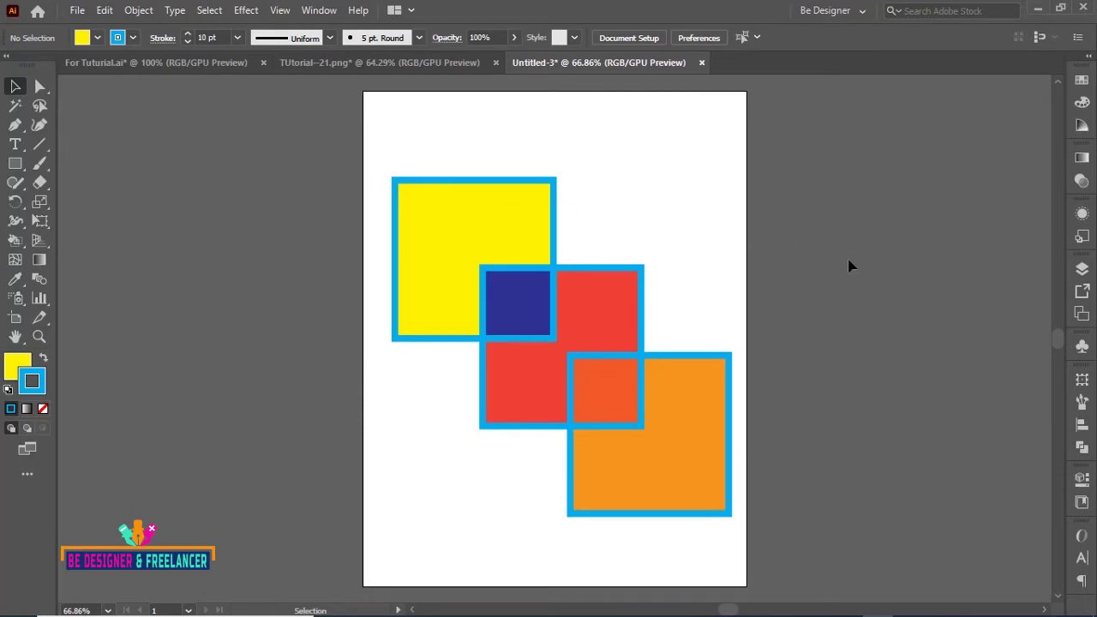
left_click(692, 413)
left_click_drag(692, 414, 658, 418)
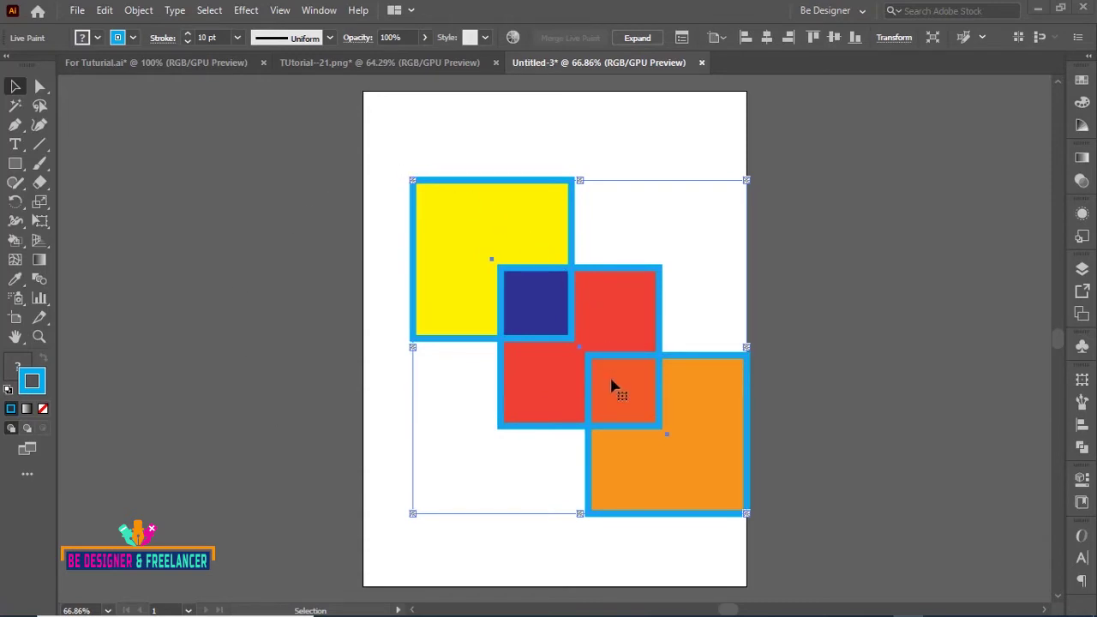
left_click(139, 10)
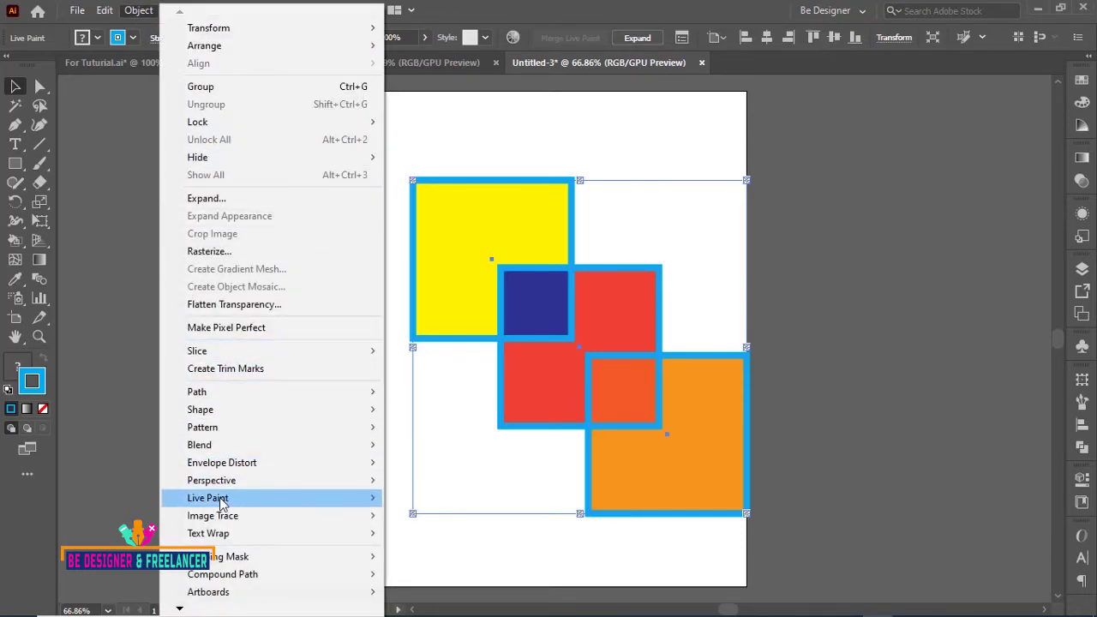
mouse_move(208, 498)
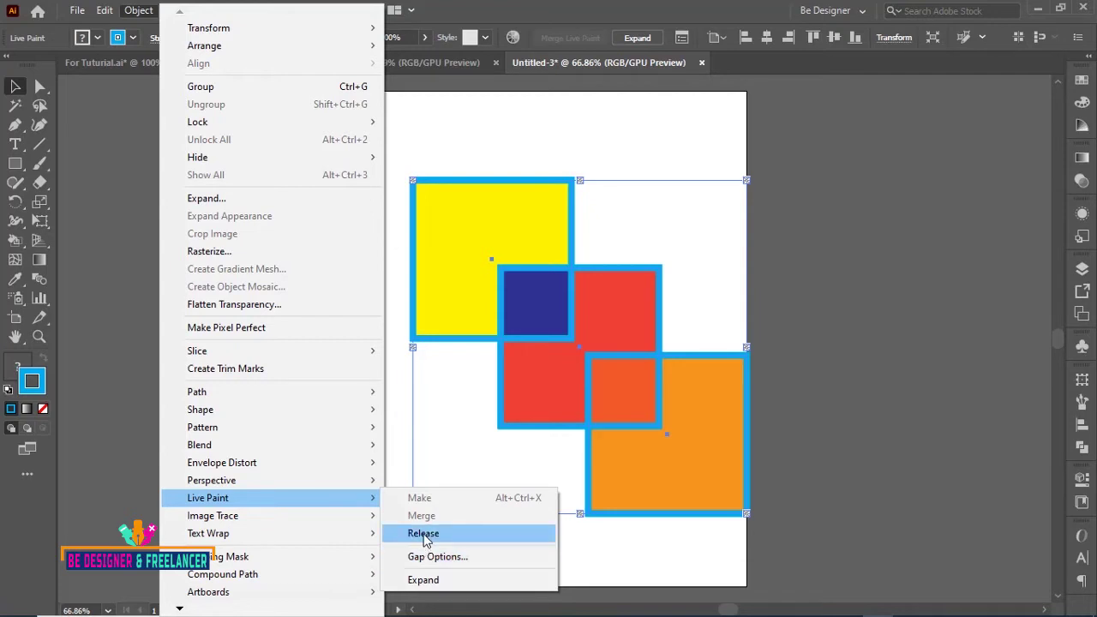
Release the Live Paint into plain outlined squares, then undo trial moves of two squares
left_click(423, 532)
left_click(790, 345)
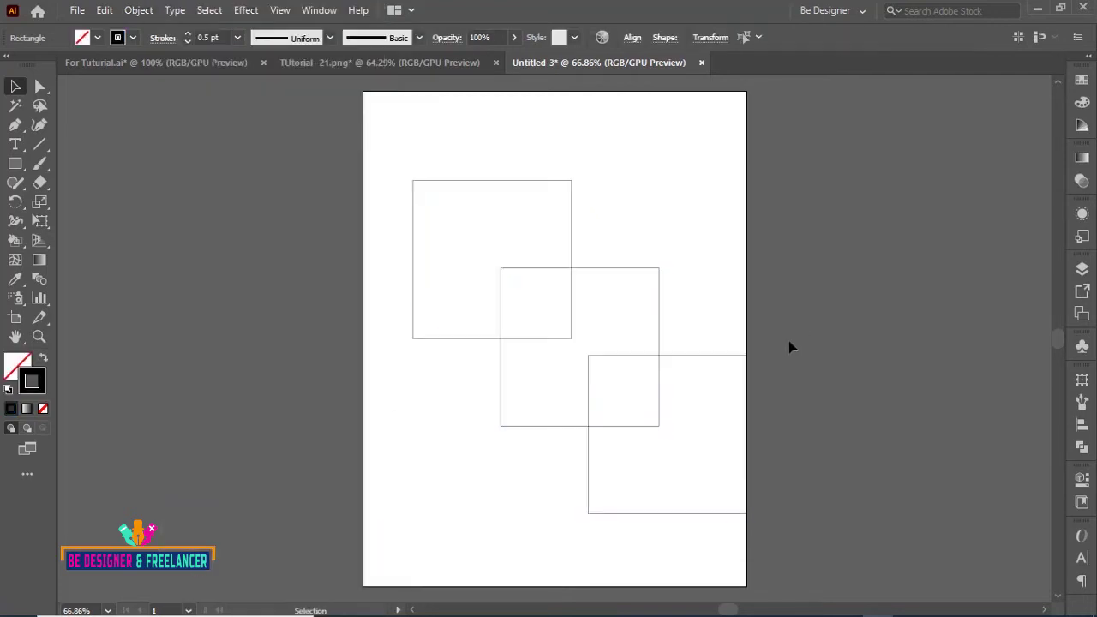
left_click_drag(720, 360, 889, 272)
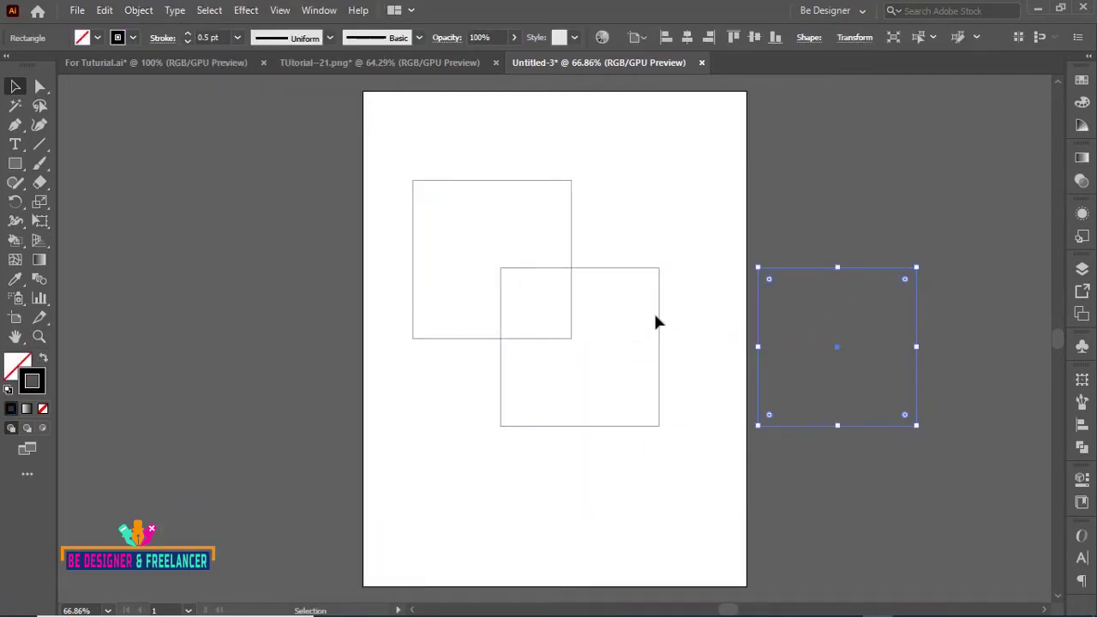
left_click_drag(629, 275, 285, 324)
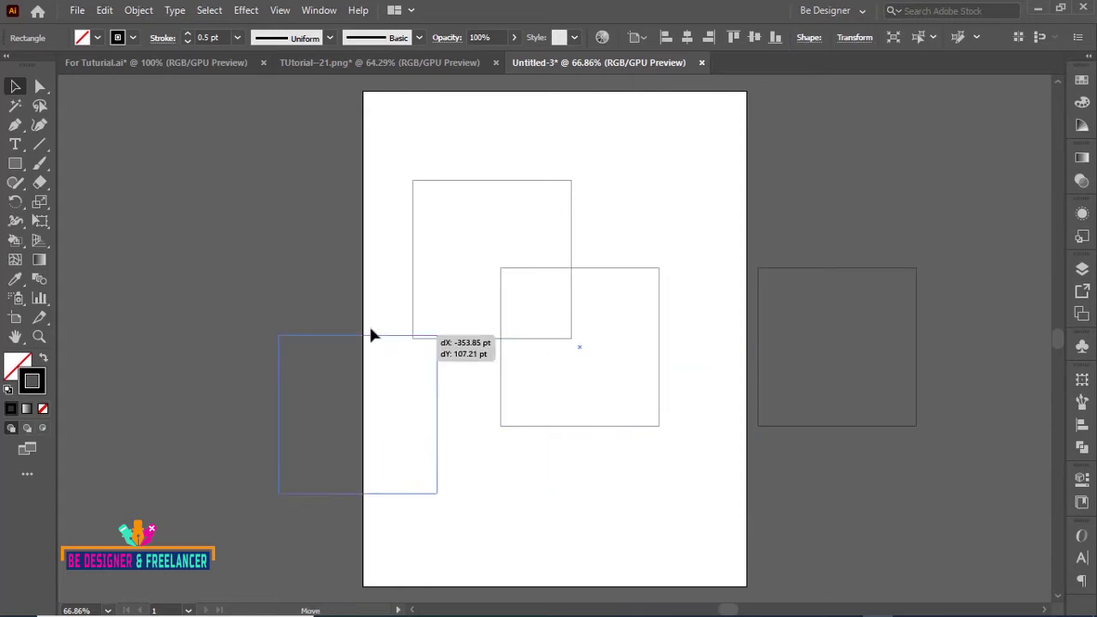
key("ctrl+z")
key("ctrl+z")
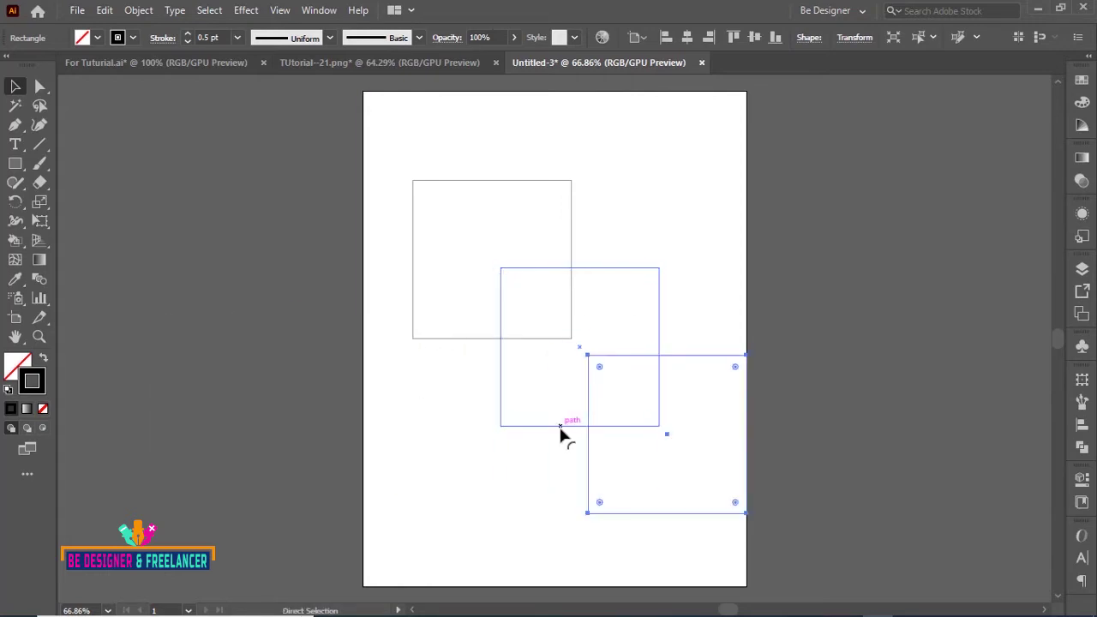
Check the Layers panel and browse the Object > Live Paint commands without choosing one
left_click(1081, 268)
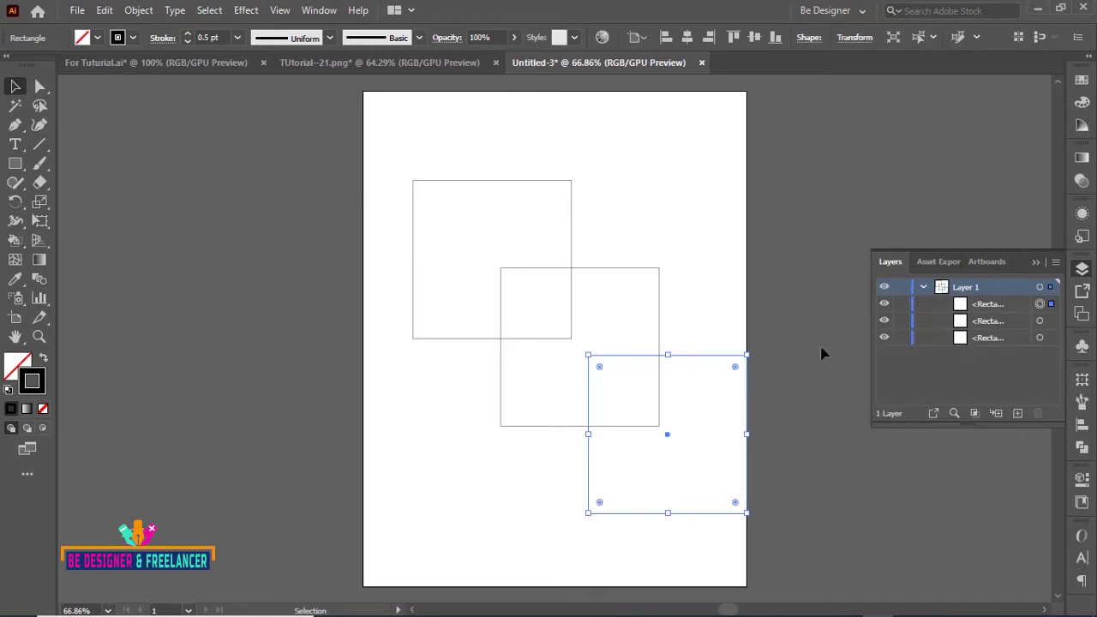
left_click(1035, 261)
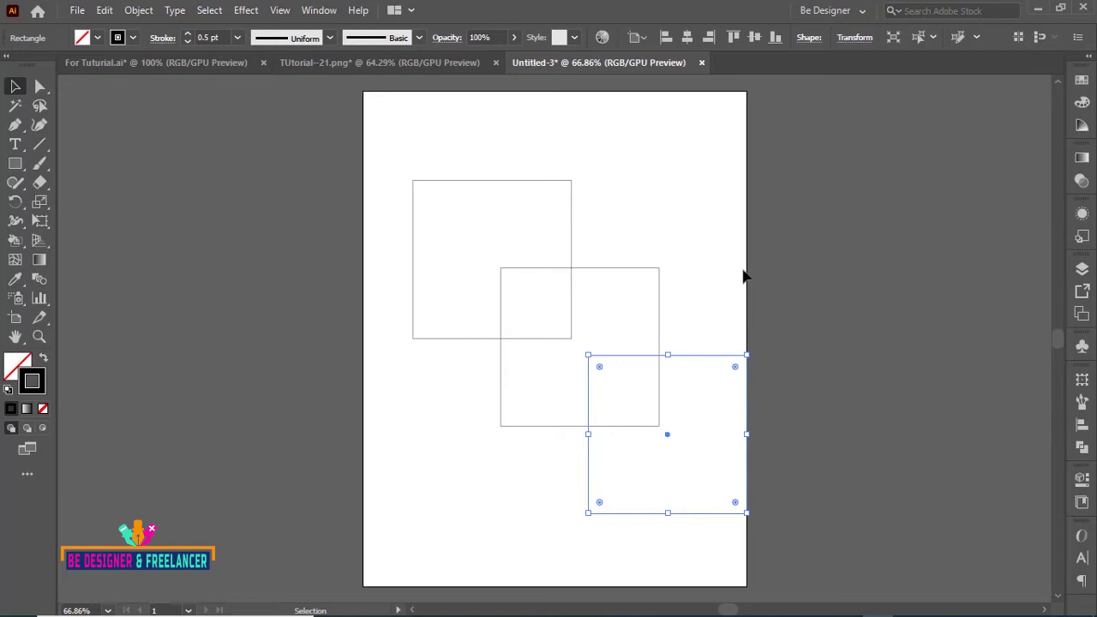
left_click(832, 274)
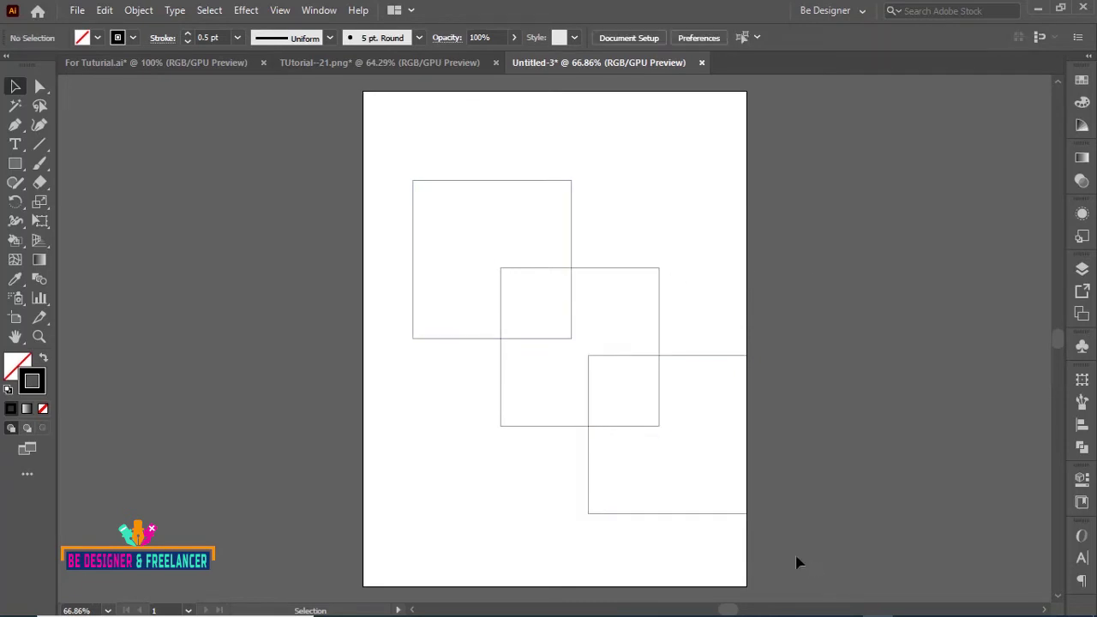
left_click(138, 10)
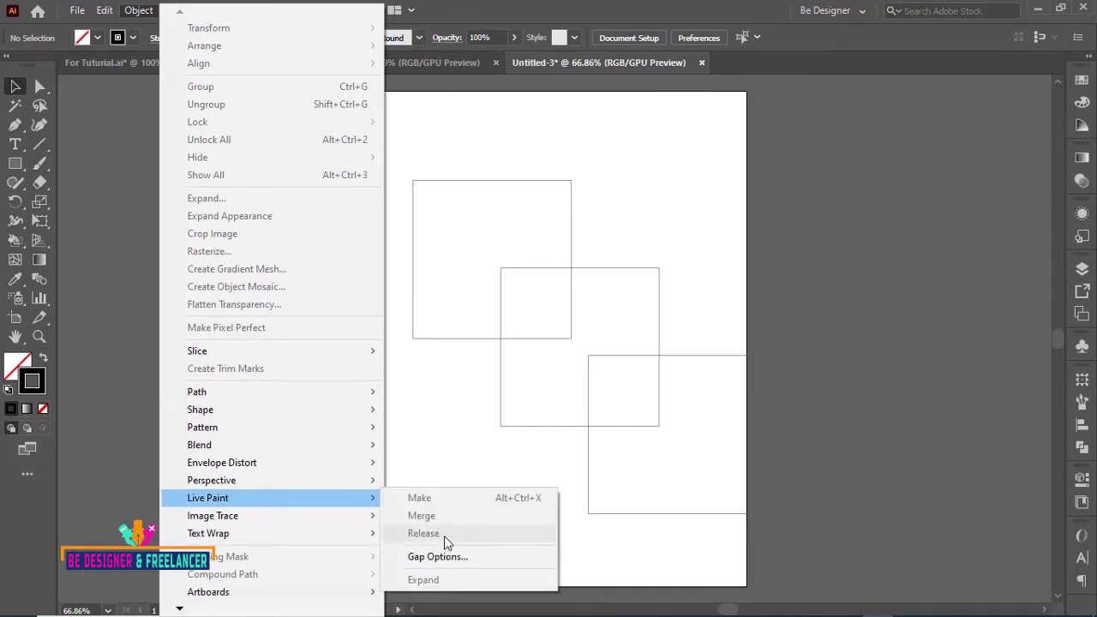
left_click(824, 445)
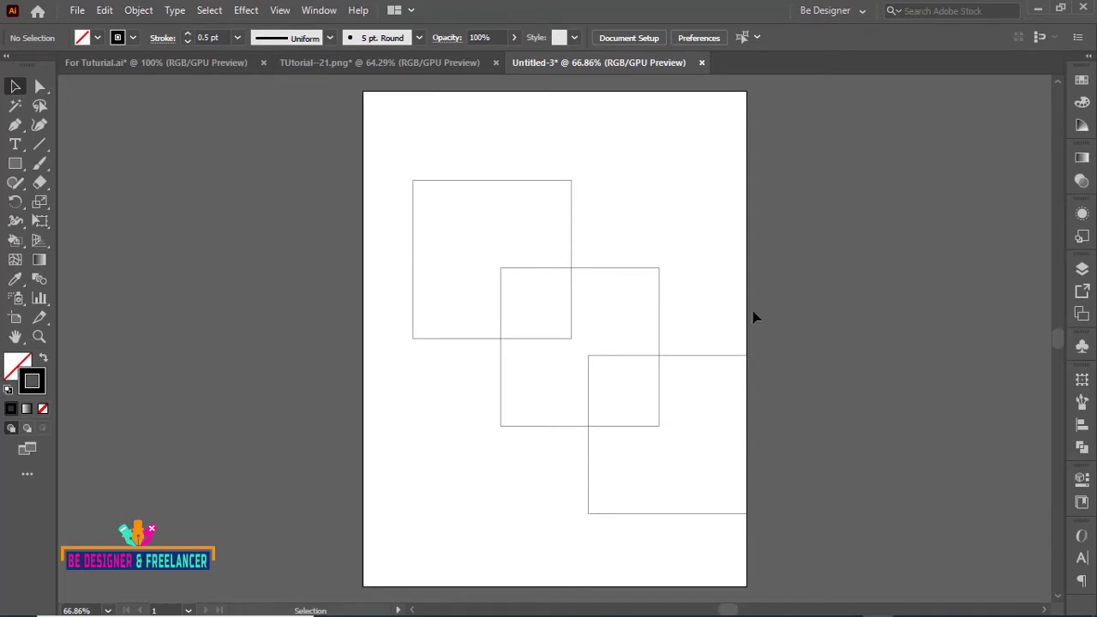
Restore the coloured Live Paint squares and move them slightly up the page
key("ctrl+z")
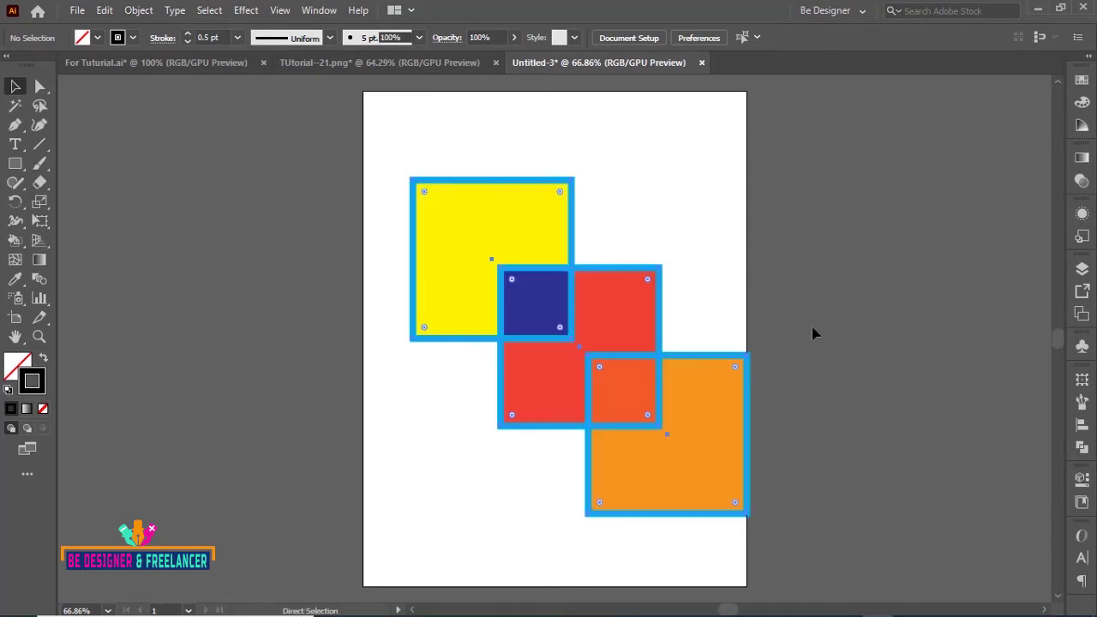
key("ctrl+z")
left_click(945, 399)
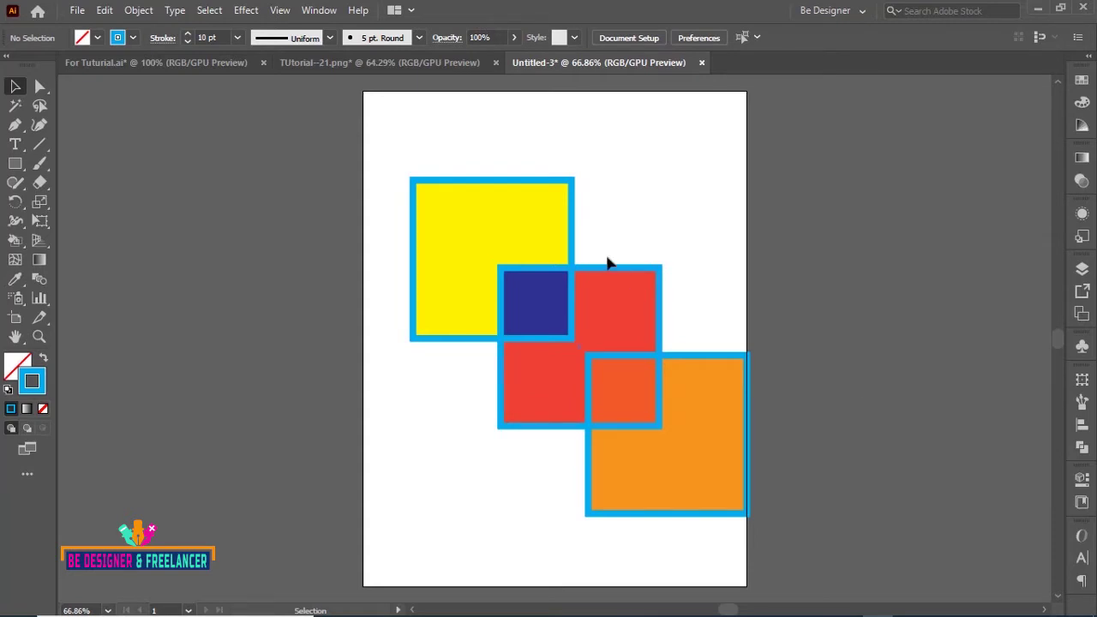
mouse_move(553, 233)
left_mouse_down()
mouse_move(433, 211)
mouse_move(522, 199)
left_mouse_up()
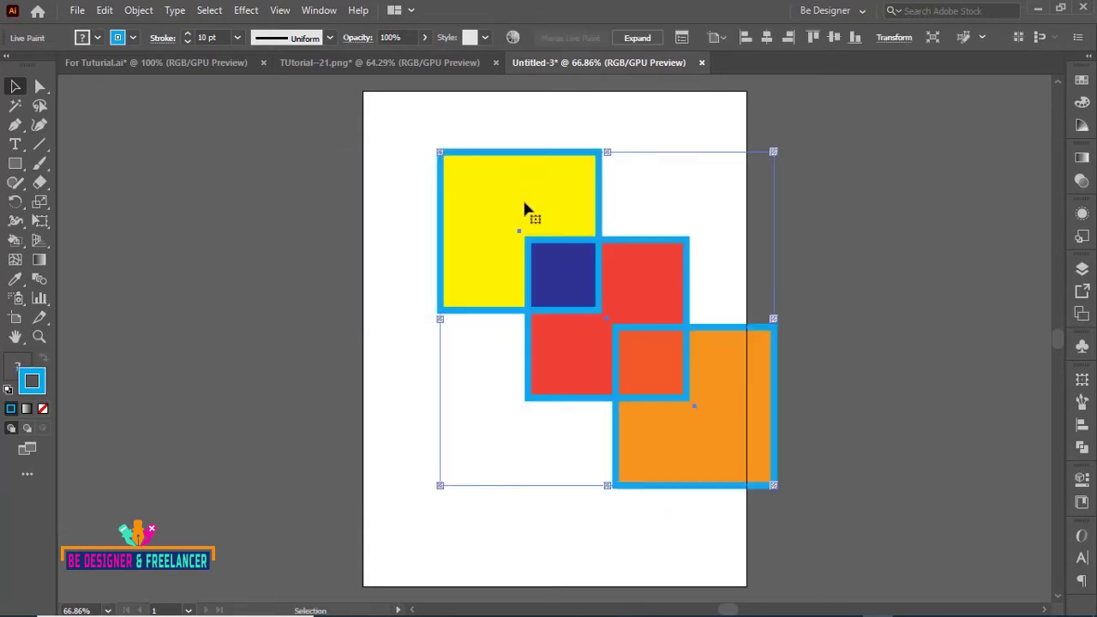
left_click(859, 384)
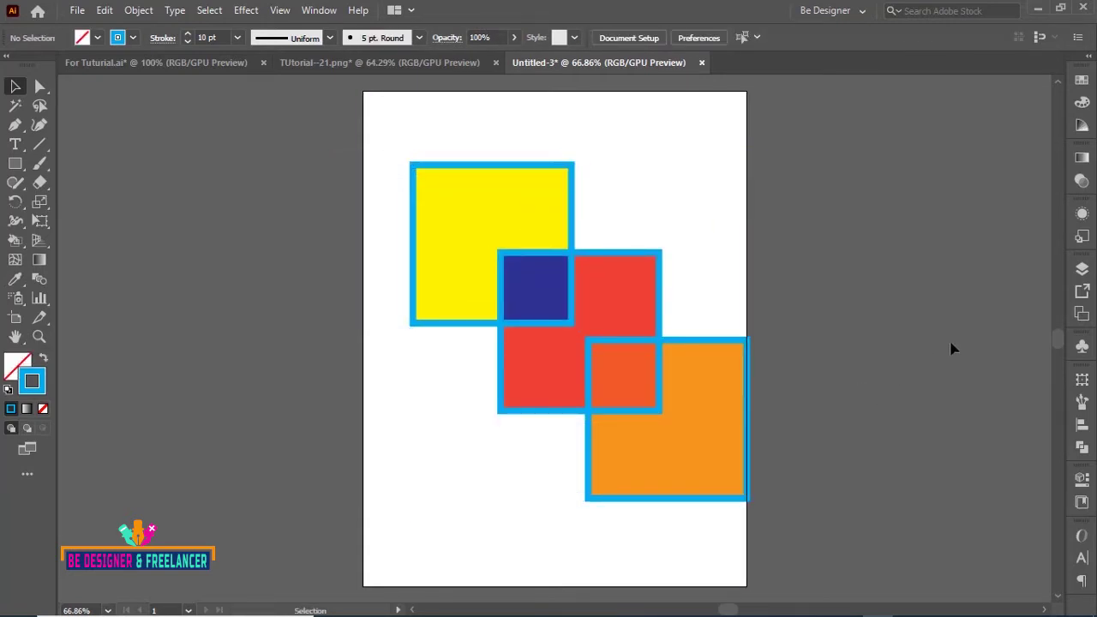
Inspect the Live Paint entry in the Layers panel, then marquee-select all three squares
left_click(1083, 268)
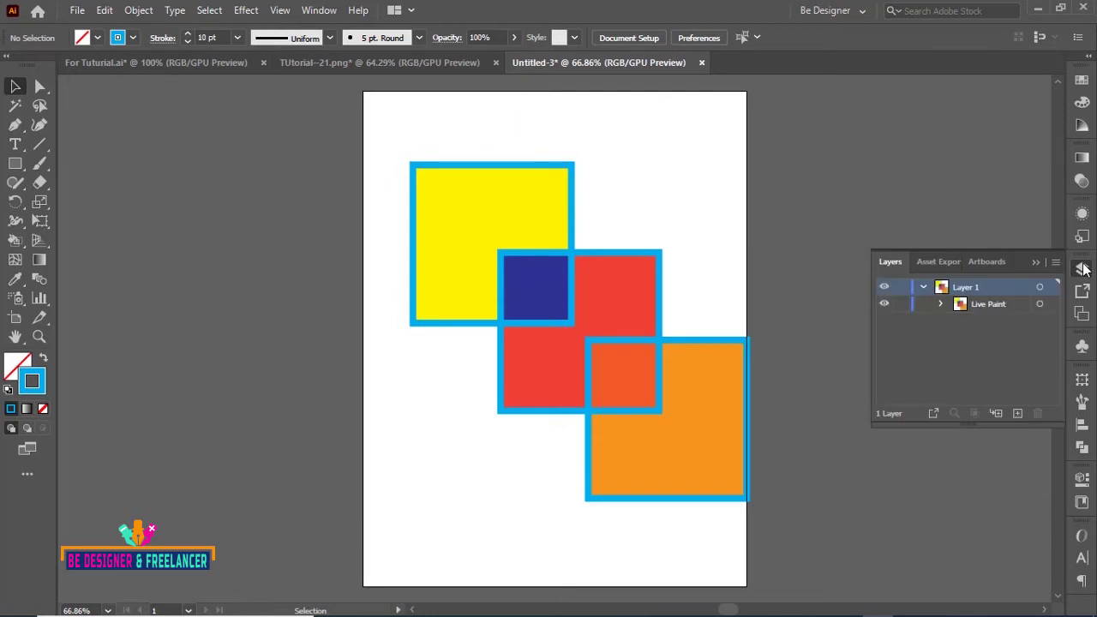
left_click(940, 305)
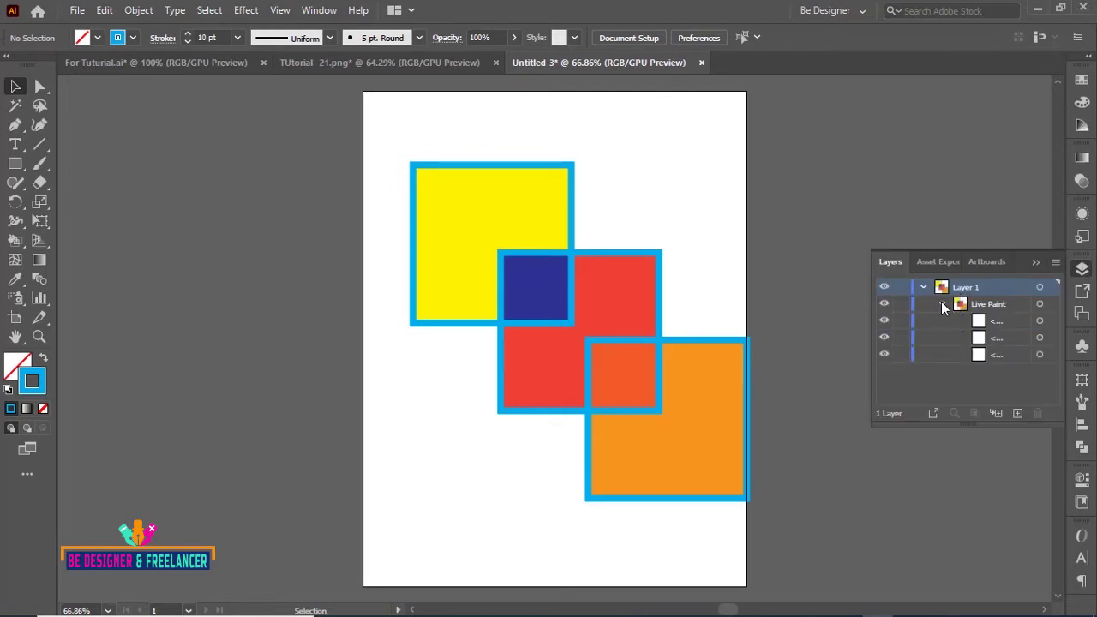
left_click(940, 305)
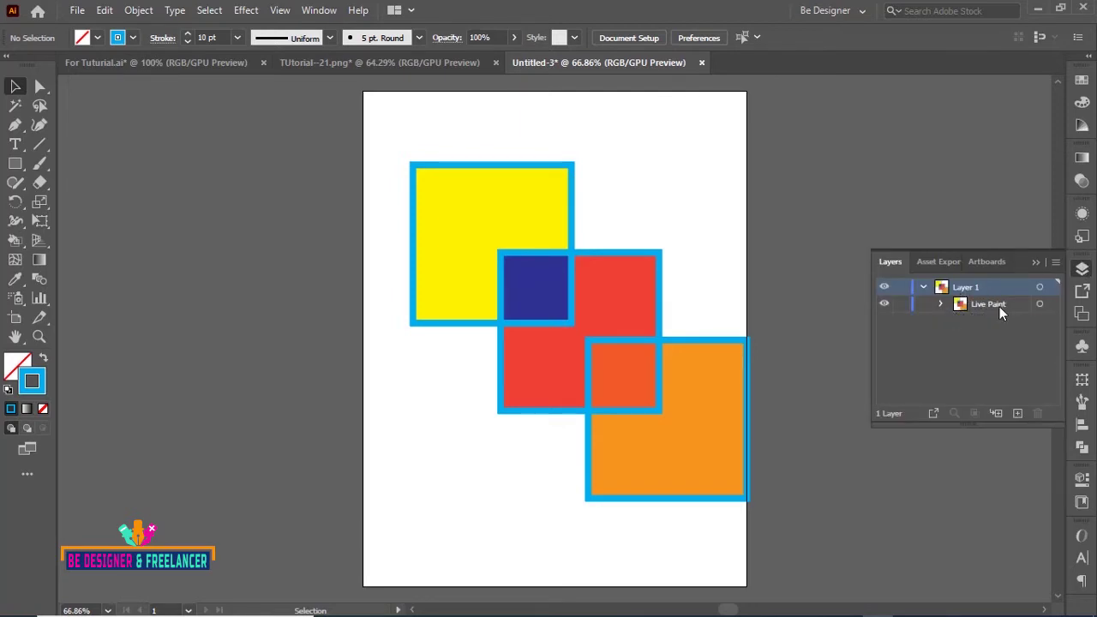
left_click(814, 317)
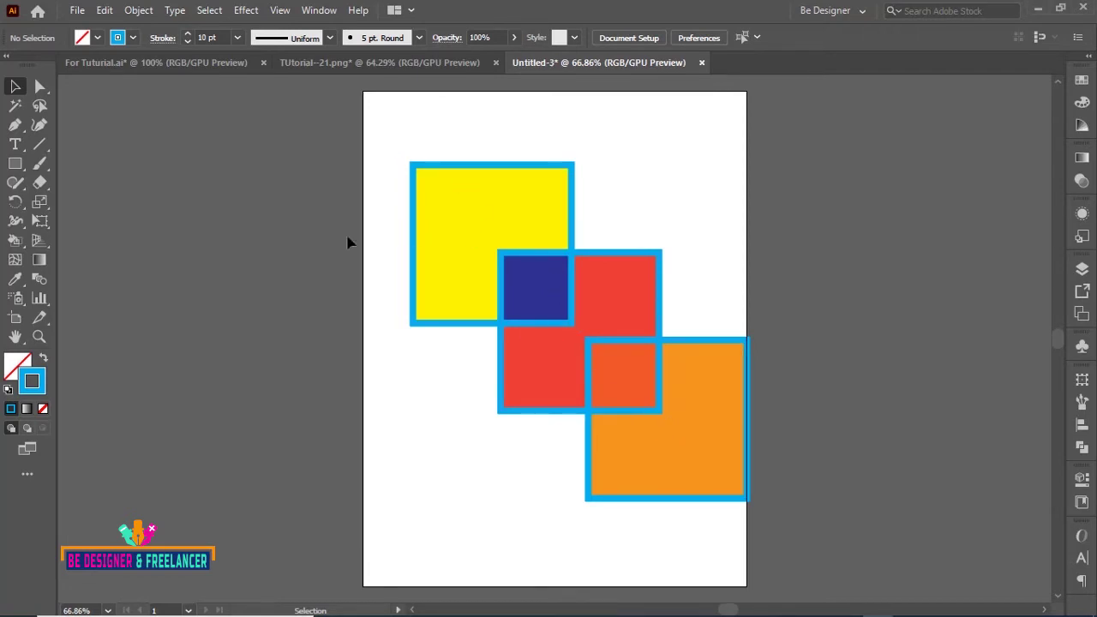
left_click_drag(392, 129, 675, 430)
Apply Object > Live Paint > Expand and reveal the resulting <Group> contents in the Layers panel
key("ctrl+alt+x")
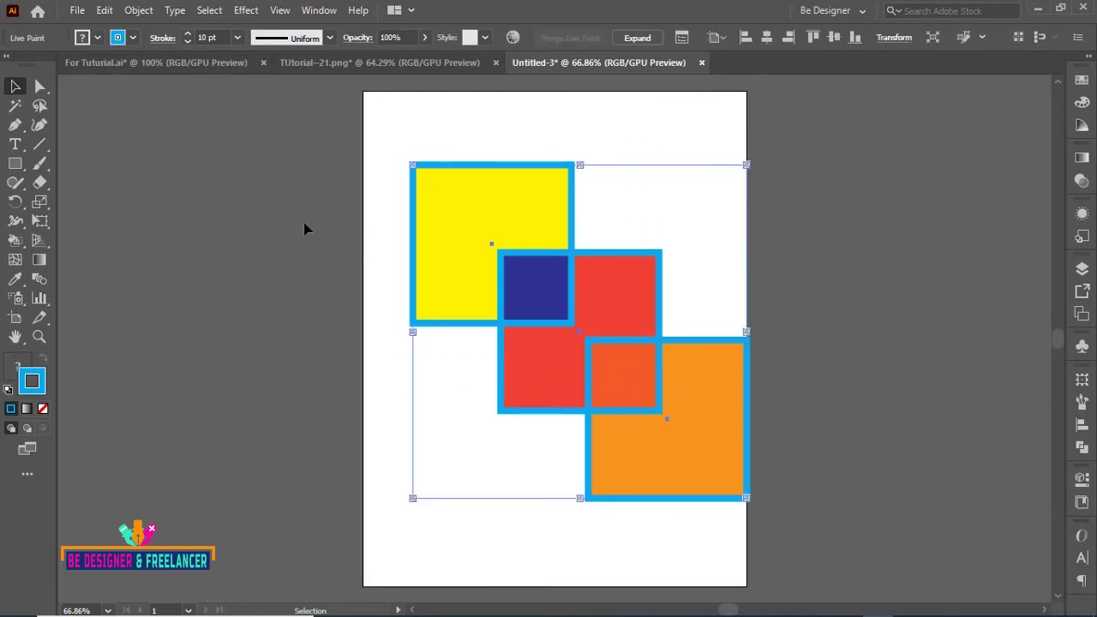
left_click(139, 10)
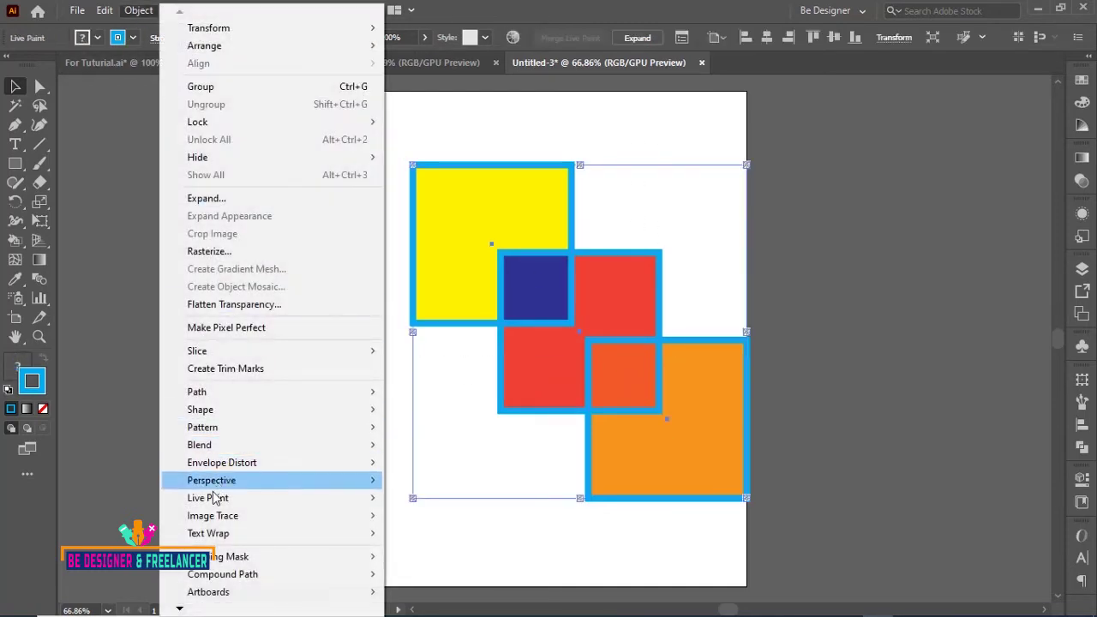
mouse_move(208, 498)
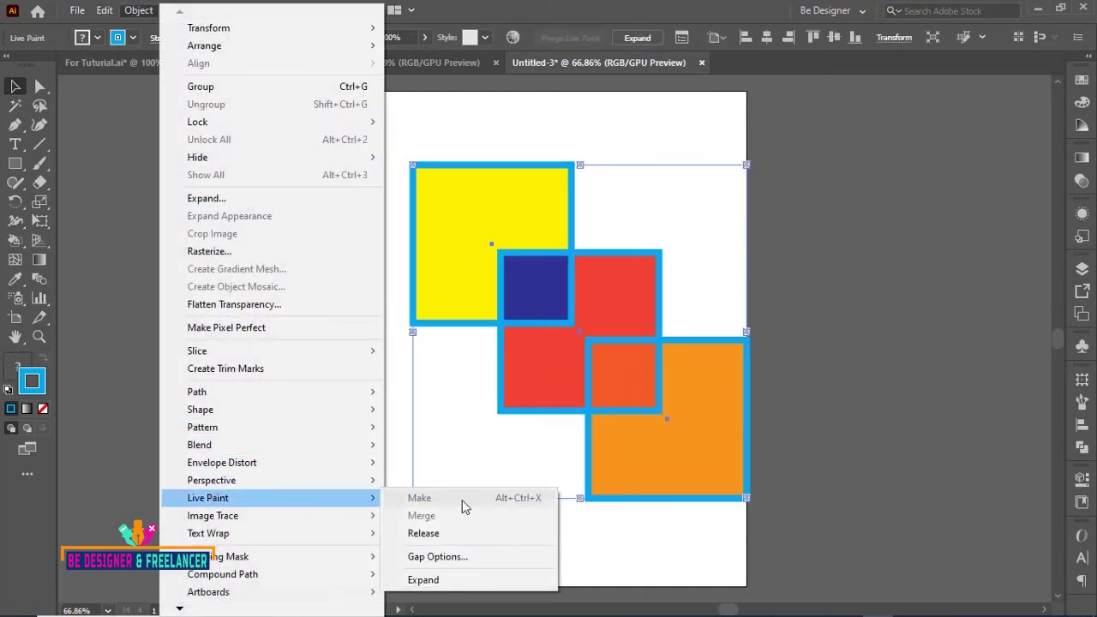
left_click(428, 581)
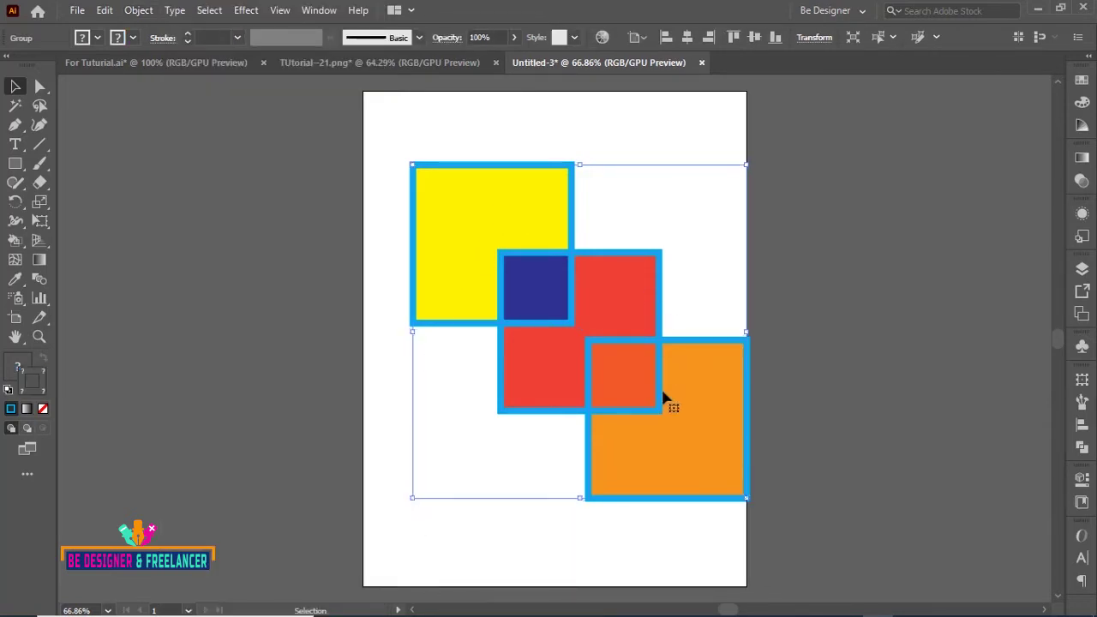
left_click(1081, 269)
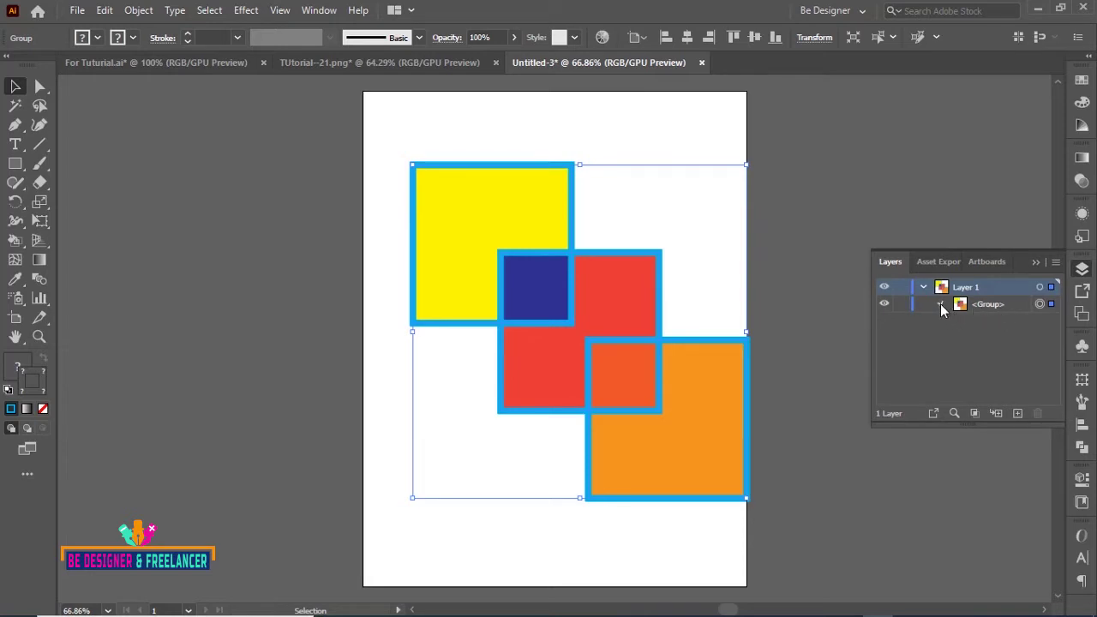
left_click(941, 304)
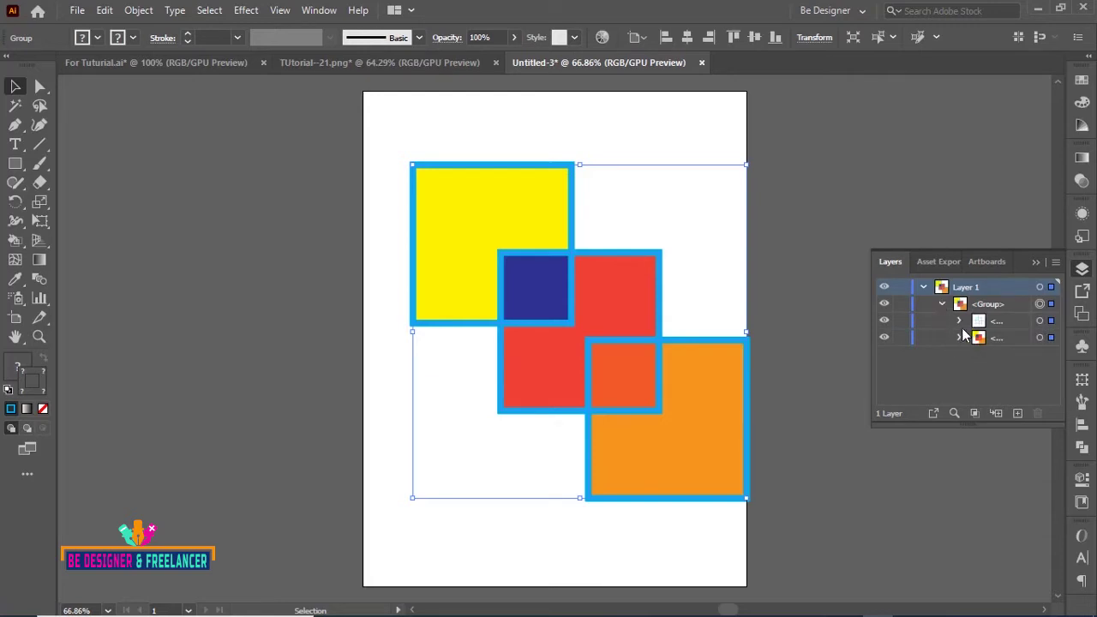
Toggle the outline and fill sub-groups' visibility off and back on
left_click(884, 322)
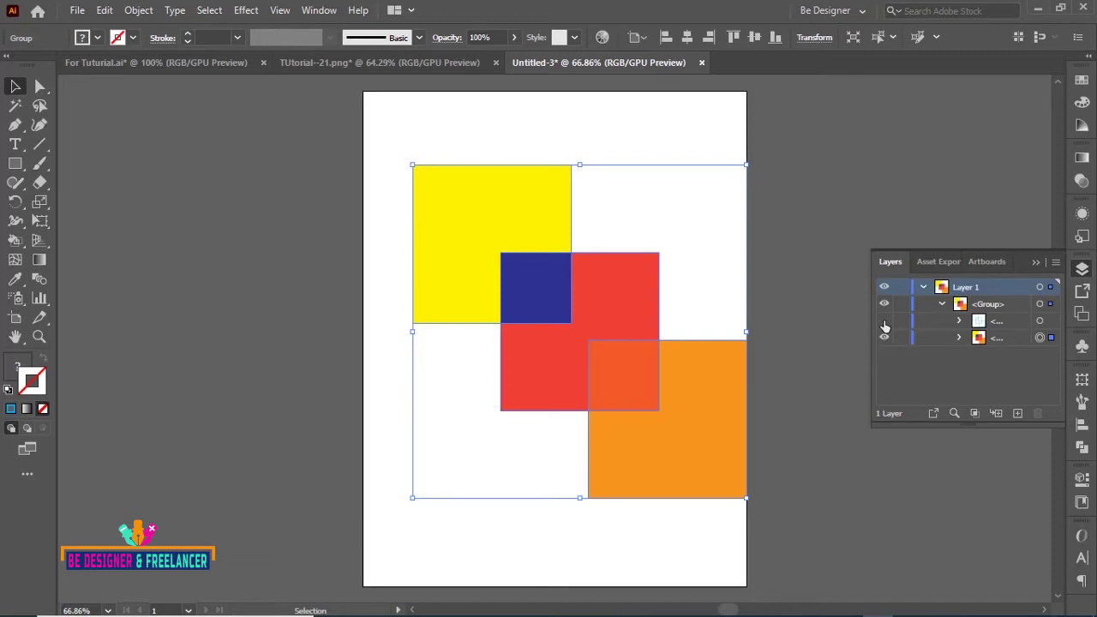
left_click(884, 322)
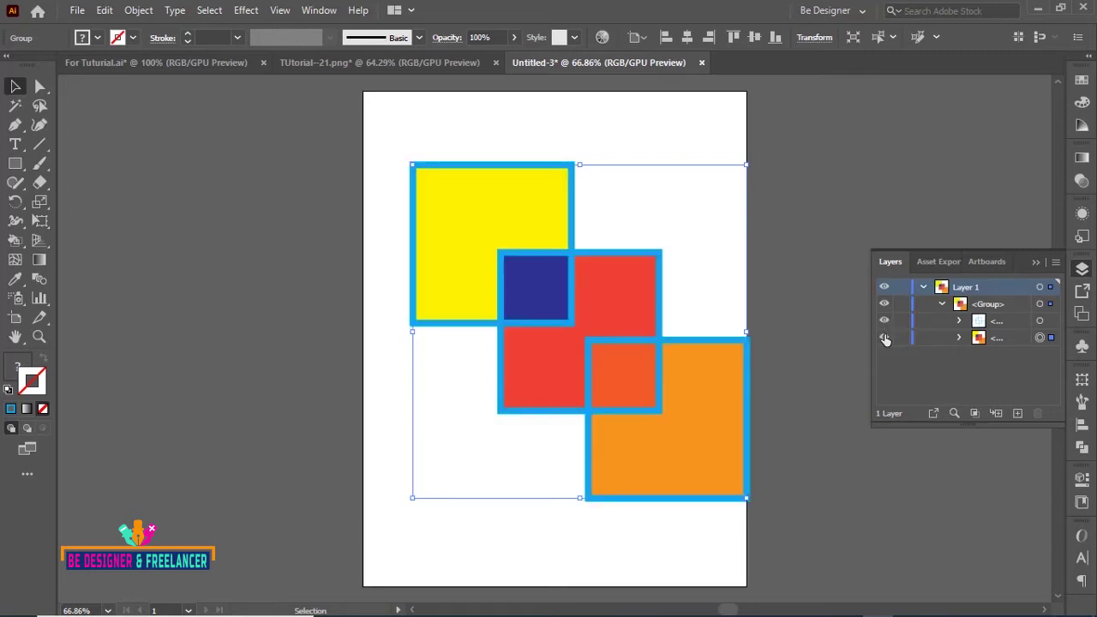
left_click(885, 337)
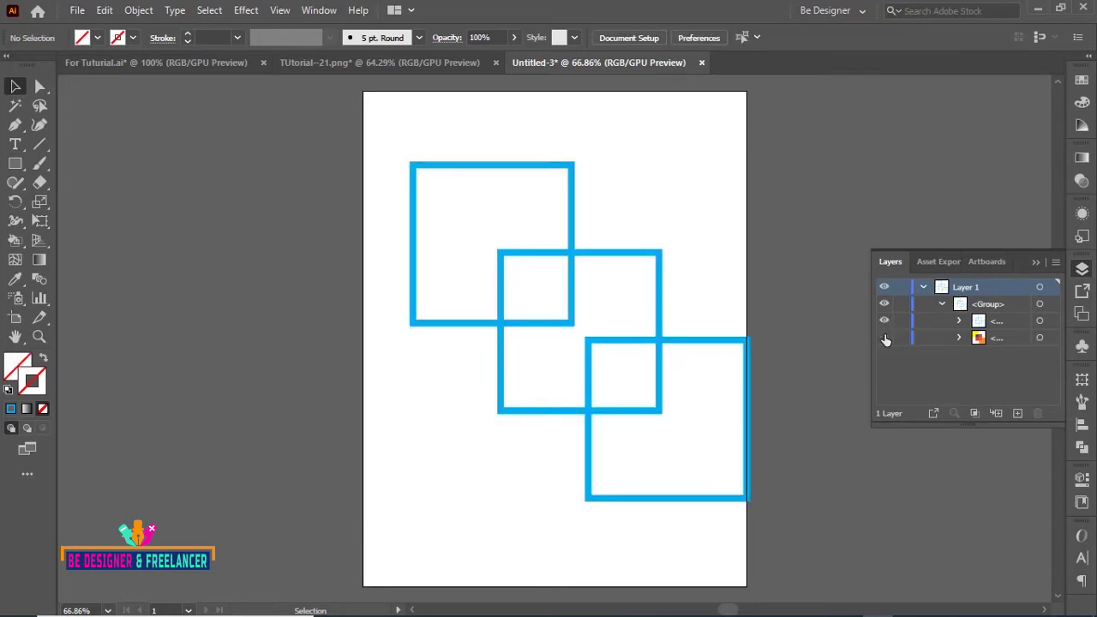
left_click(884, 337)
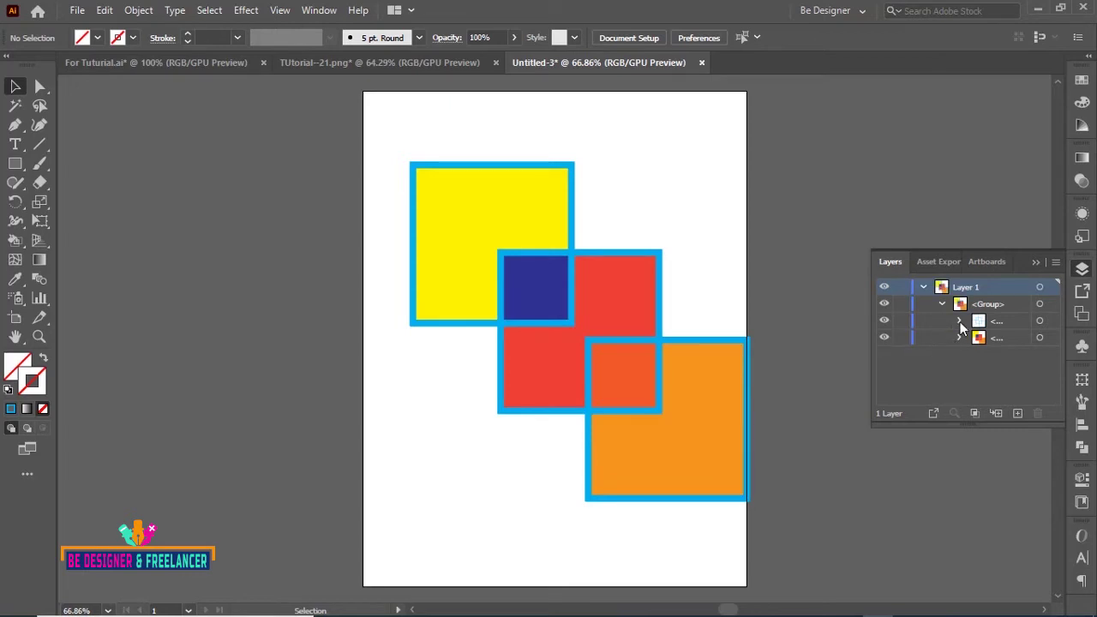
Expand the fill sub-group to list its five coloured pieces in the Layers panel
left_click(958, 321)
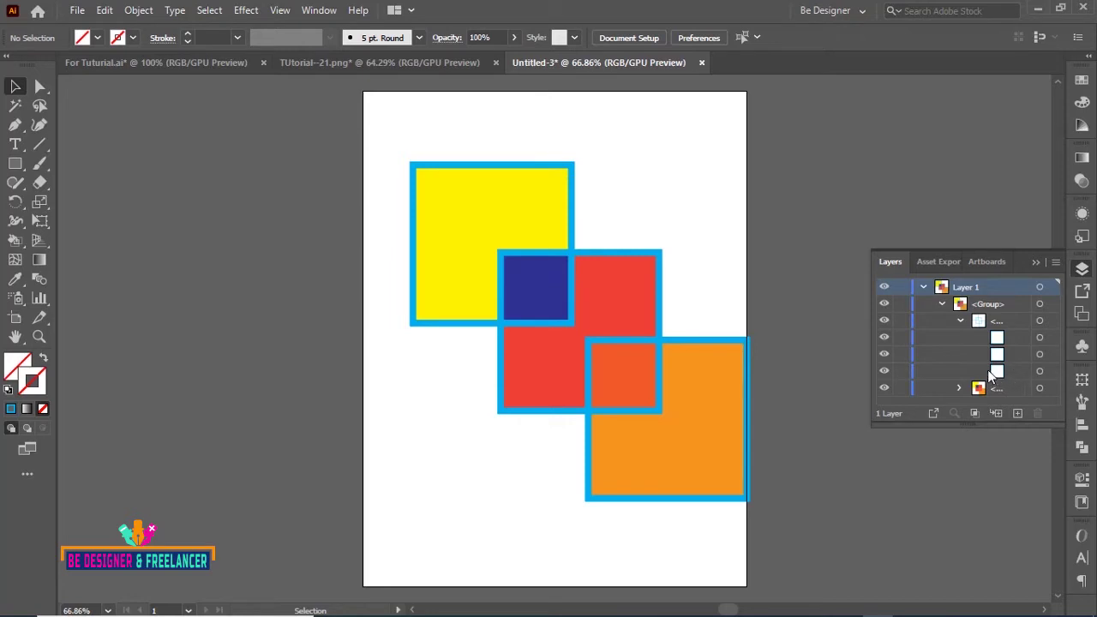
left_click(941, 304)
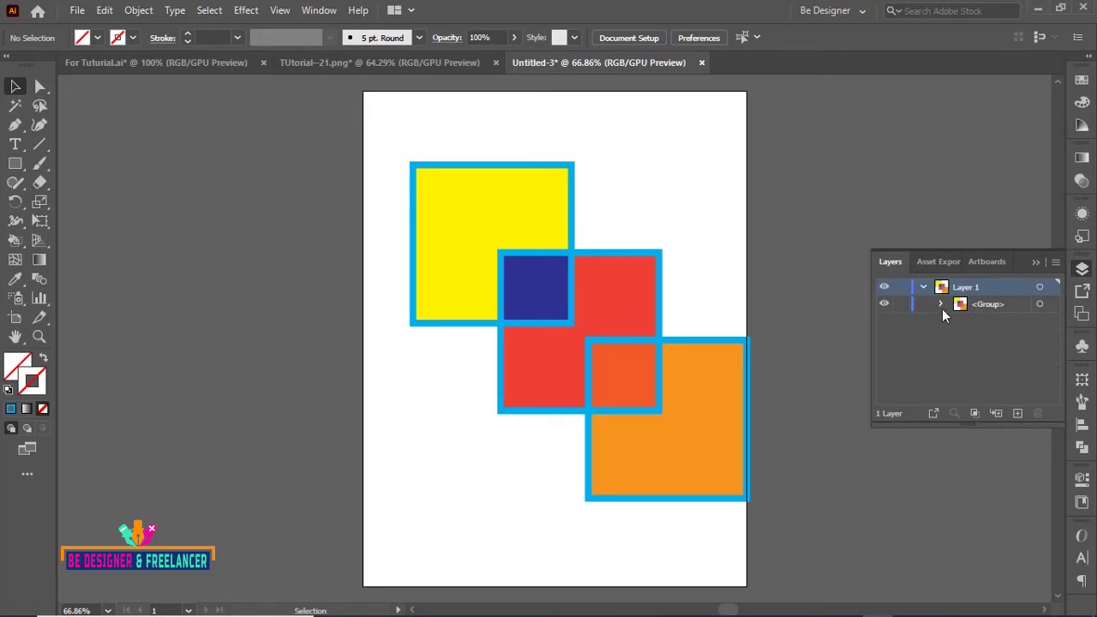
left_click(941, 304)
left_click(960, 322)
left_click(958, 337)
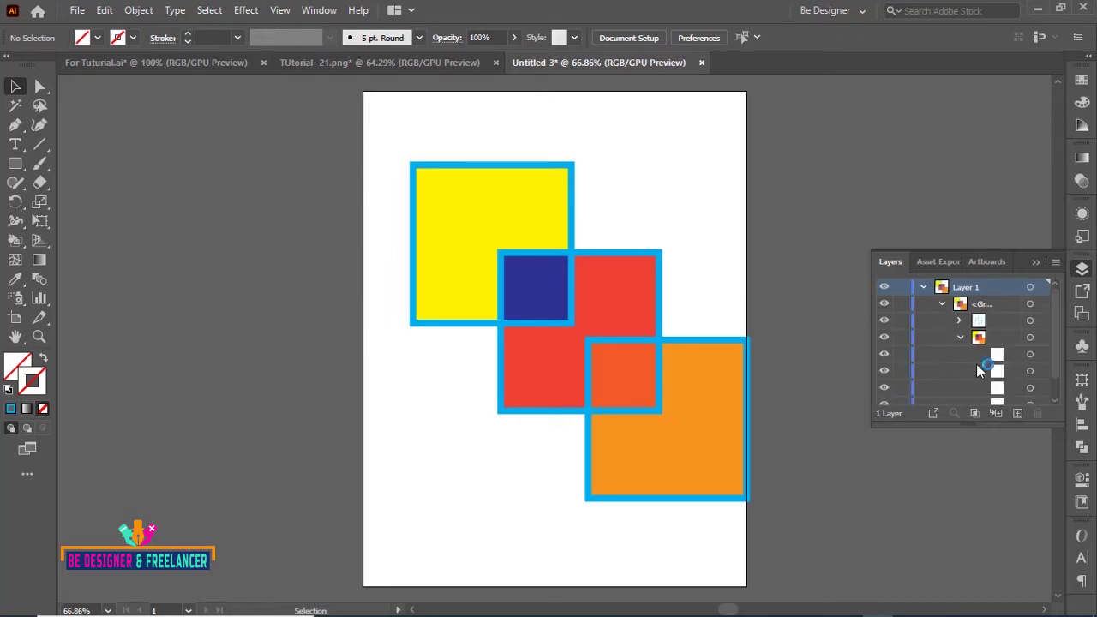
scroll(985, 359, "down", 1)
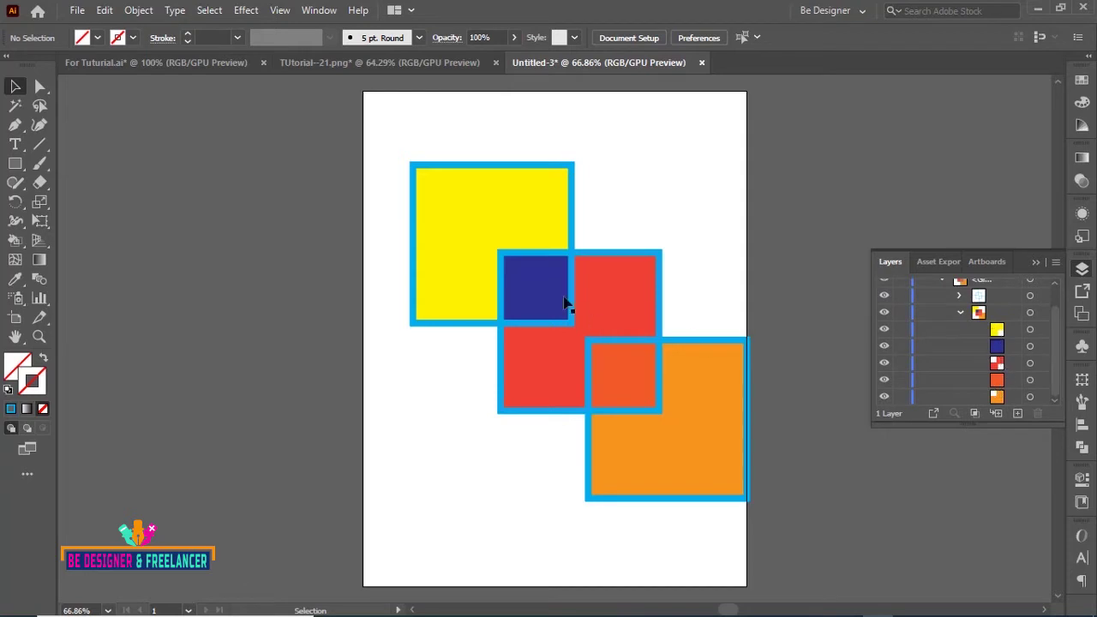
left_click(497, 237)
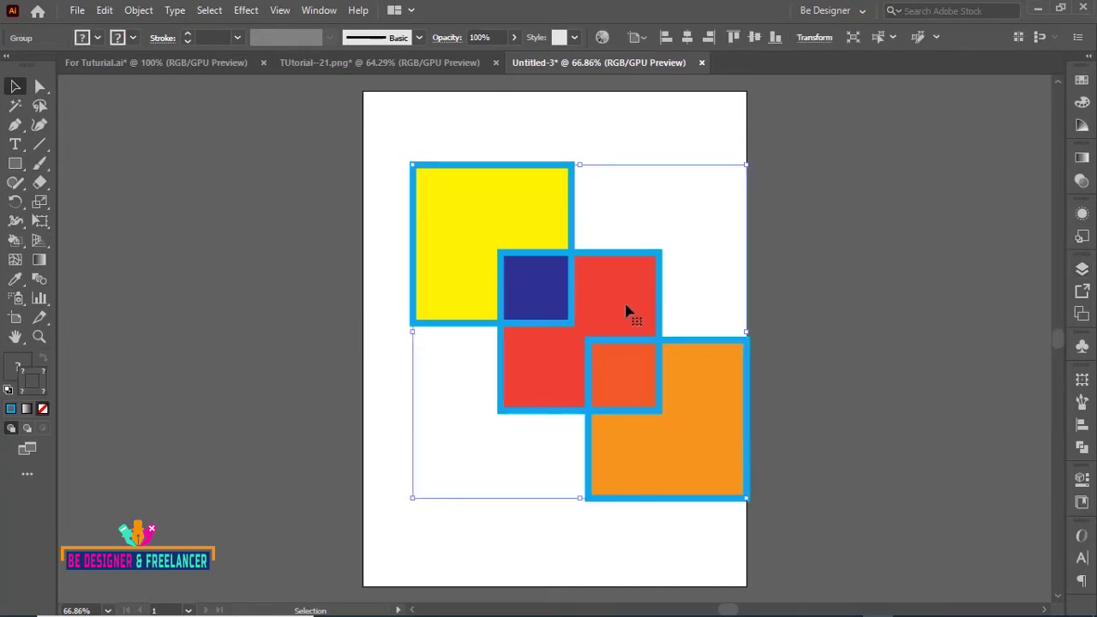
left_click(1081, 268)
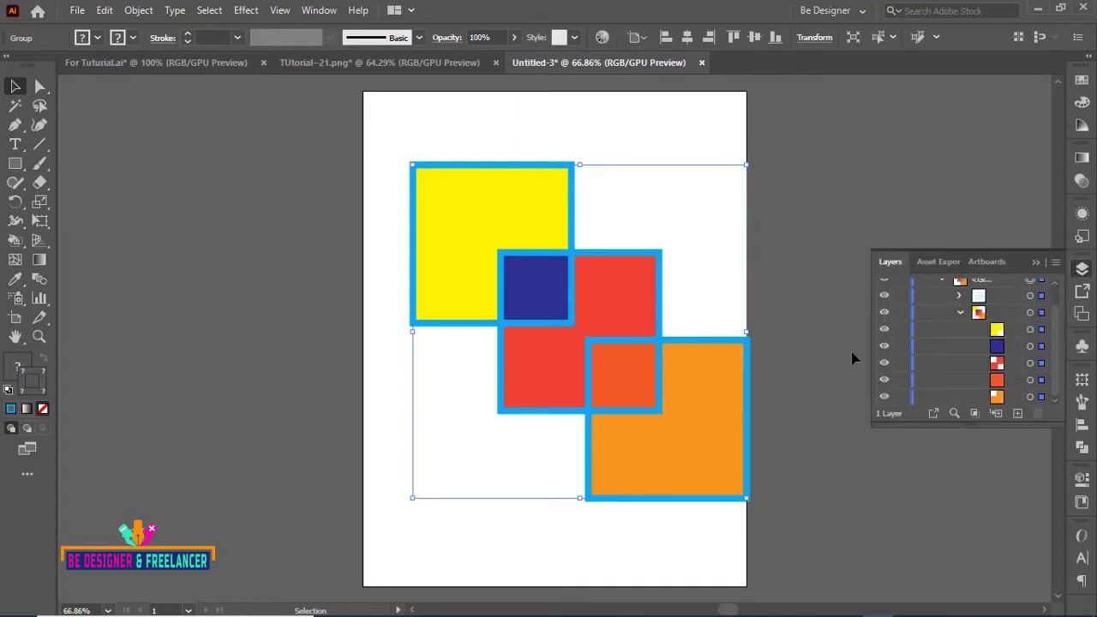
left_click(842, 316)
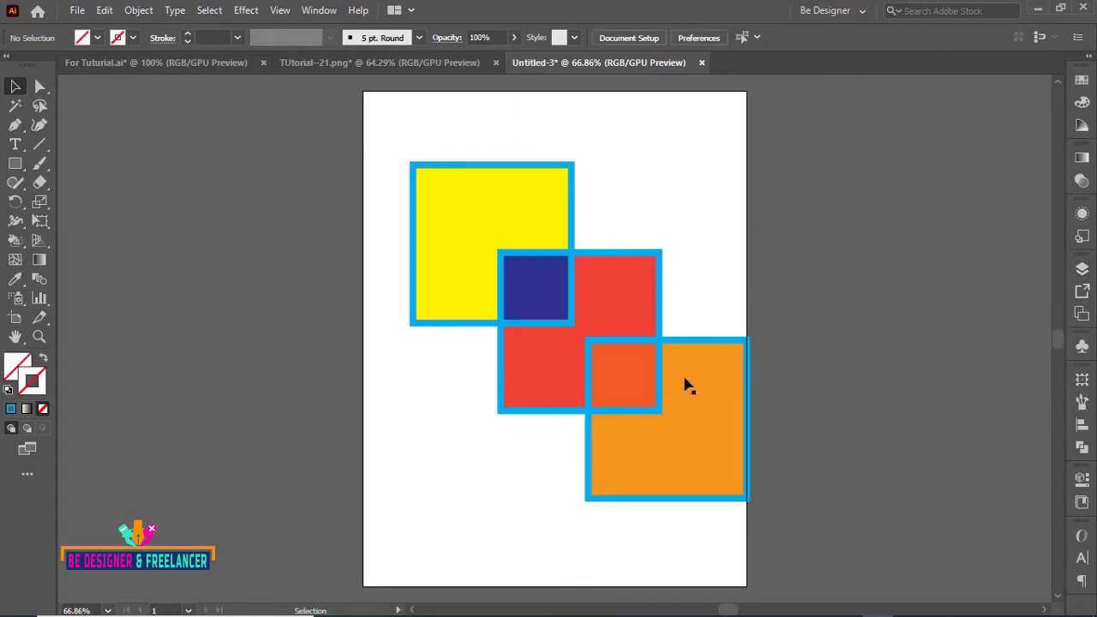
Move the fills left onto the pasteboard and spread out the yellow, blue, red, red-orange and orange pieces
double_click(613, 297)
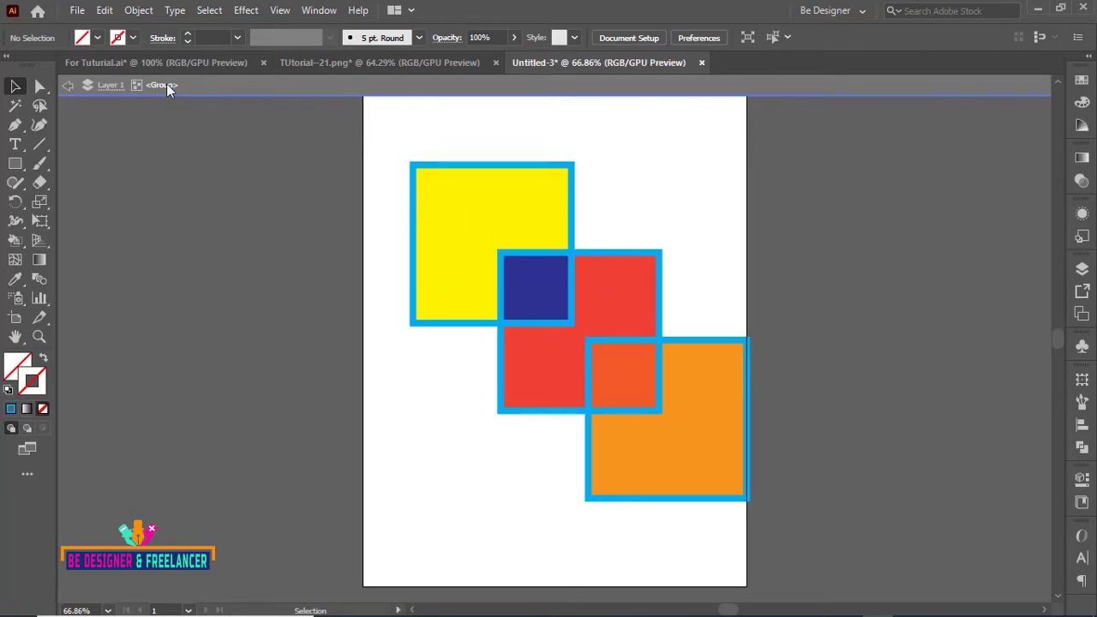
left_click_drag(493, 219, 211, 250)
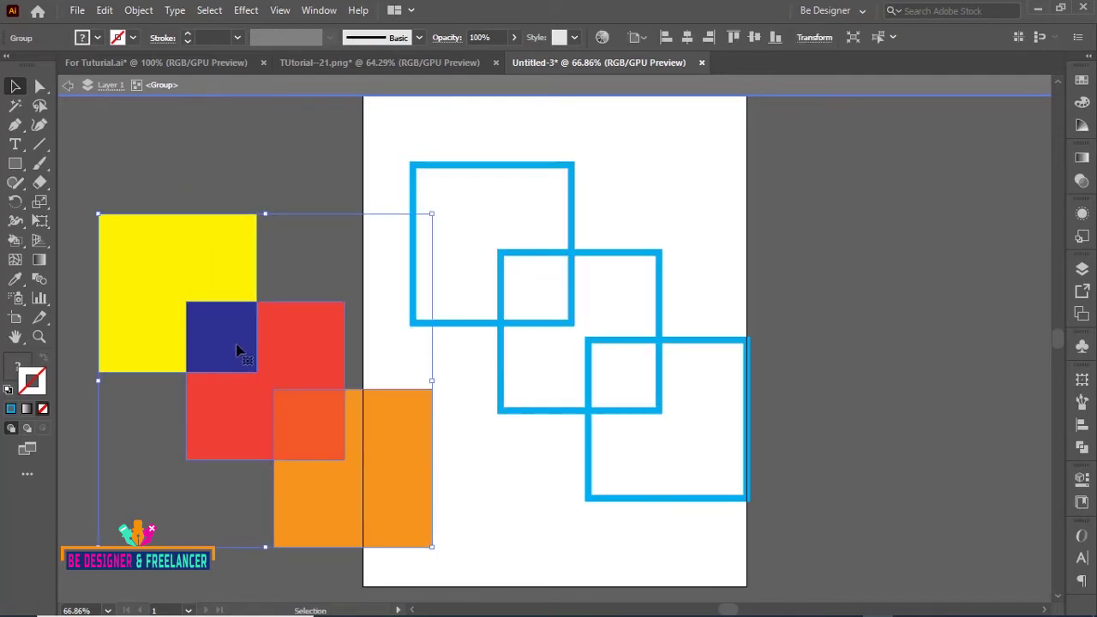
double_click(188, 273)
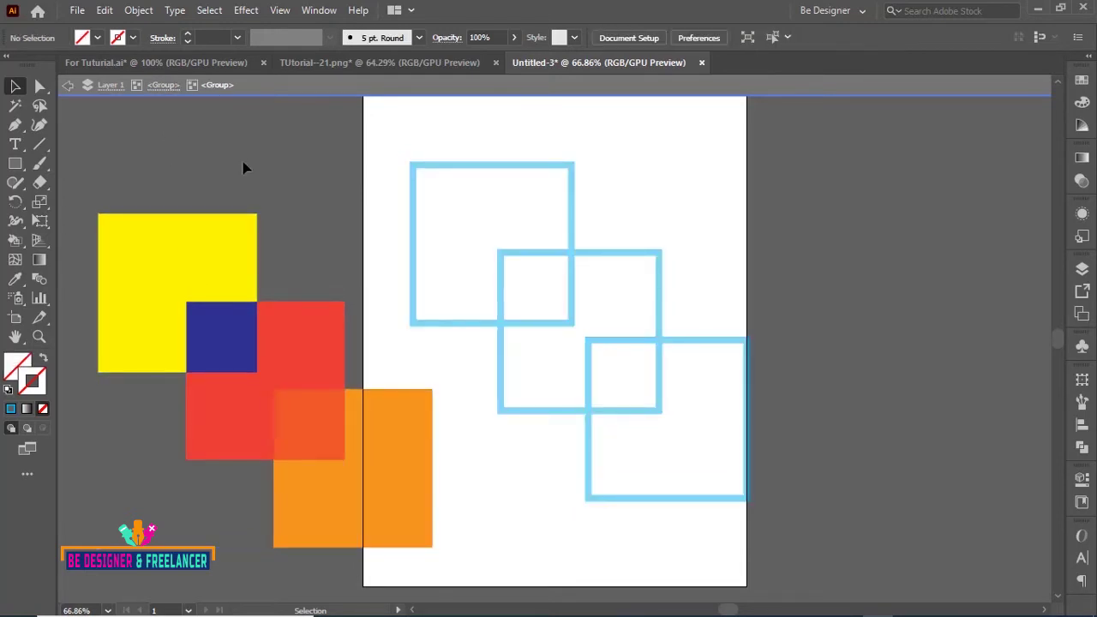
left_click_drag(195, 260, 175, 185)
left_click_drag(218, 326, 126, 326)
left_click_drag(238, 419, 135, 472)
left_click_drag(325, 448, 295, 298)
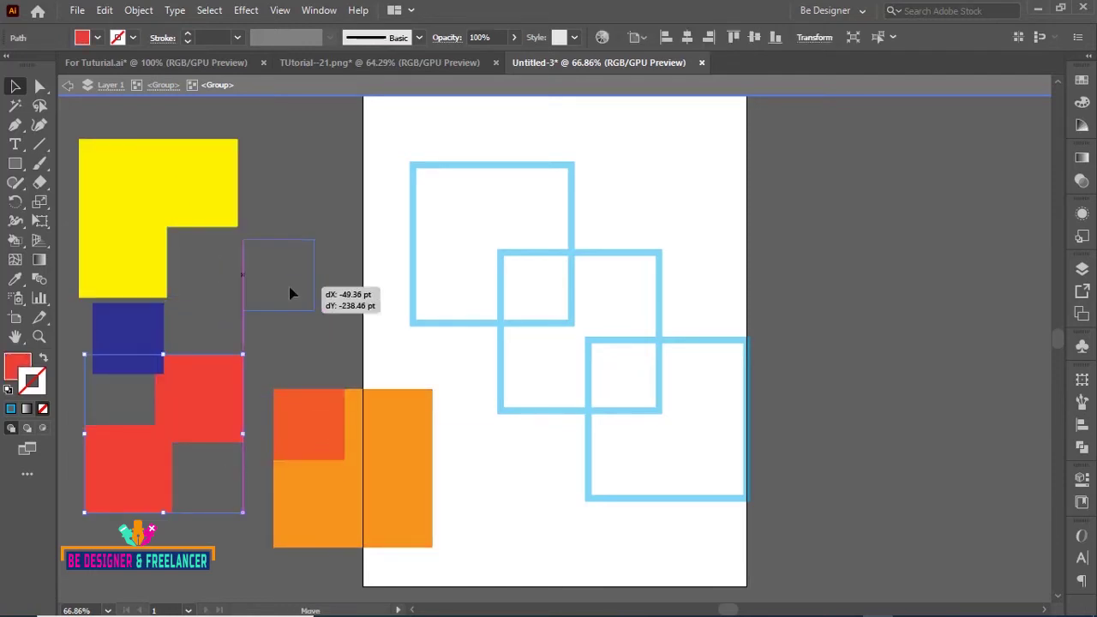
left_click_drag(384, 448, 324, 499)
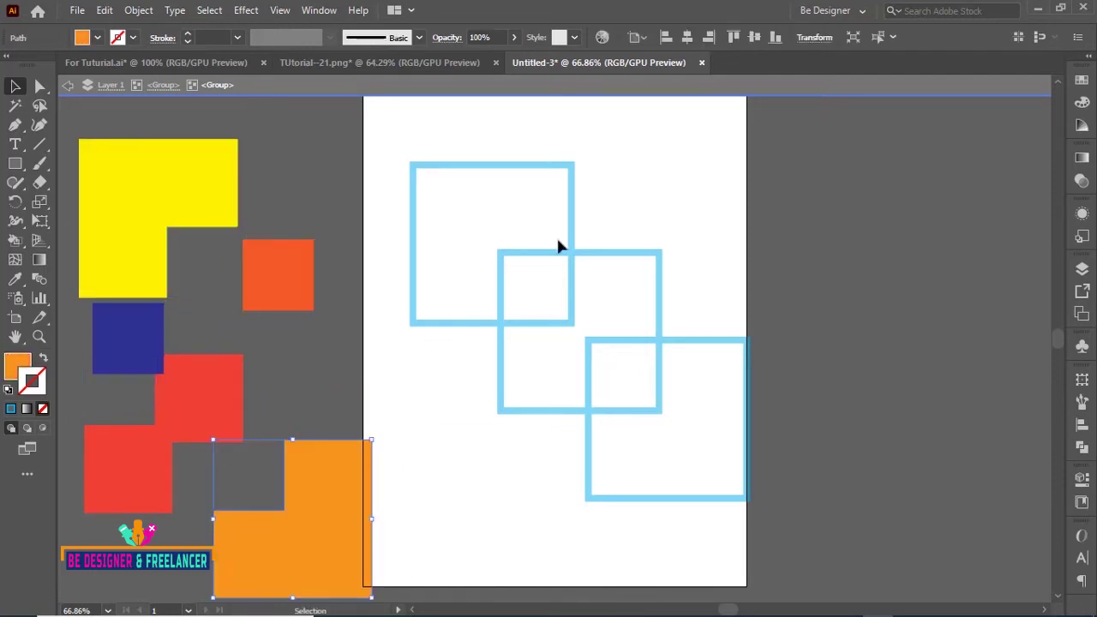
key("ctrl+shift+a")
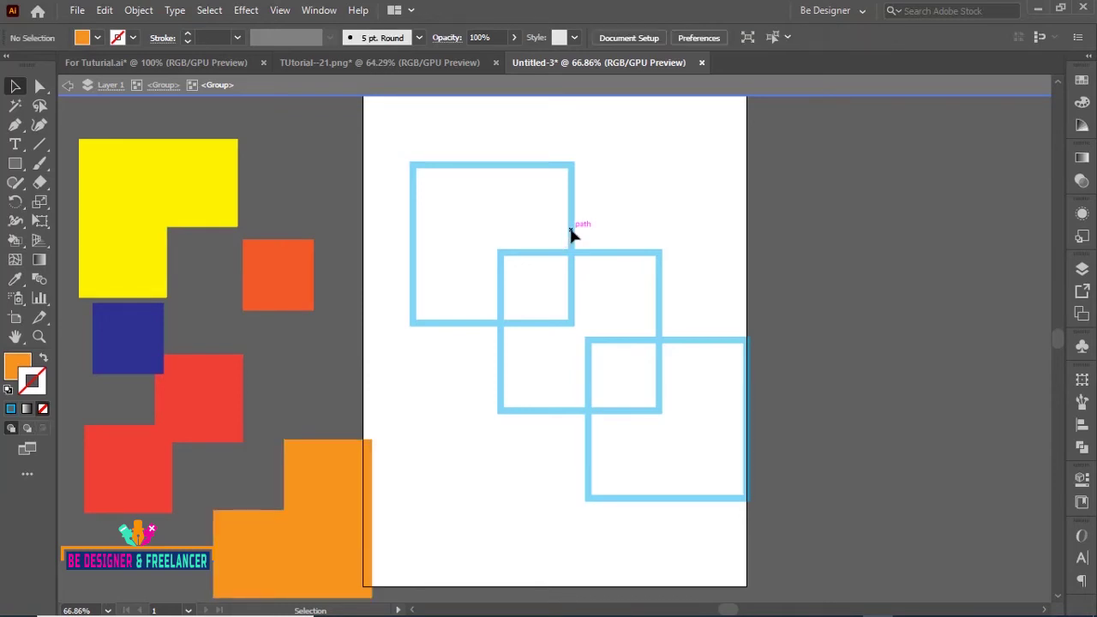
key("Escape")
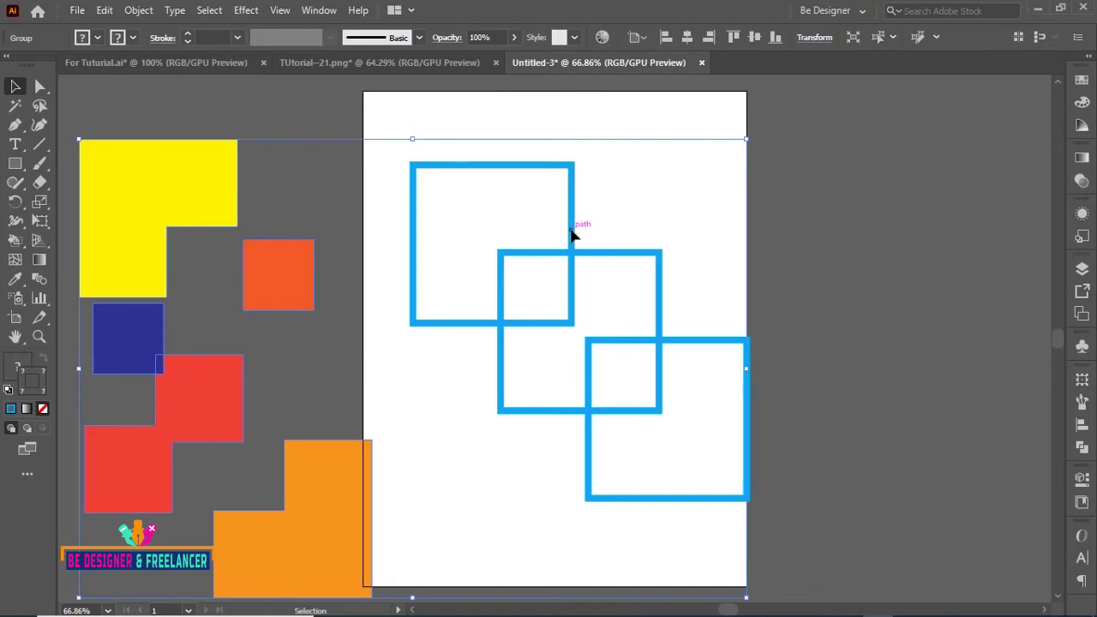
Enter the outline group and move the top and bottom-right outline squares to the right
double_click(571, 233)
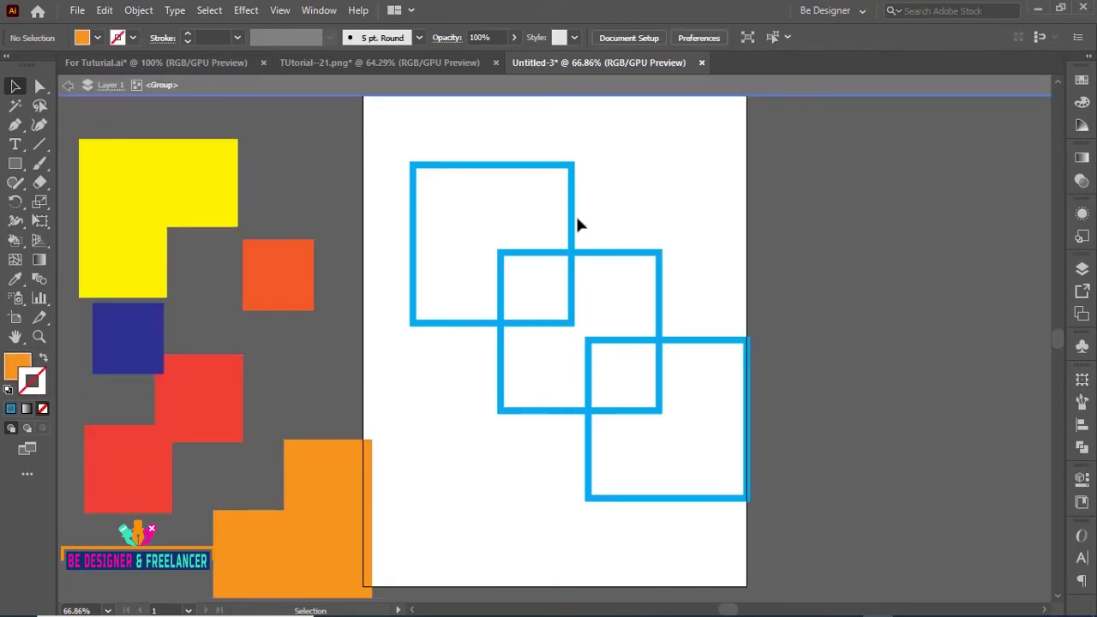
double_click(576, 230)
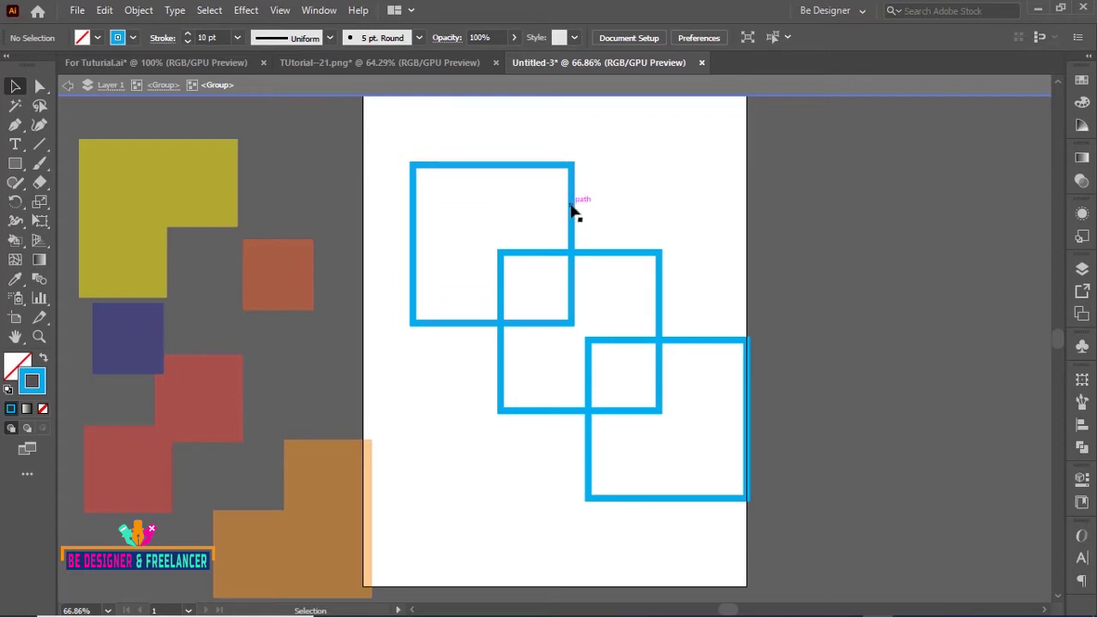
left_click_drag(572, 209, 847, 188)
left_click_drag(749, 372, 928, 386)
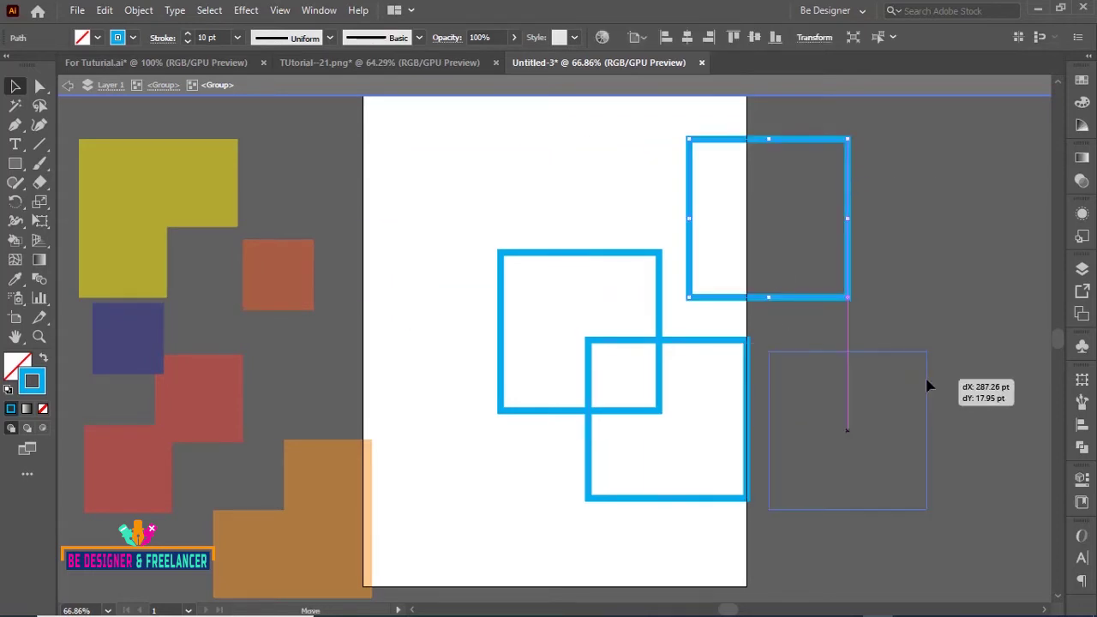
Hide the top-right outline square with the eye icons in the Layers panel
left_click(1082, 270)
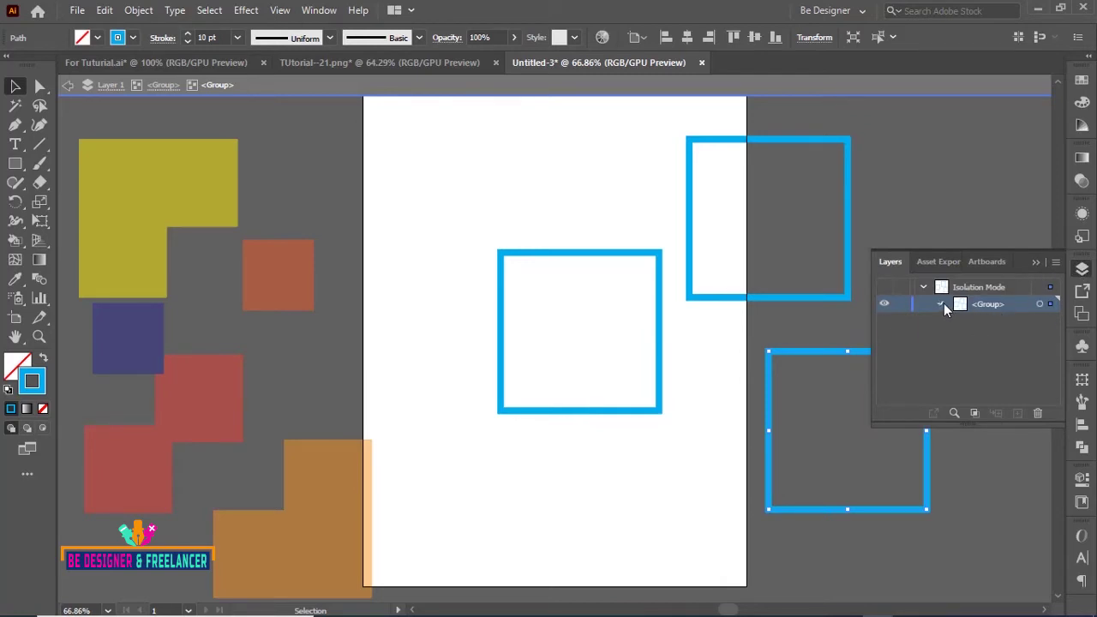
left_click(941, 304)
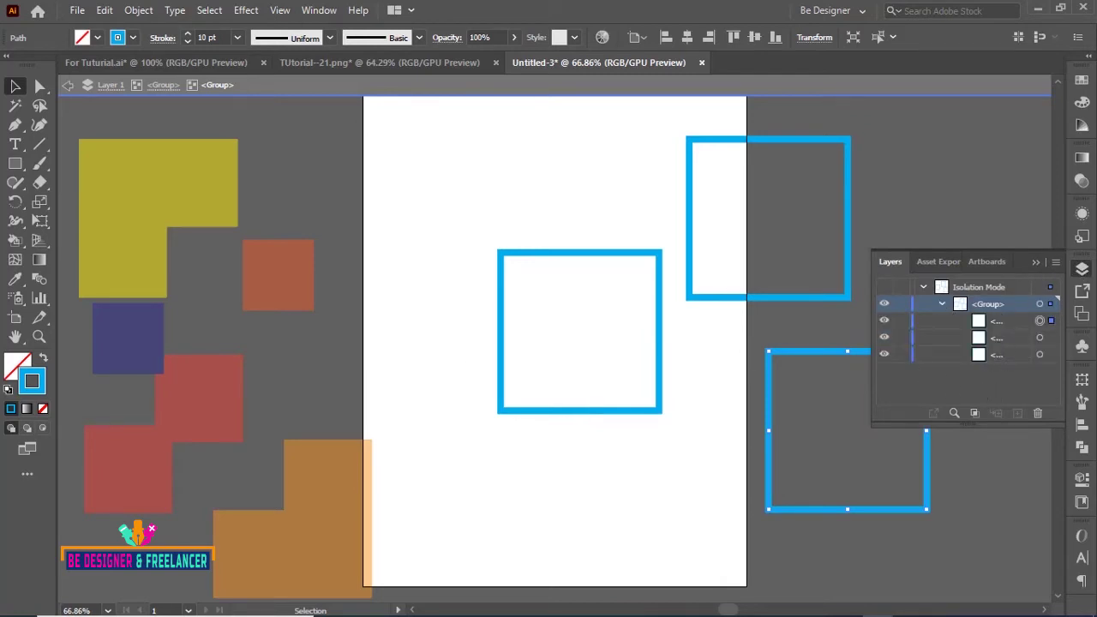
left_click(1081, 268)
left_click(883, 320)
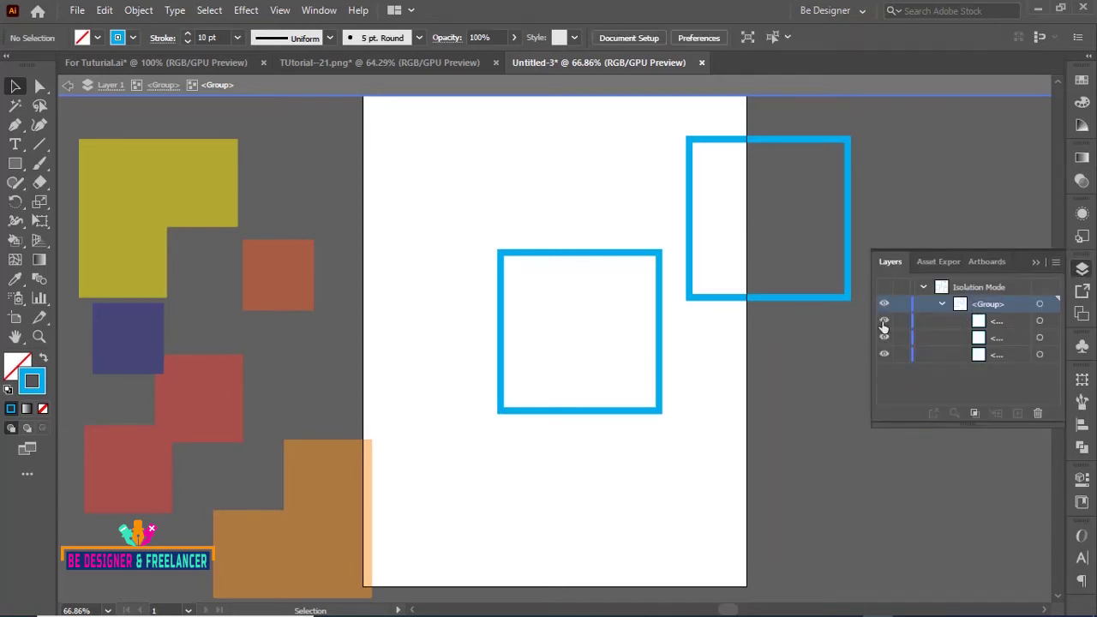
left_click(883, 321)
left_click(884, 337)
left_click(883, 337)
left_click(884, 353)
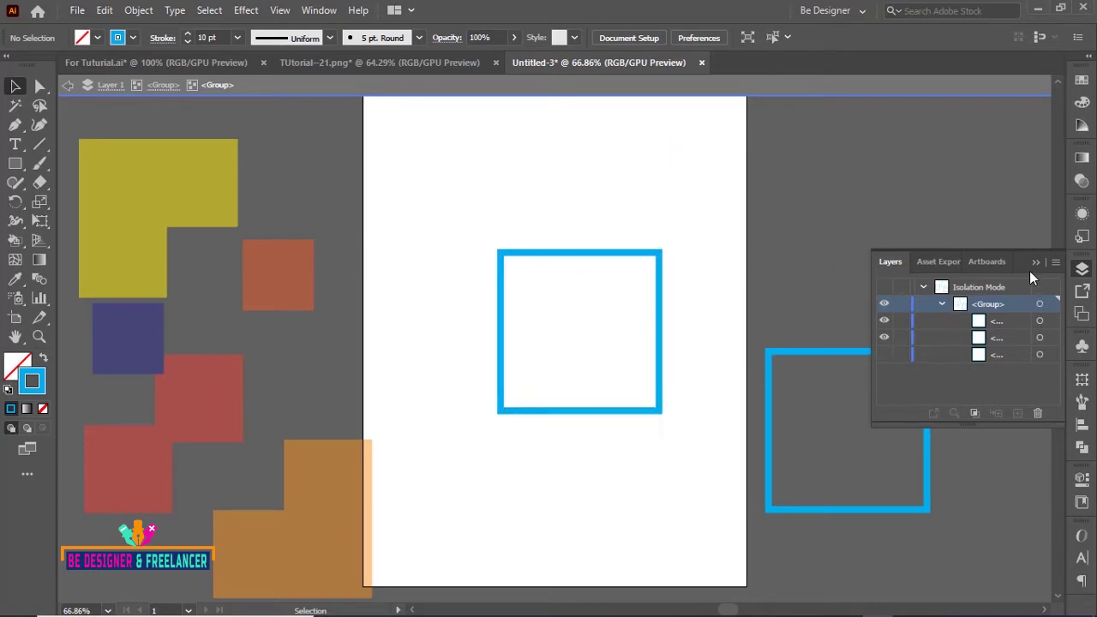
left_click(1080, 269)
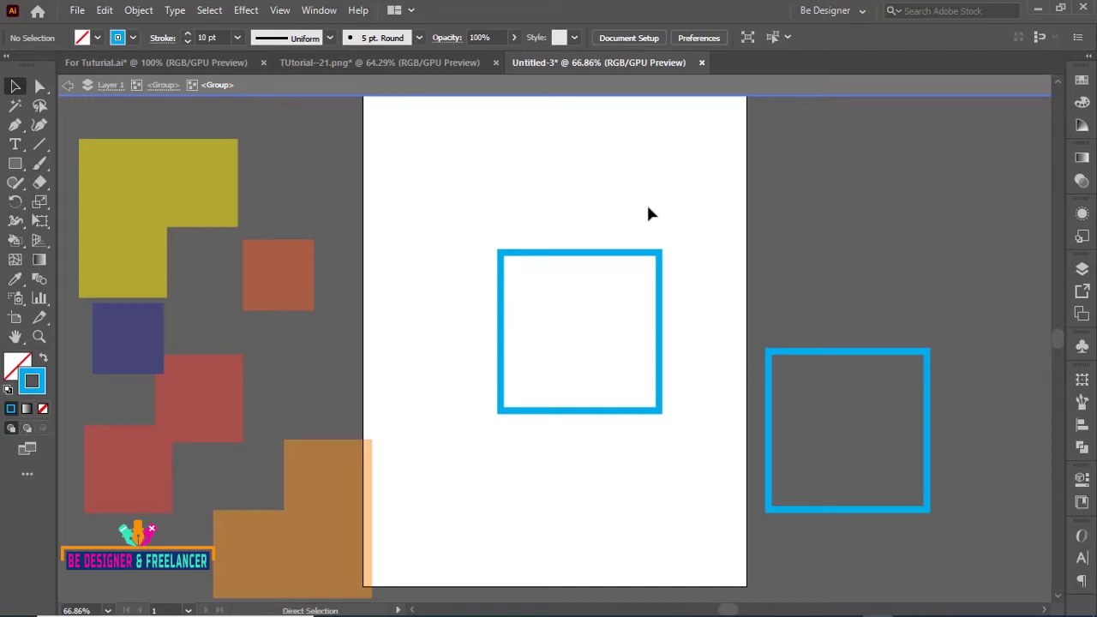
Undo and redo back to the filled overlapping squares, checking the Live Paint commands
key("ctrl+z")
key("ctrl+z")
key("ctrl+z")
key("ctrl+z")
key("ctrl+z")
key("ctrl+z")
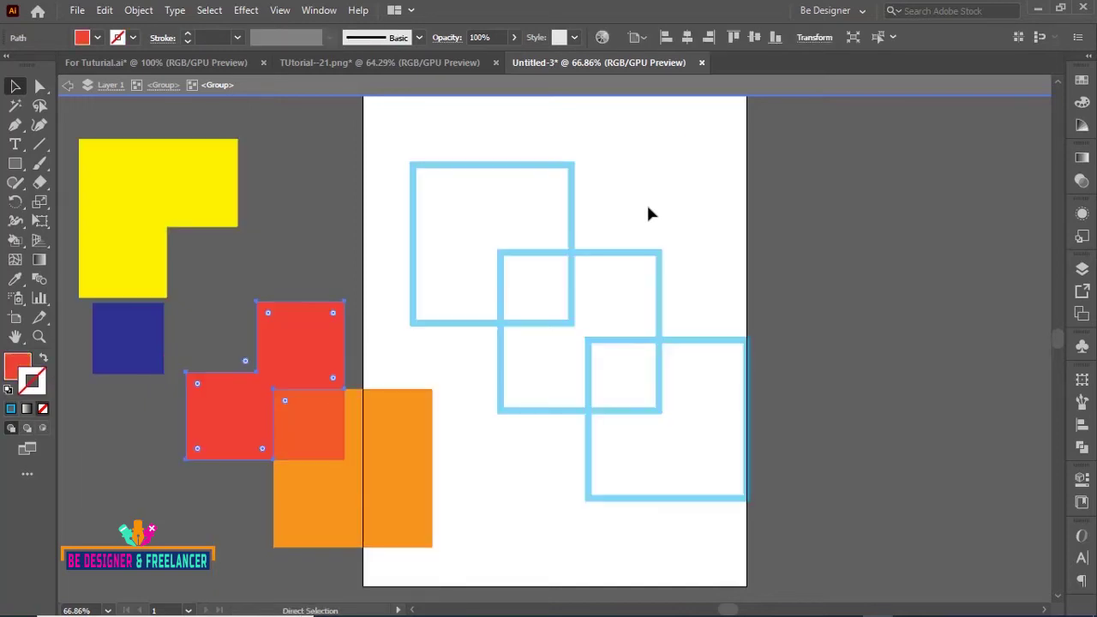
key("ctrl+z")
key("ctrl+z")
key("ctrl+z")
key("ctrl+z")
key("ctrl+shift+z")
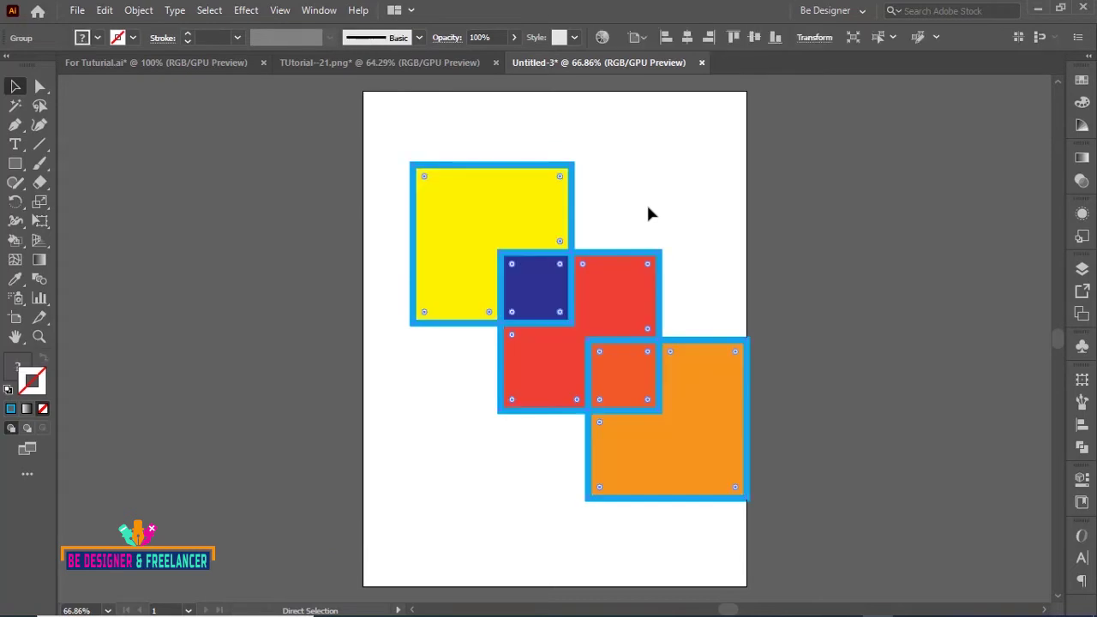
key("ctrl+shift+z")
left_click(137, 12)
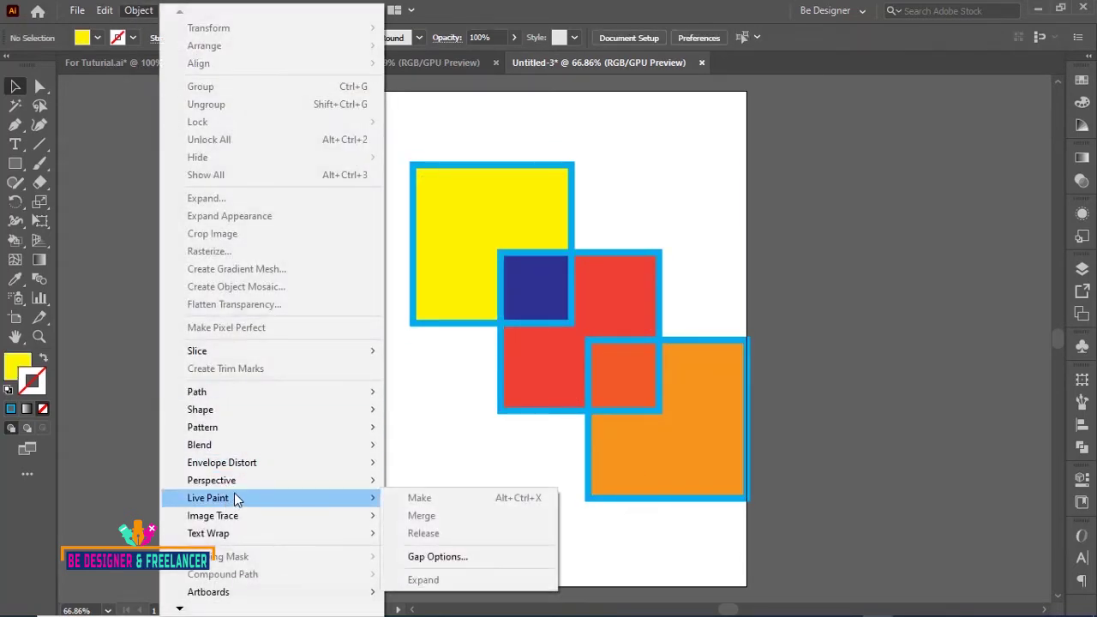
mouse_move(208, 498)
left_click(651, 184)
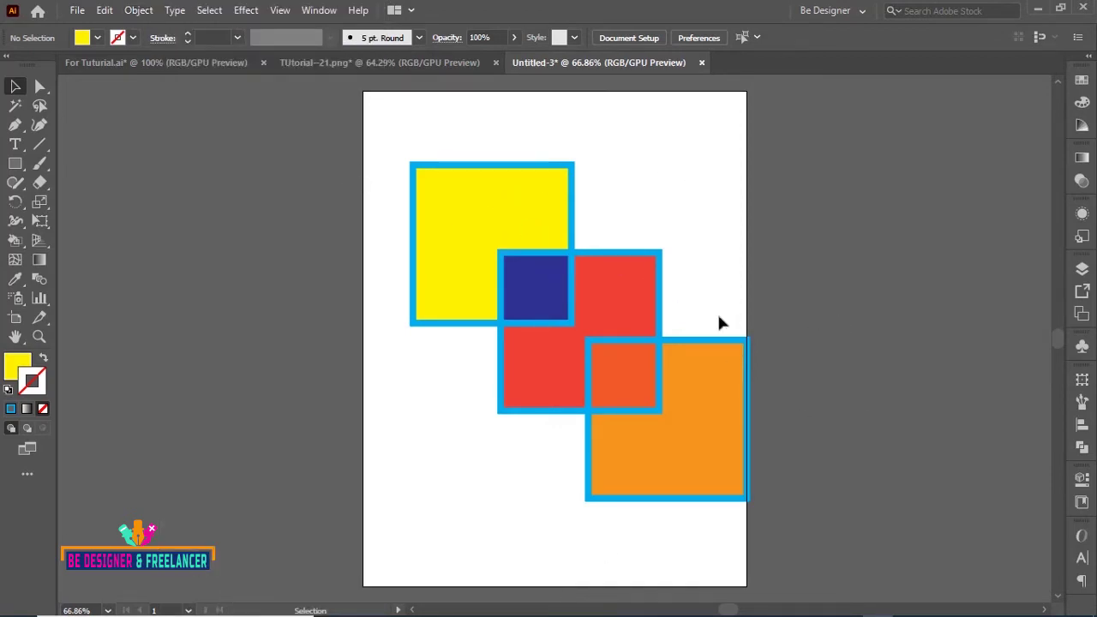
Float the Layers panel as its own panel and collapse the group's sub-layers
left_click(1081, 269)
left_click_drag(903, 261, 871, 192)
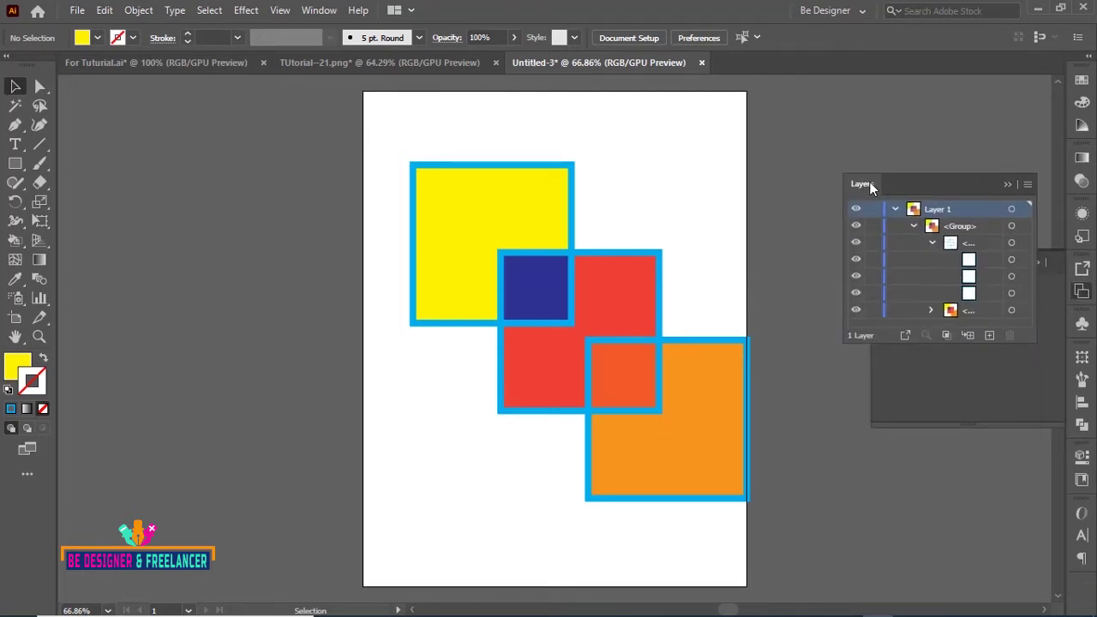
left_click(914, 226)
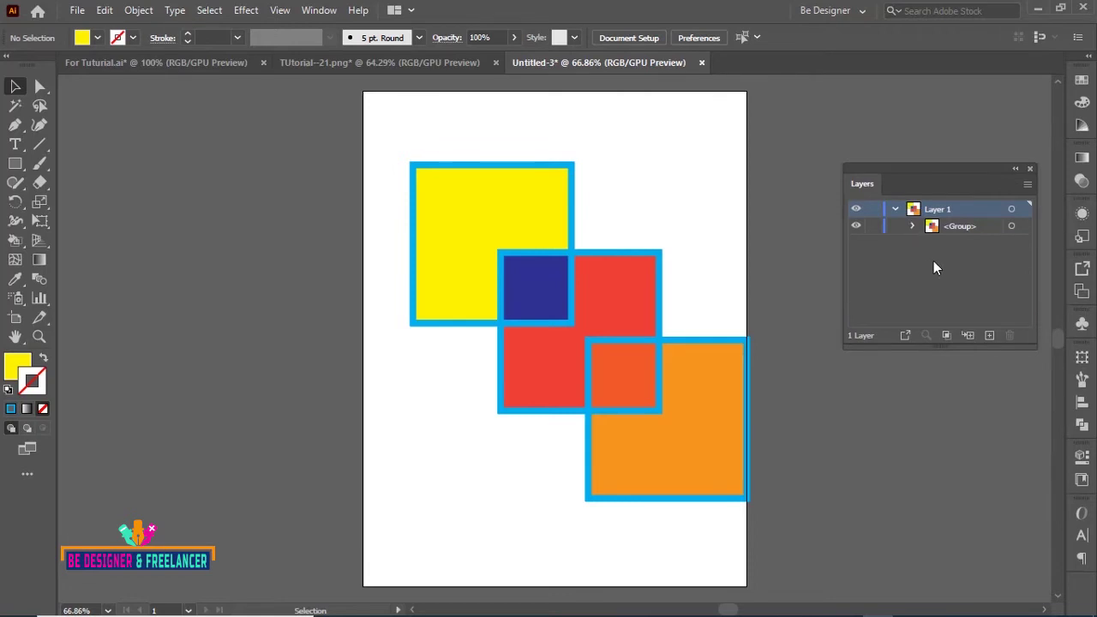
left_click(921, 262)
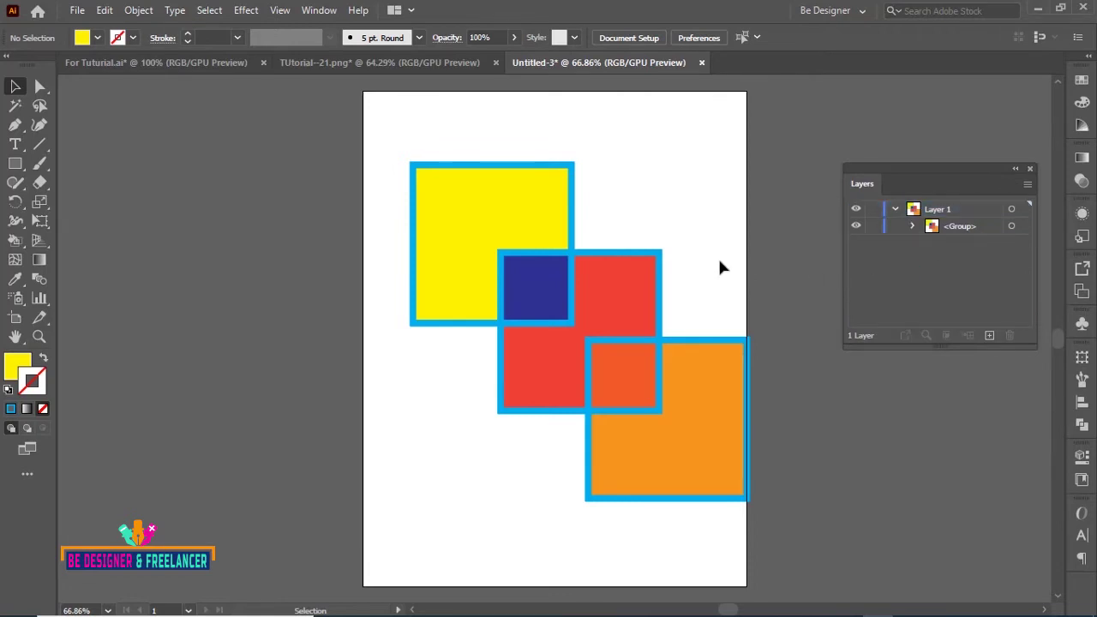
Select all, make a Live Paint group with Alt+Ctrl+X, and drag it onto the left pasteboard
key("ctrl+a")
key("ctrl+alt+x")
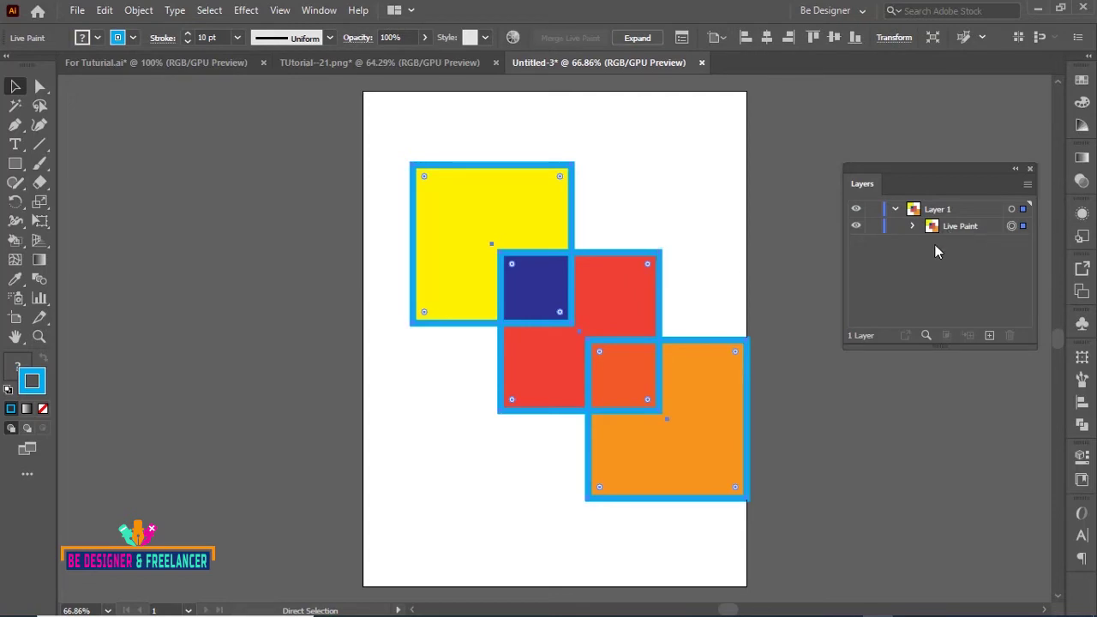
key("v")
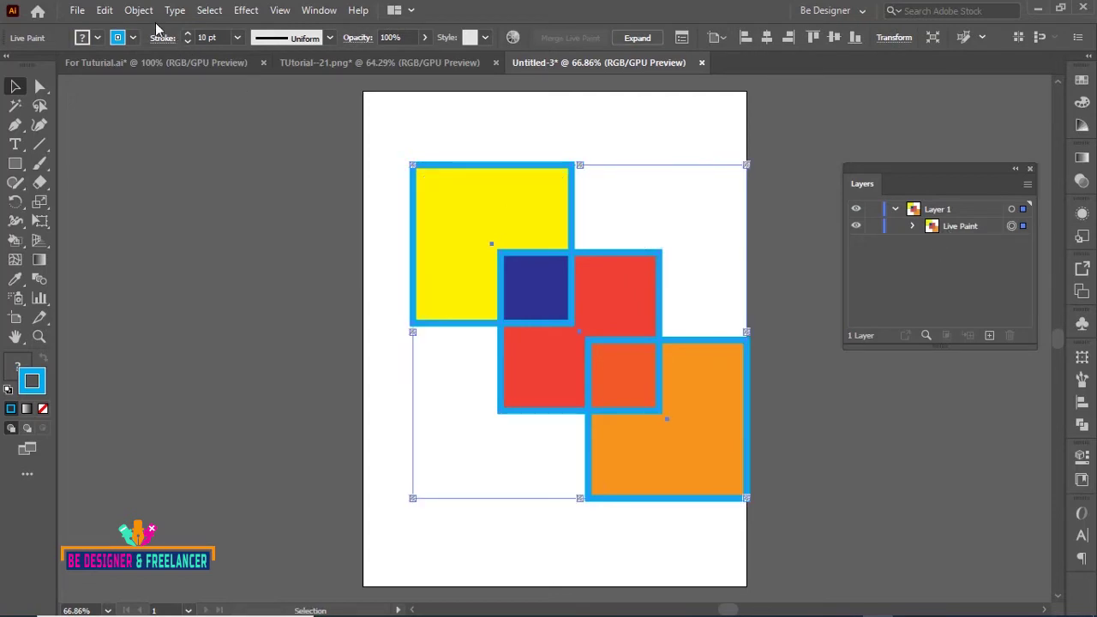
left_click(138, 10)
mouse_move(209, 498)
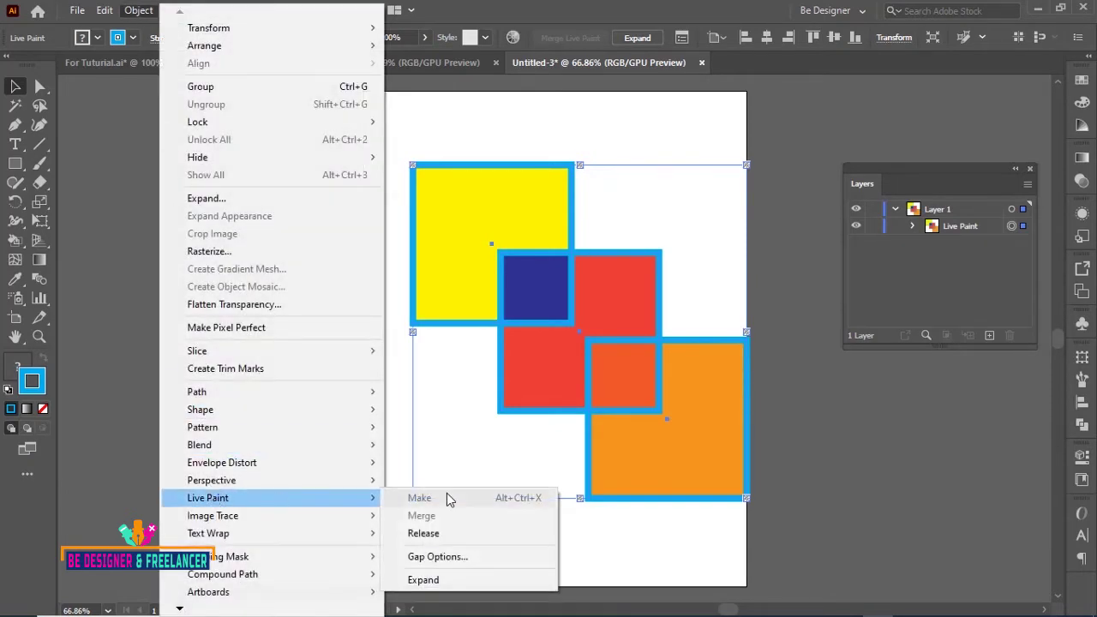
left_click(850, 434)
left_click(869, 441)
left_click_drag(620, 314, 163, 338)
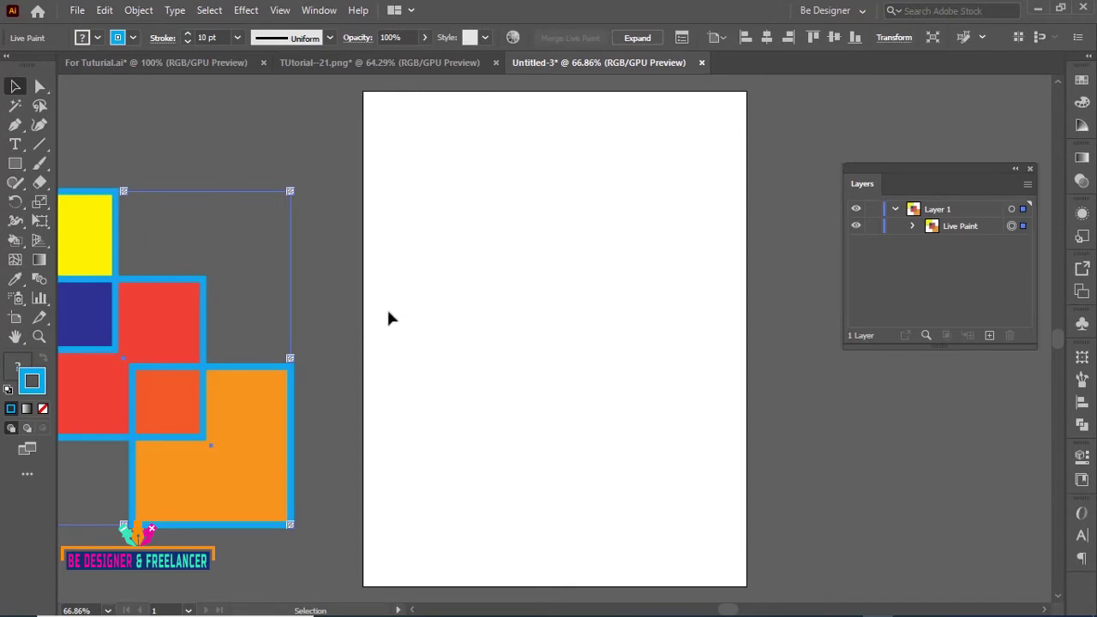
Set the fill to None and draw a rectangle near the artboard's top left
left_click(387, 308)
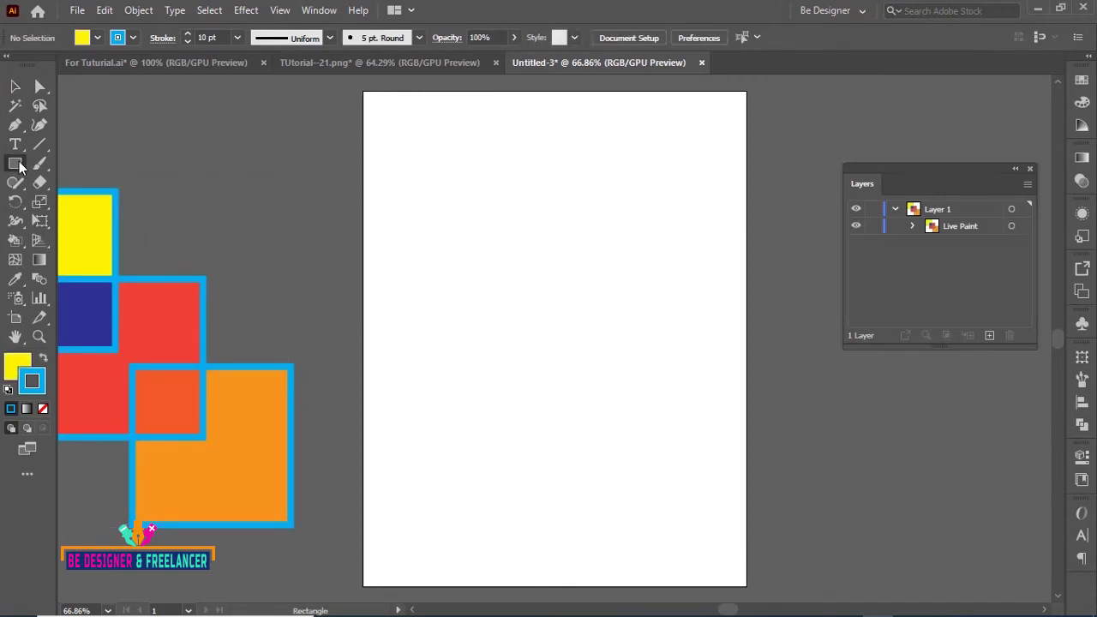
left_click_drag(17, 164, 69, 163)
left_click(17, 365)
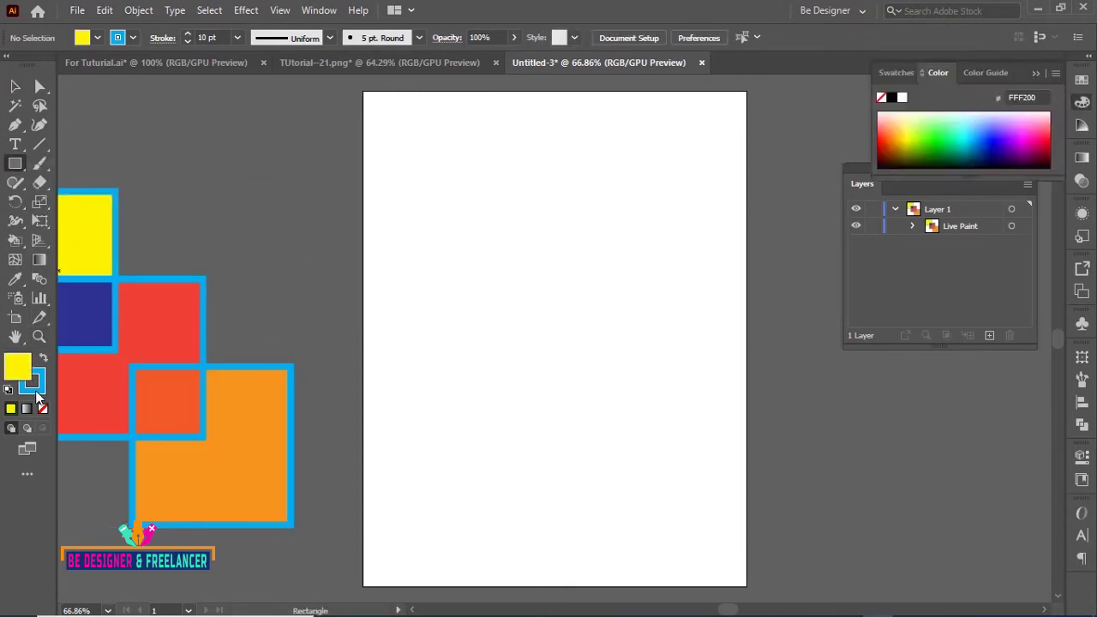
left_click(43, 409)
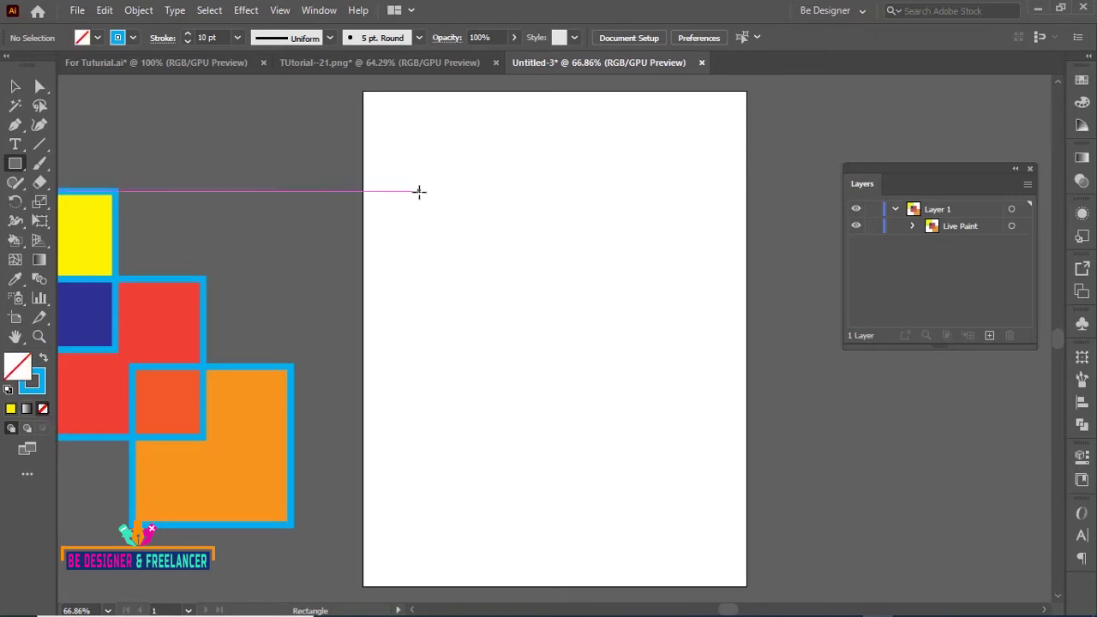
left_click_drag(402, 176, 493, 263)
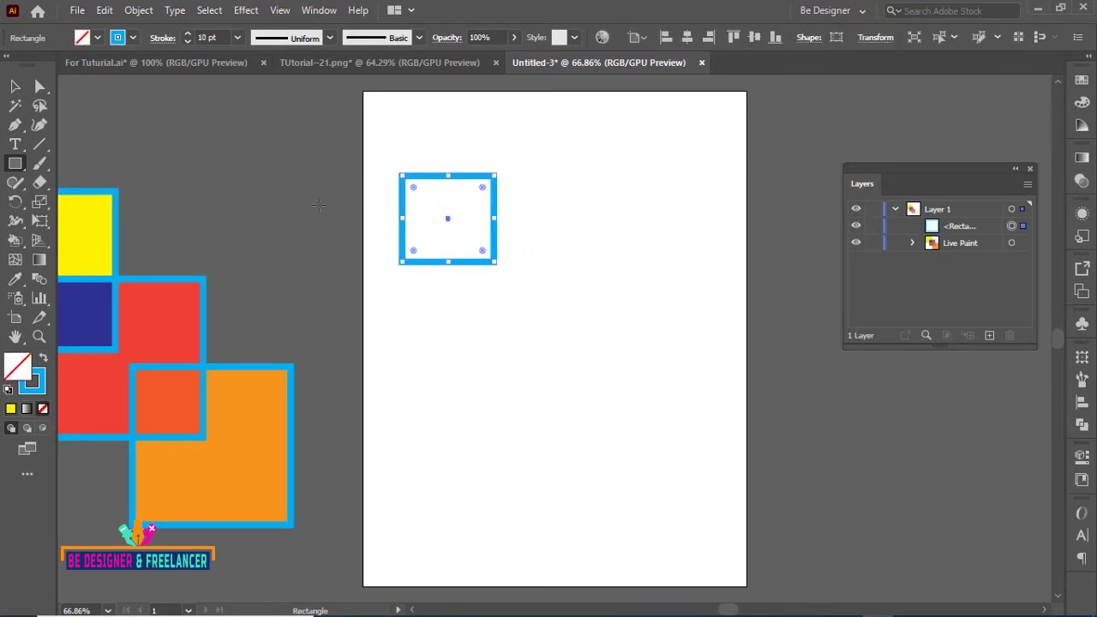
Duplicate the rectangle into three overlapping squares and delete the old Live Paint artwork
key("v")
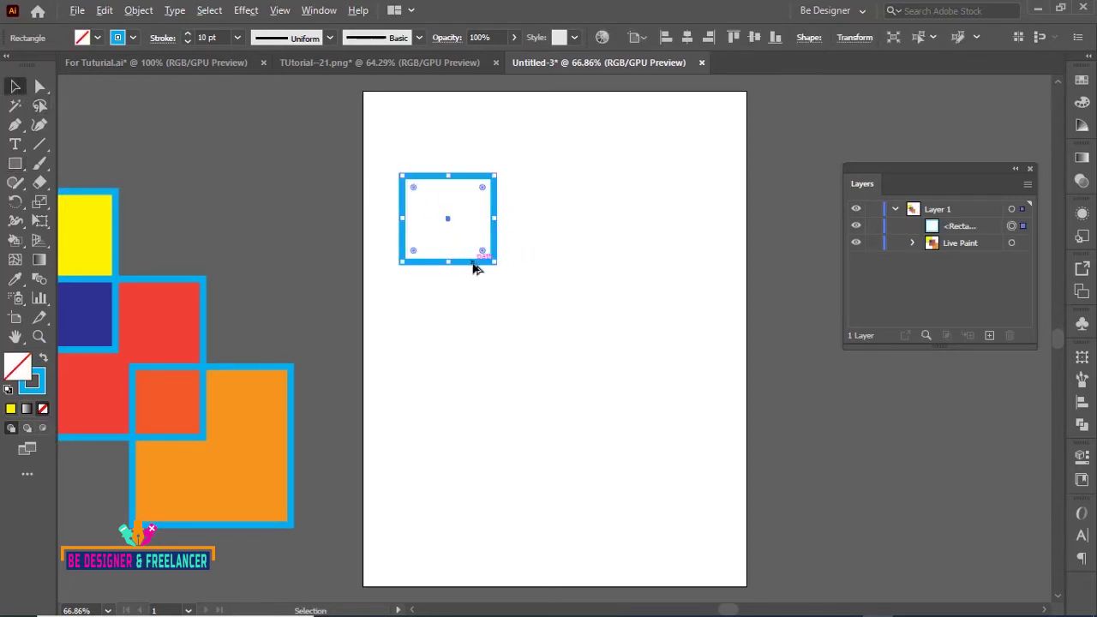
mouse_move(472, 264)
left_mouse_down()
mouse_move(552, 324)
mouse_move(540, 317)
mouse_move(612, 257)
left_mouse_up()
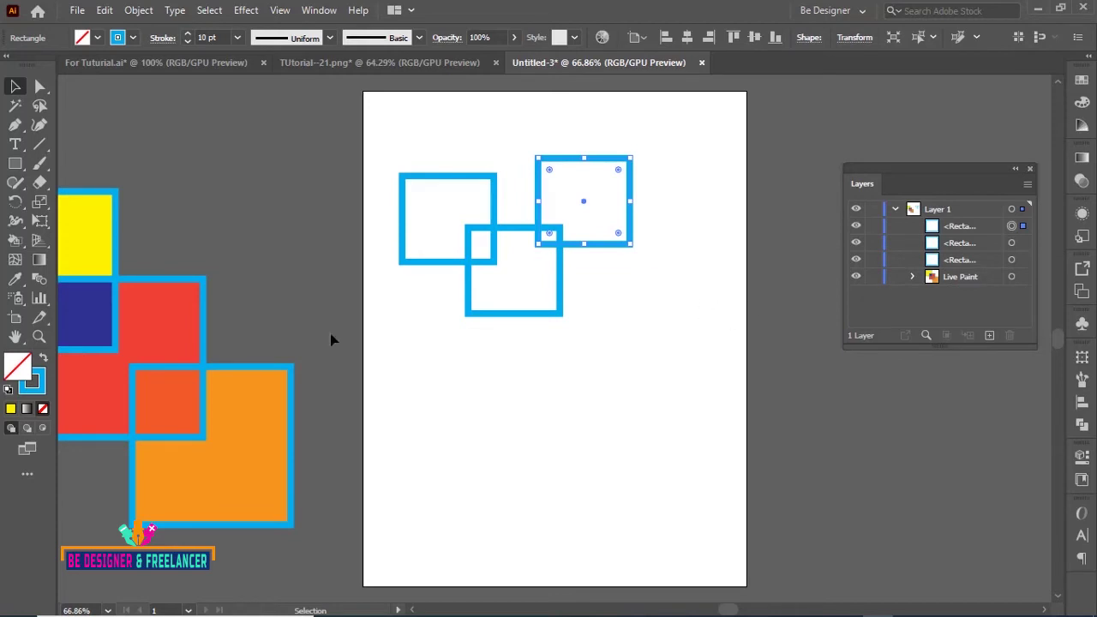
left_click(196, 390)
key("Delete")
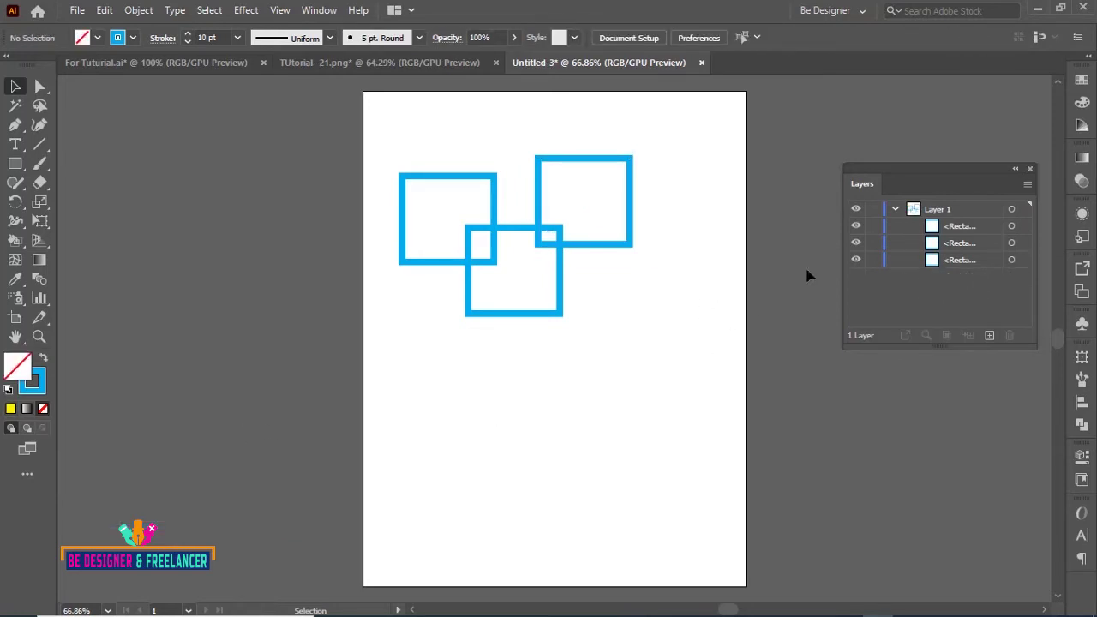
Select all three rectangles, with the Live Paint Bucket active and the Object menu open
left_click(894, 210)
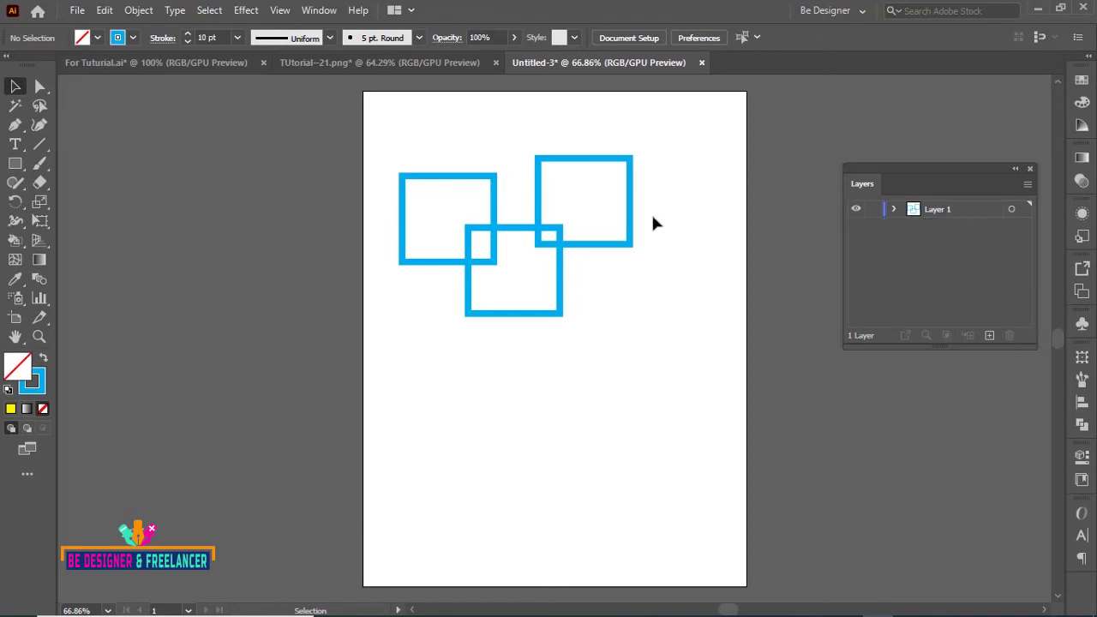
left_click(894, 210)
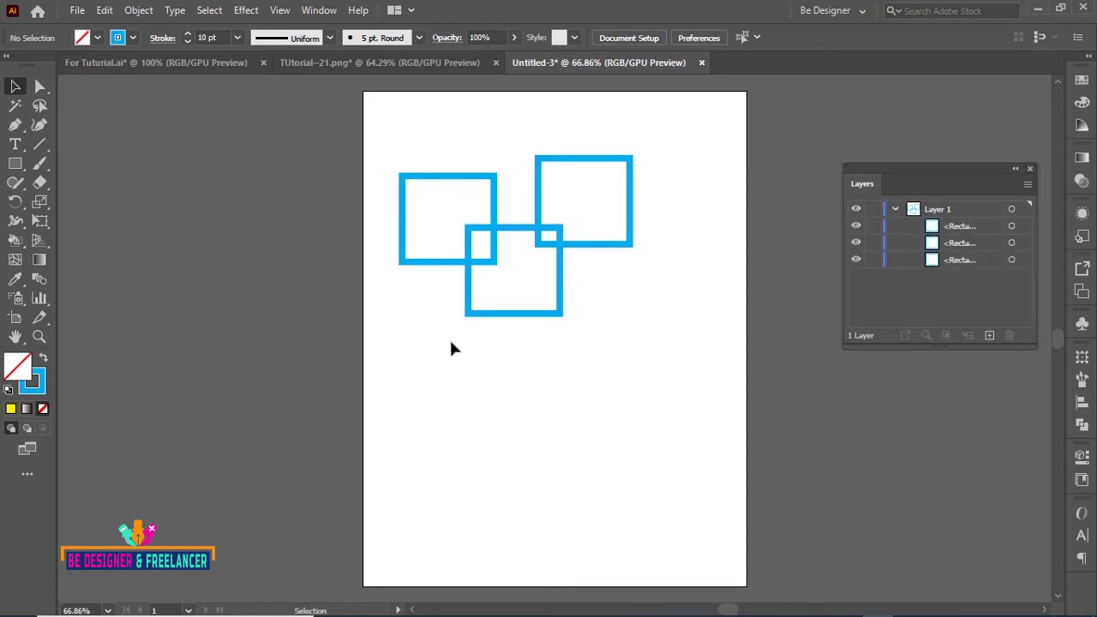
left_click_drag(408, 140, 644, 315)
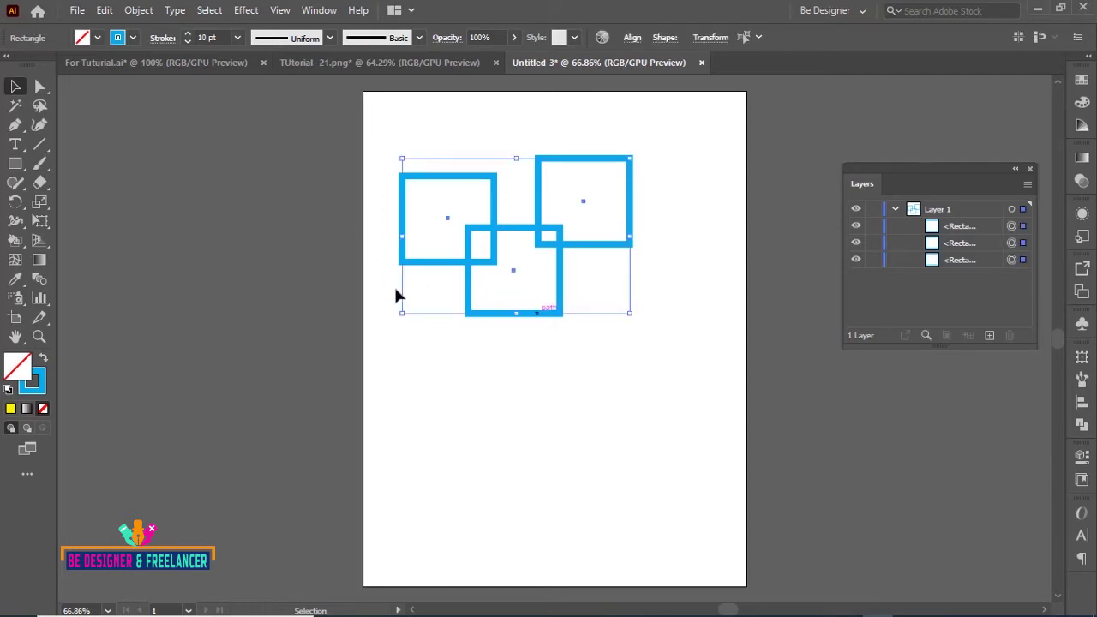
left_click(16, 242)
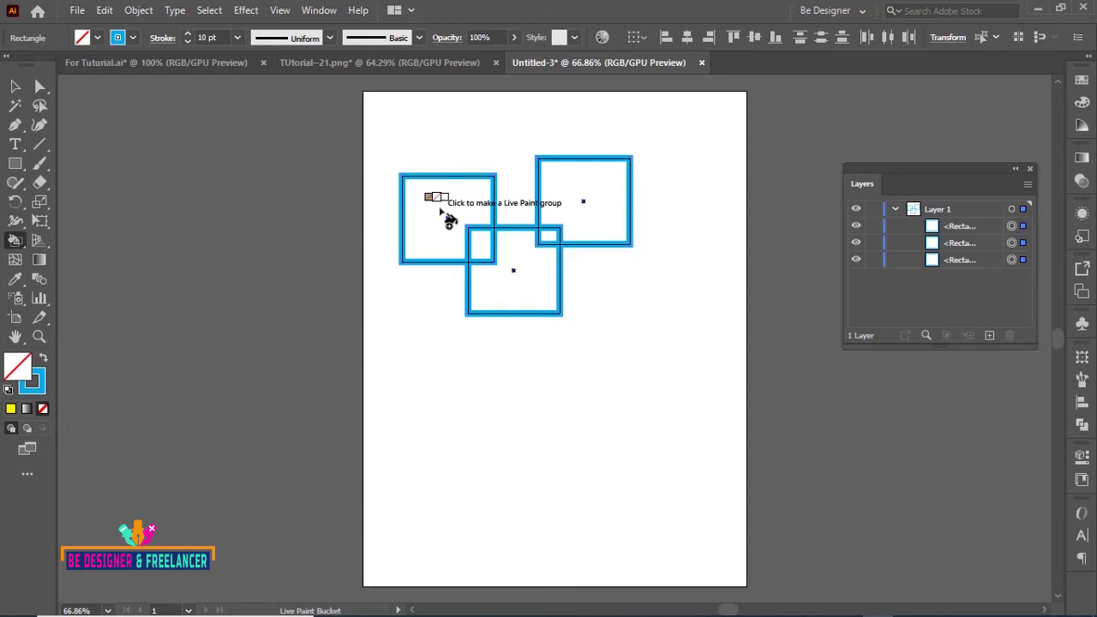
left_click(138, 11)
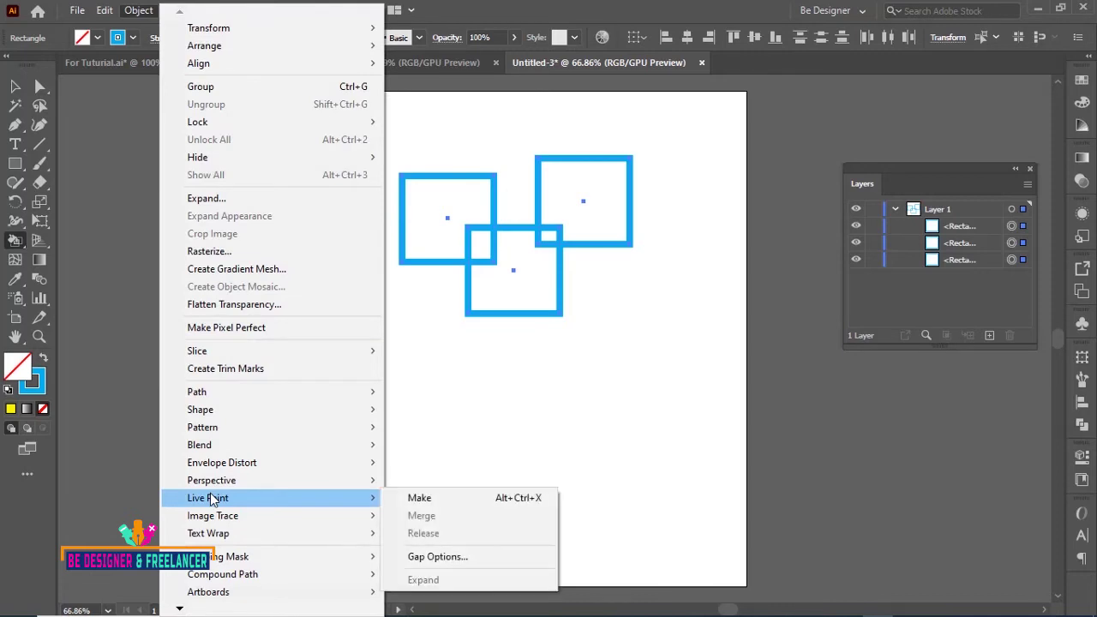
mouse_move(209, 498)
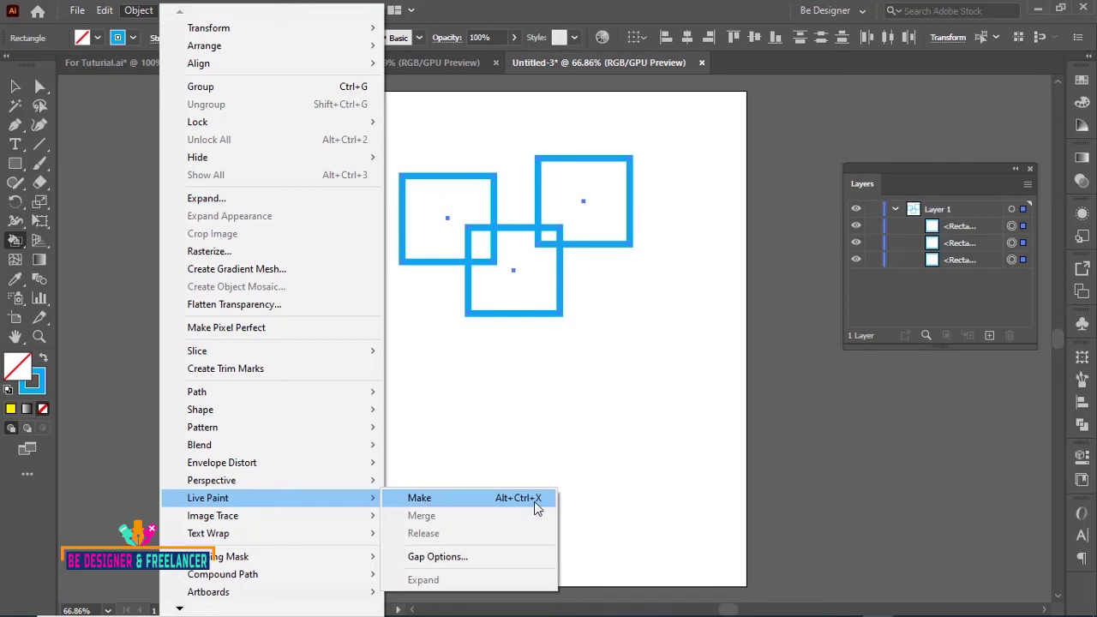
Make the rectangles a Live Paint group, undo it, and toggle each rectangle's visibility off and on
left_click(428, 500)
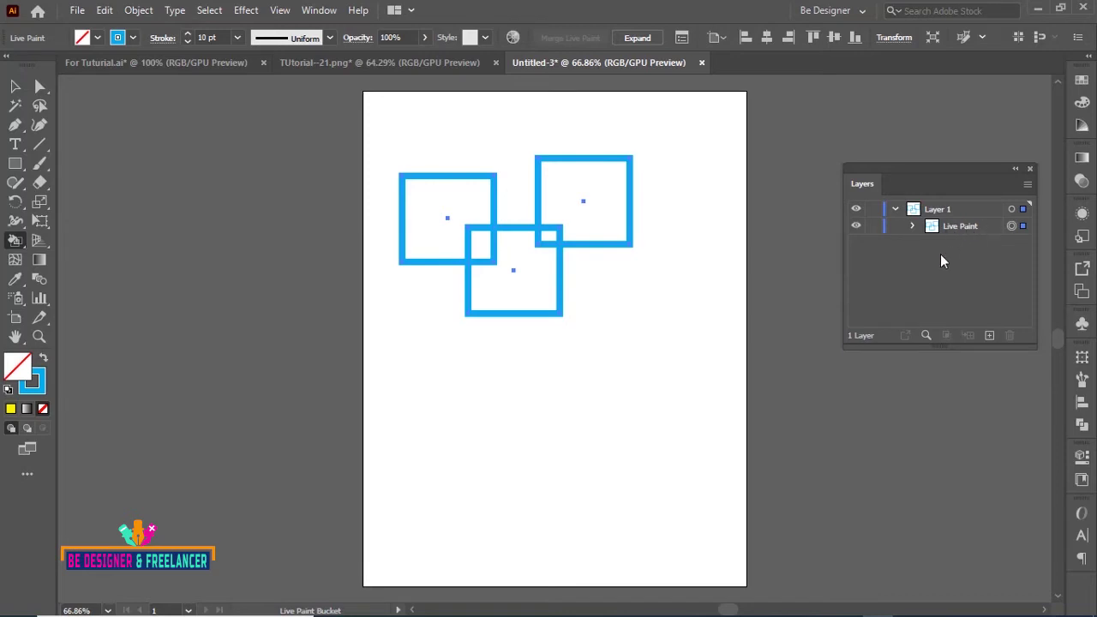
key("ctrl+z")
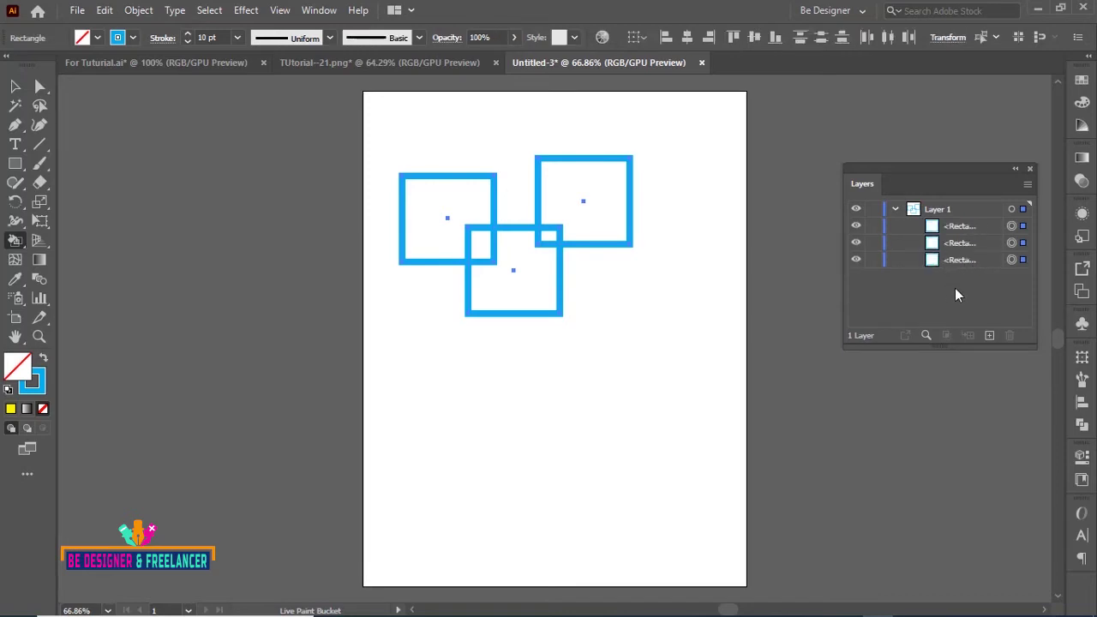
left_click(855, 225)
left_click(855, 243)
left_click(855, 260)
left_click(855, 243)
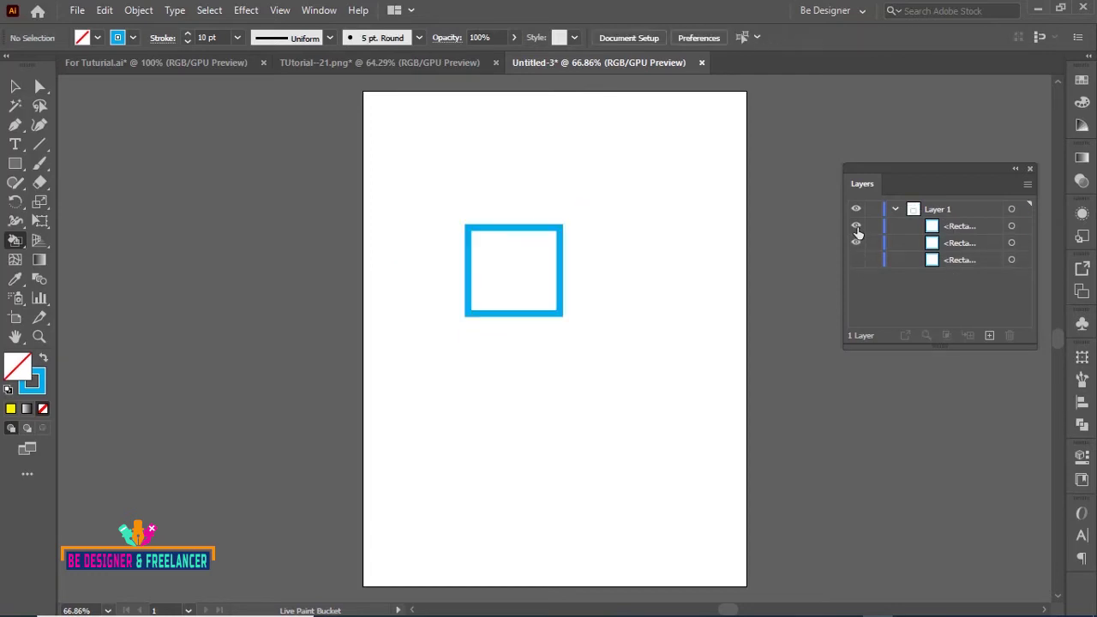
left_click(855, 225)
left_click(855, 259)
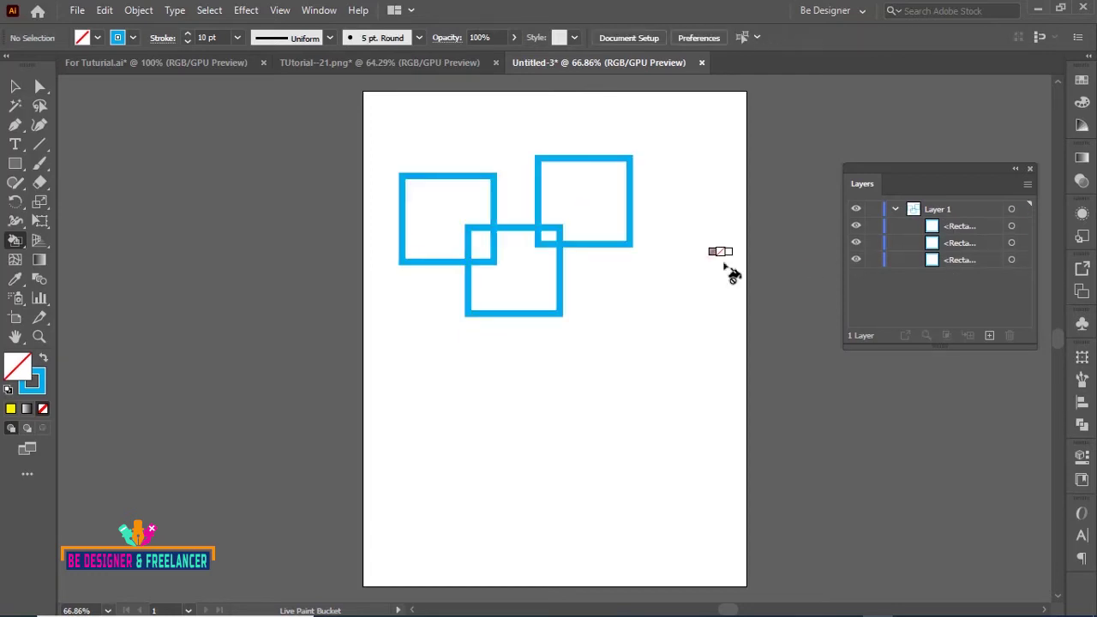
Reselect the rectangles, make them a Live Paint group with Alt+Ctrl+X, then delete it
left_click(148, 13)
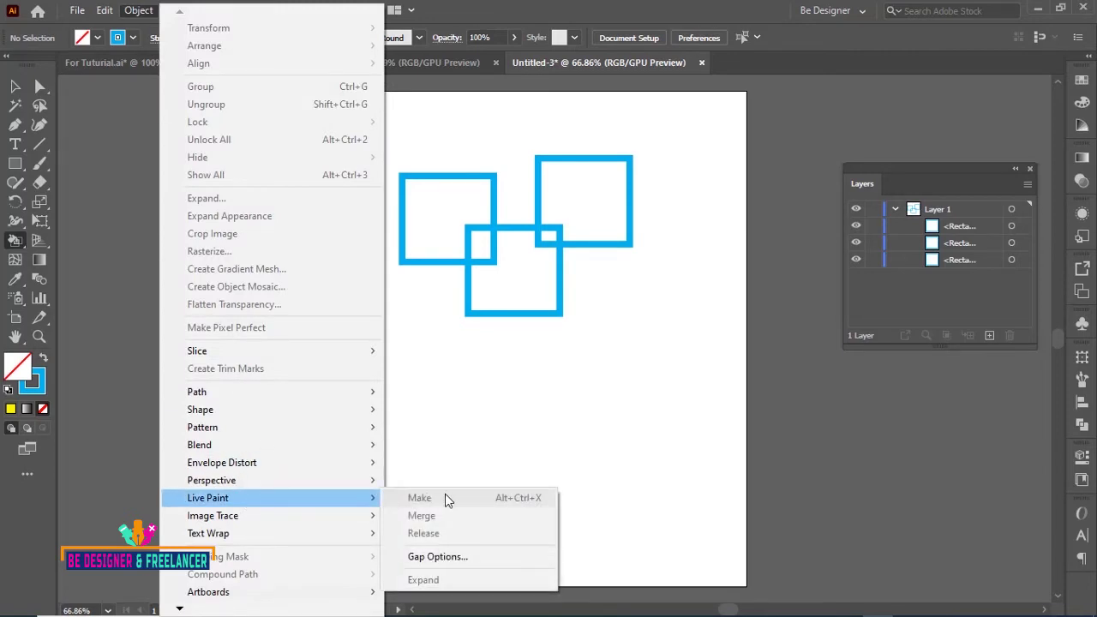
left_click(15, 86)
left_click_drag(571, 310, 579, 318)
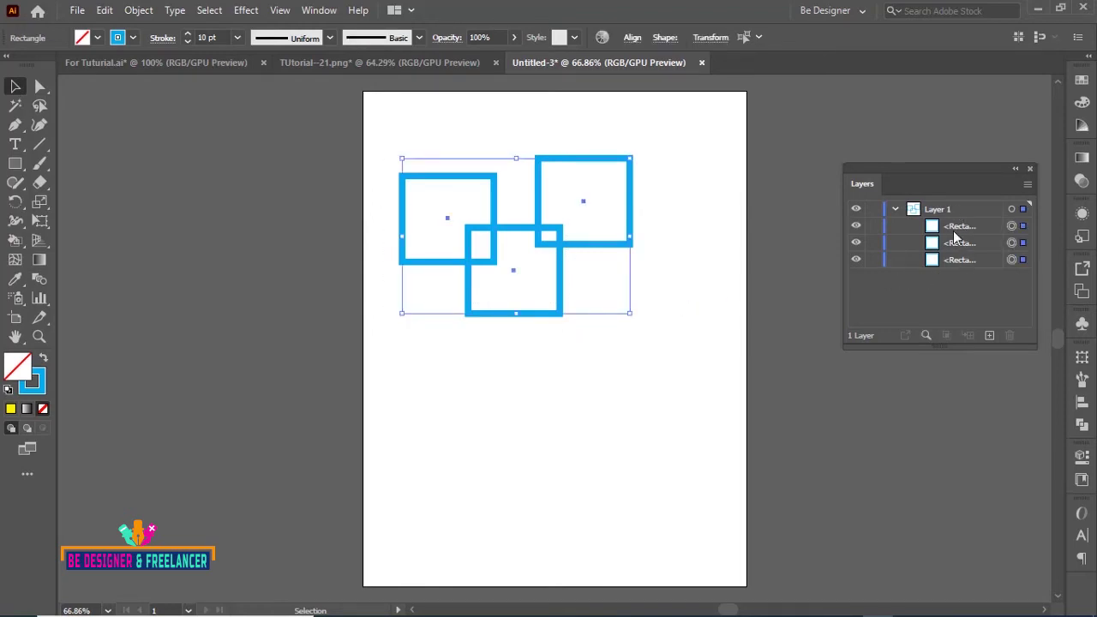
key("ctrl")
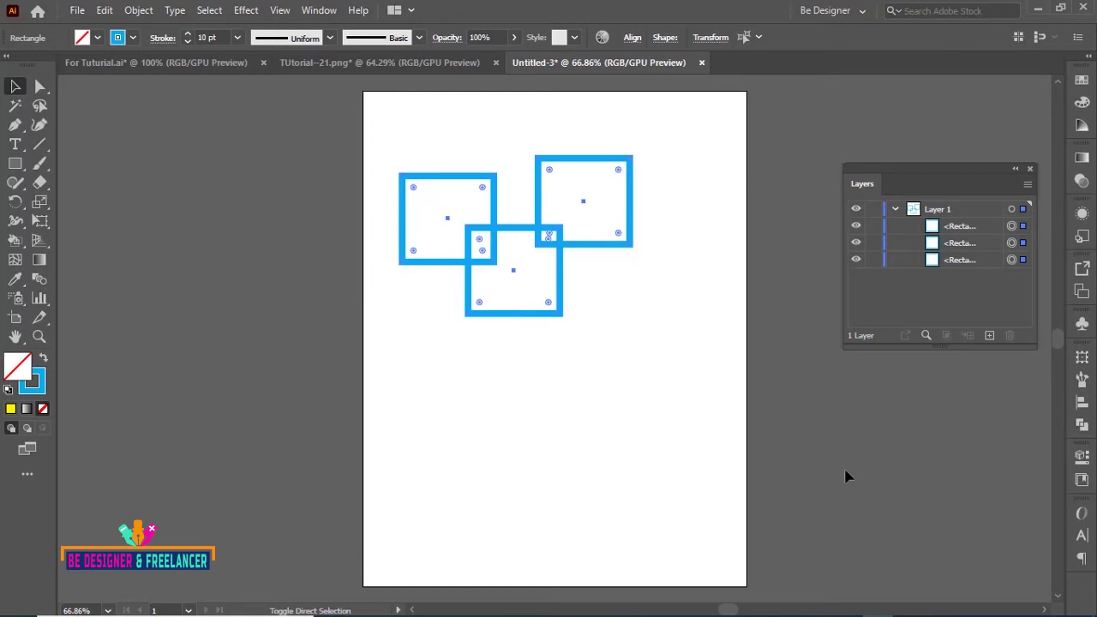
key("ctrl")
key("ctrl+alt+x")
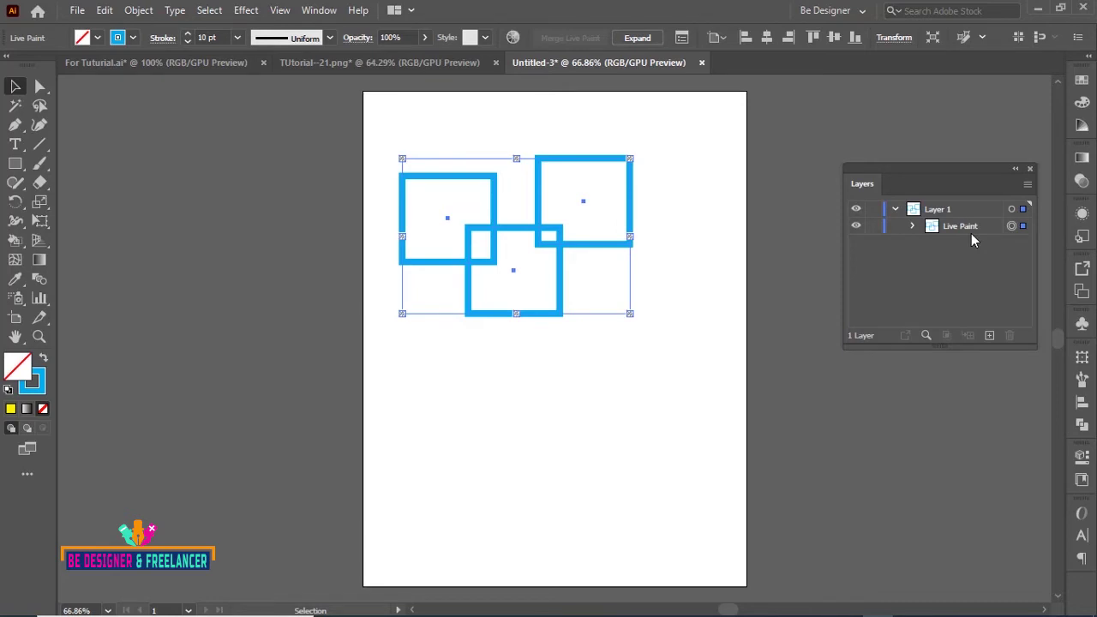
key("Delete")
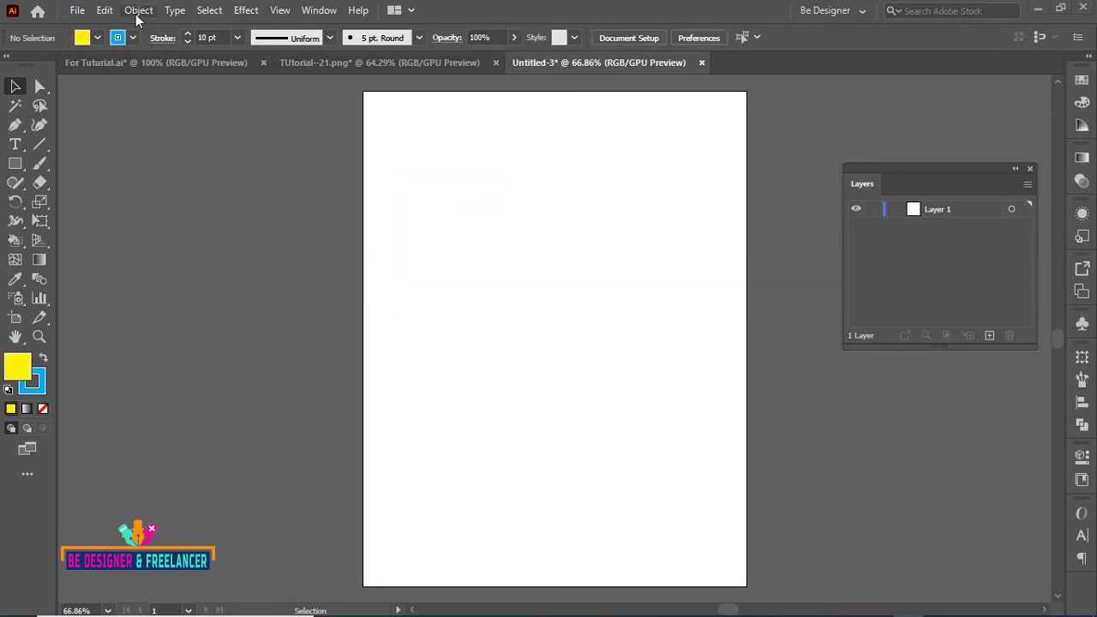
Draw a wide yellow ellipse across the page middle and remove its outline
left_click(138, 10)
mouse_move(208, 498)
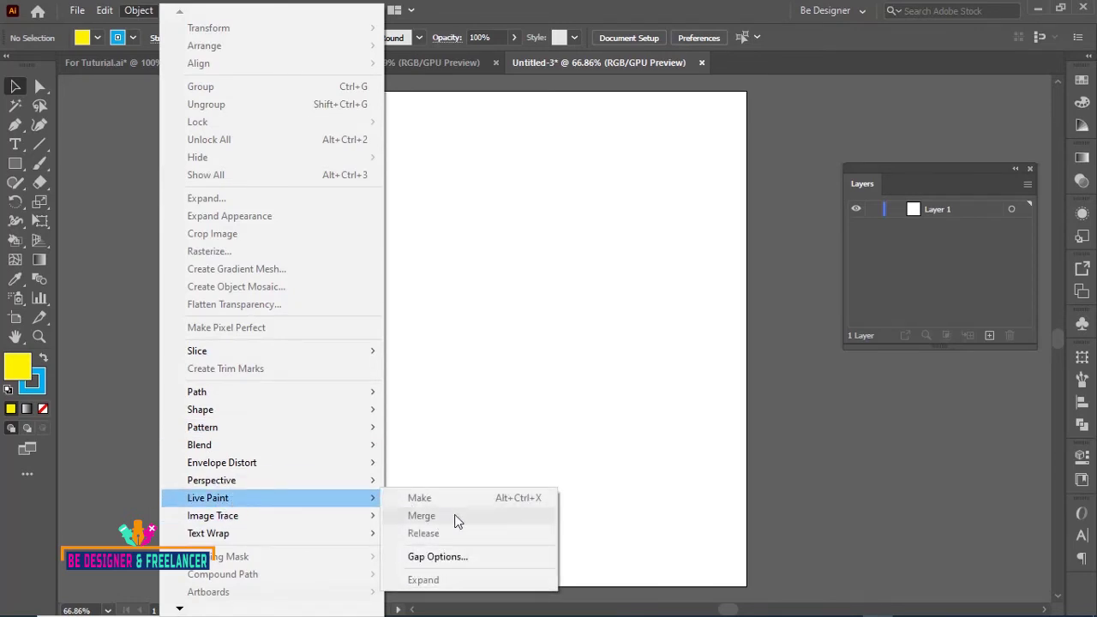
left_click(528, 169)
left_click(15, 163)
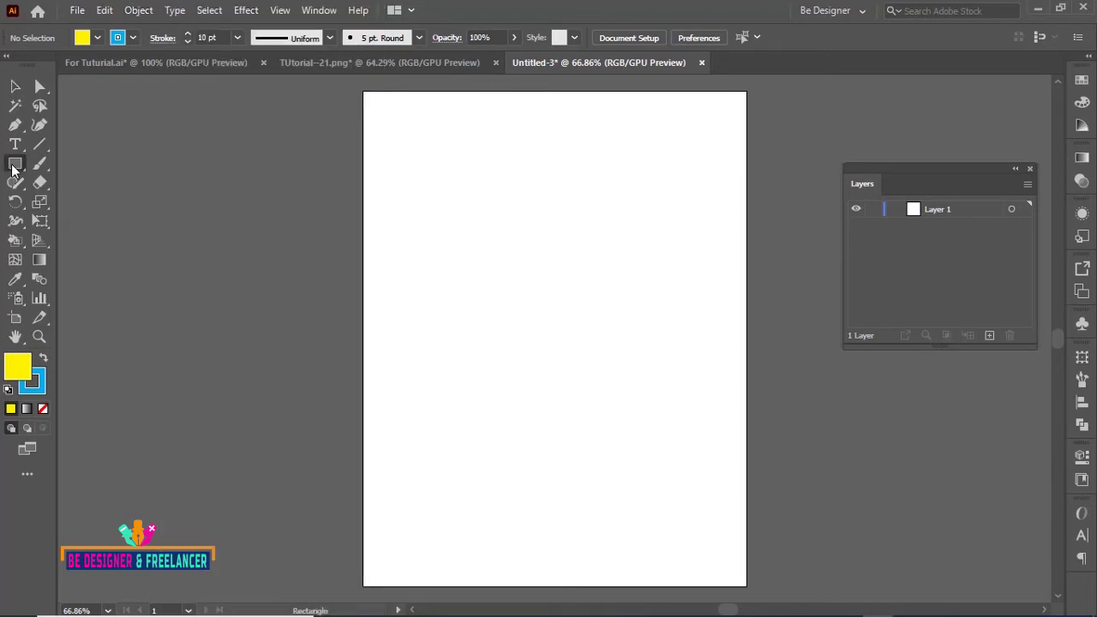
left_click_drag(13, 169, 63, 198)
left_click_drag(400, 252, 724, 320)
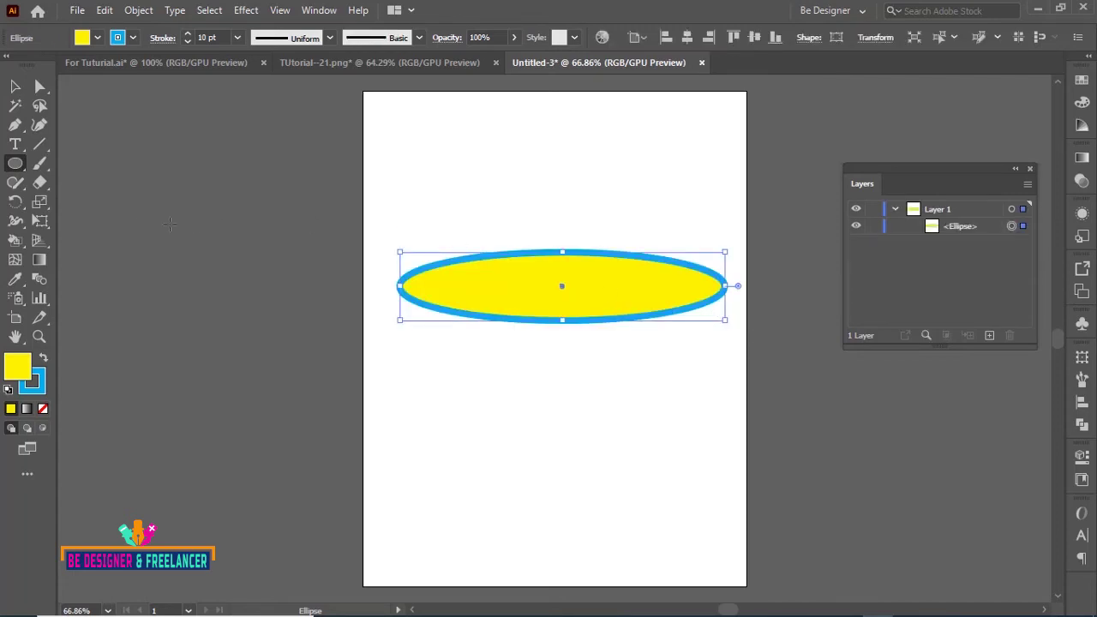
left_click(36, 385)
left_click(43, 409)
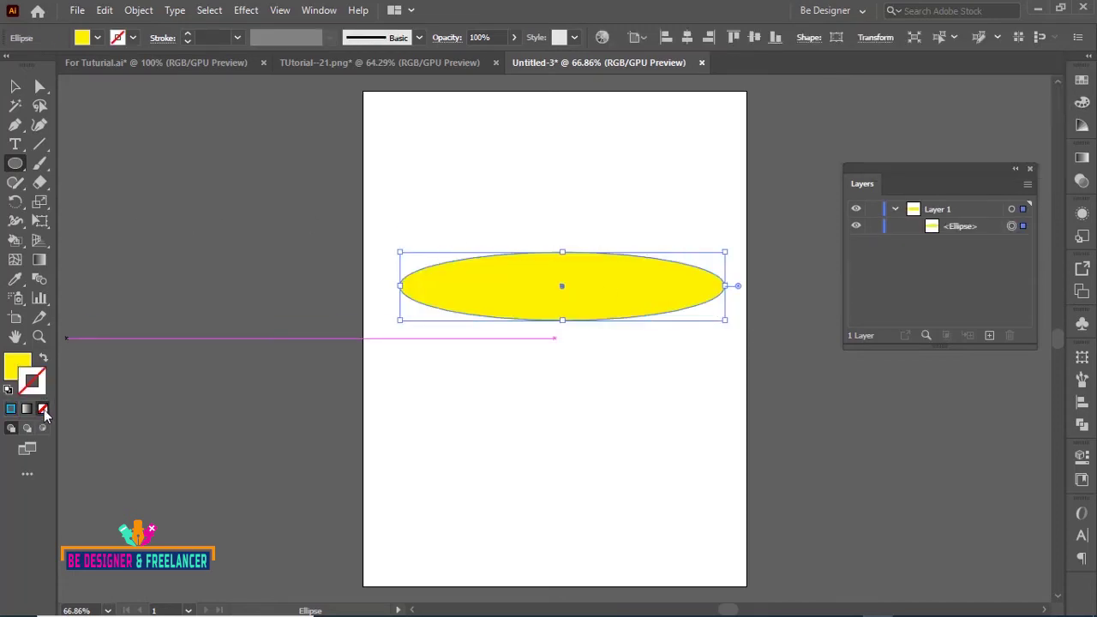
Draw two vertical lines crossing the ellipse and give the right one a 1 pt stroke
left_click(38, 144)
left_click(86, 148)
left_click_drag(463, 198, 465, 409)
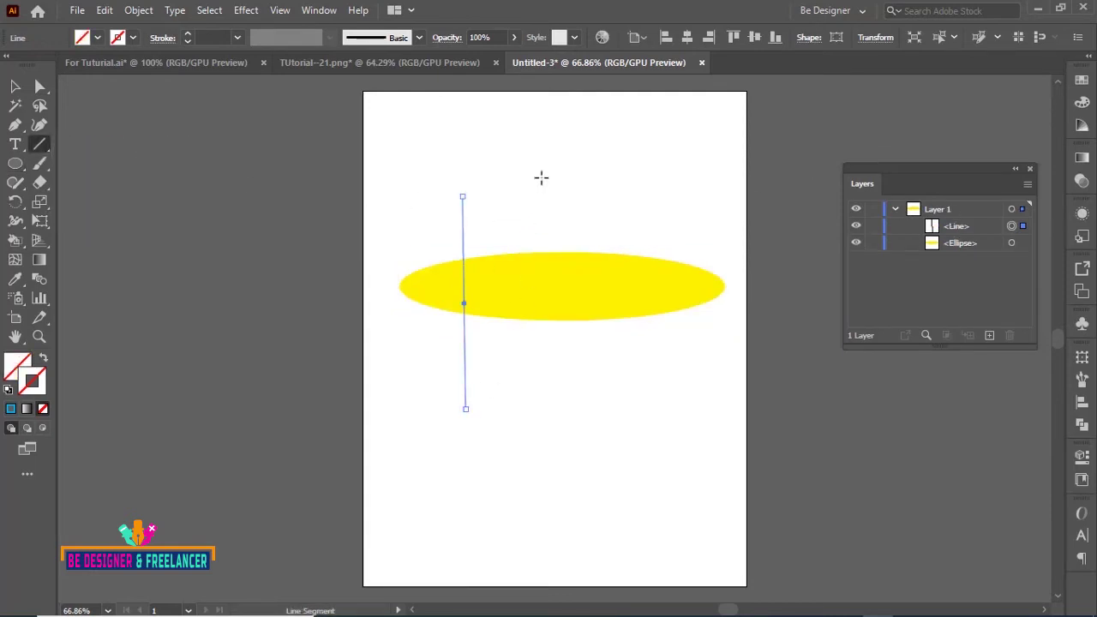
left_click_drag(540, 178, 549, 432)
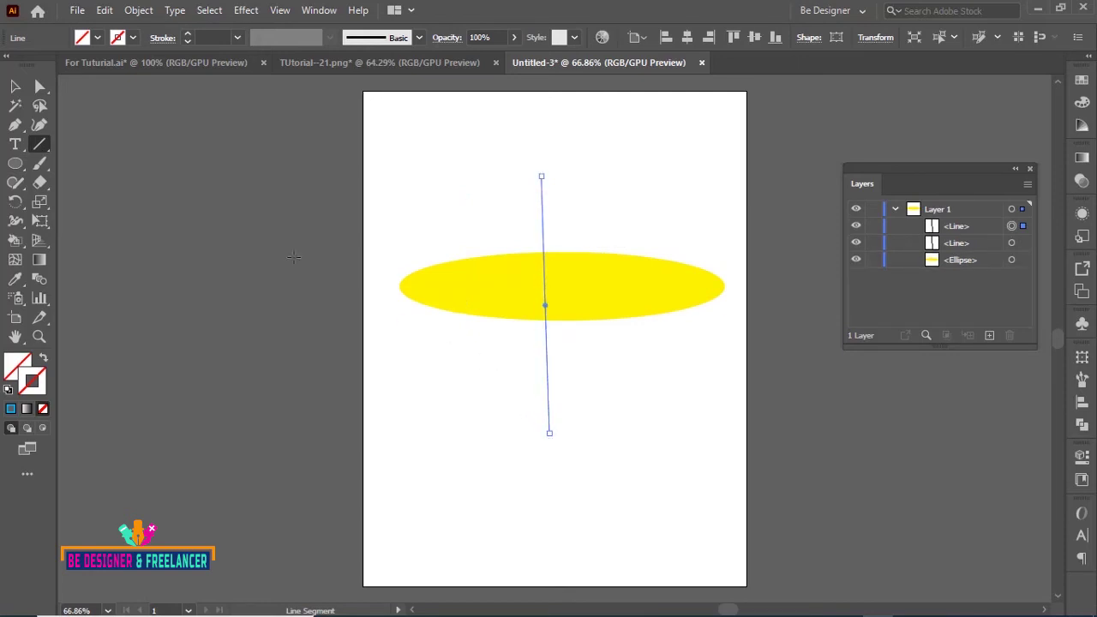
left_click(238, 37)
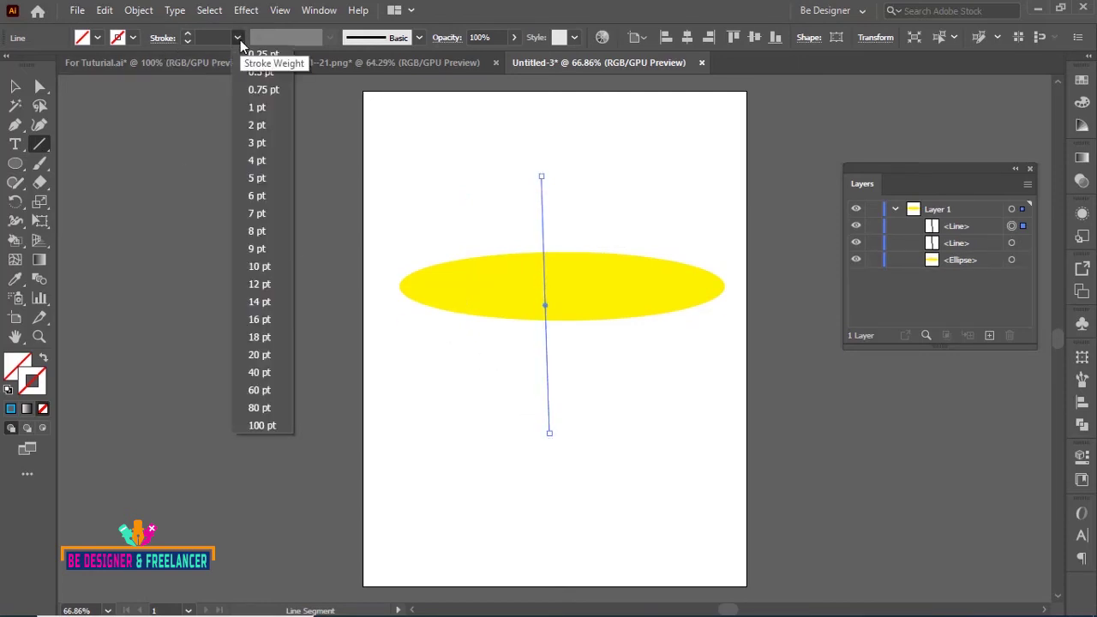
left_click(254, 108)
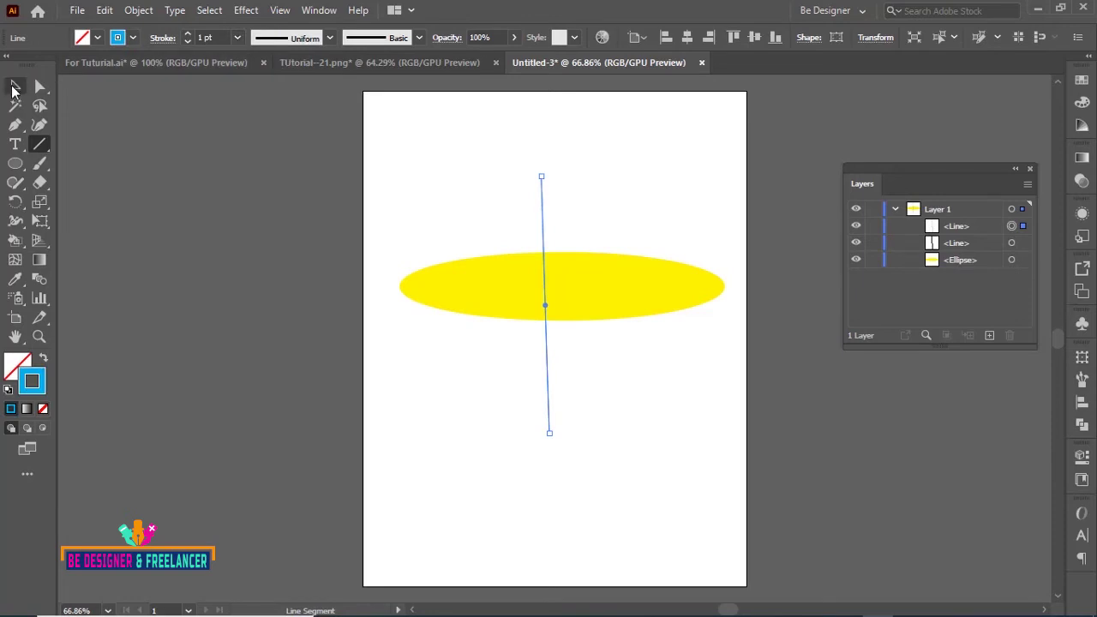
Give the left vertical line a 1 pt stroke as well
left_click(14, 87)
left_click_drag(503, 225, 497, 225)
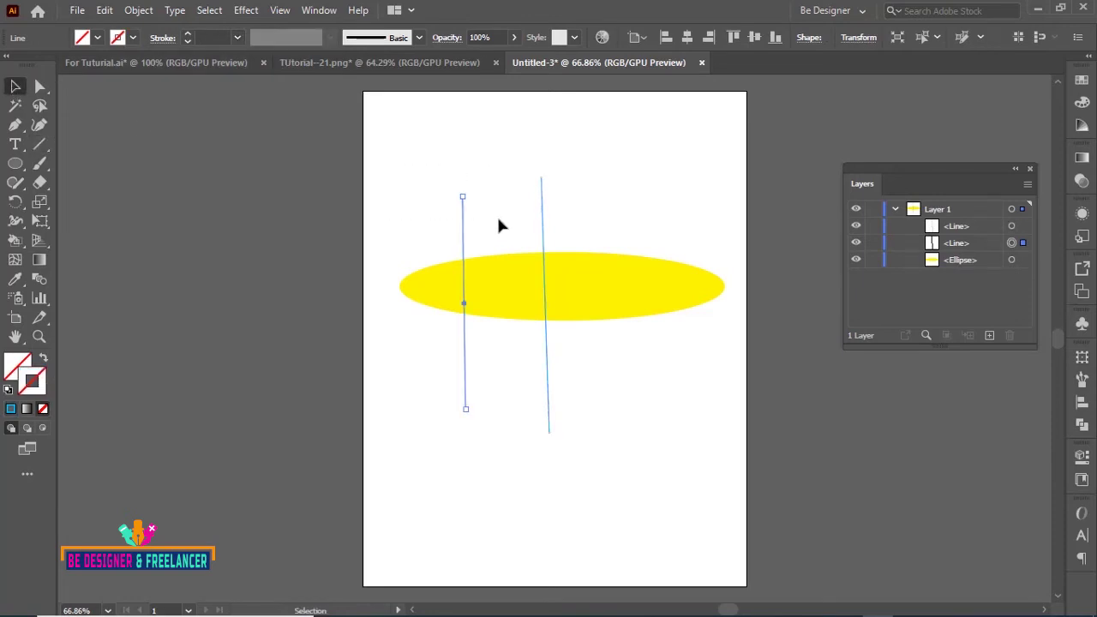
left_click(237, 38)
left_click(245, 107)
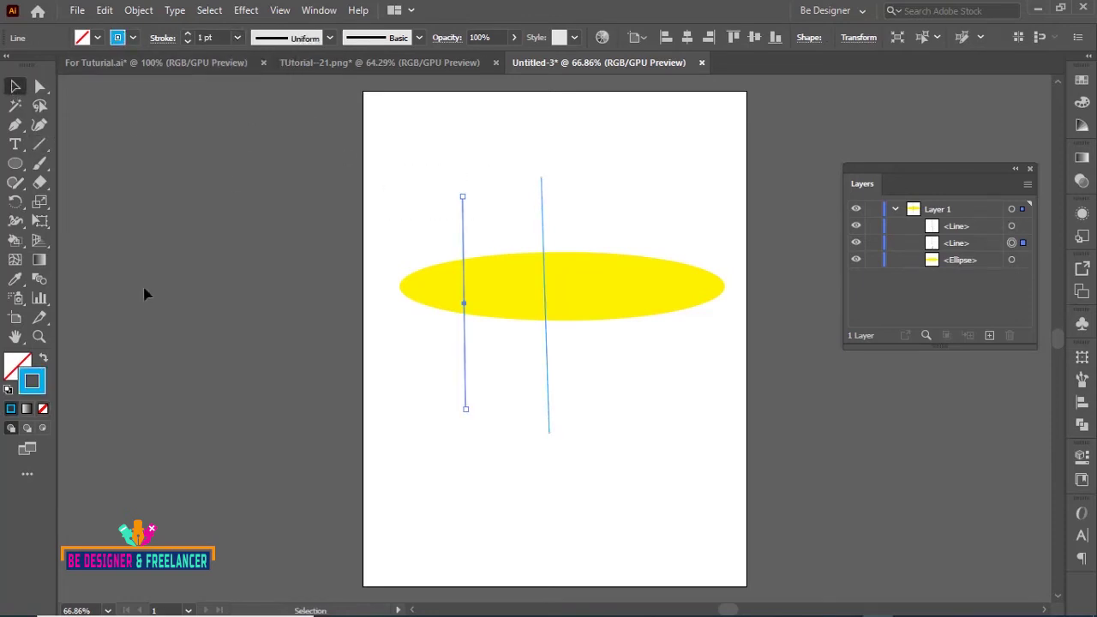
Select the ellipse and both lines and make them a Live Paint group
left_click(439, 167)
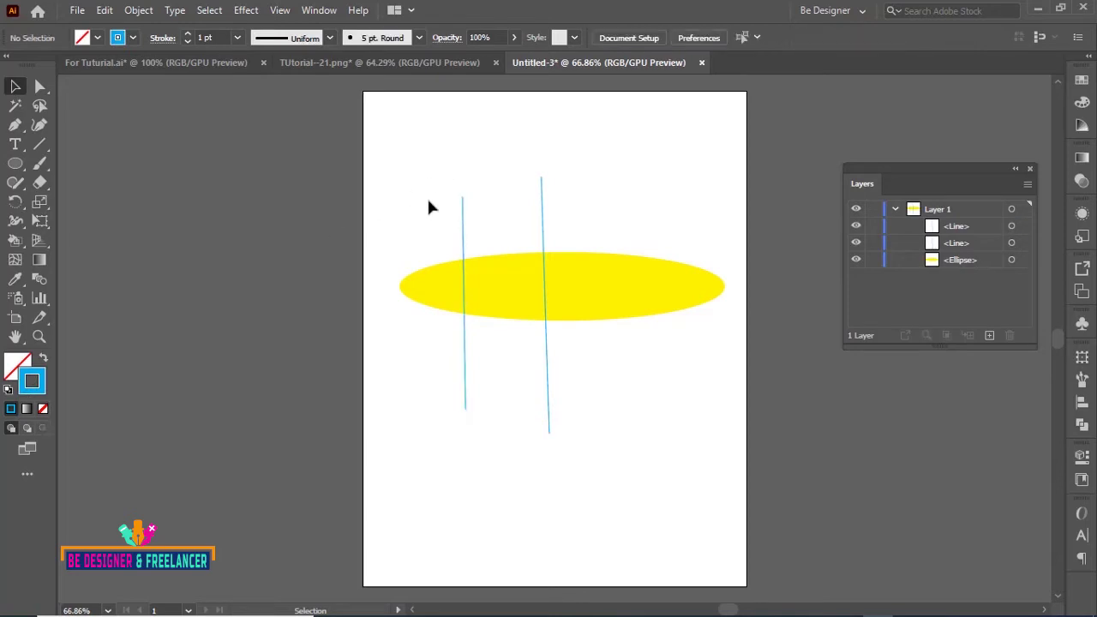
left_click_drag(391, 151, 609, 325)
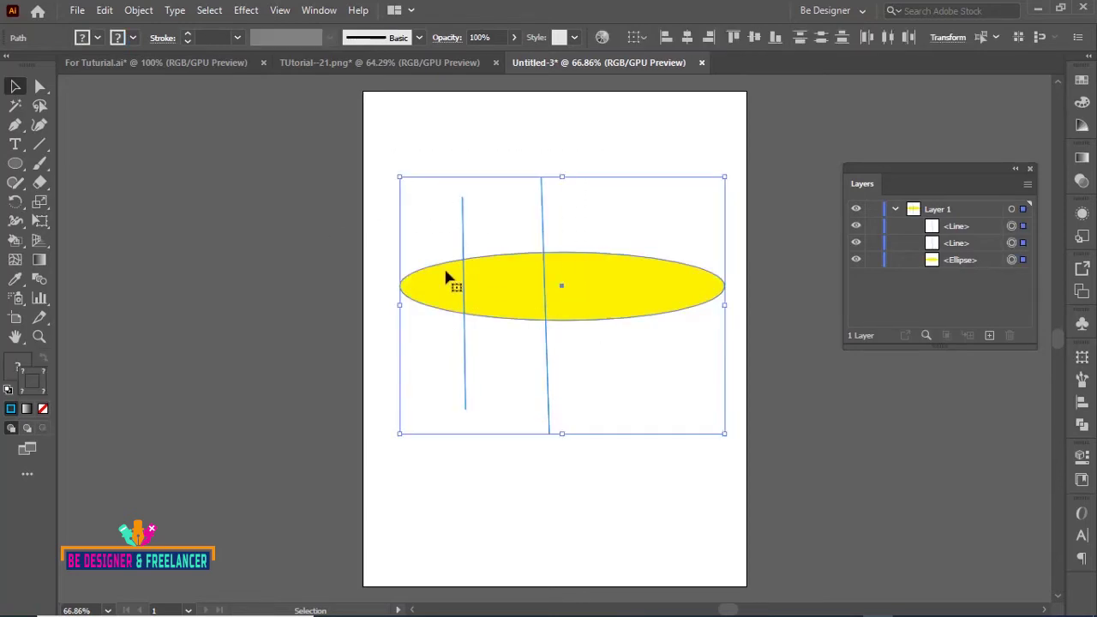
left_click(138, 10)
mouse_move(208, 498)
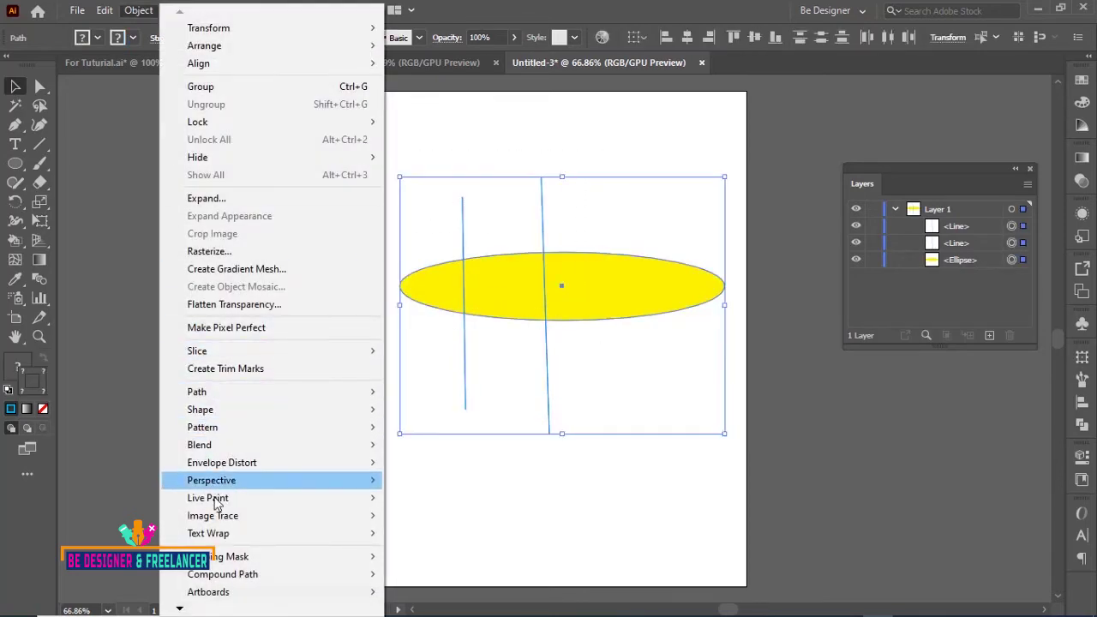
left_click(428, 501)
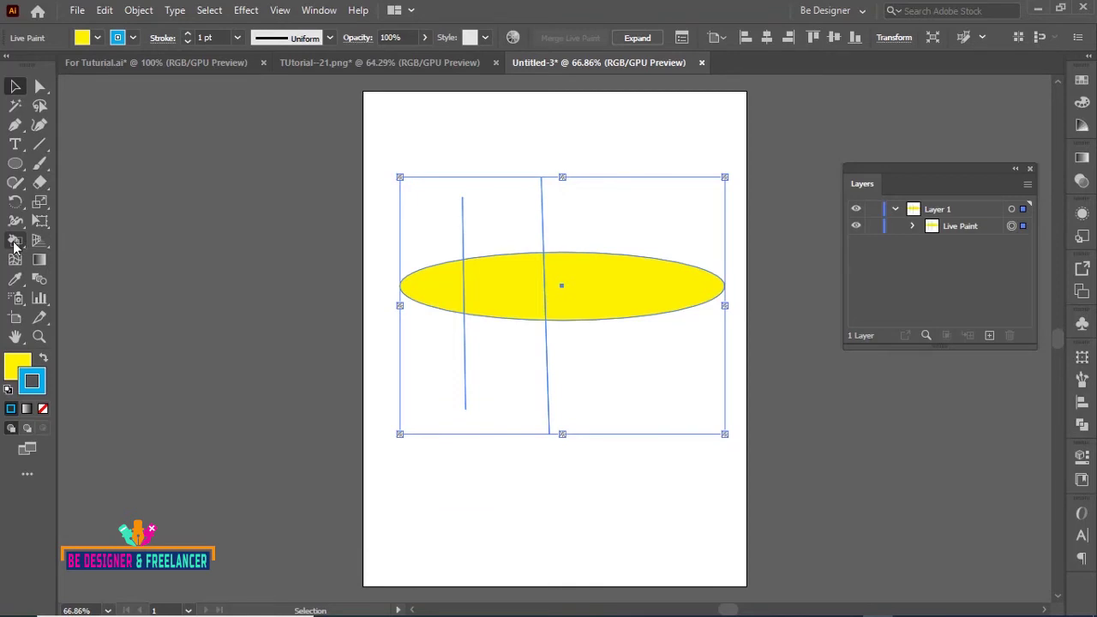
Paint the ellipse's left, middle and right regions light blue, dark blue and red with the Live Paint Bucket
left_click_drag(14, 242, 87, 260)
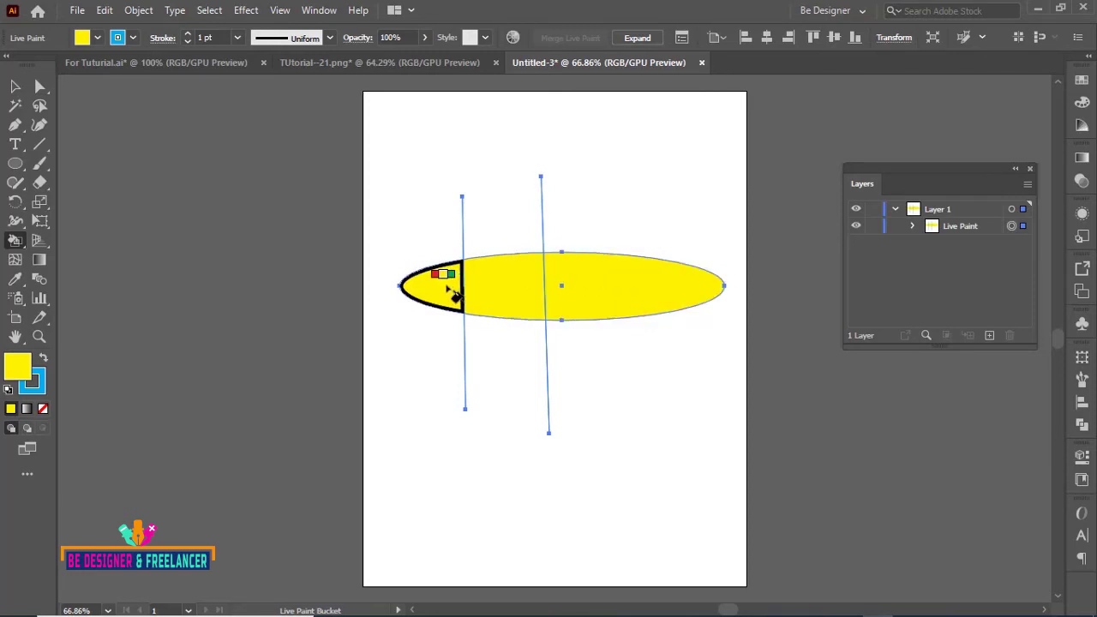
key("Right")
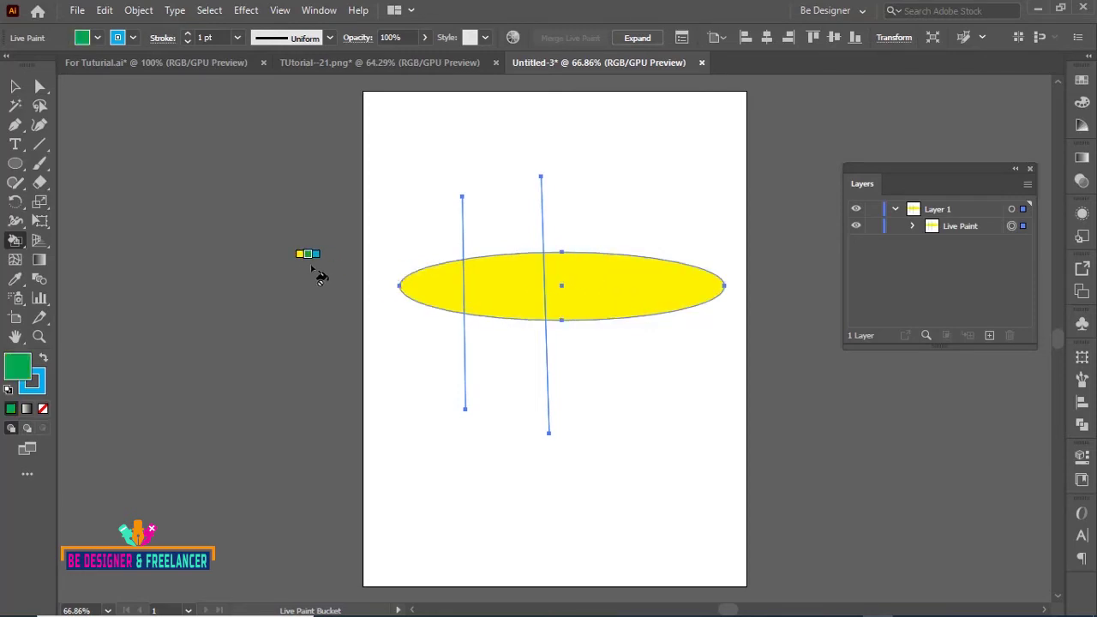
key("Right")
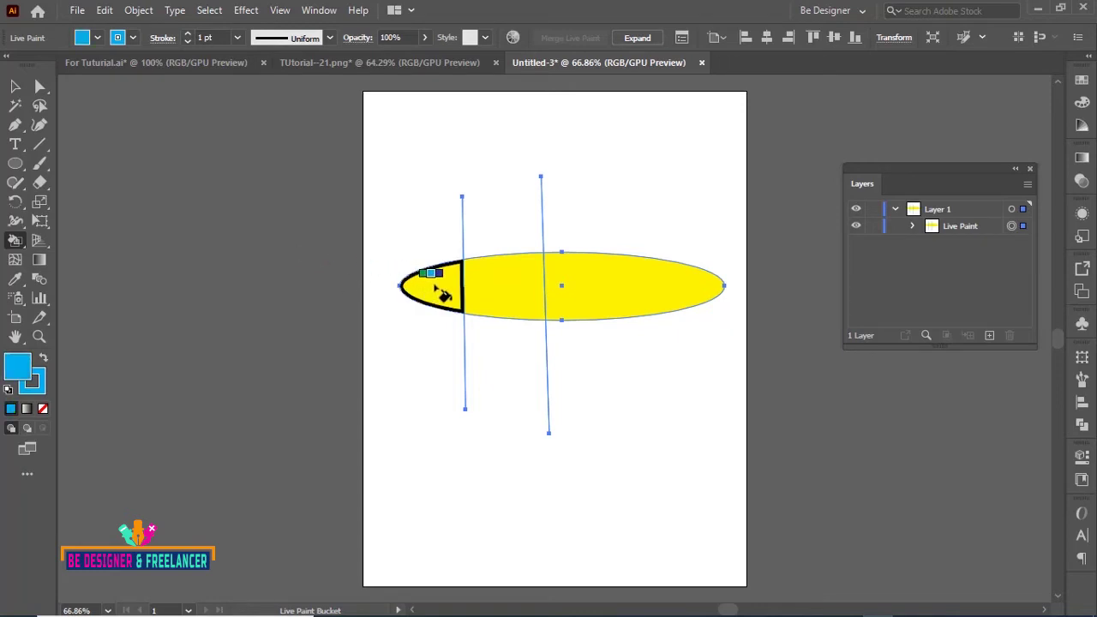
left_click(439, 290)
key("Right")
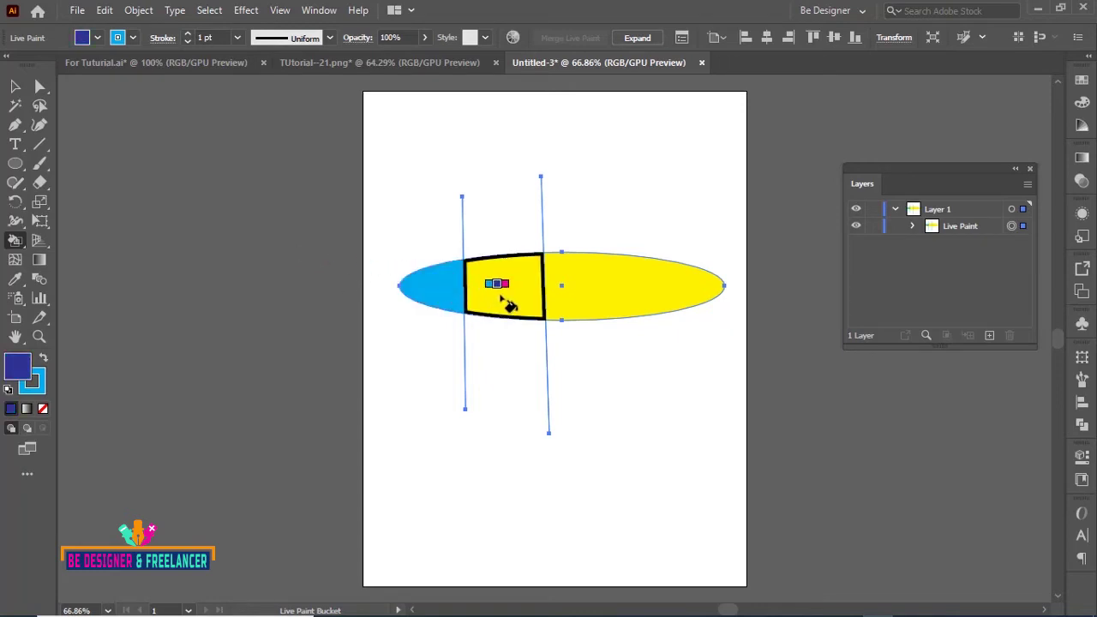
left_click(502, 296)
key("Right")
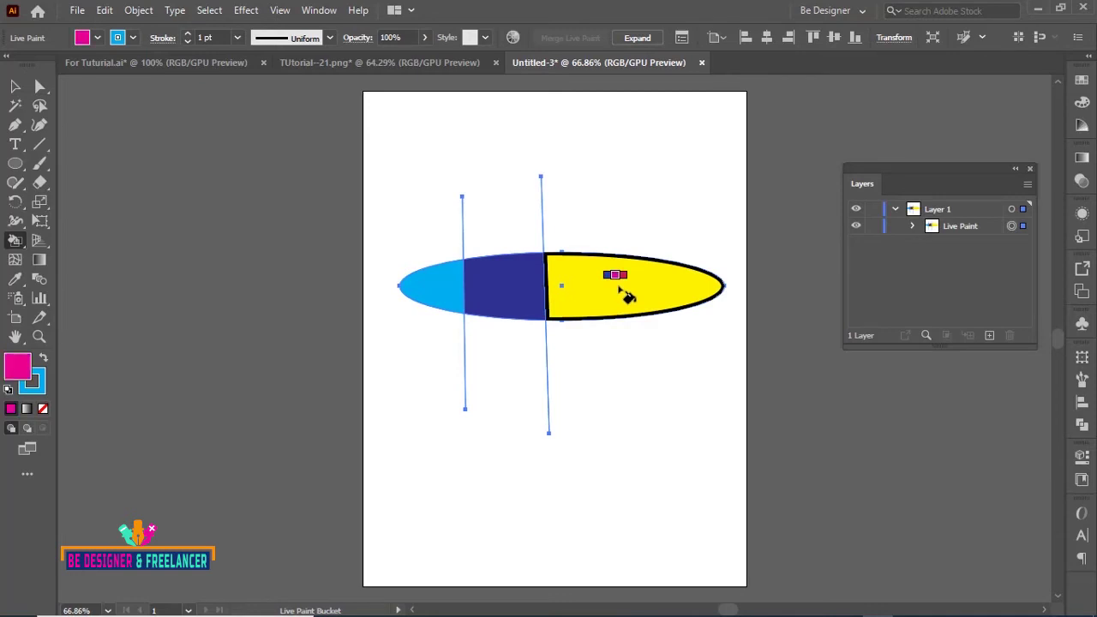
key("Right")
key("Right")
left_click(622, 291)
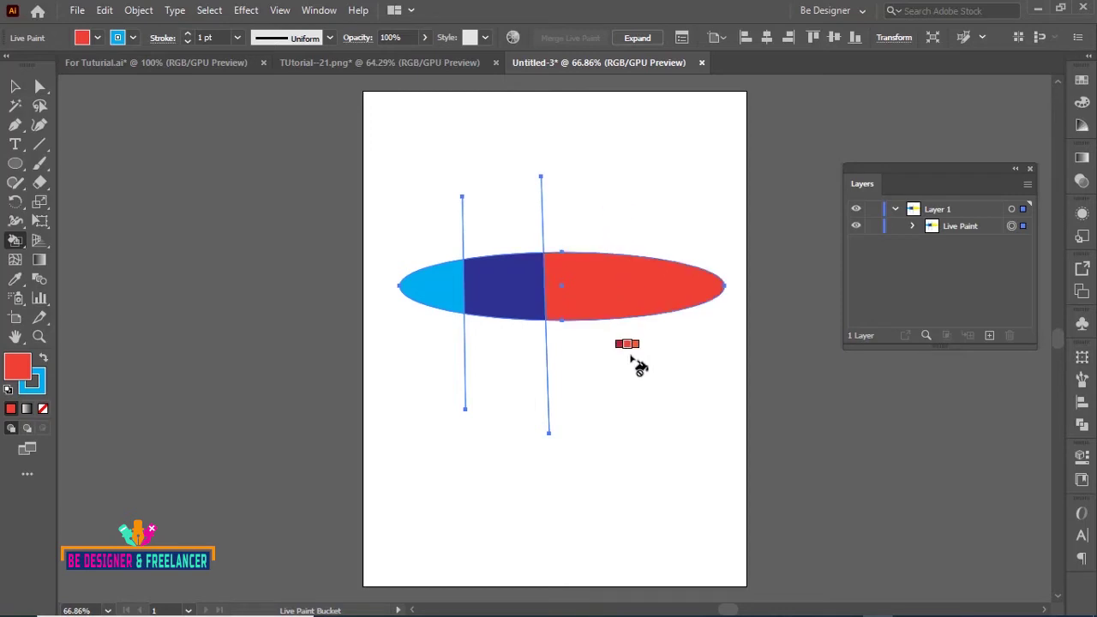
left_click(38, 145)
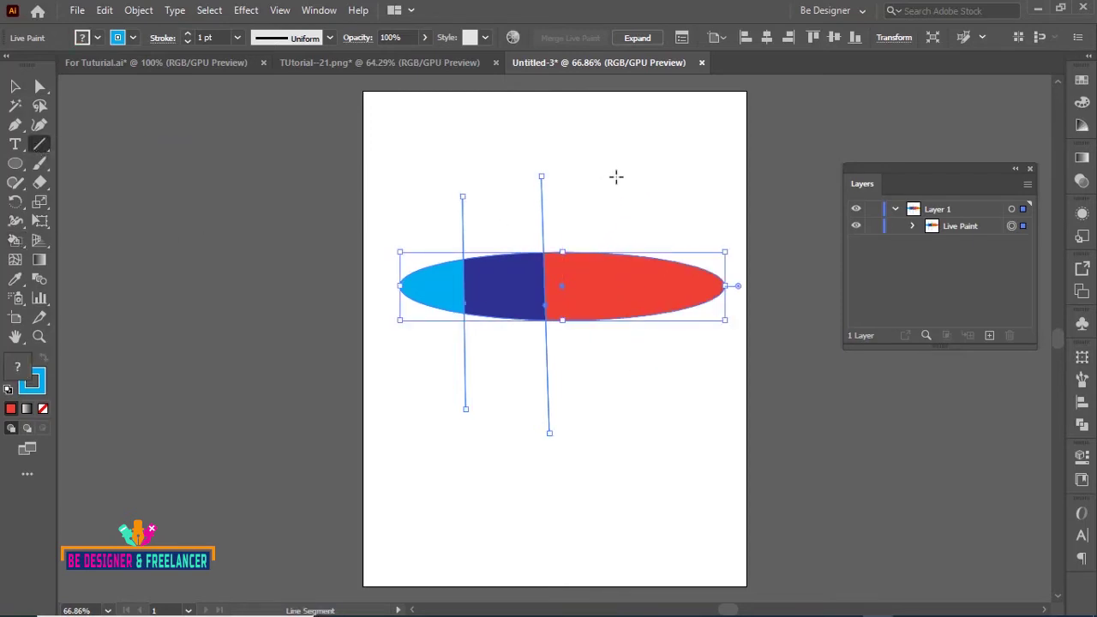
Draw a third vertical line through the red region and repaint that region yellow
left_click_drag(616, 176, 621, 434)
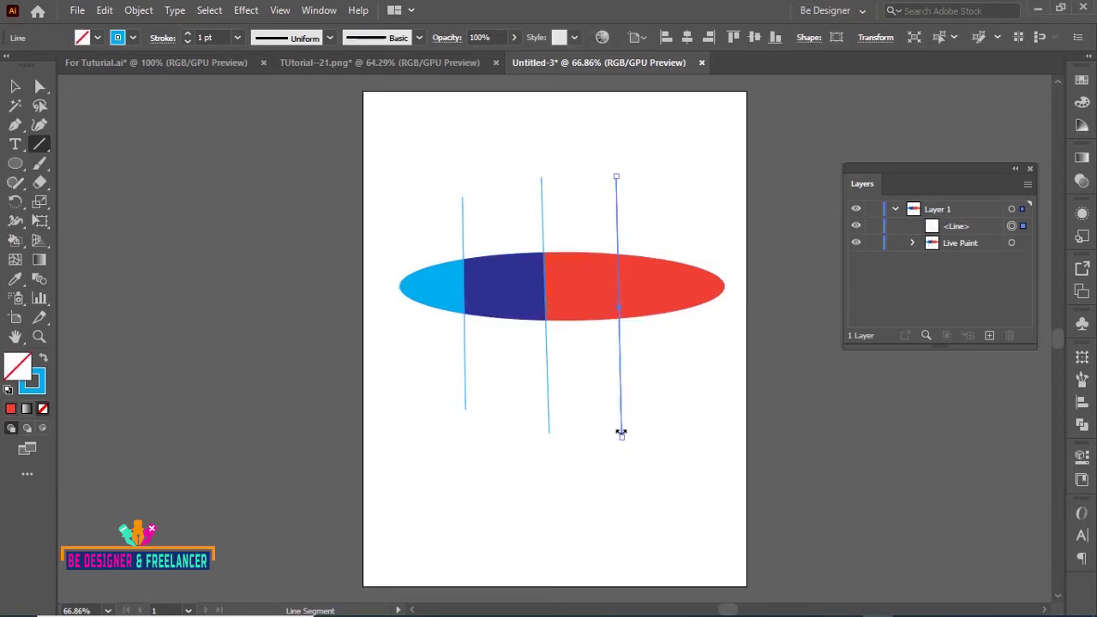
left_click(13, 244)
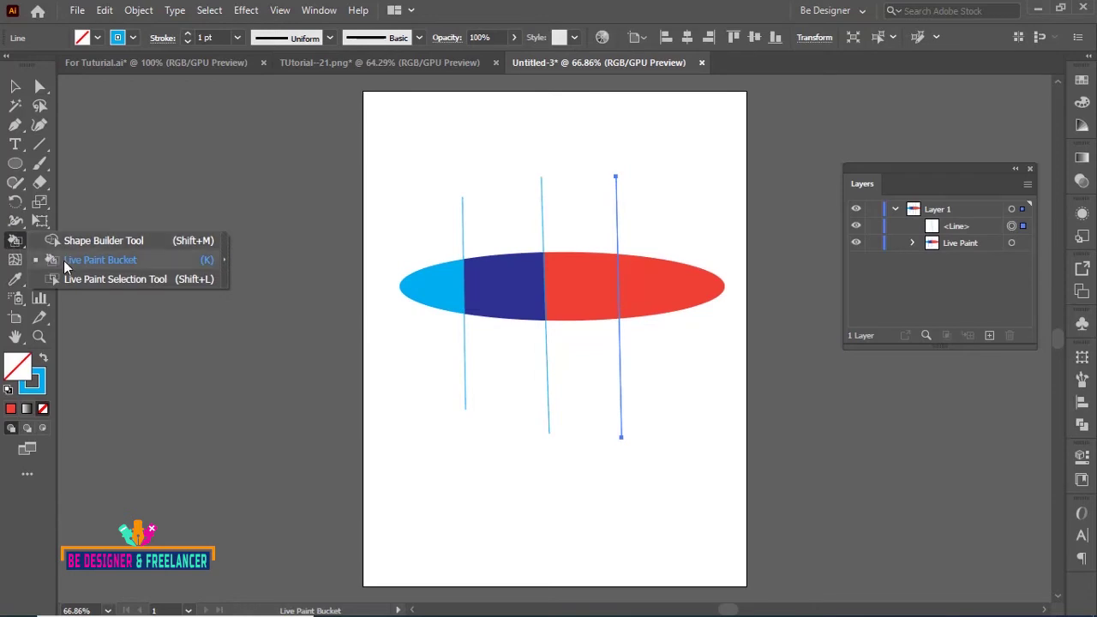
left_click(66, 267)
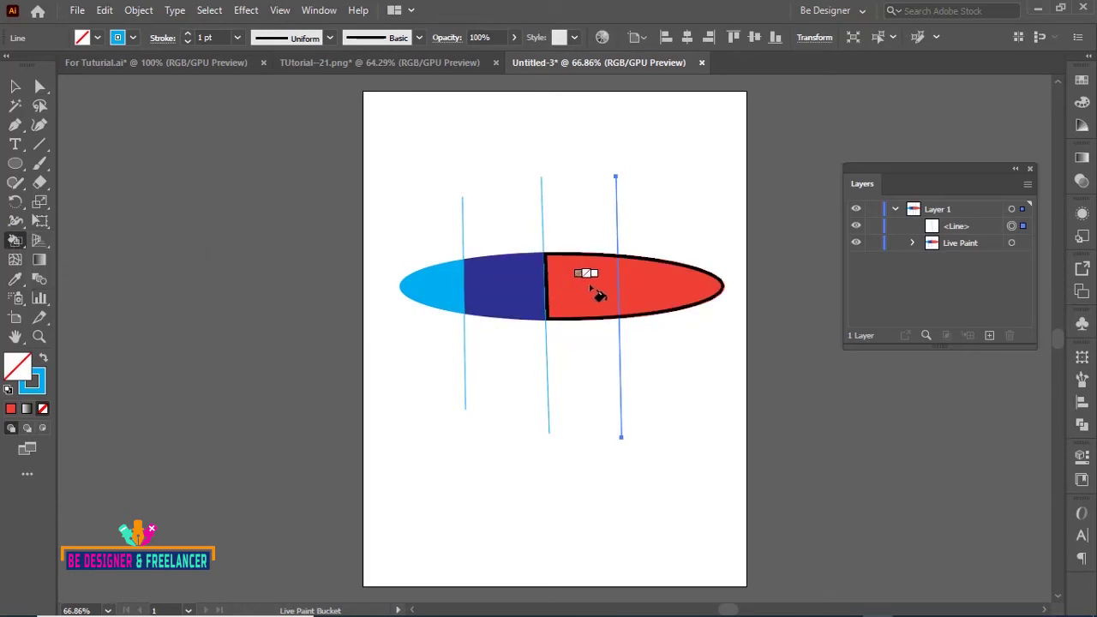
key("Right")
key("Right")
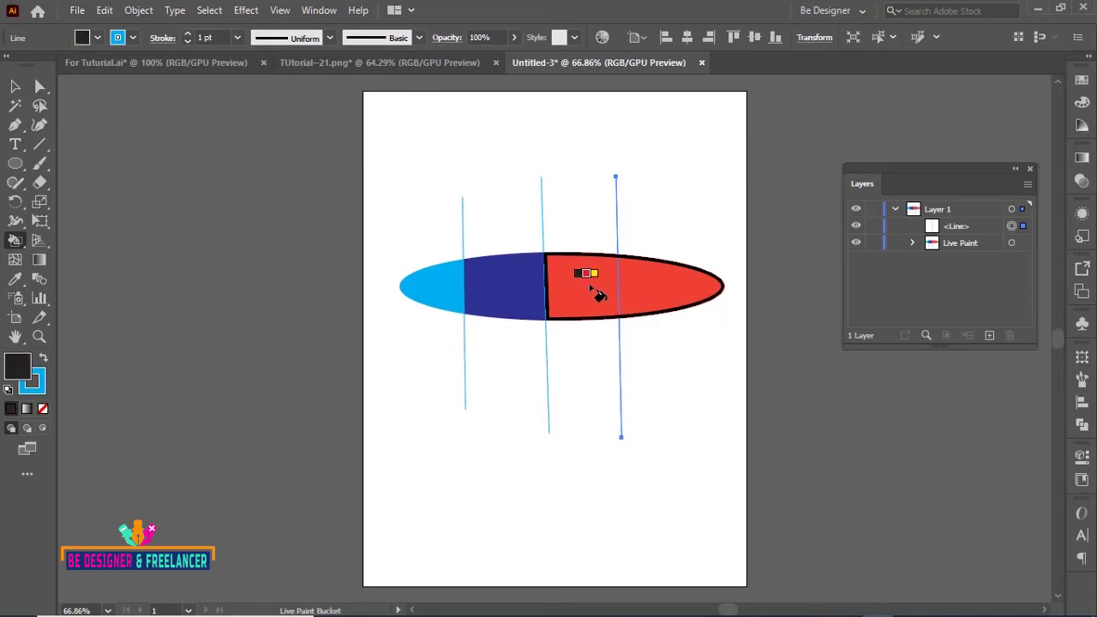
key("Right")
key("Right")
left_click(598, 294)
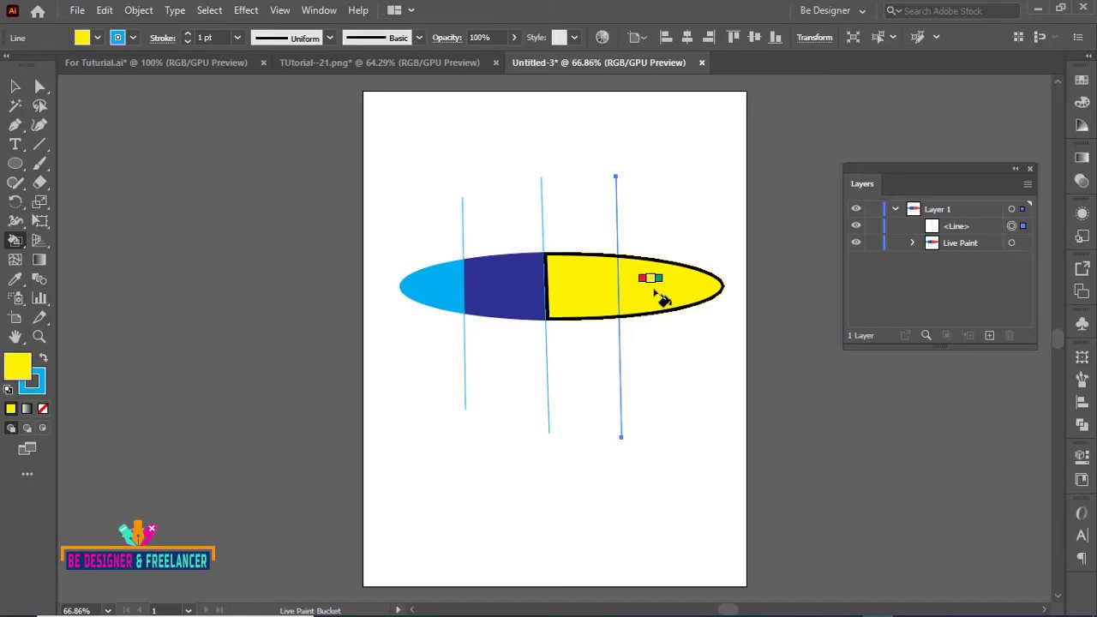
key("ctrl+shift+a")
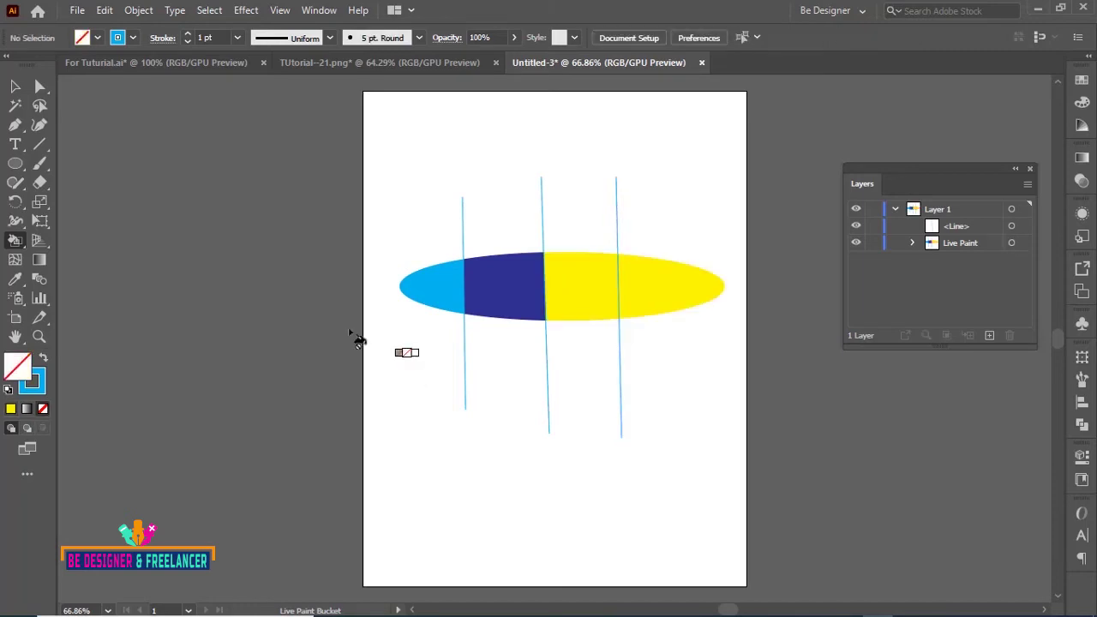
left_click(17, 86)
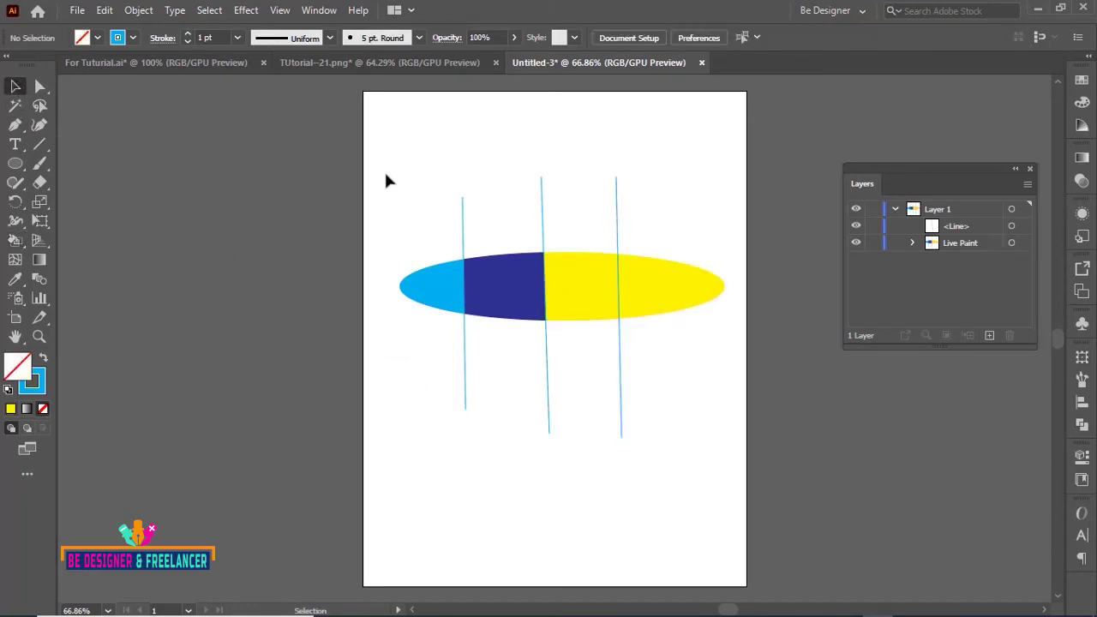
Merge the new line into the Live Paint group, then undo the merge
left_click_drag(384, 159, 660, 356)
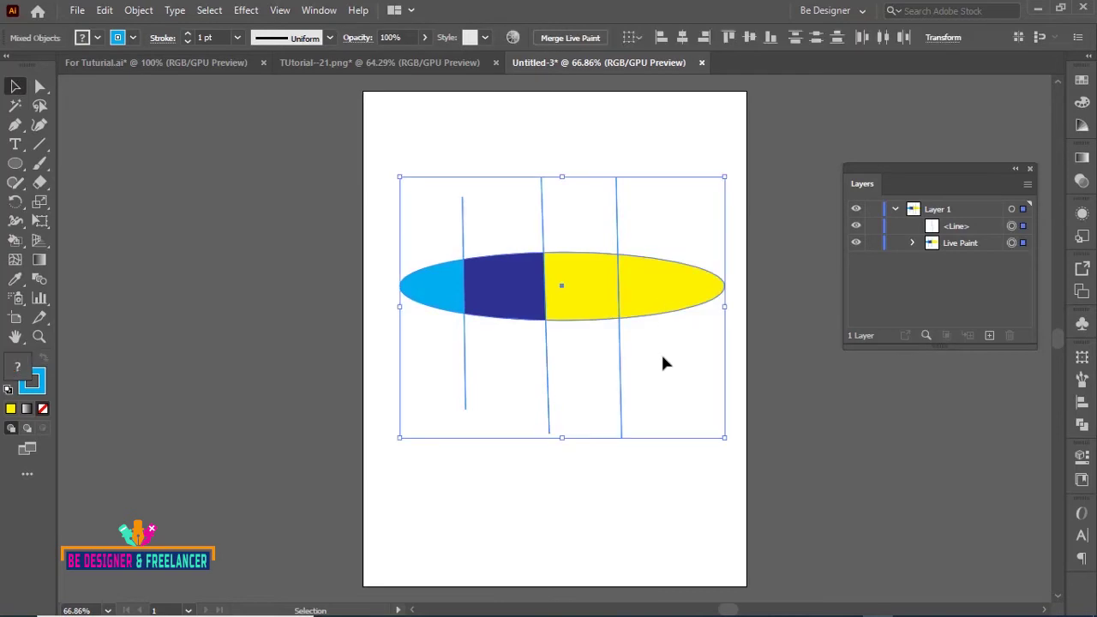
left_click(139, 10)
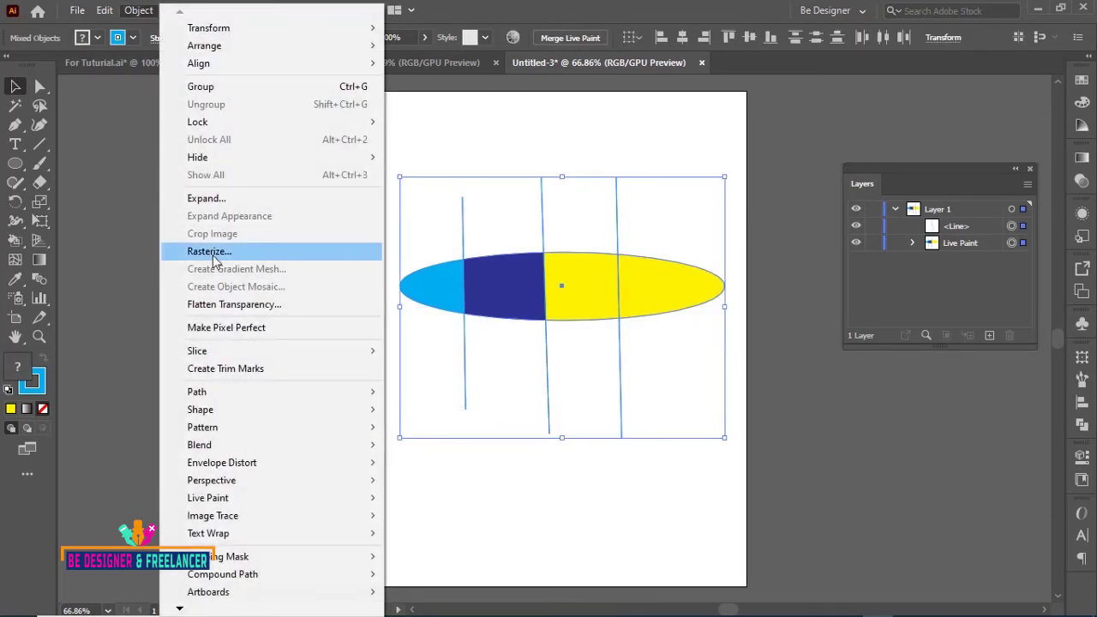
mouse_move(208, 498)
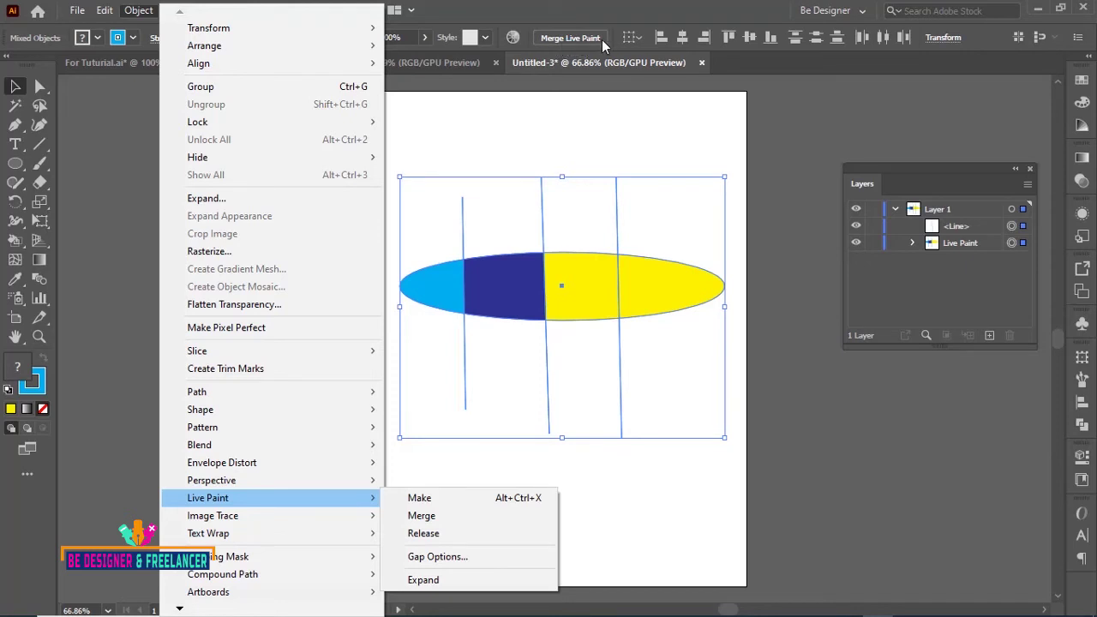
left_click(600, 39)
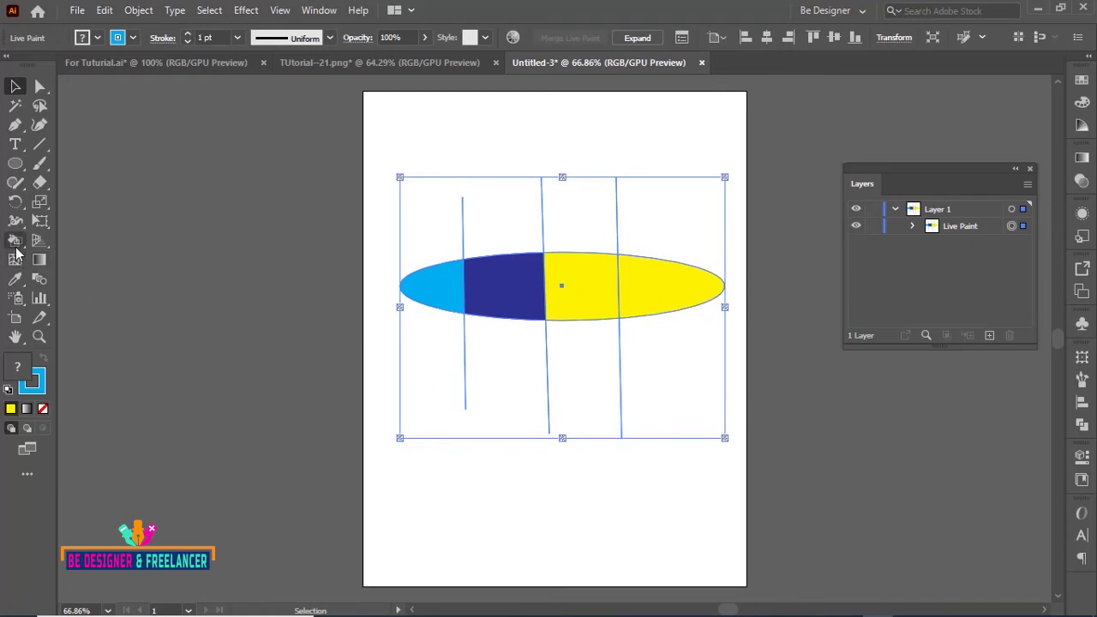
left_click_drag(16, 248, 64, 260)
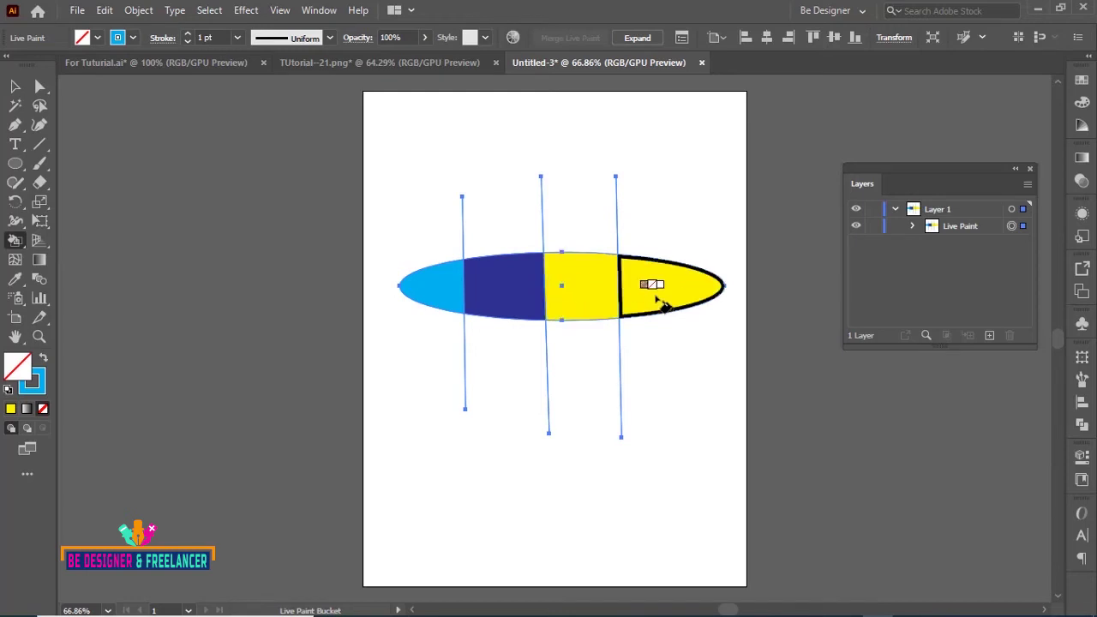
key("ctrl+a")
key("ctrl+z")
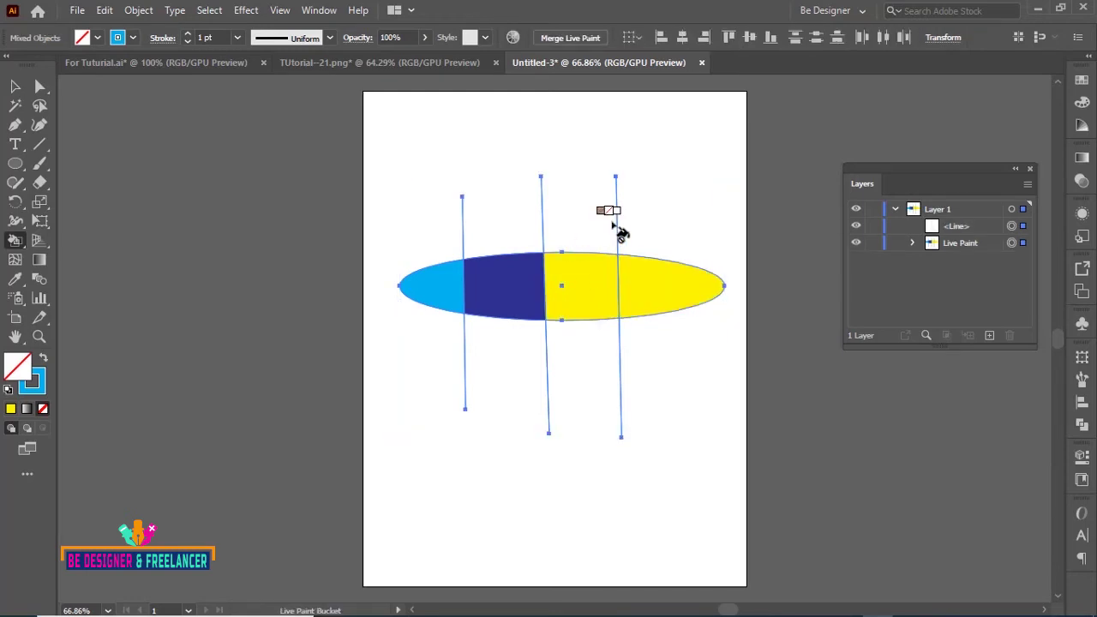
Reselect all the artwork and merge the third line into the Live Paint group again
left_click(14, 87)
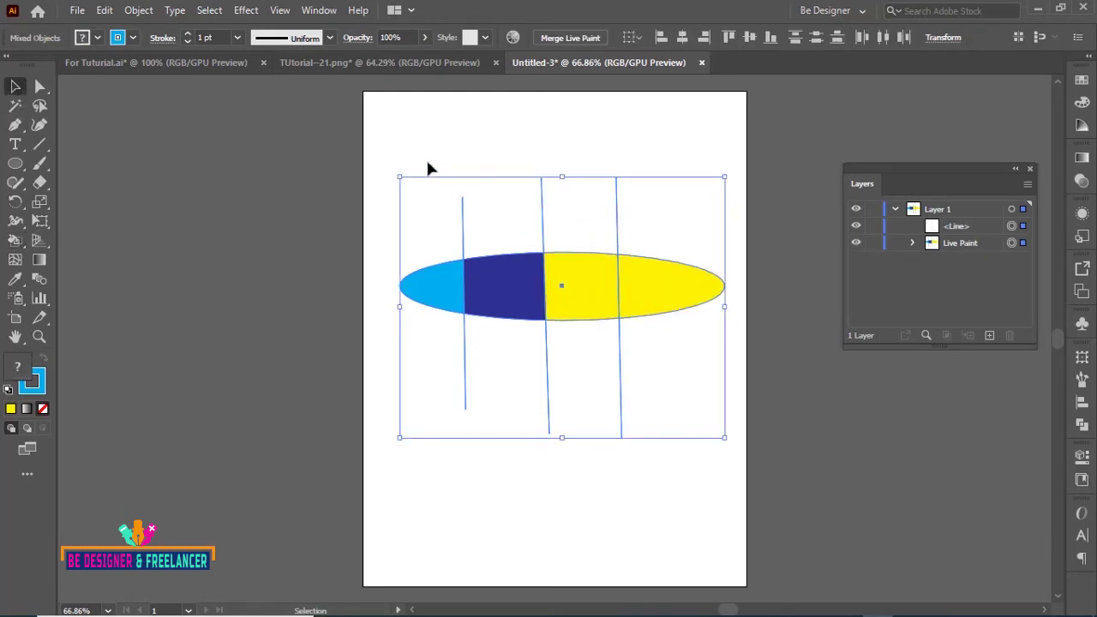
left_click_drag(407, 142, 703, 369)
left_click(138, 10)
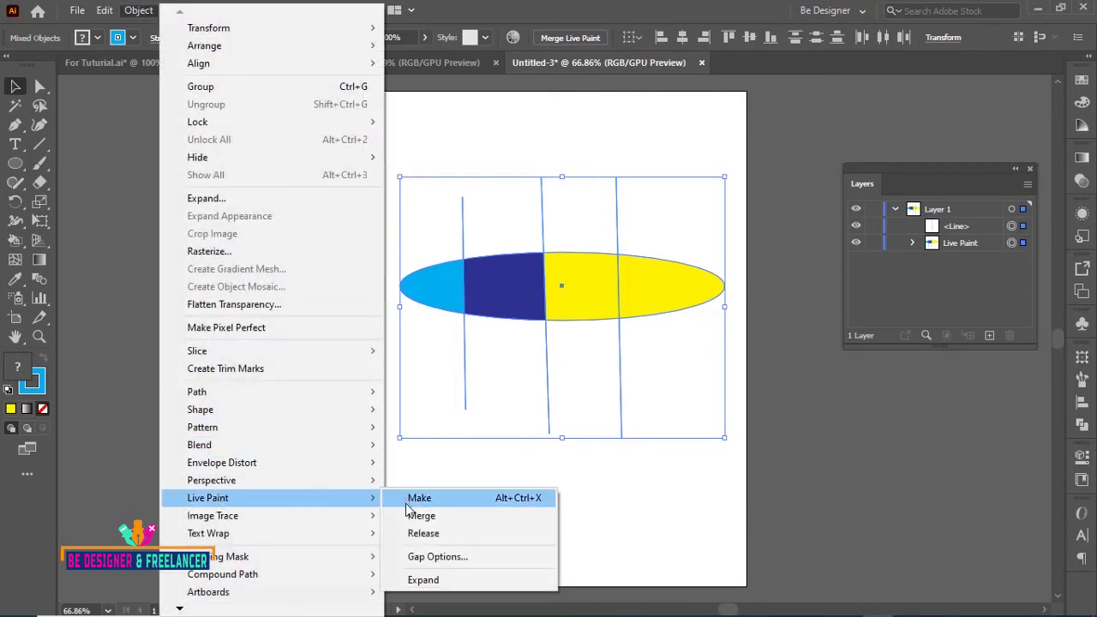
left_click(419, 519)
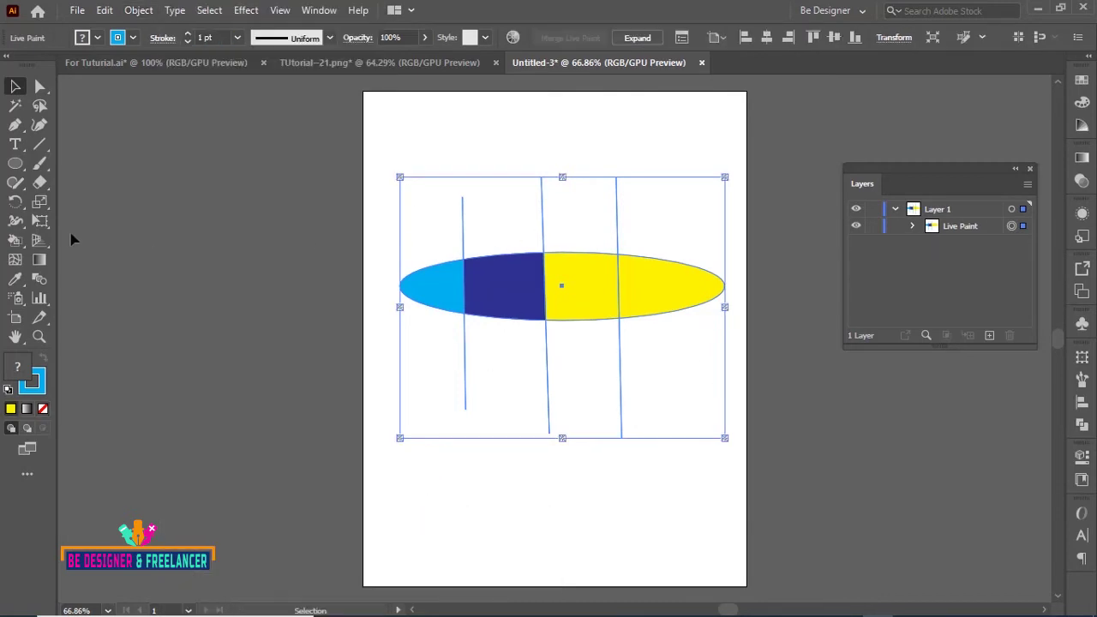
left_click(16, 240)
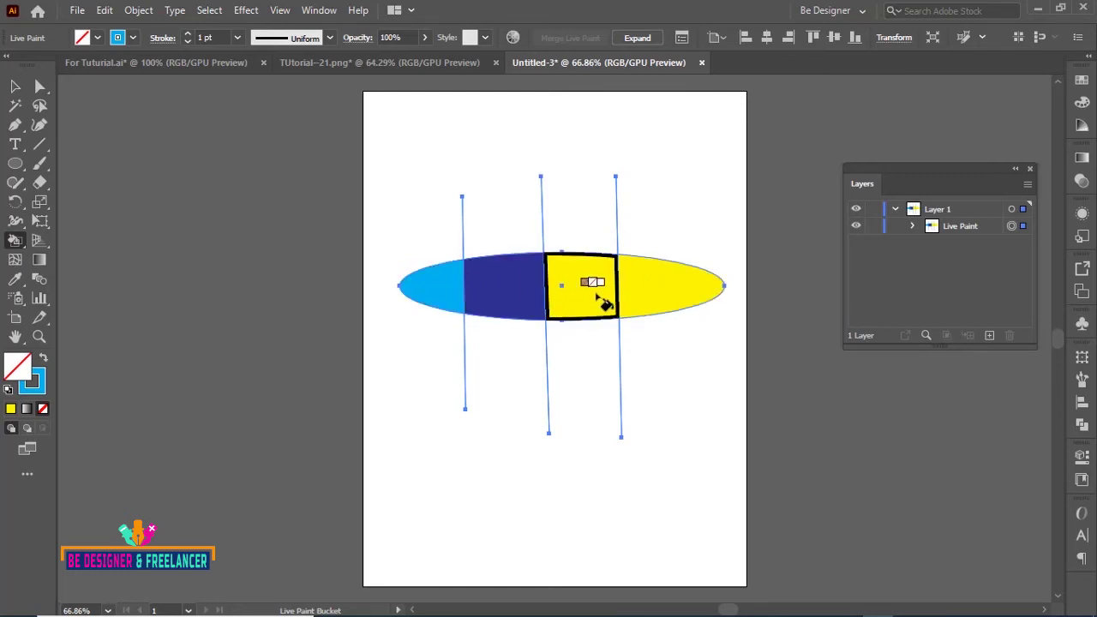
Fill the two newly split right-hand sections red and orange with the Live Paint Bucket
key("Right")
key("Right")
key("Right")
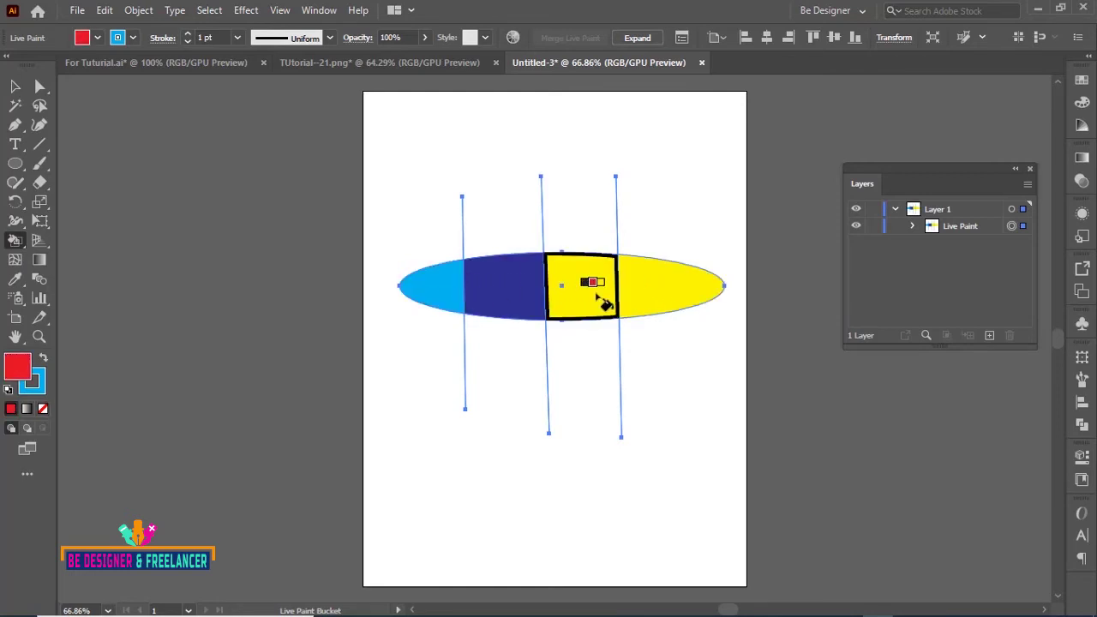
key("Right")
key("Right")
key("Right")
left_click(598, 297)
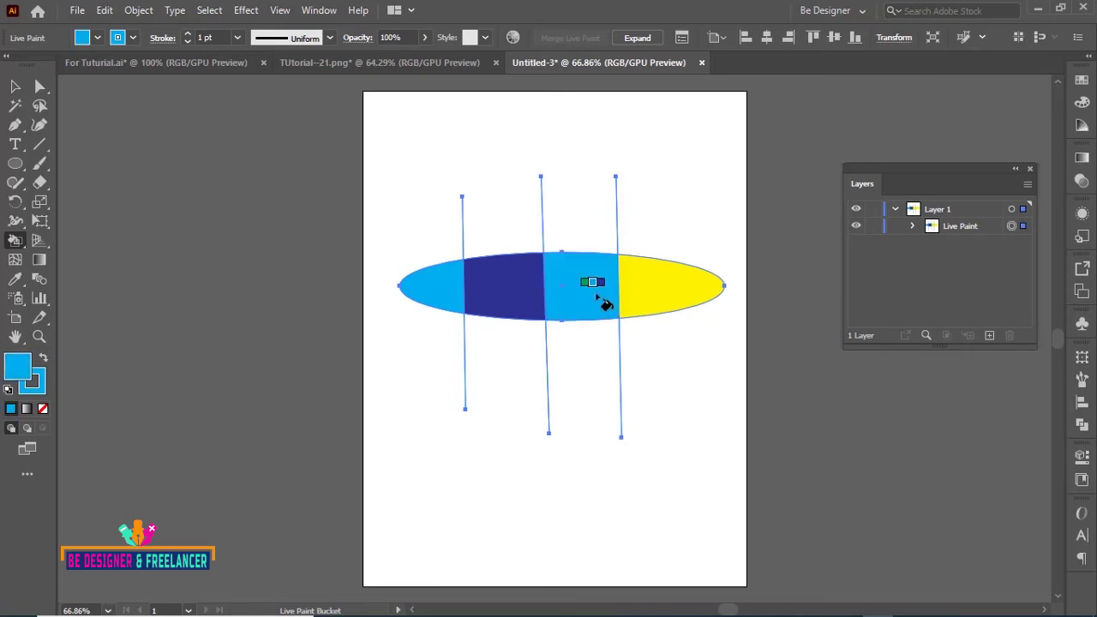
key("Right")
key("Right")
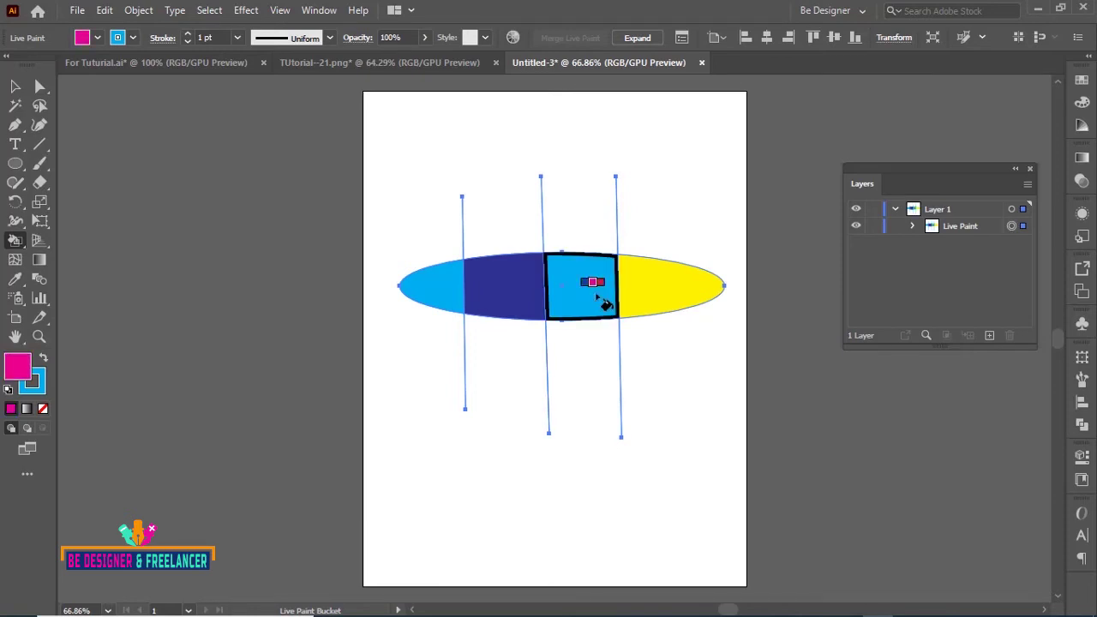
key("Right")
left_click(598, 297)
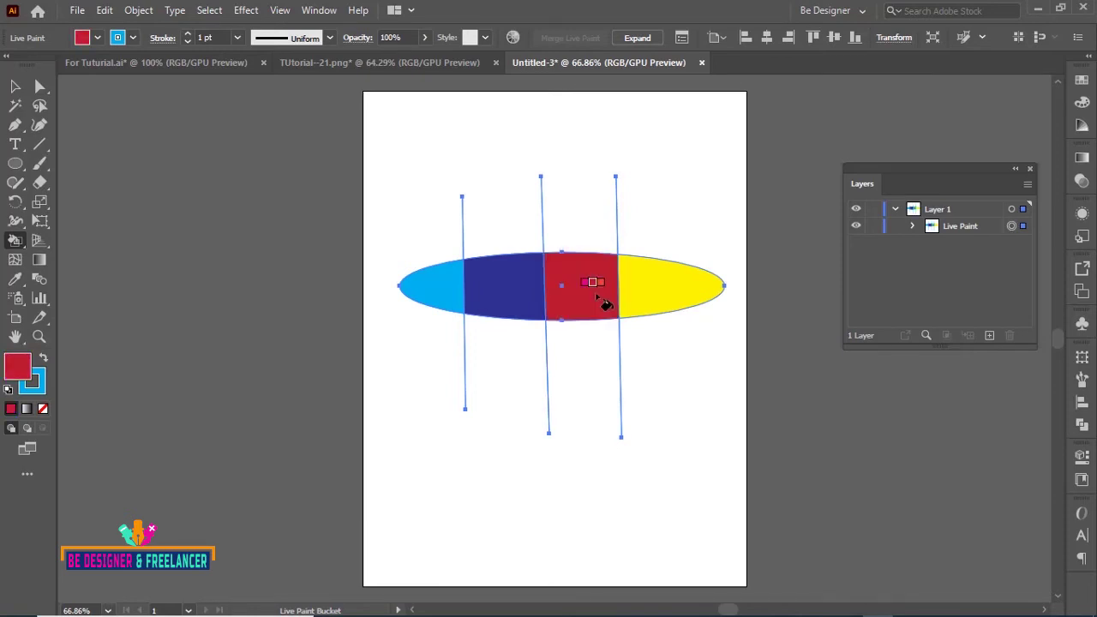
key("Right")
key("Right")
left_click(649, 296)
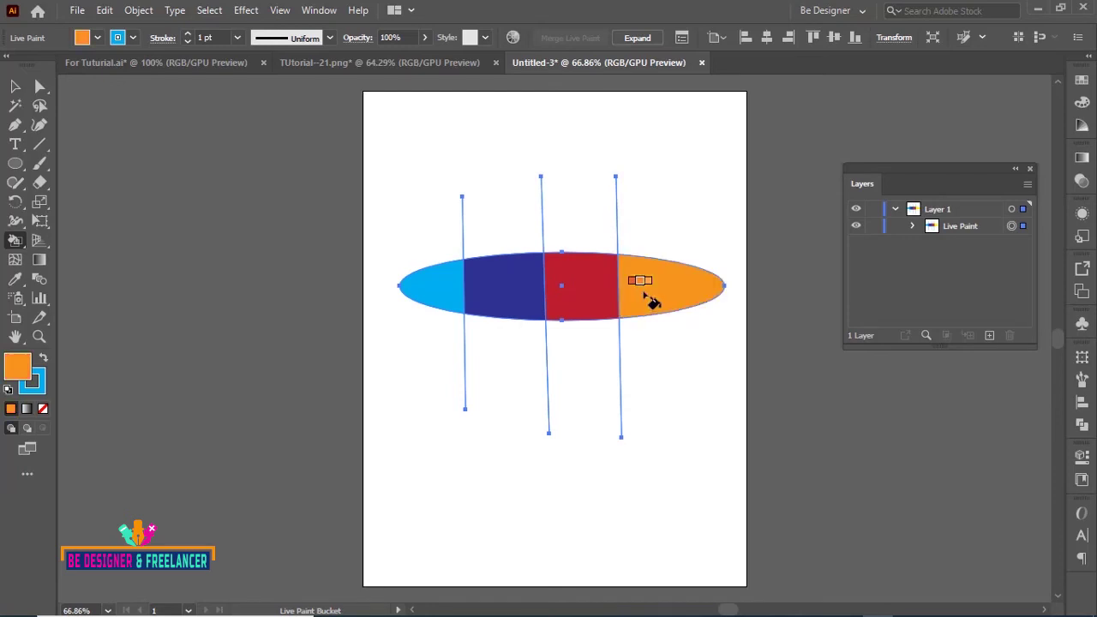
left_click(15, 86)
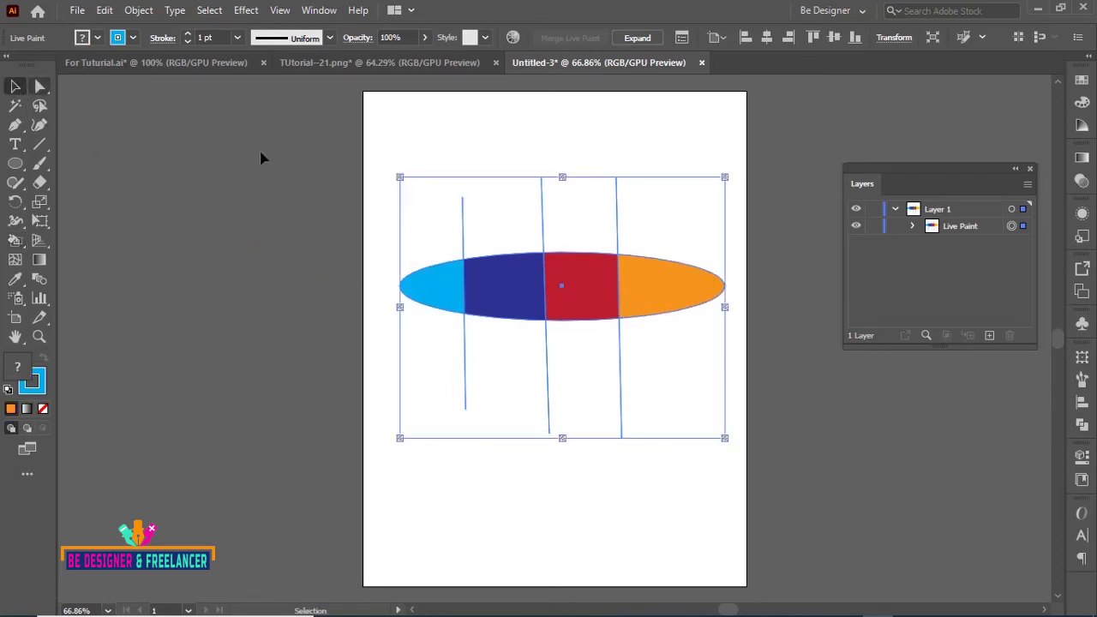
Select the whole striped Live Paint ellipse with its lines and delete it
left_click(476, 145)
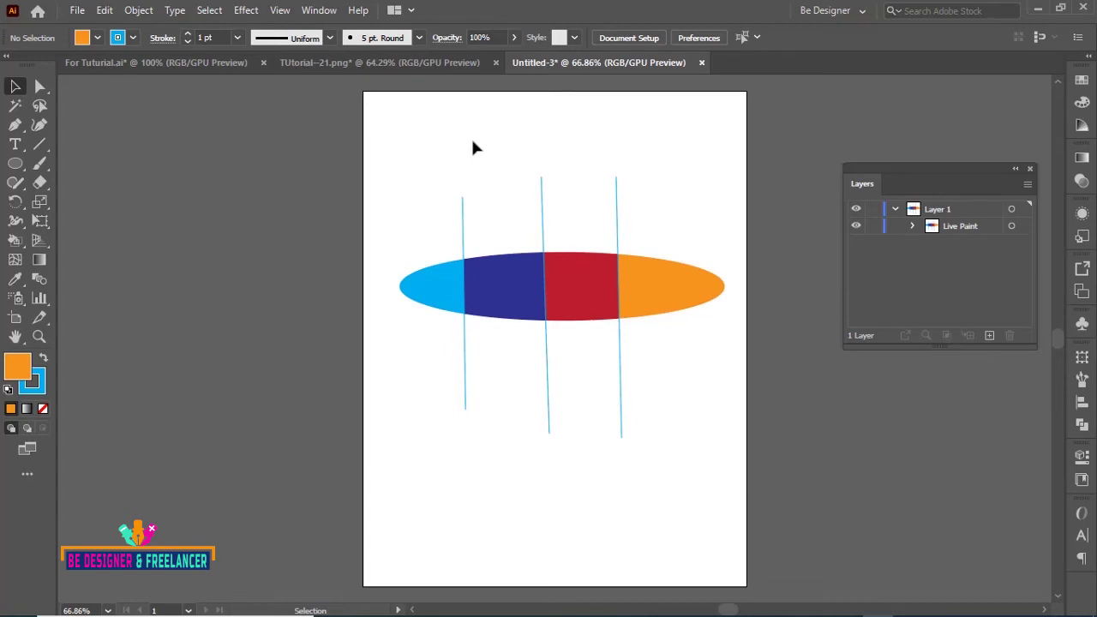
left_click(138, 10)
mouse_move(208, 497)
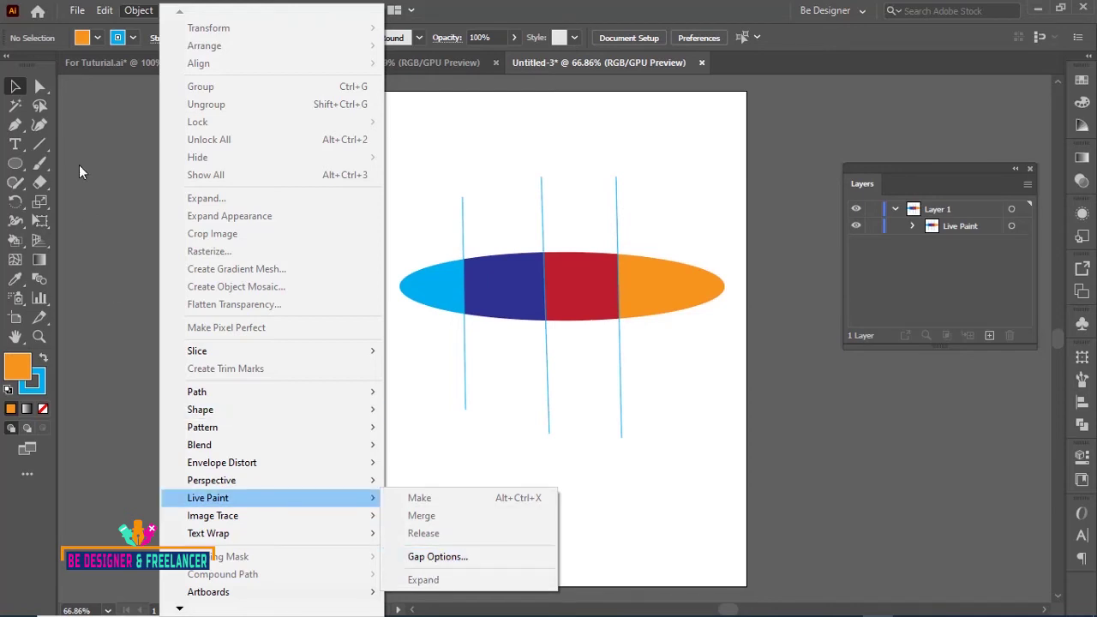
left_click(17, 86)
left_click_drag(426, 183, 722, 377)
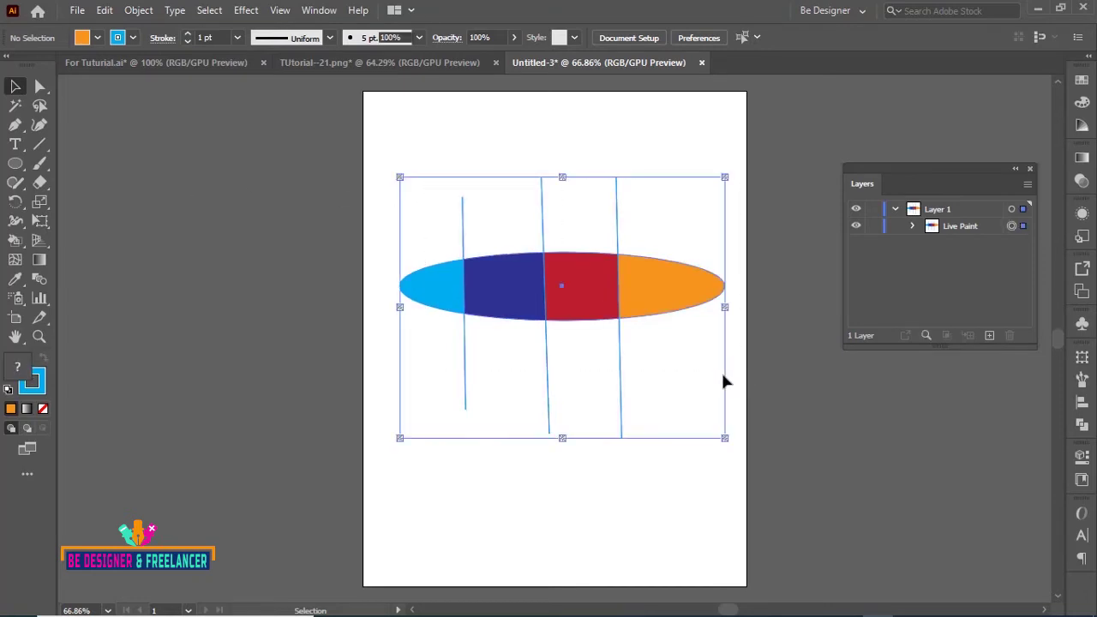
key("Delete")
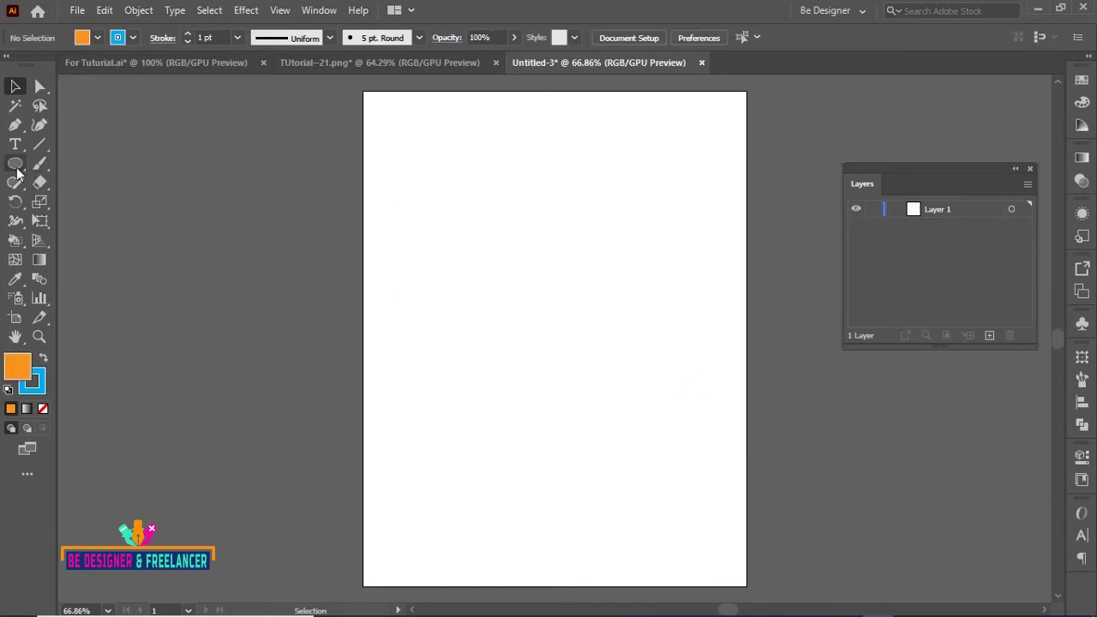
left_click(15, 163)
Draw an ellipse across the page centre and a vertical line through its centre
mouse_move(402, 254)
left_mouse_down()
mouse_move(712, 355)
mouse_move(725, 385)
left_mouse_up()
left_click(36, 145)
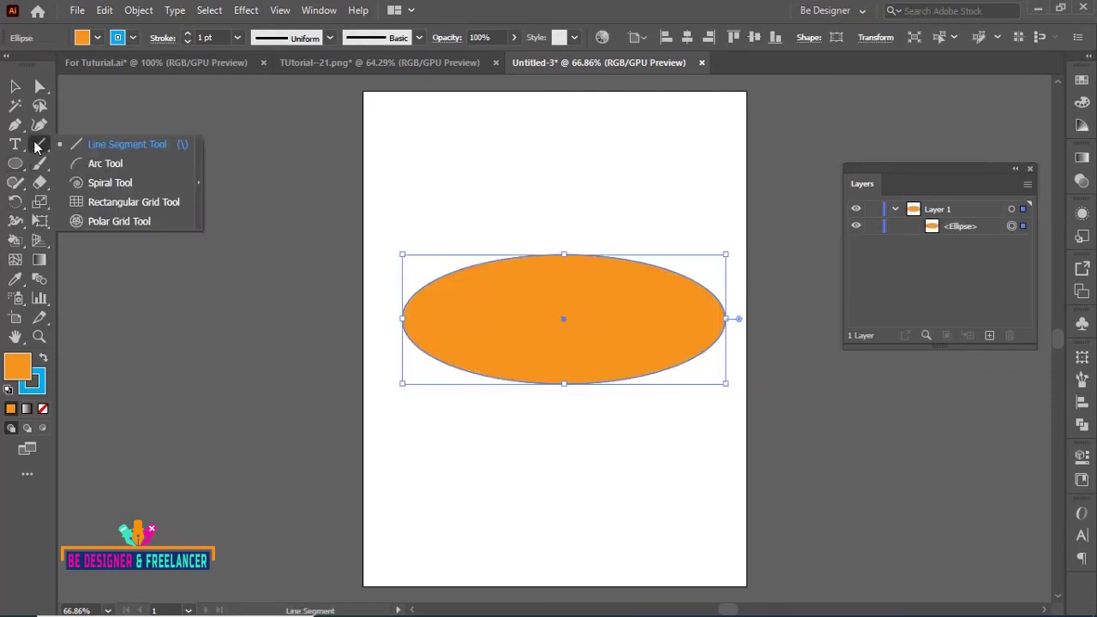
left_click(98, 146)
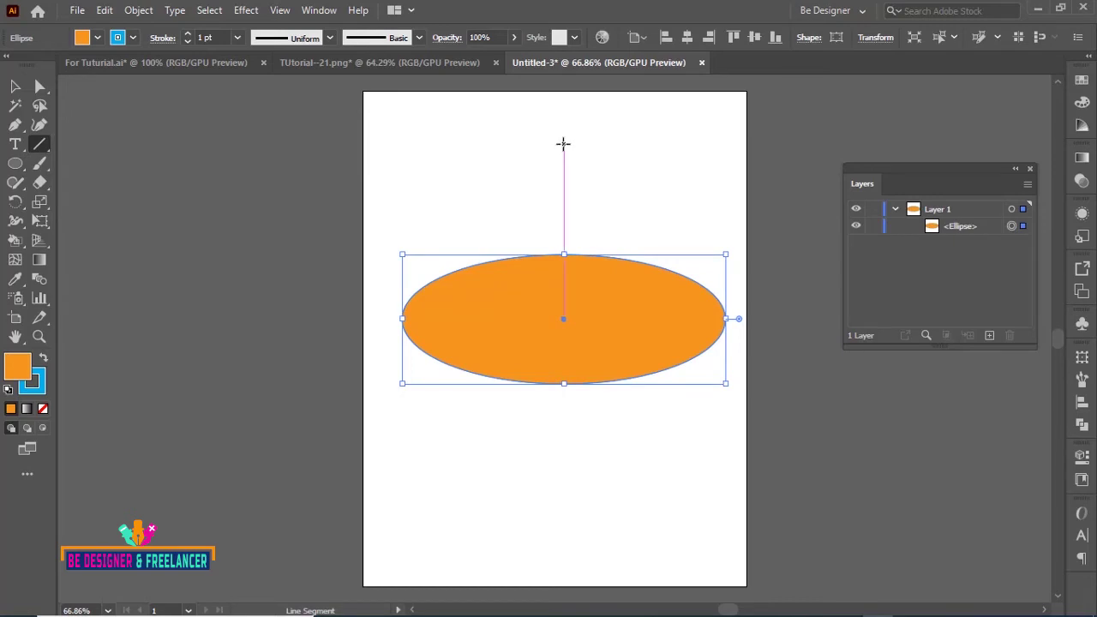
left_click_drag(563, 143, 564, 529)
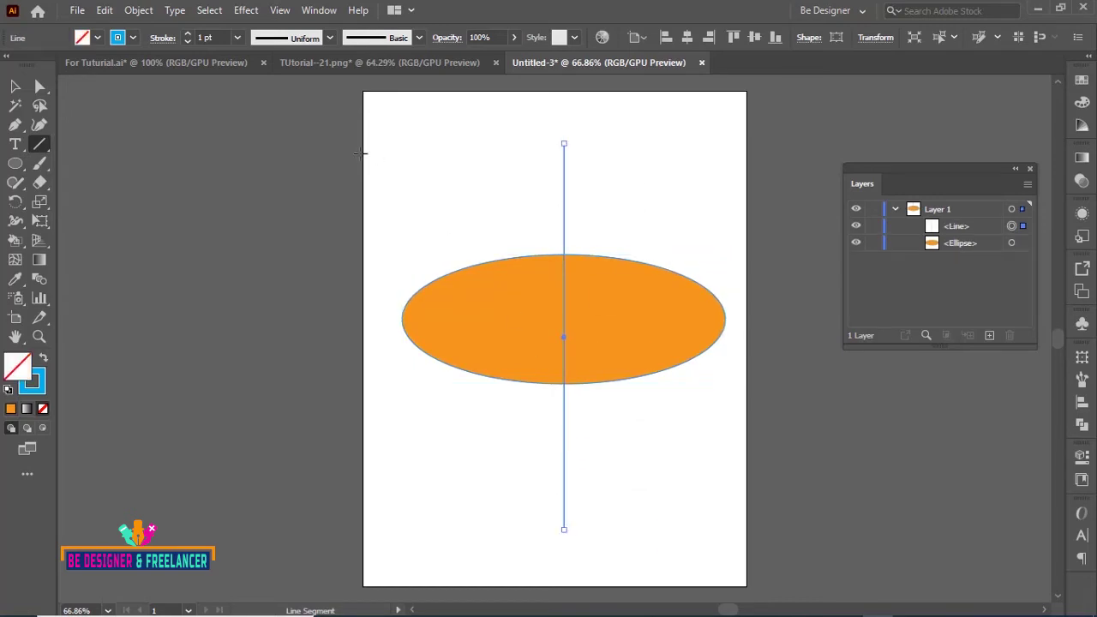
Set the stroke to 2 pt, add a horizontal line, and select all three objects
left_click(237, 37)
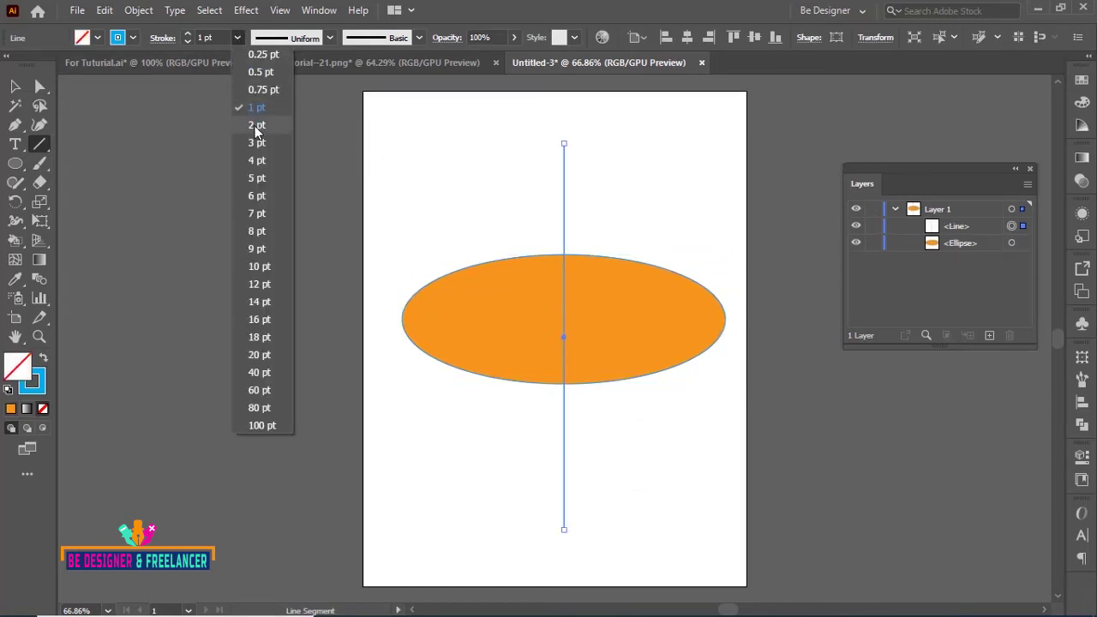
left_click(256, 125)
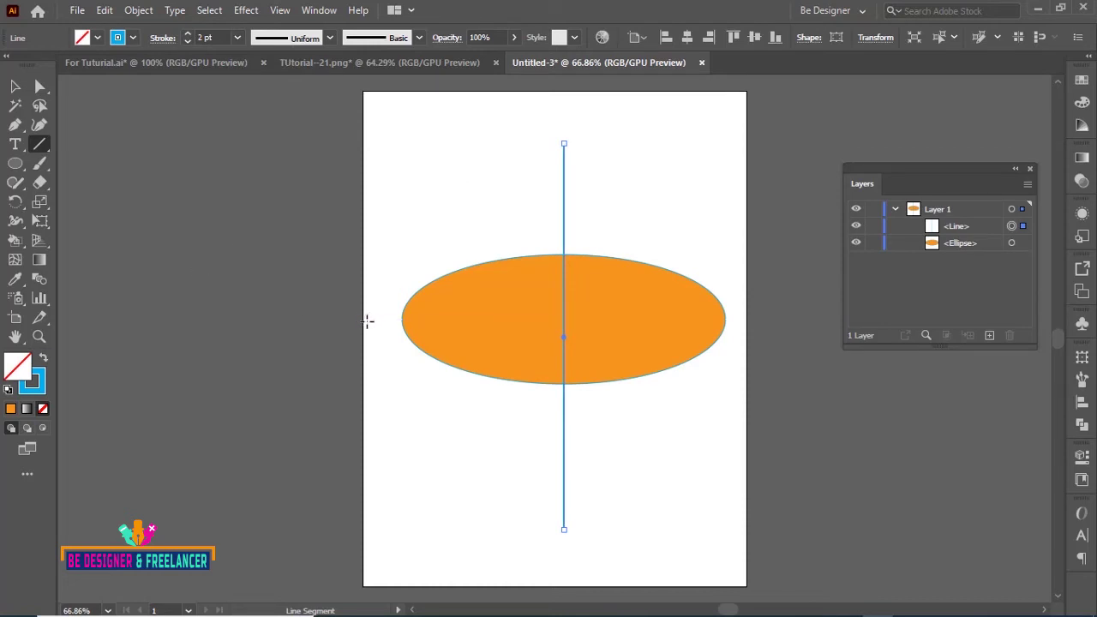
left_click_drag(331, 320, 716, 317)
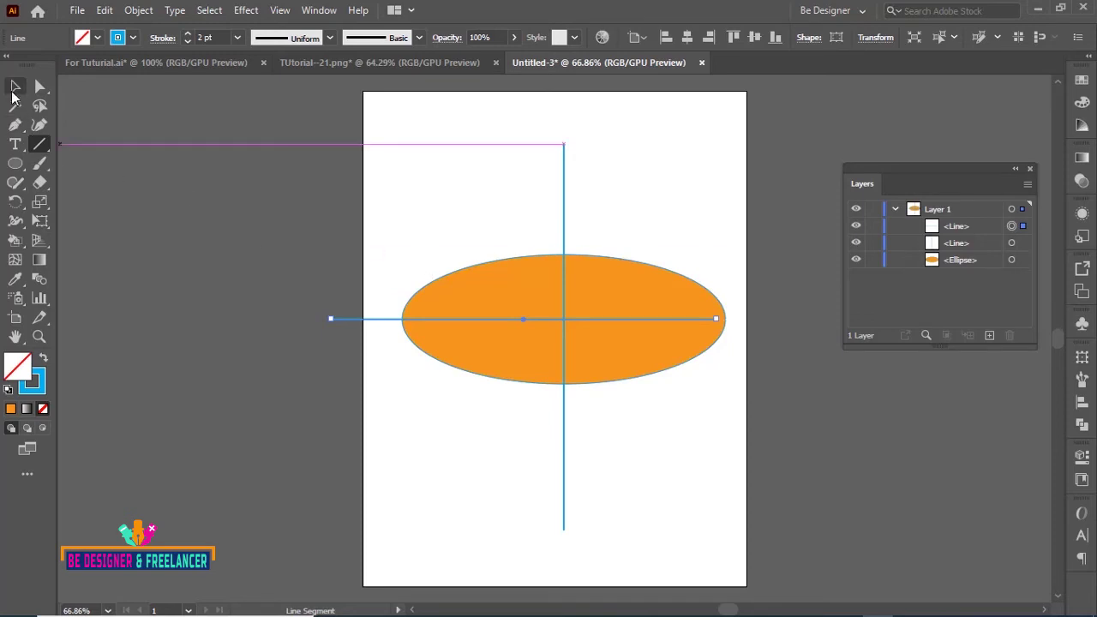
key("v")
left_click_drag(431, 167, 726, 394)
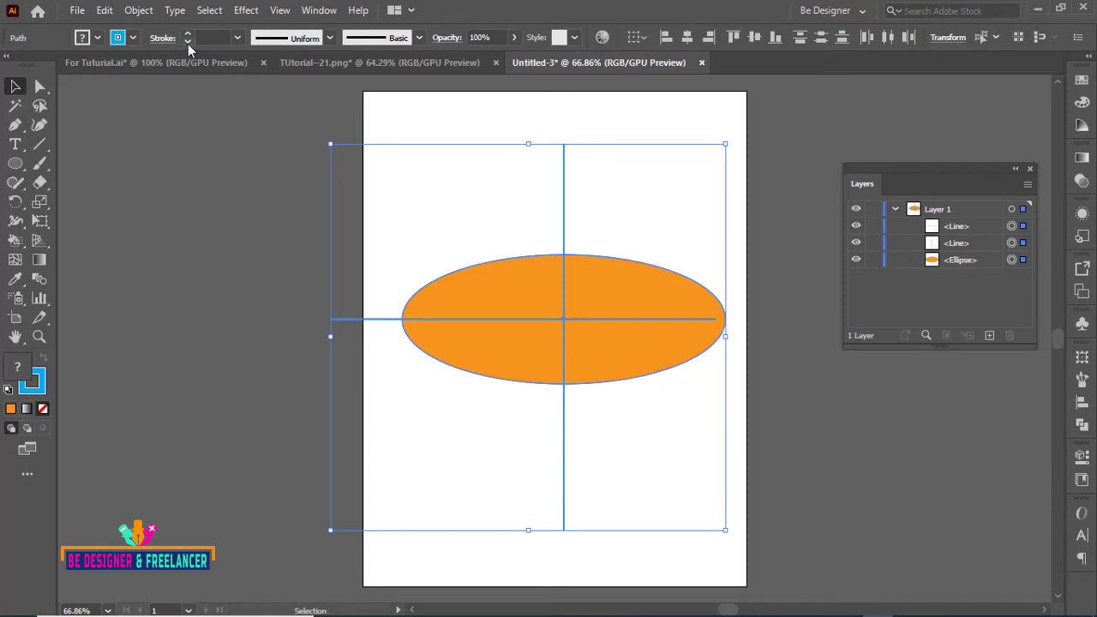
Make the ellipse and crossing lines a Live Paint group with the Live Paint Bucket
left_click(14, 240)
left_click_drag(15, 243, 51, 252)
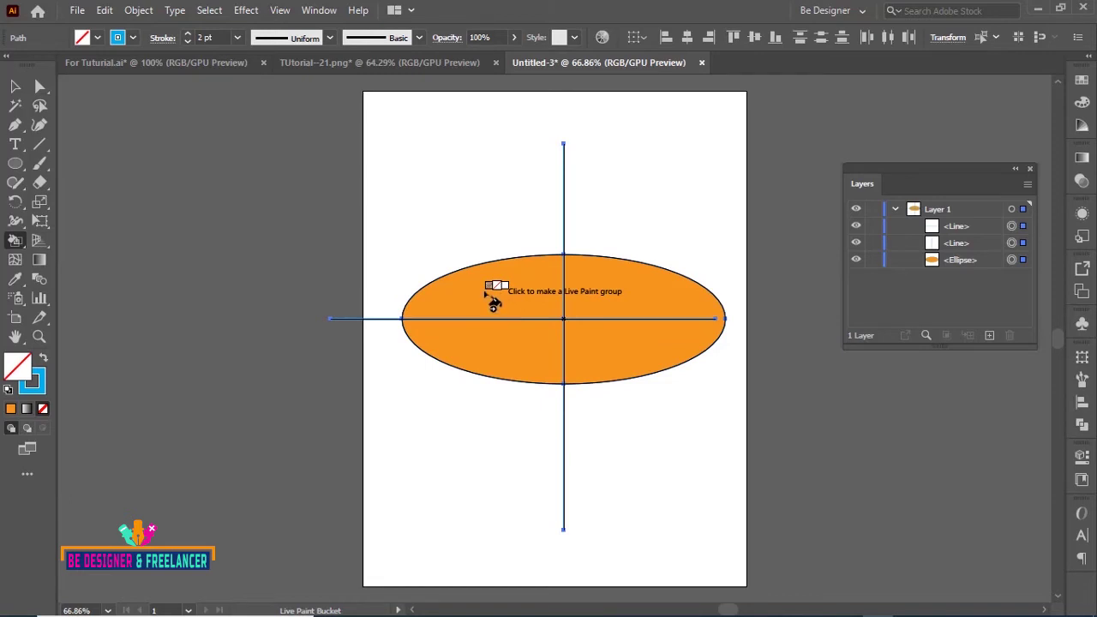
left_click(502, 301)
Paint the ellipse's upper-left quarter yellow
key("Right")
key("Right")
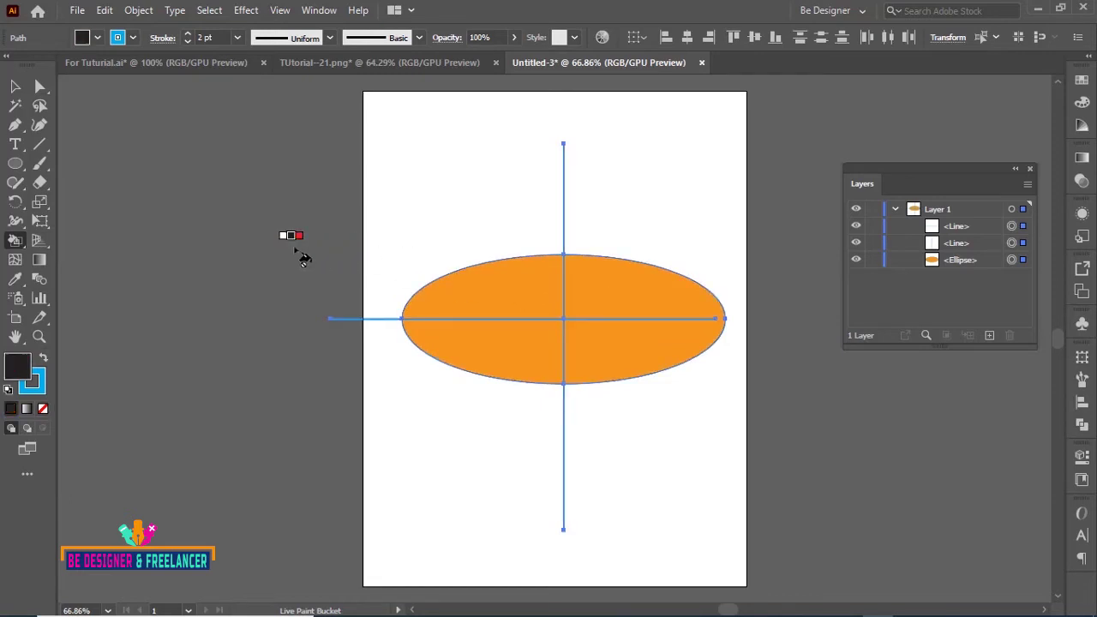
key("Right")
key("Right")
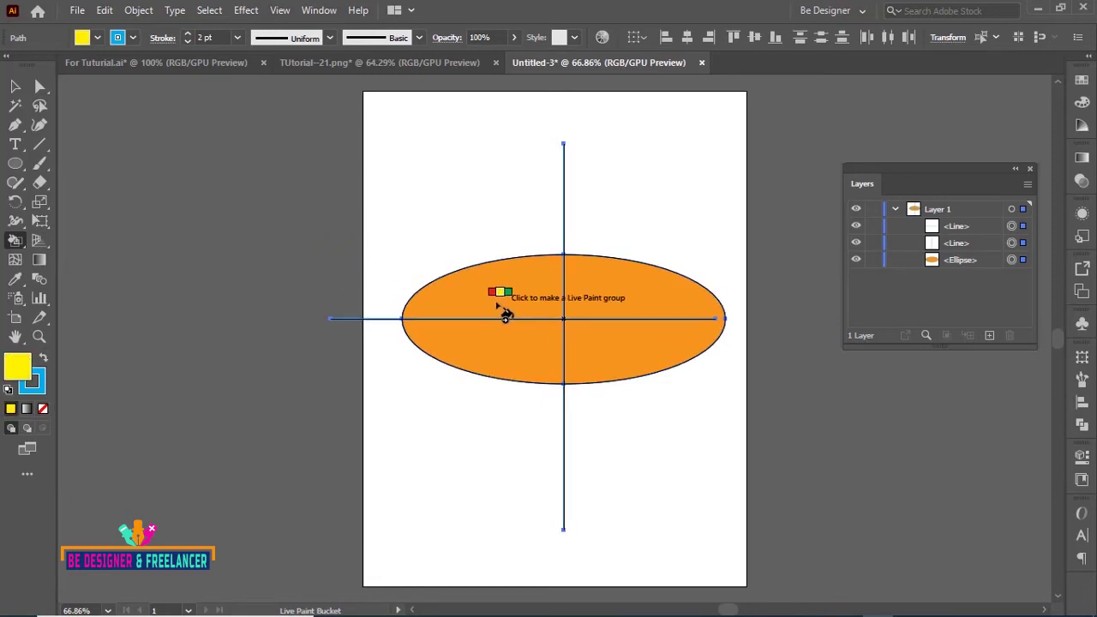
left_click(499, 309)
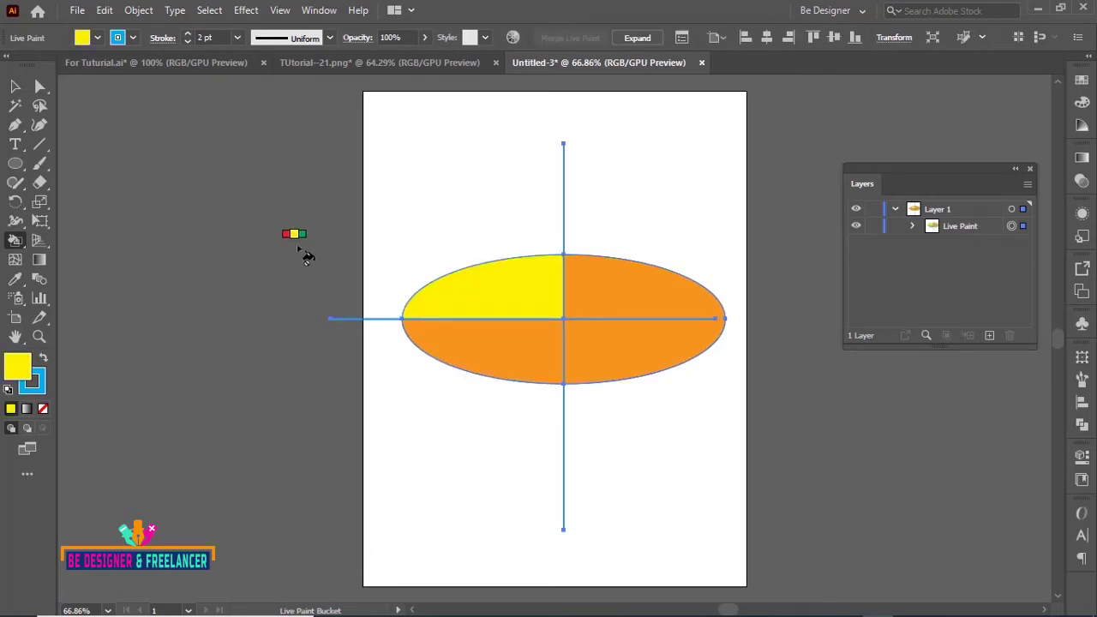
Paint the lower-left quarter light blue, then try dark green on the right half and undo it
key("Right")
key("Right")
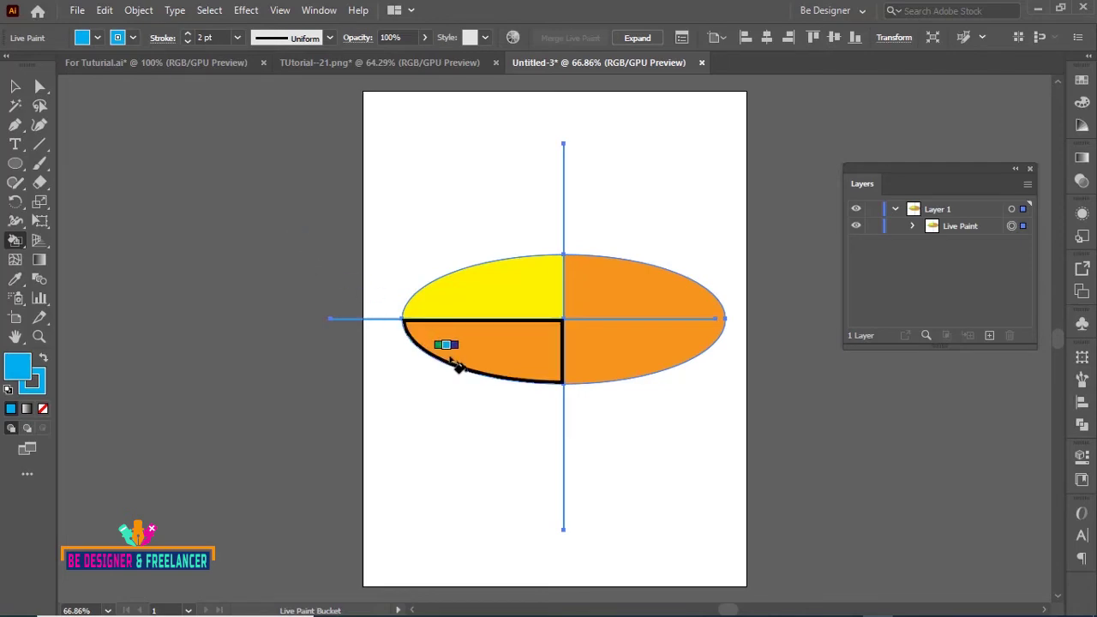
left_click(497, 363)
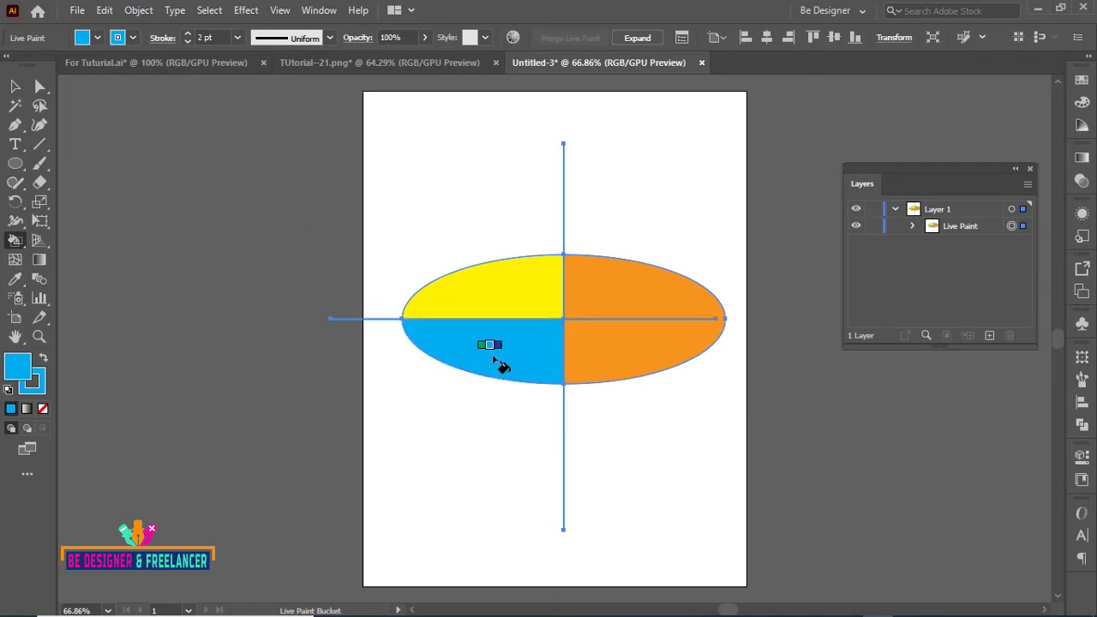
key("Right")
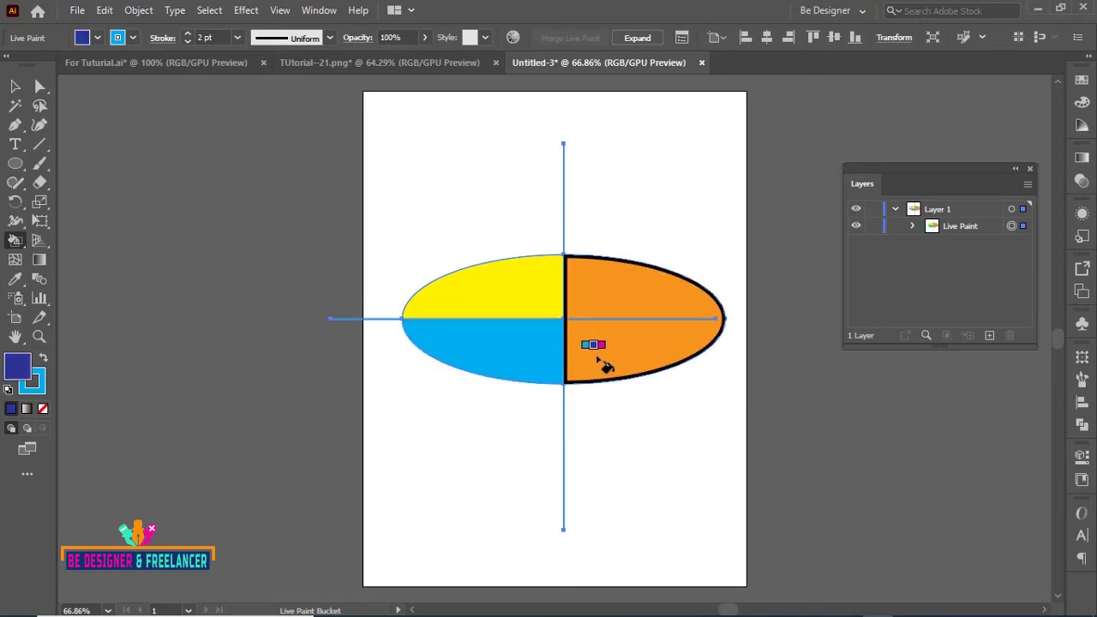
key("Right")
key("Right")
key("Right")
key("Right")
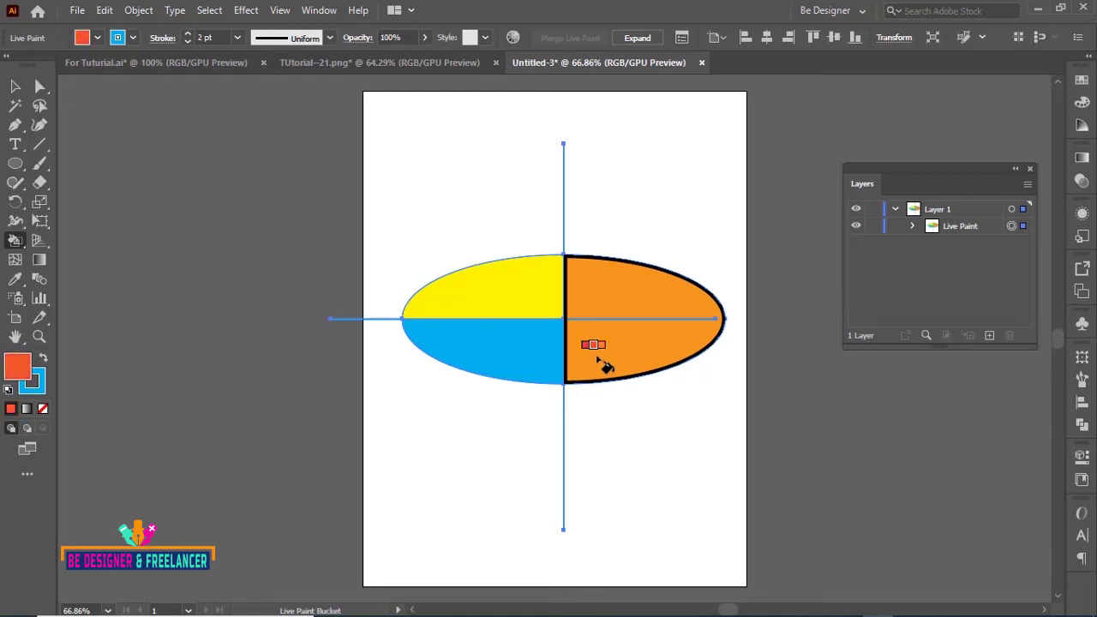
key("Right")
key("Right")
key("Right")
key("Right")
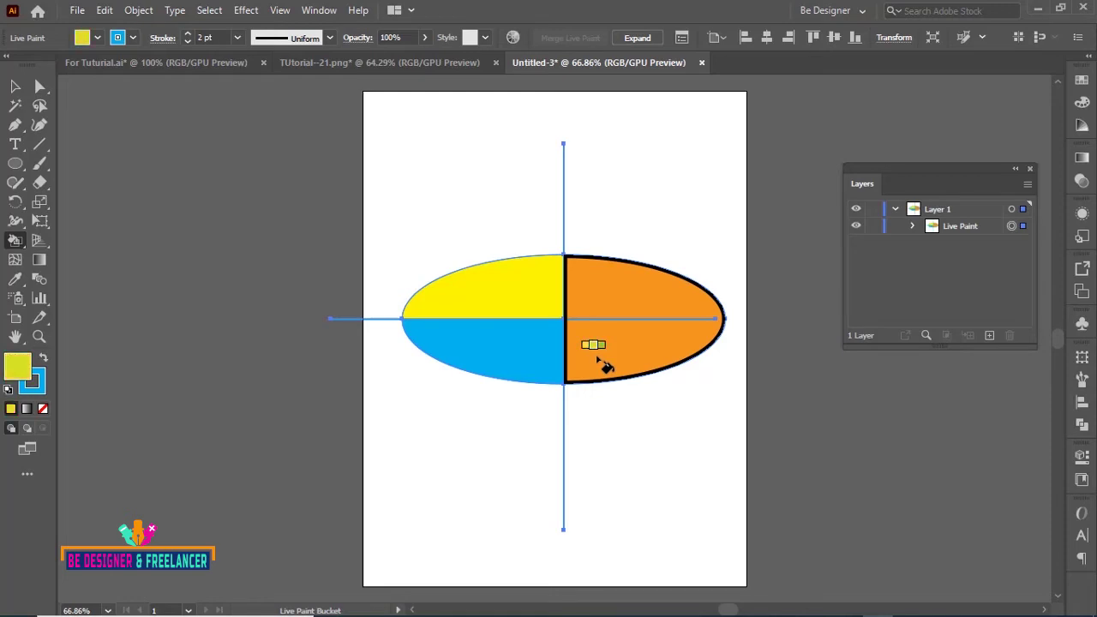
key("Right")
key("Right")
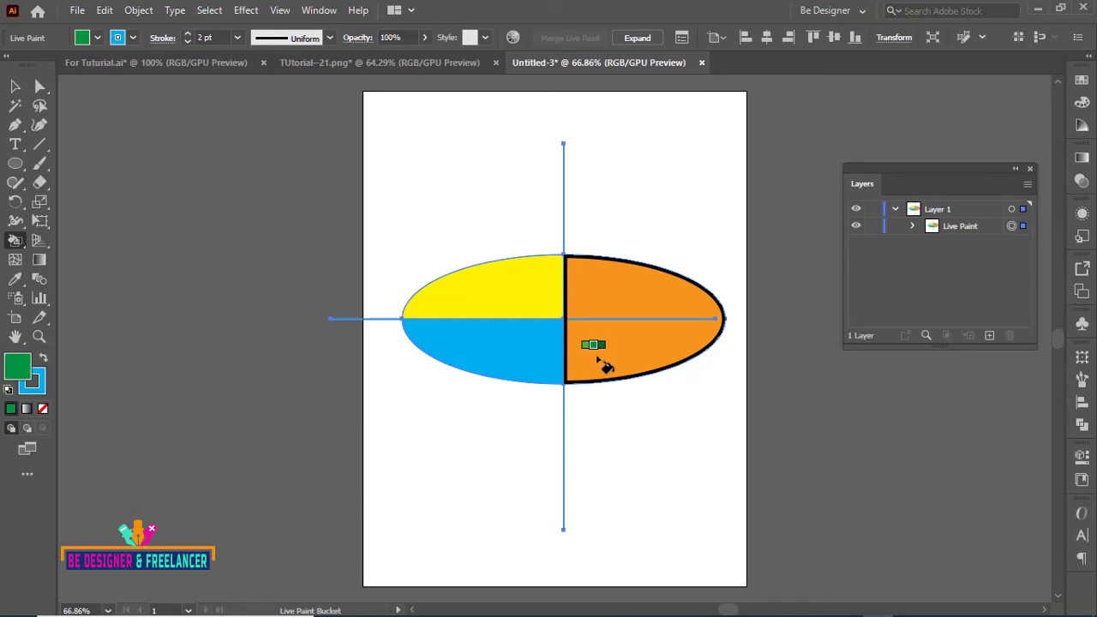
key("Right")
key("Right")
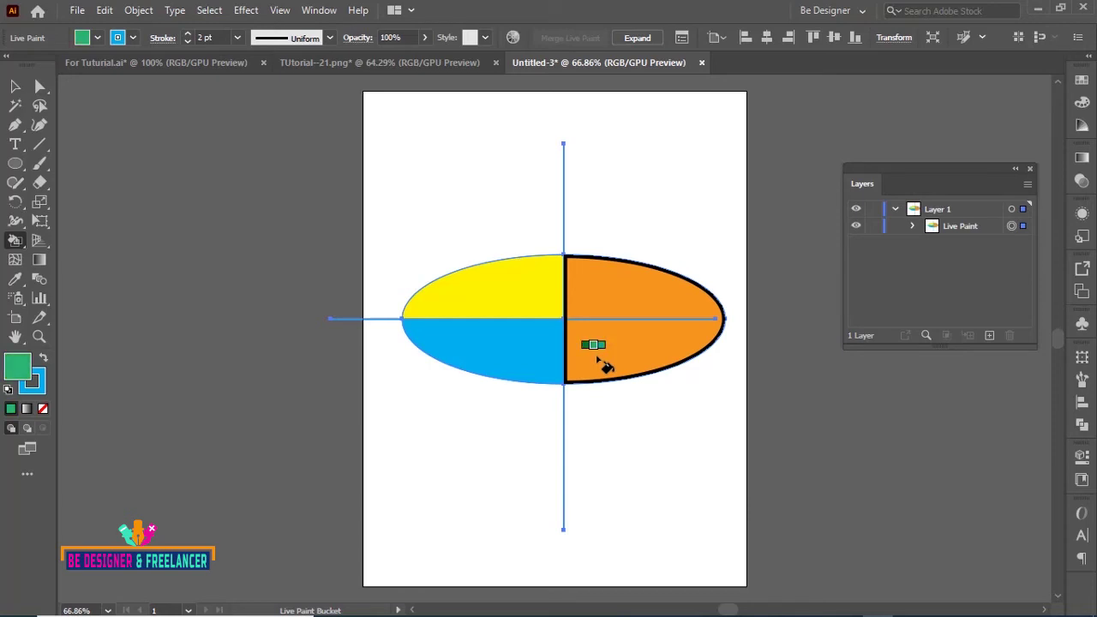
key("Right")
left_click(600, 358)
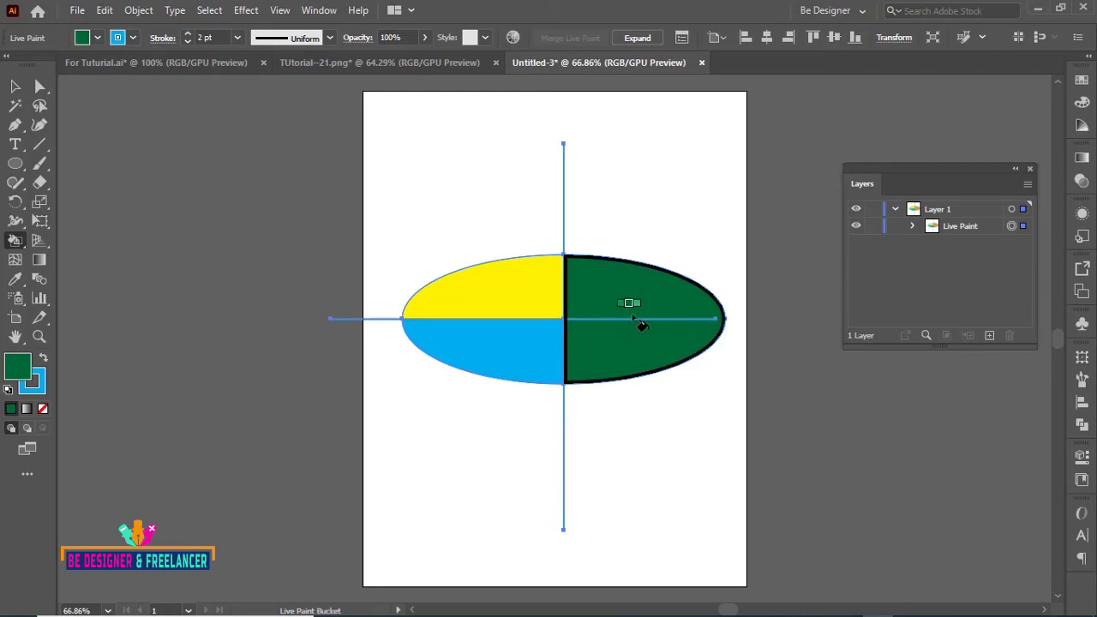
key("ctrl+z")
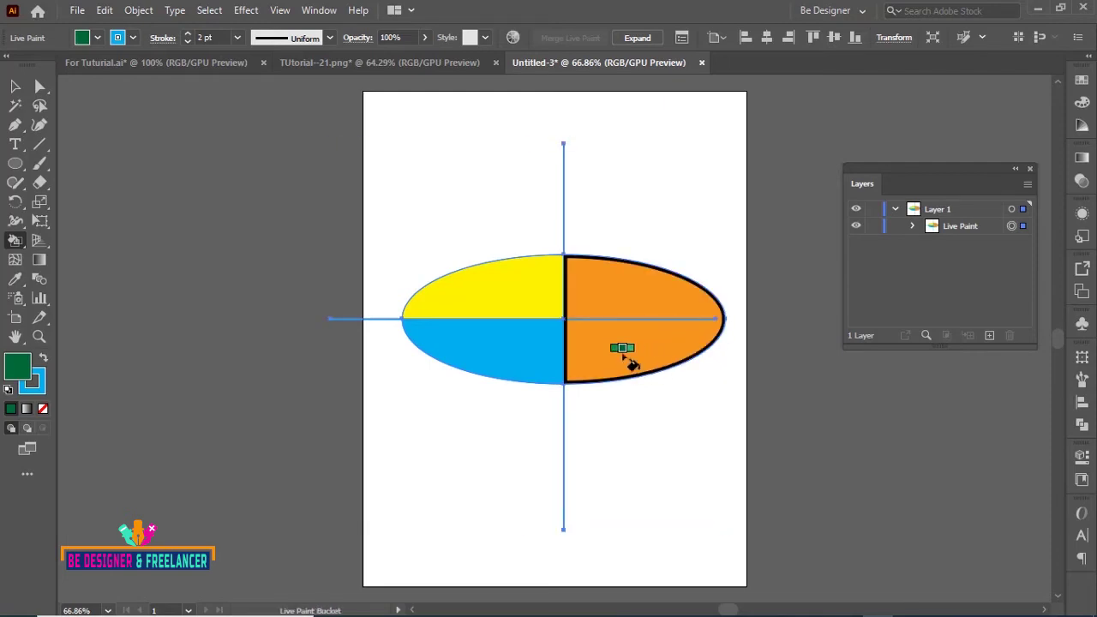
Try dark navy on the right half, undo it, and zoom in on the ellipse
key("Right")
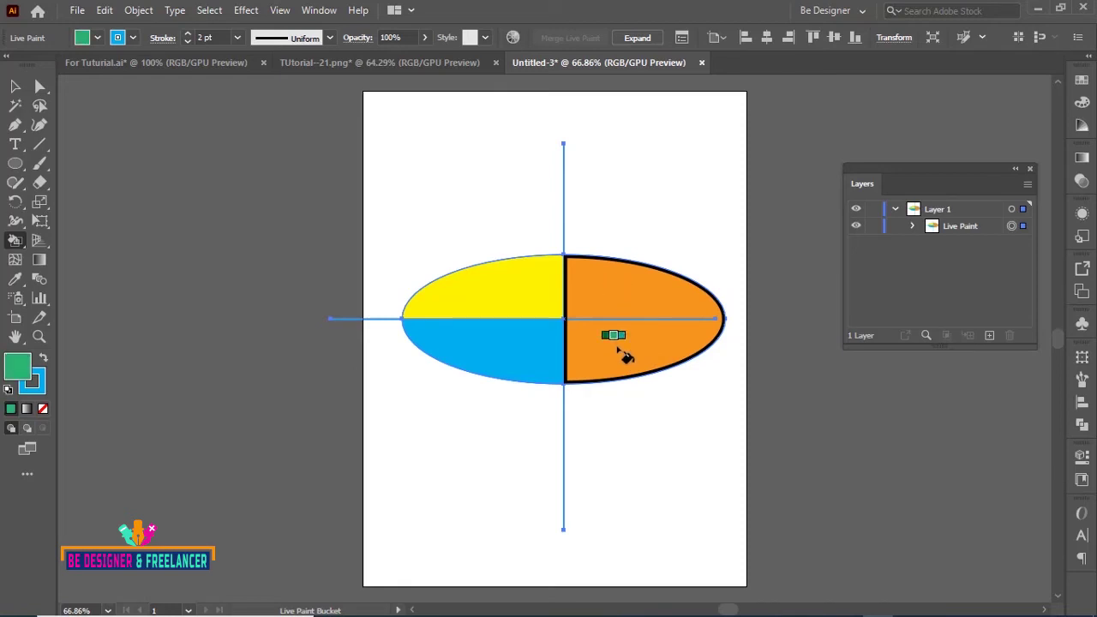
key("Right")
key("Right")
key("Right")
key("Right")
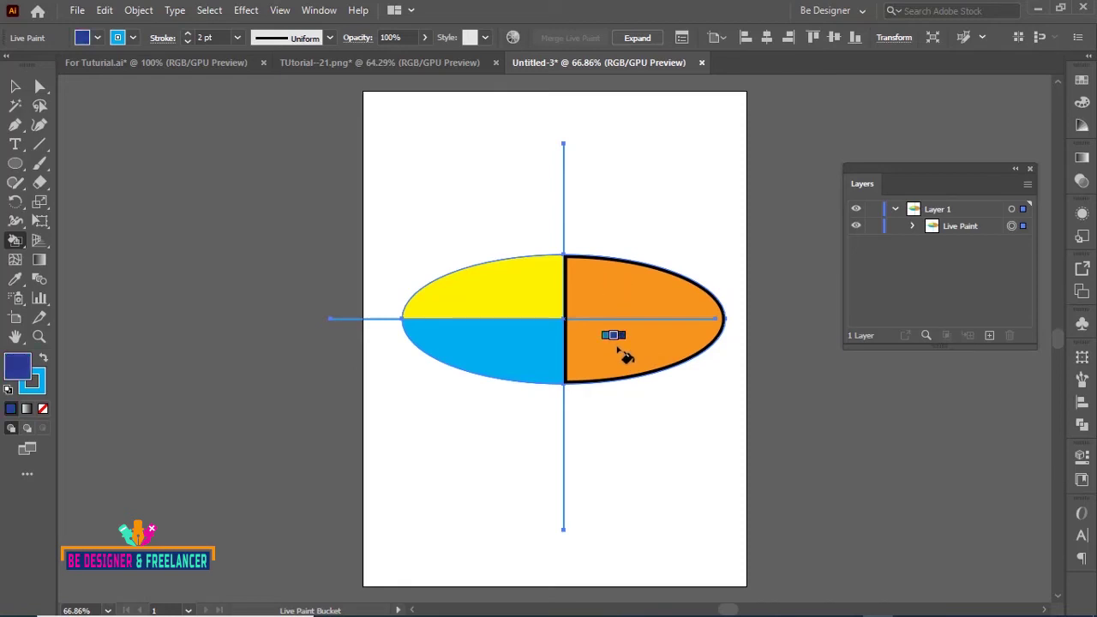
left_click(615, 355)
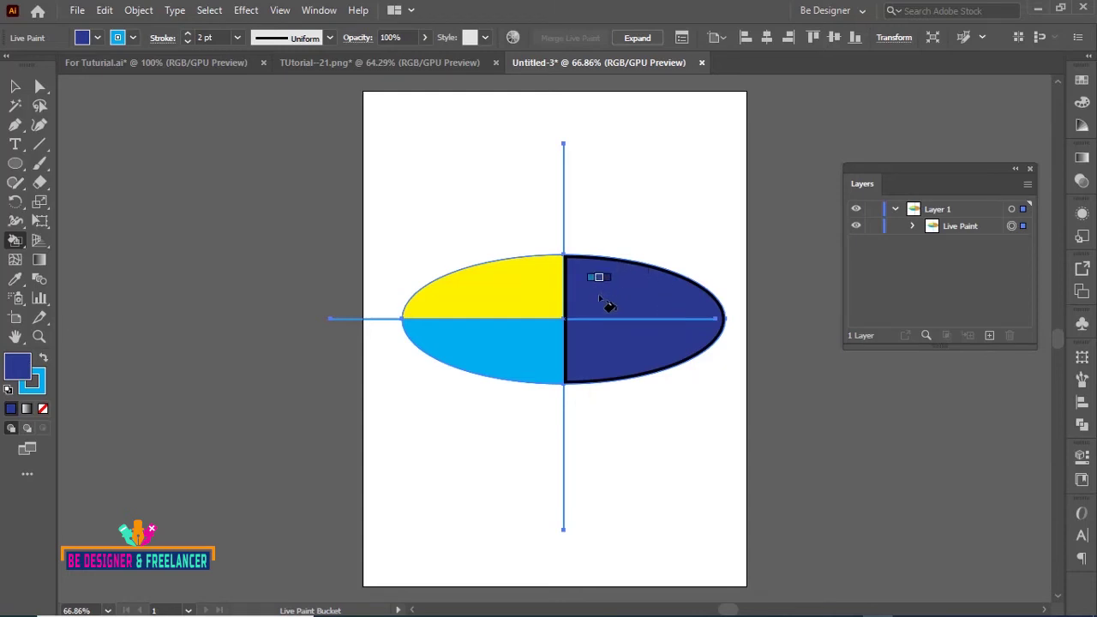
key("ctrl+z")
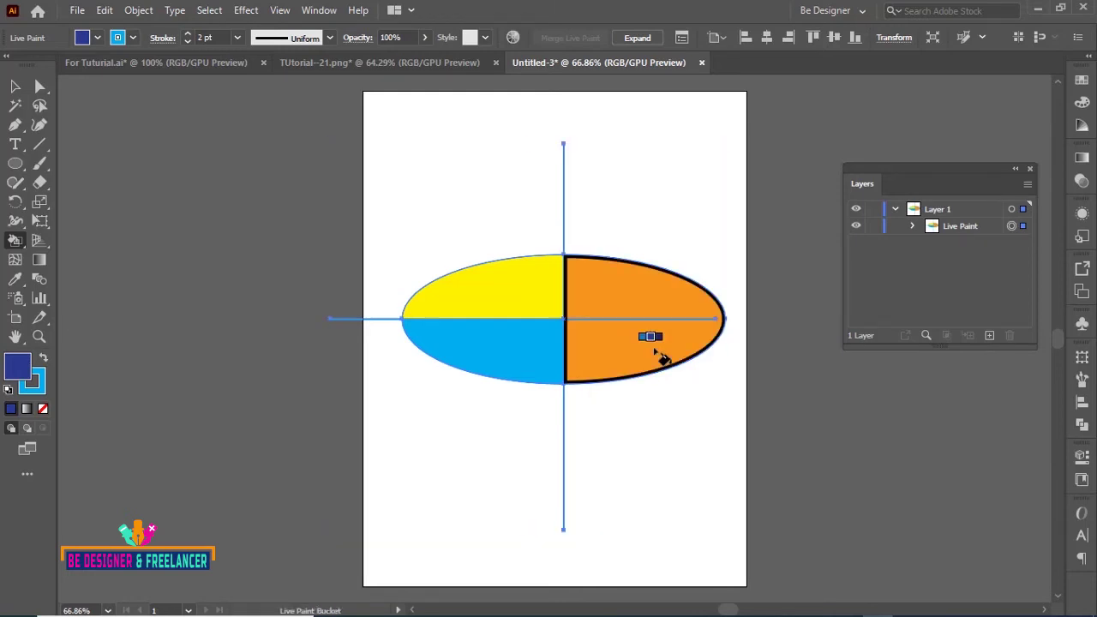
key("ctrl+equal")
key("ctrl+equal")
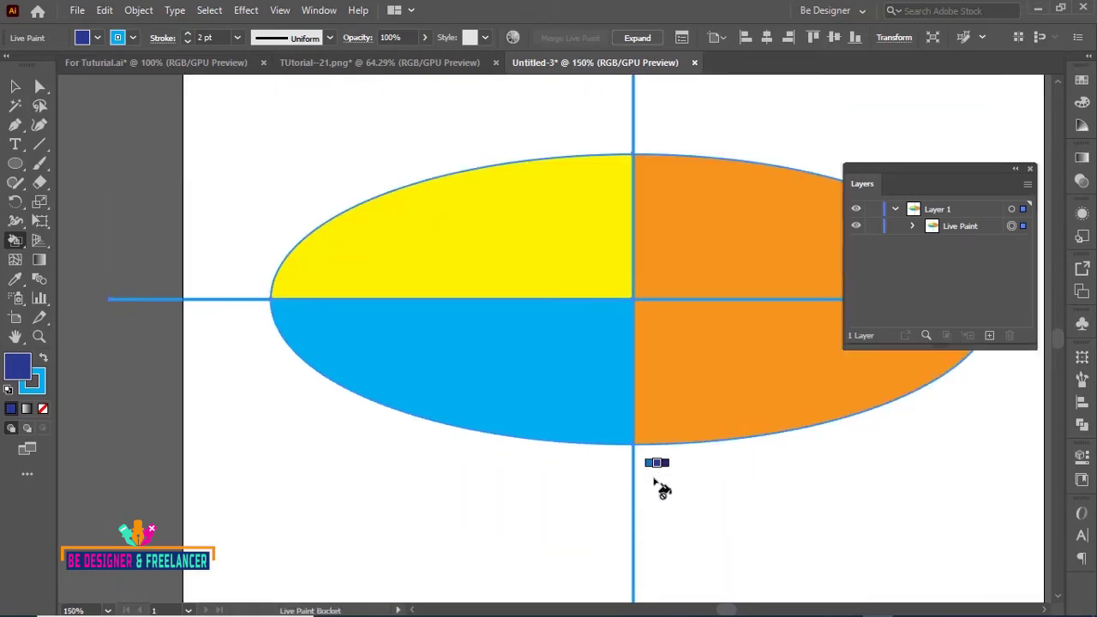
Pan until the whole quartered ellipse is visible and open the Object menu's Live Paint commands
left_click_drag(800, 462, 398, 465)
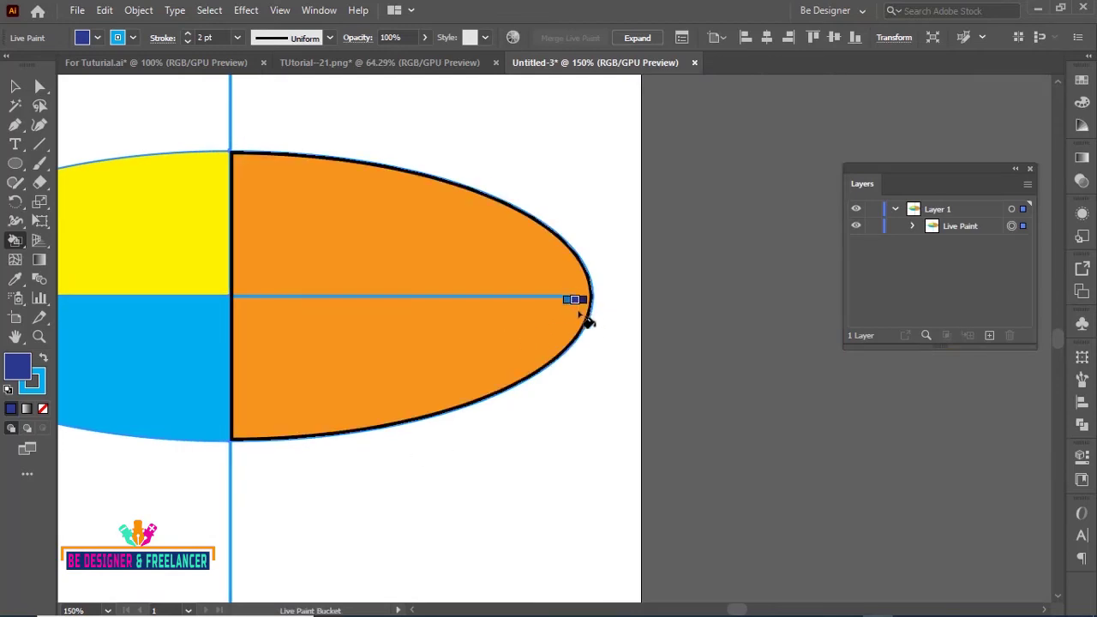
key("space")
left_click_drag(418, 455, 606, 457)
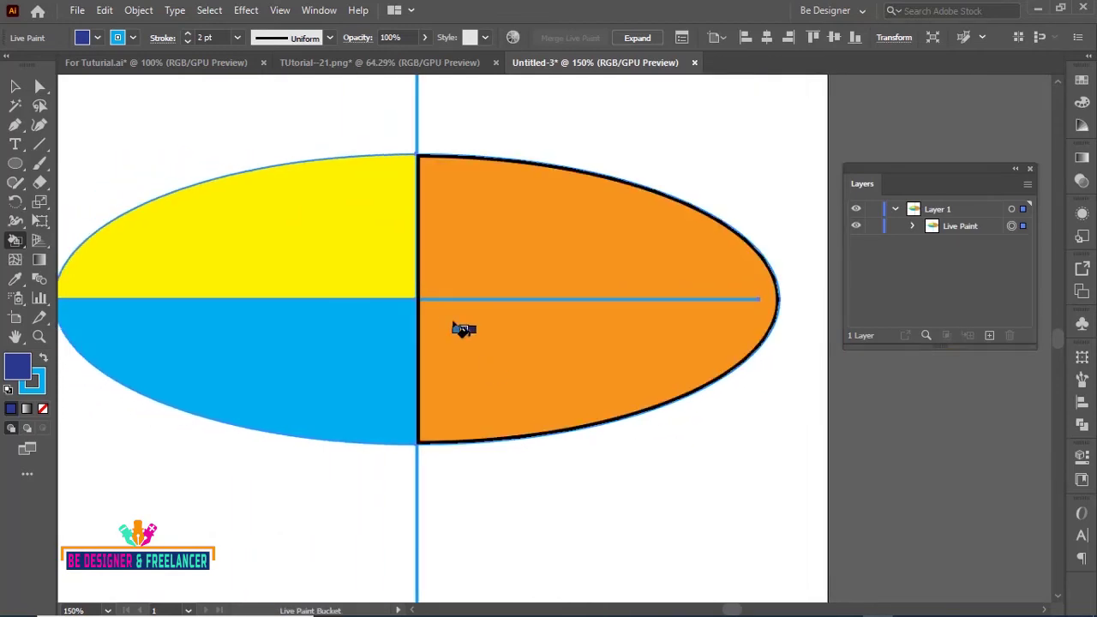
left_click(136, 11)
mouse_move(208, 498)
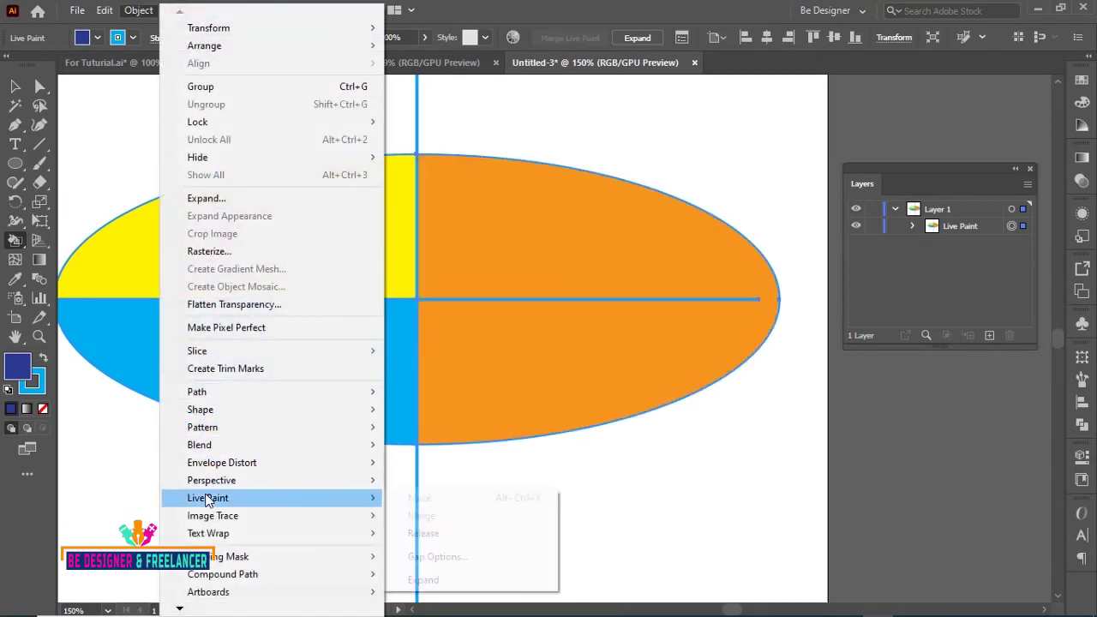
In Live Paint Gap Options, move the dialog aside and try Medium, Large, then Custom Gaps (12 pt)
left_click(446, 558)
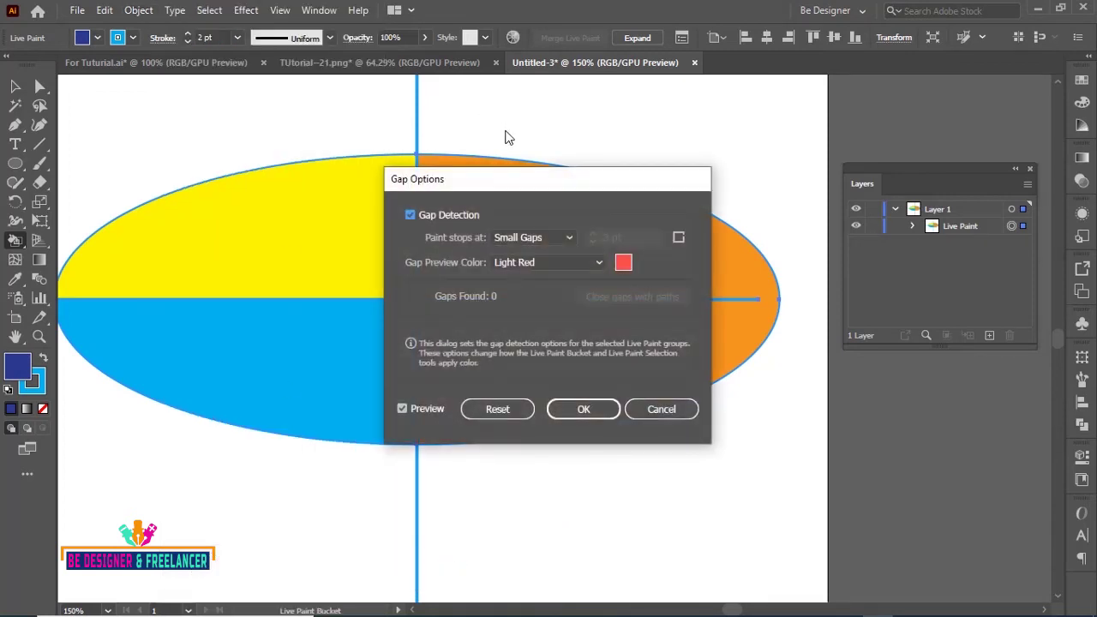
left_click_drag(517, 188, 304, 160)
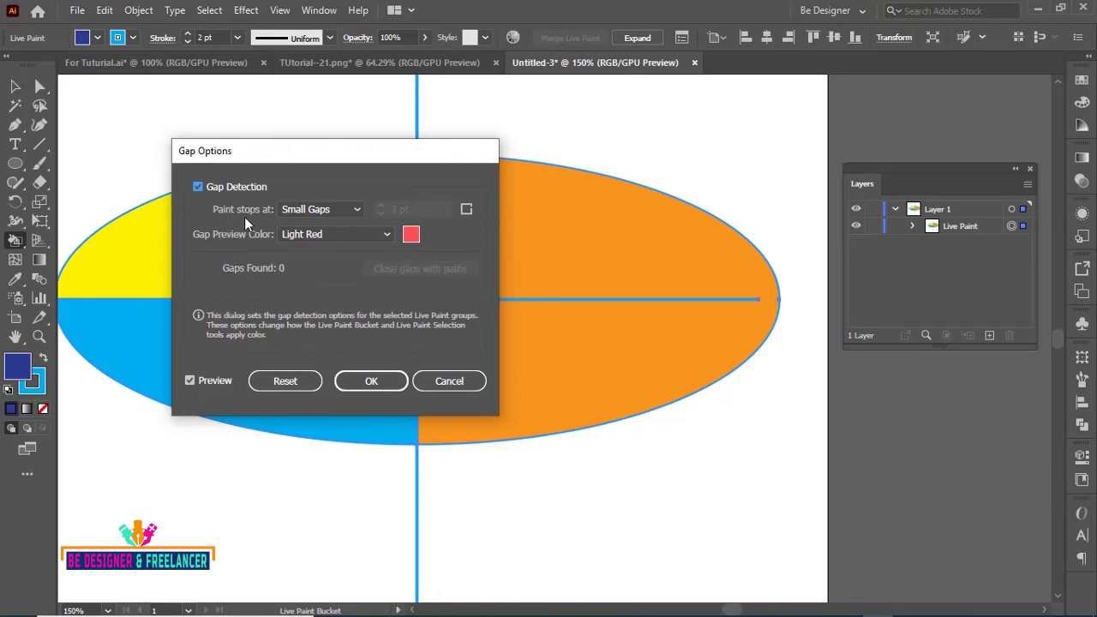
left_click(359, 210)
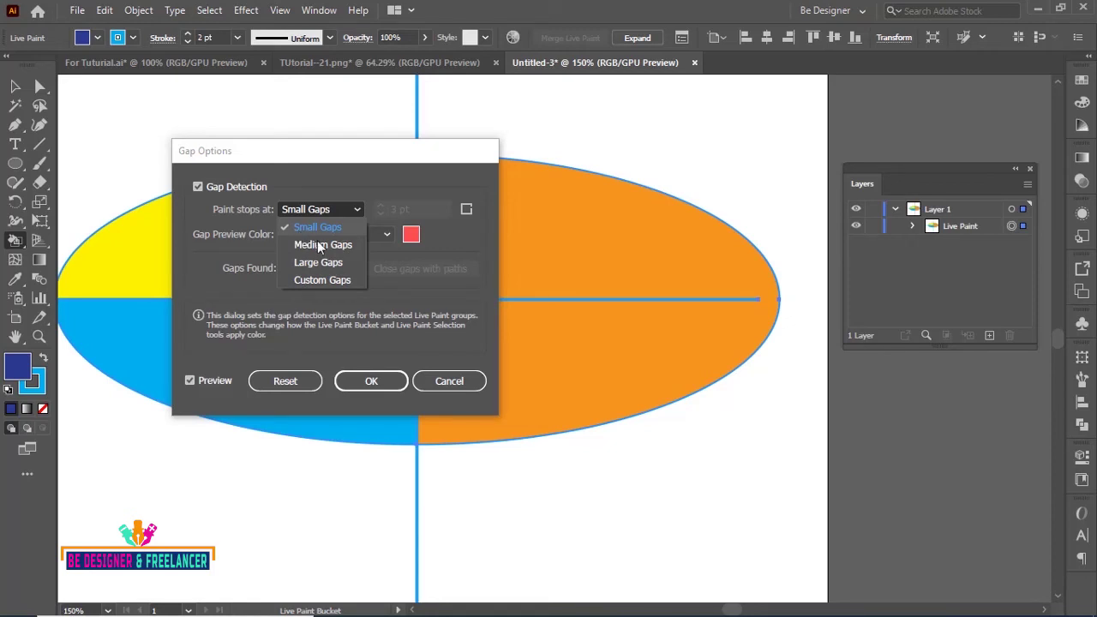
left_click(318, 246)
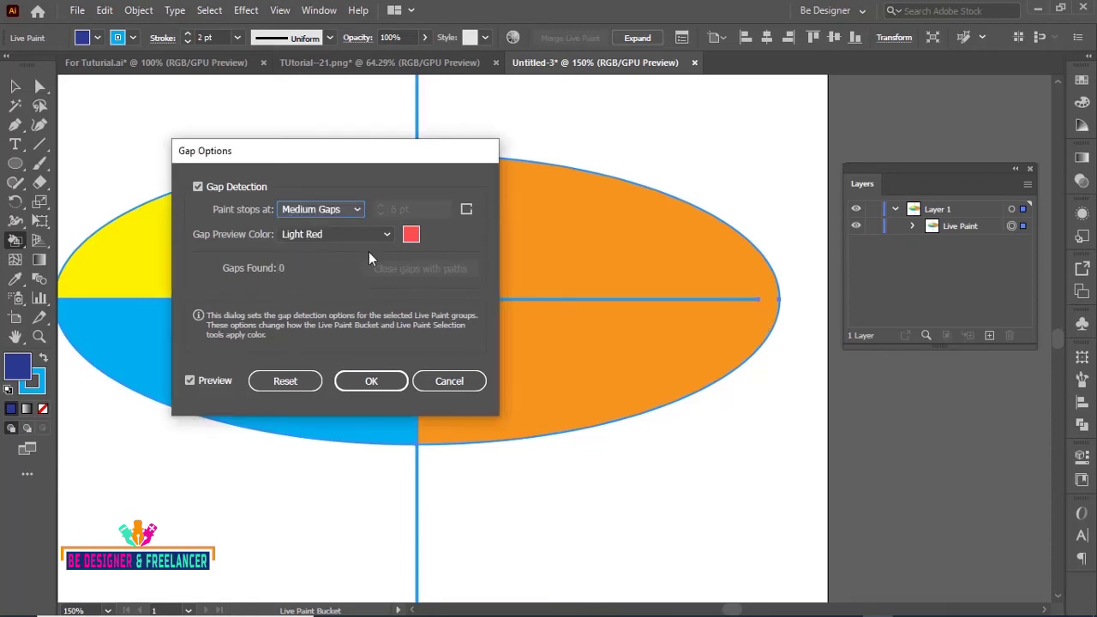
left_click(356, 211)
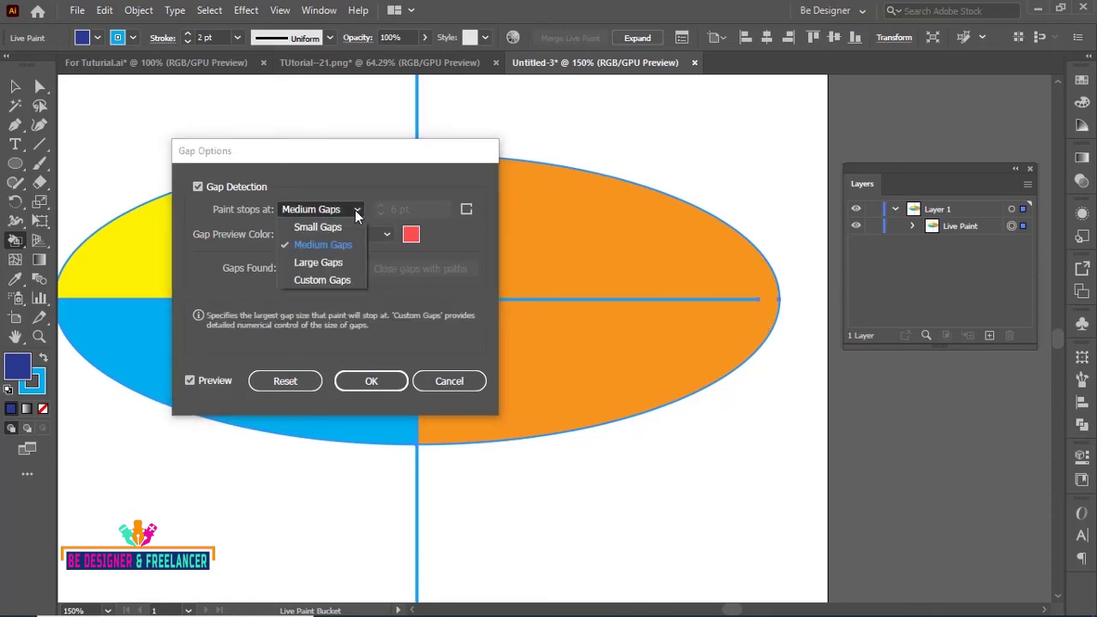
left_click(326, 263)
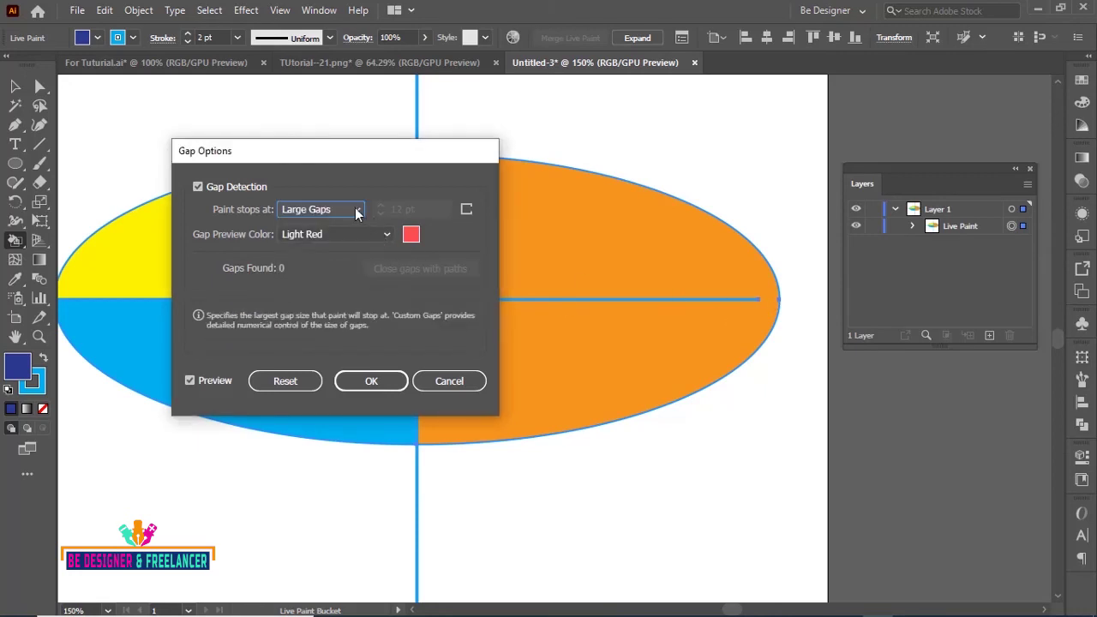
left_click(324, 210)
left_click(328, 281)
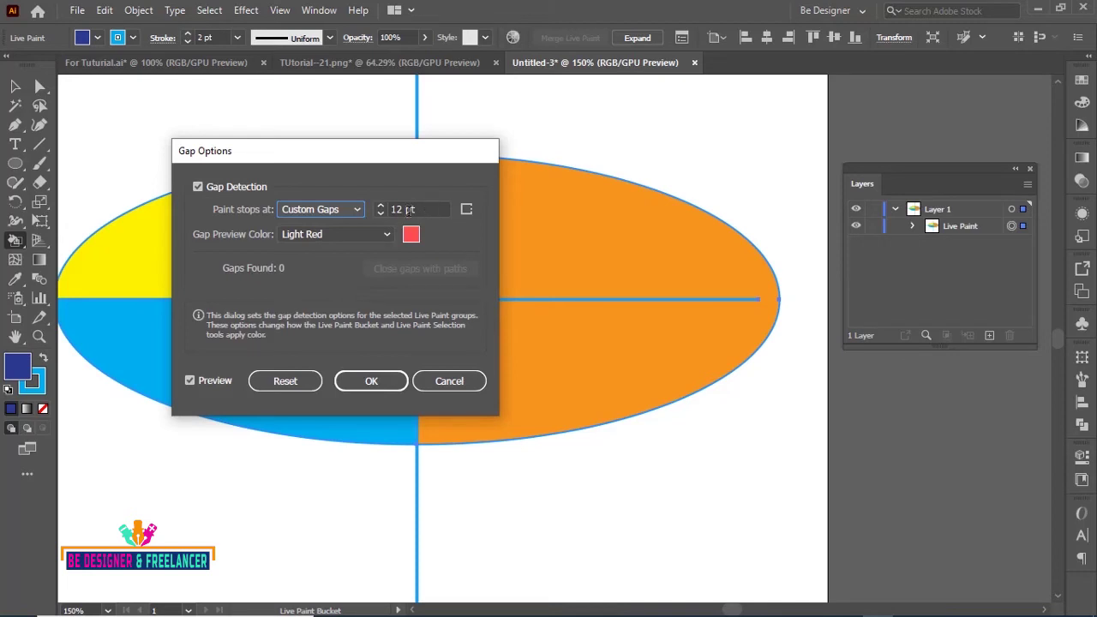
Preview detected gaps while trying Large, Medium, then Custom Gaps
left_click(189, 380)
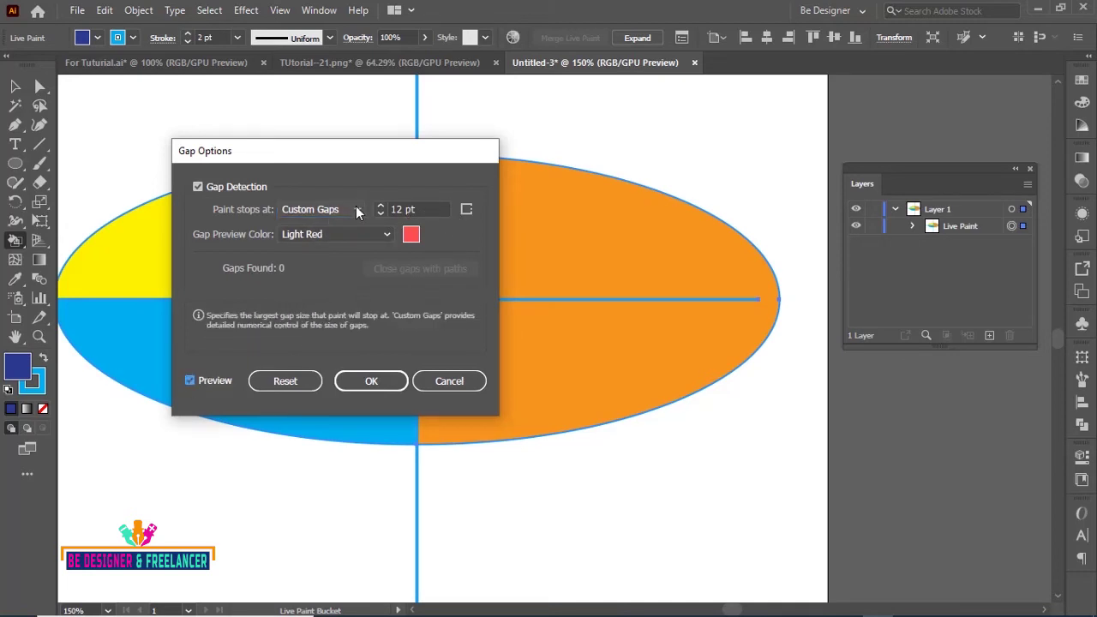
left_click(357, 212)
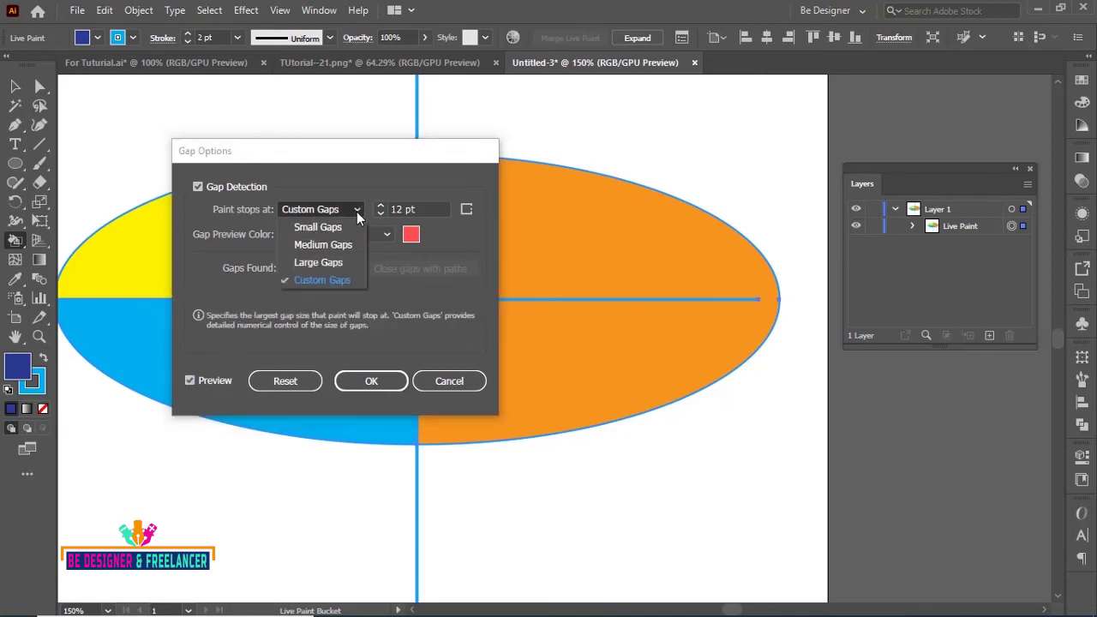
left_click(325, 260)
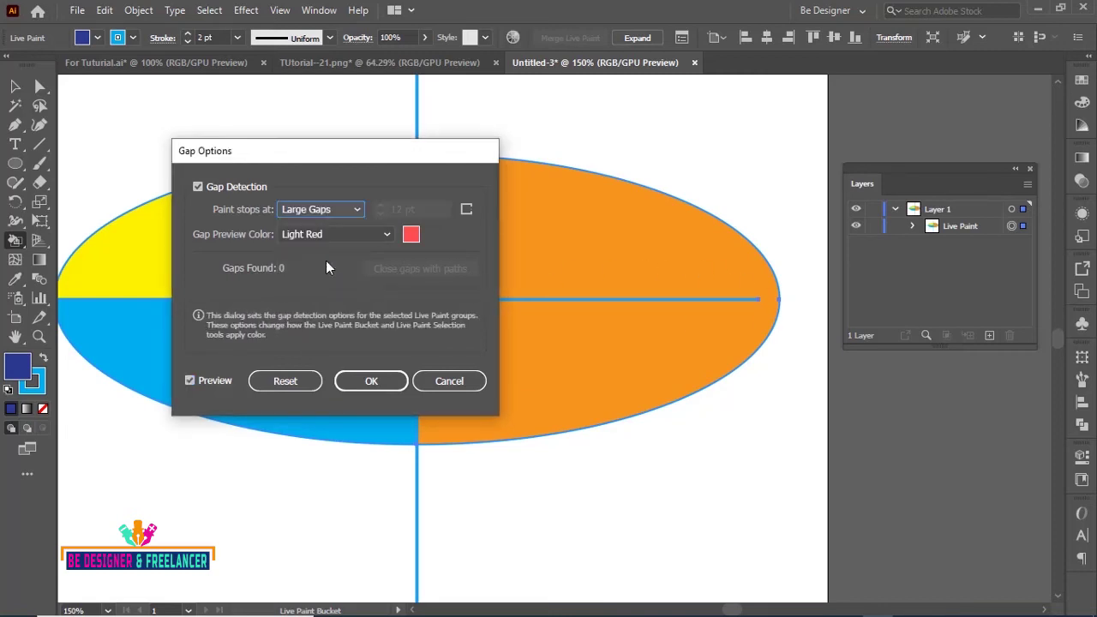
left_click(190, 381)
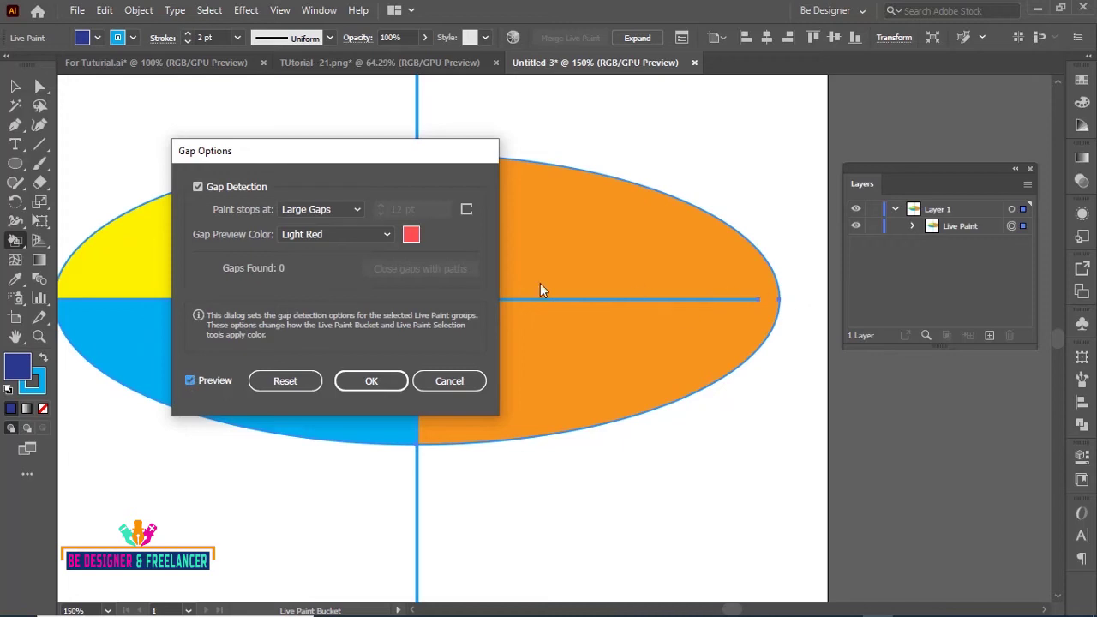
left_click(359, 208)
left_click(330, 245)
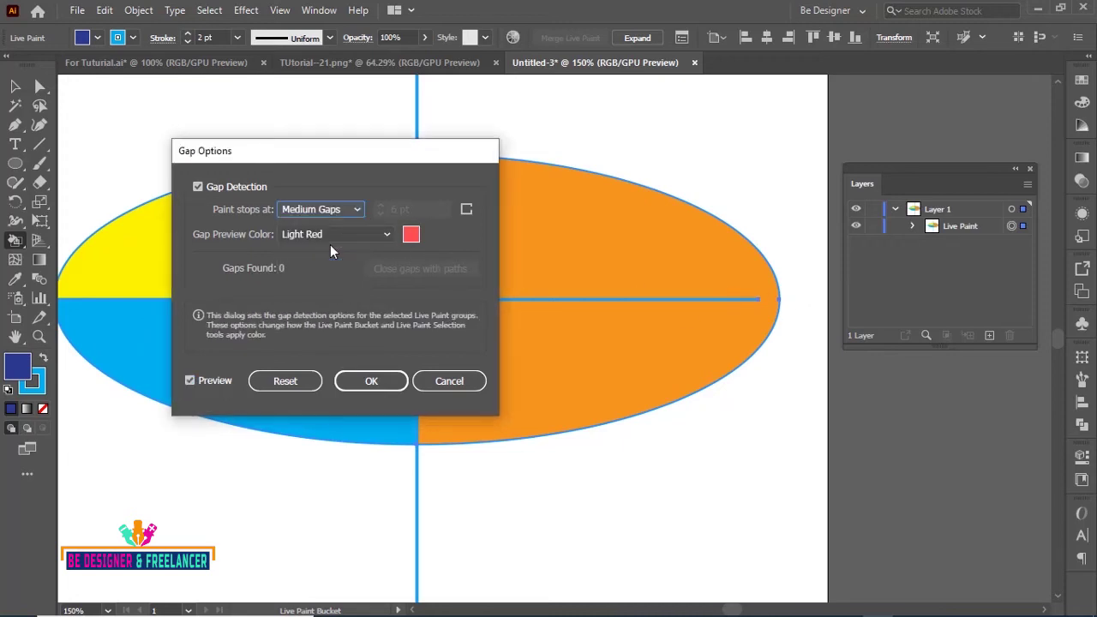
left_click(189, 380)
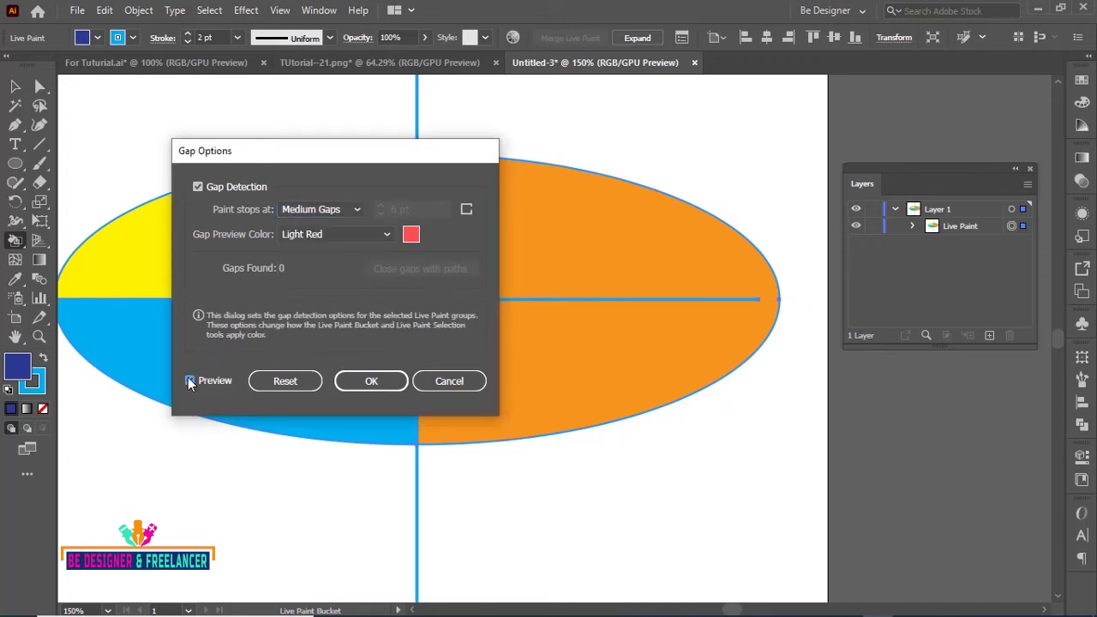
left_click(355, 210)
left_click(323, 275)
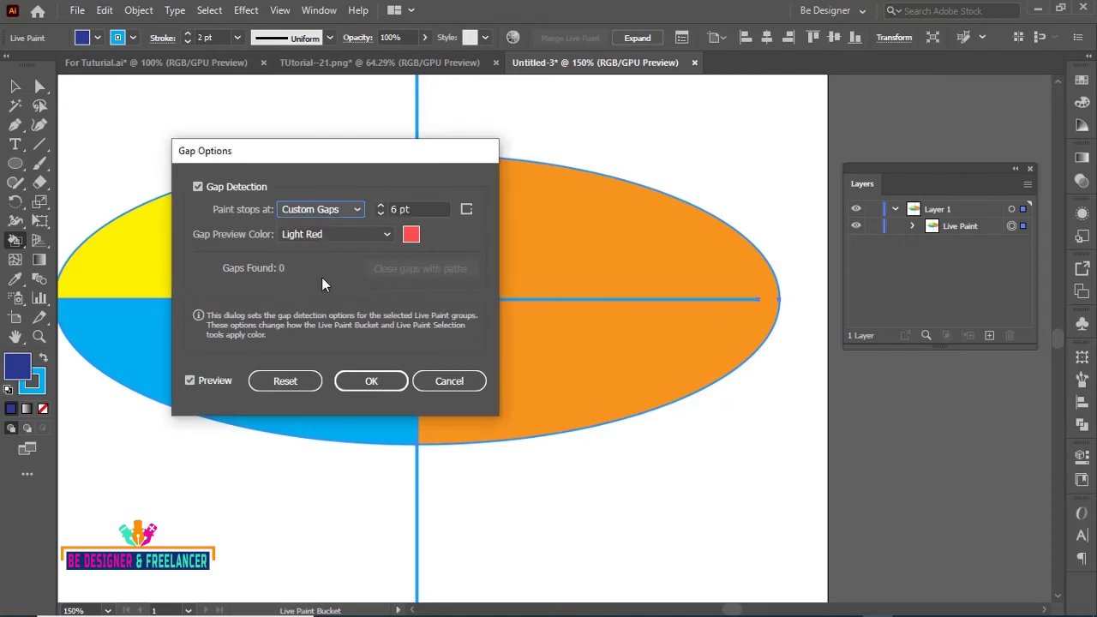
Raise the custom gap size to 17 pt with the spinner, then settle on 16 pt
left_click(382, 205)
left_click(382, 206)
left_click(382, 205)
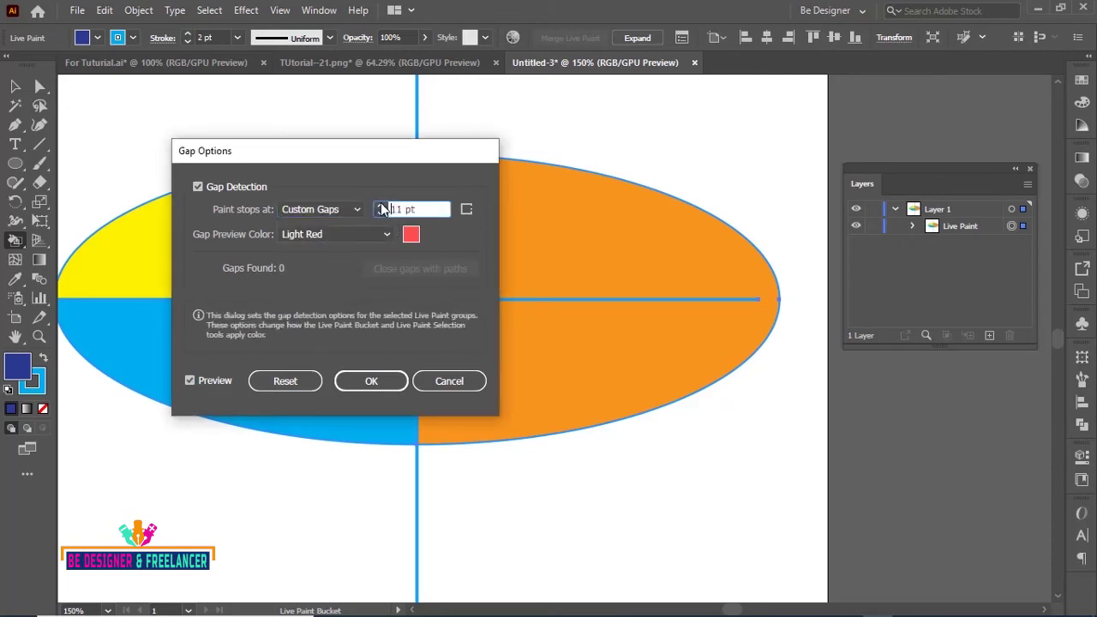
left_click(382, 205)
left_click(382, 206)
left_click(382, 205)
left_click(382, 206)
left_click(382, 205)
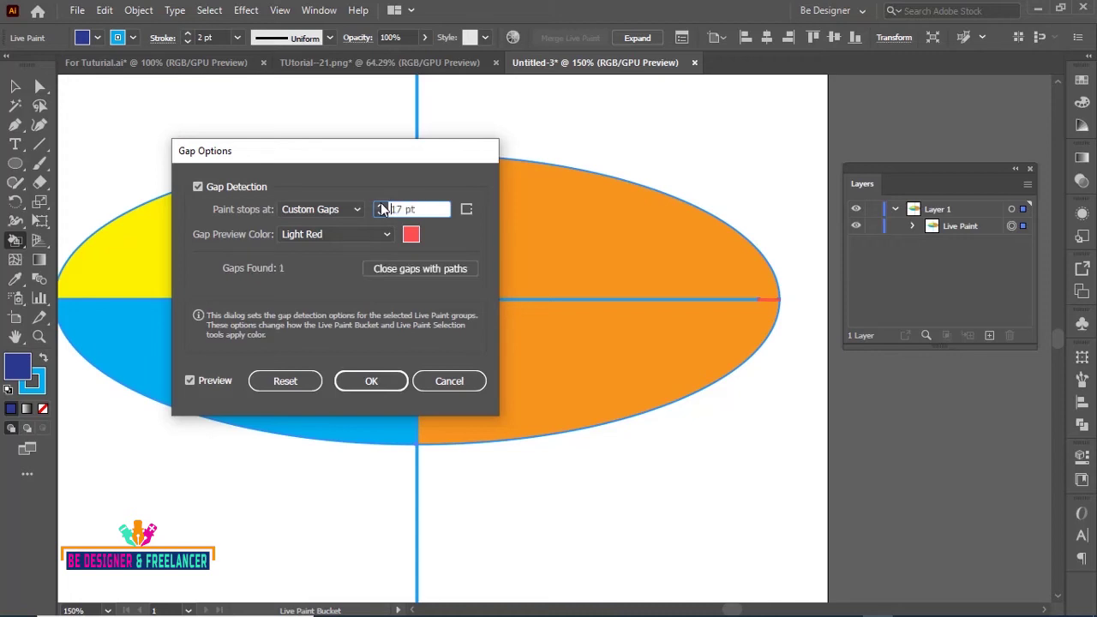
left_click(379, 211)
left_click(380, 212)
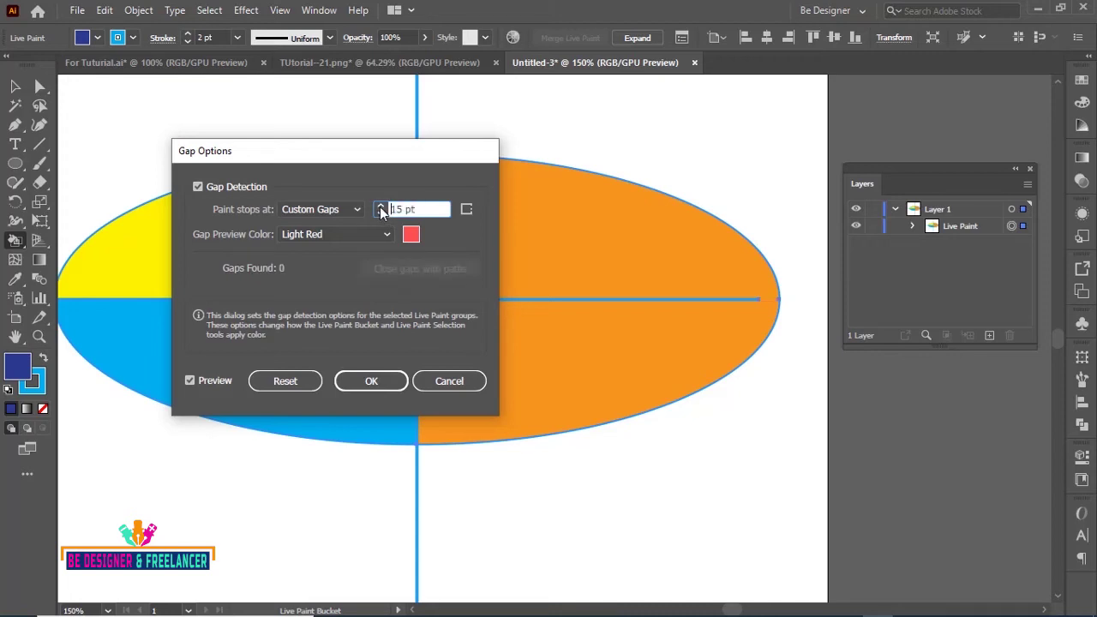
left_click(381, 207)
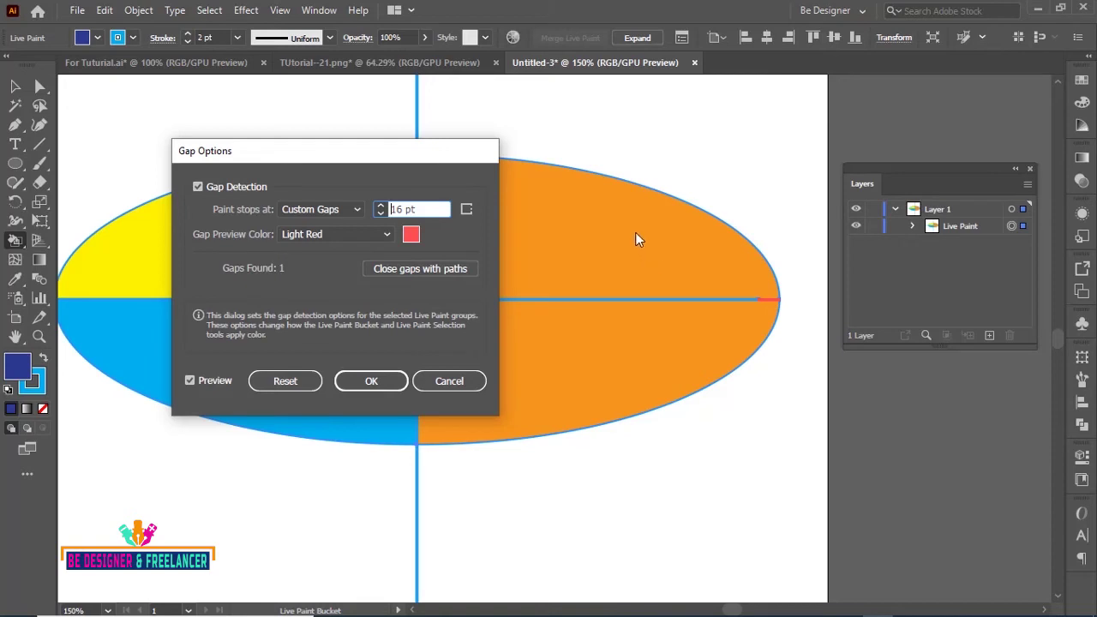
Switch the Live Paint gap preview colour from Light Red to Black and confirm the 16 pt gap options
left_click(386, 235)
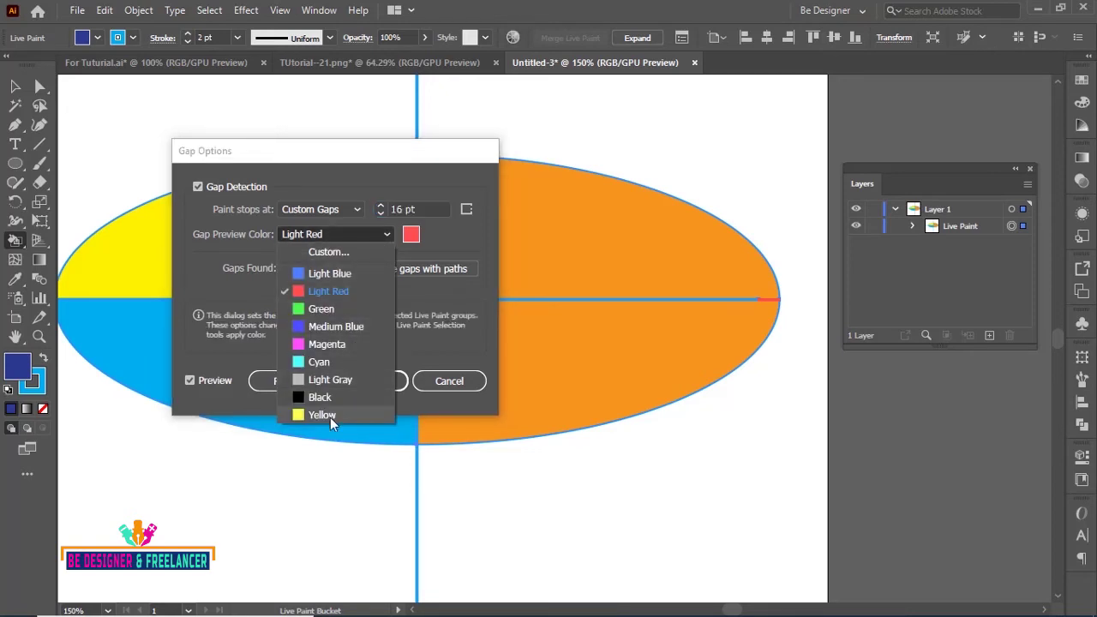
left_click(318, 397)
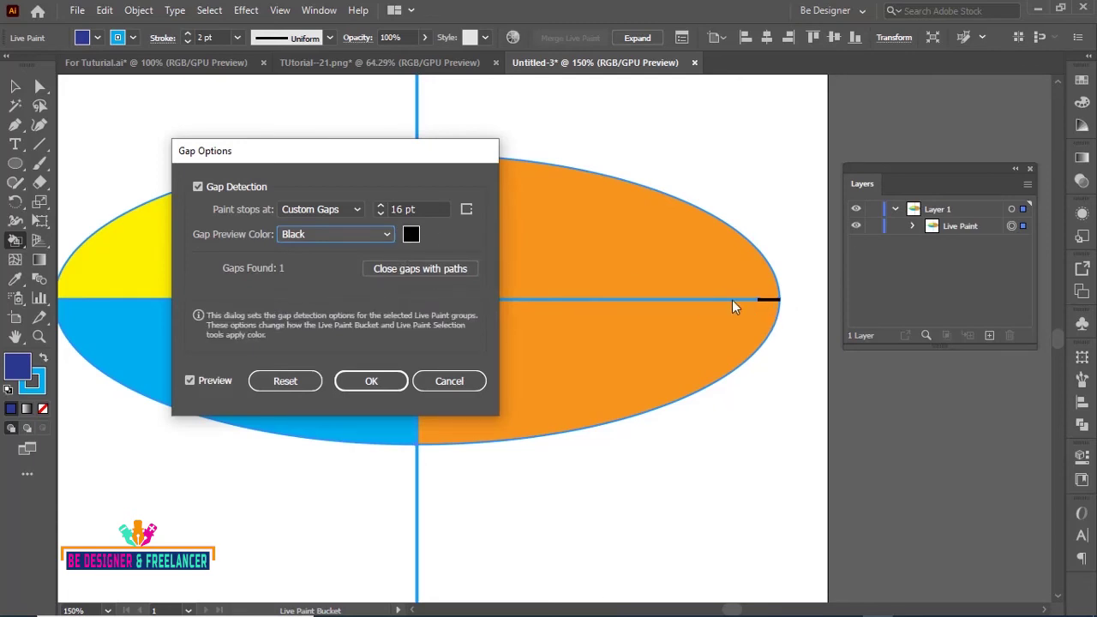
left_click(371, 380)
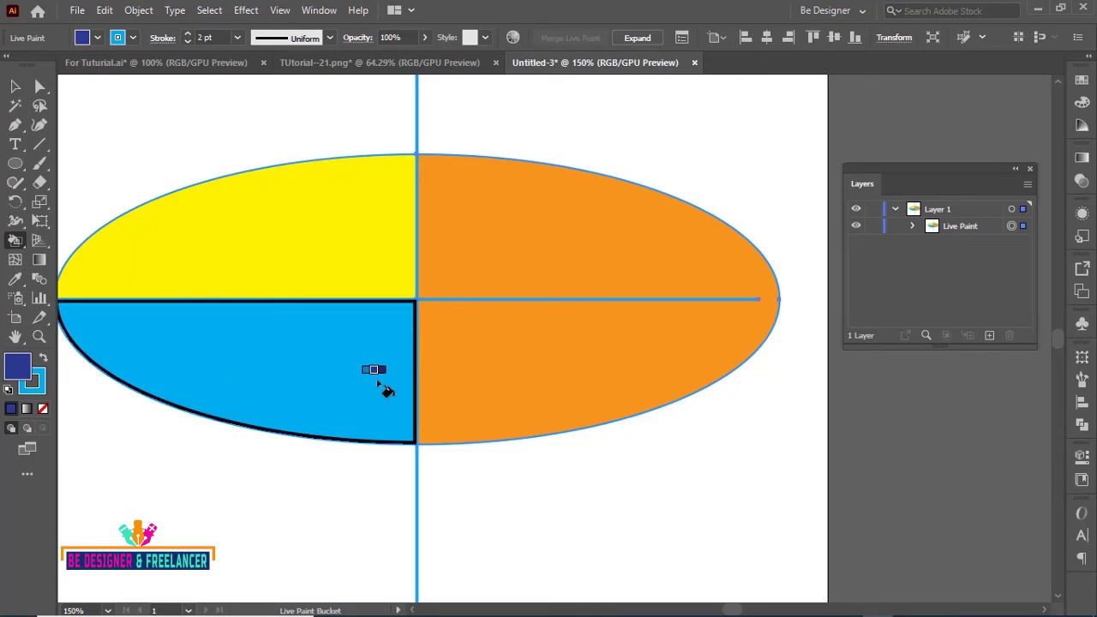
With the Live Paint Bucket, paint the upper-right quarter dark blue and the lower-right quarter purple
left_click(16, 246)
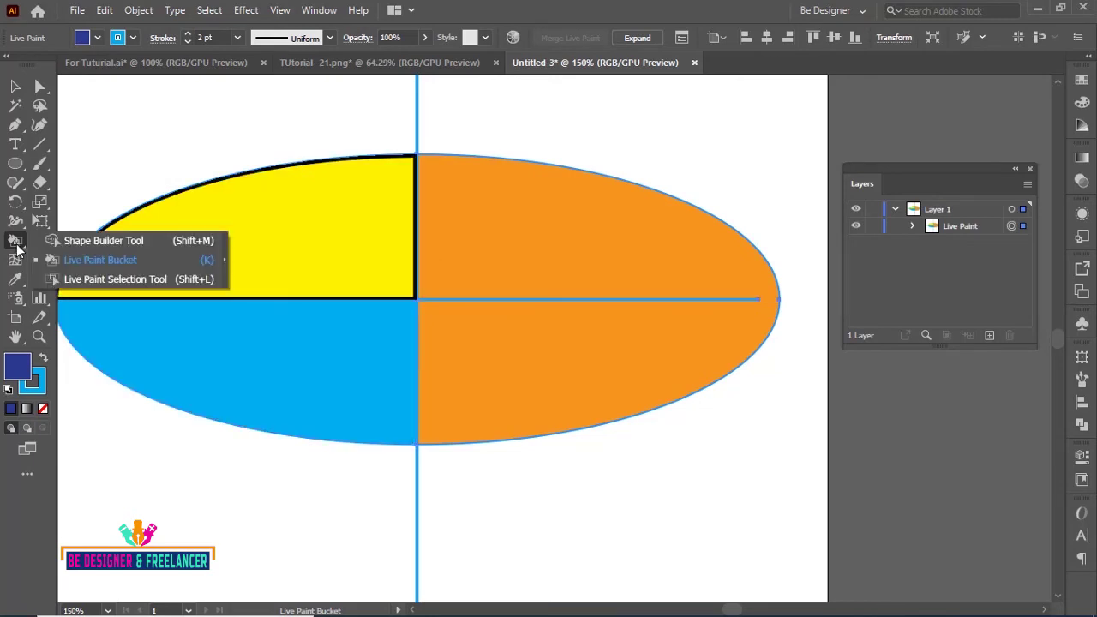
left_click(88, 258)
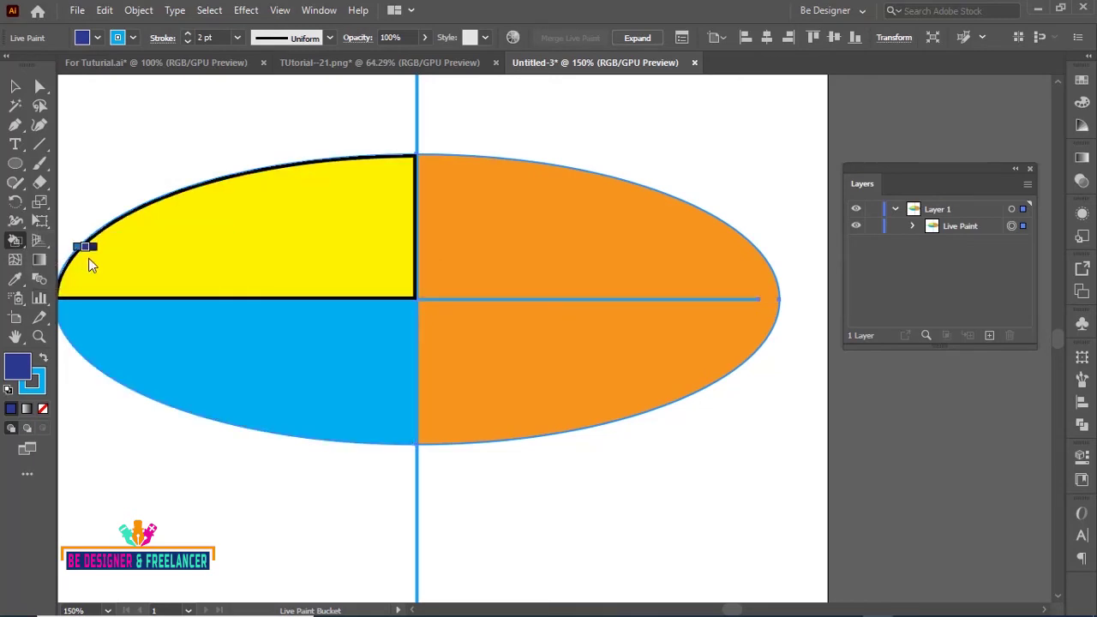
left_click(526, 254)
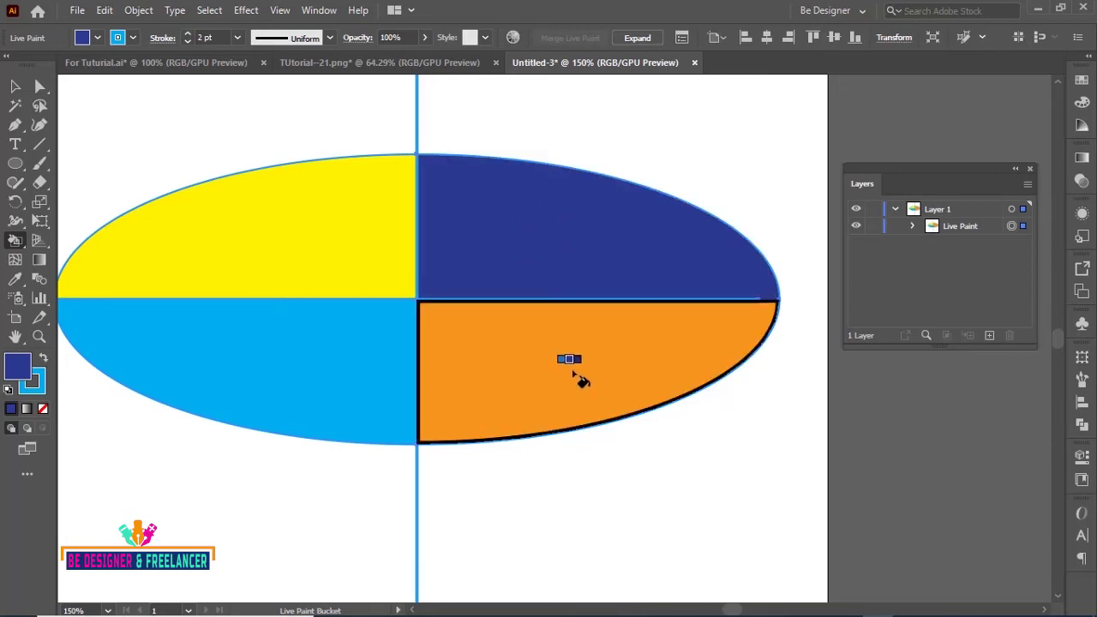
key("Right")
key("Right")
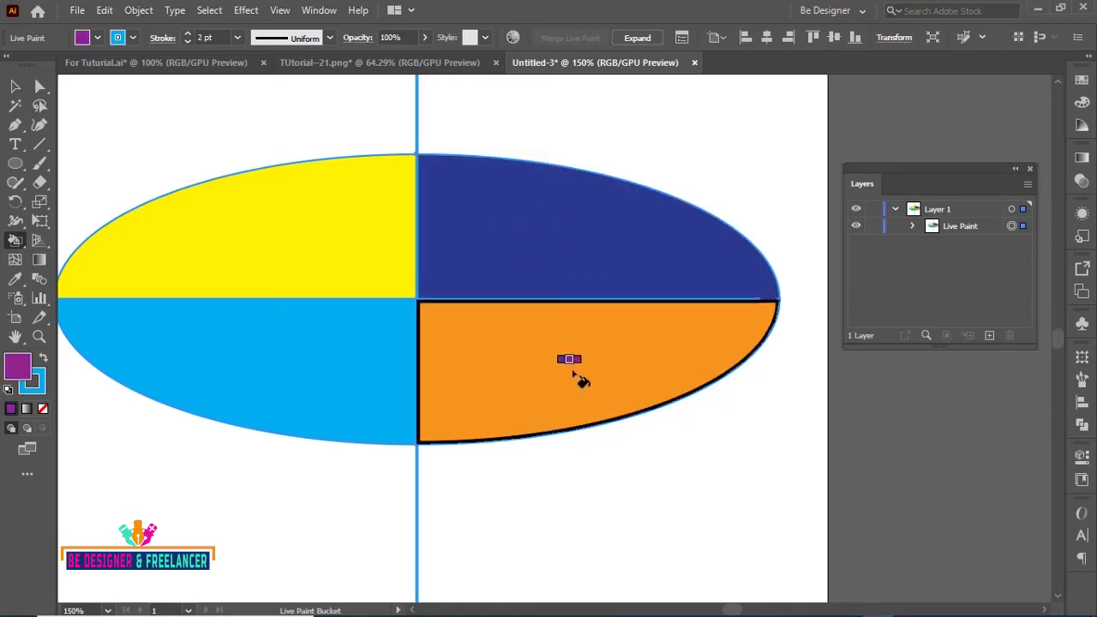
left_click(573, 374)
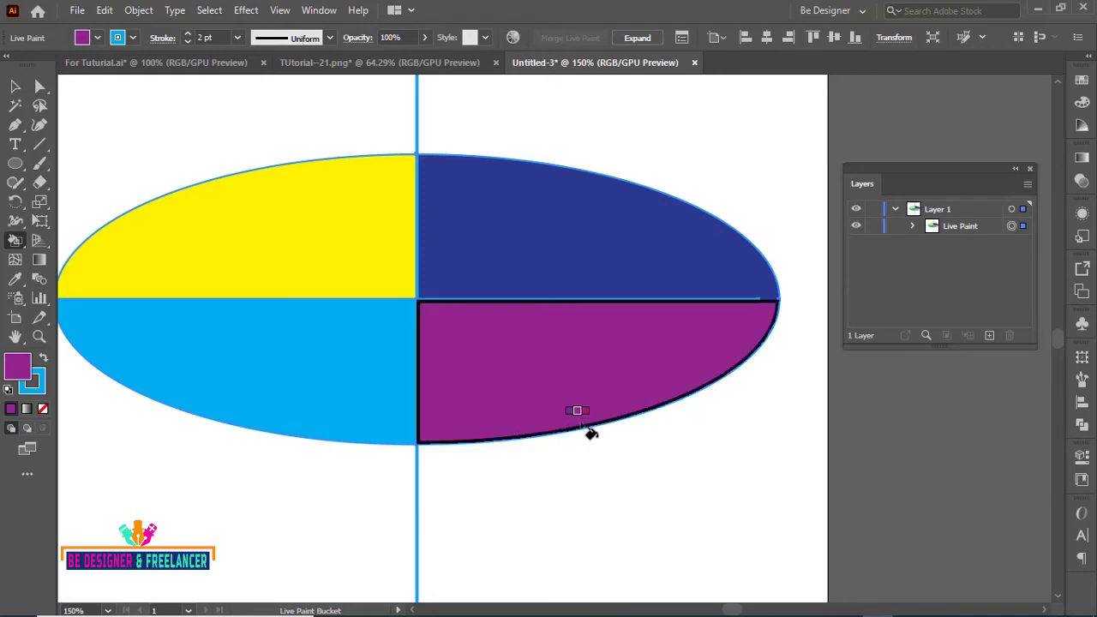
Look in the Object menu for the Live Paint gap settings, then dismiss it
left_click(142, 12)
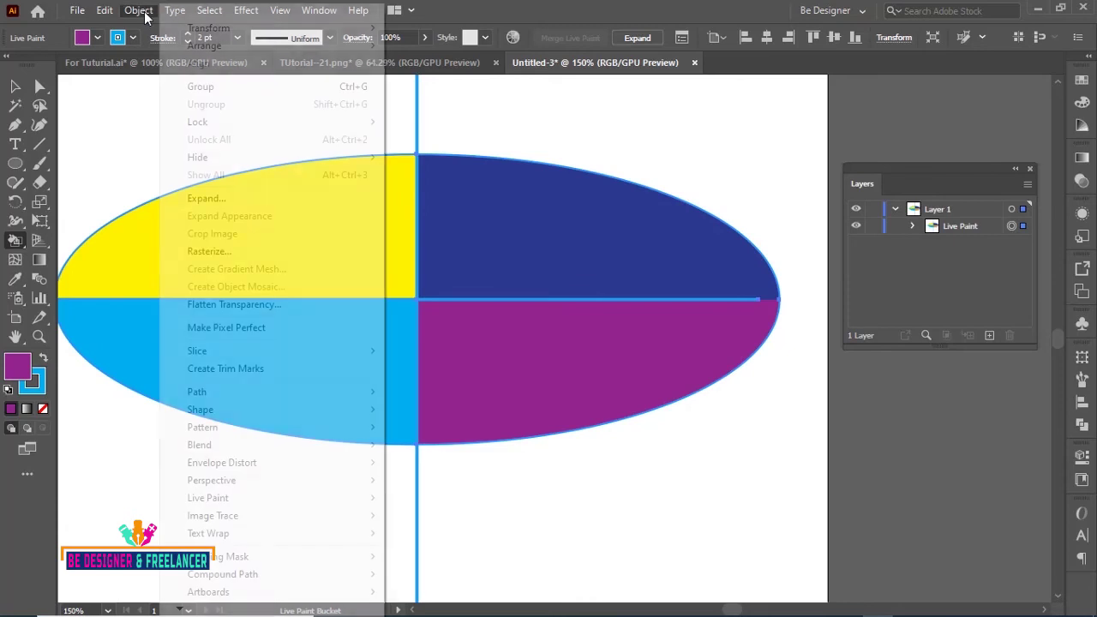
mouse_move(208, 498)
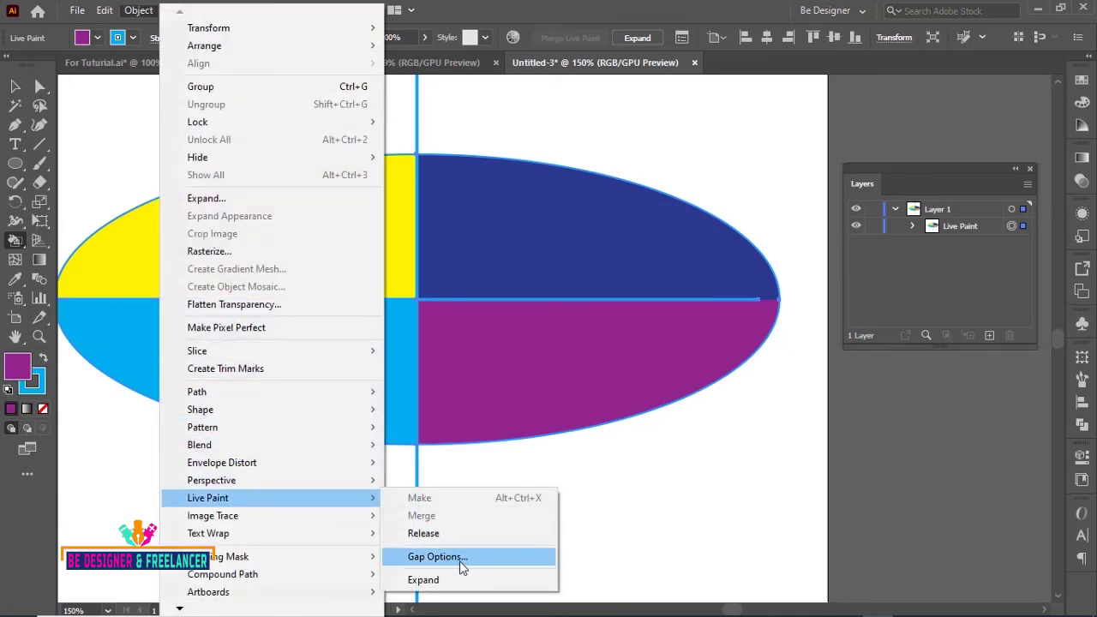
key("Escape")
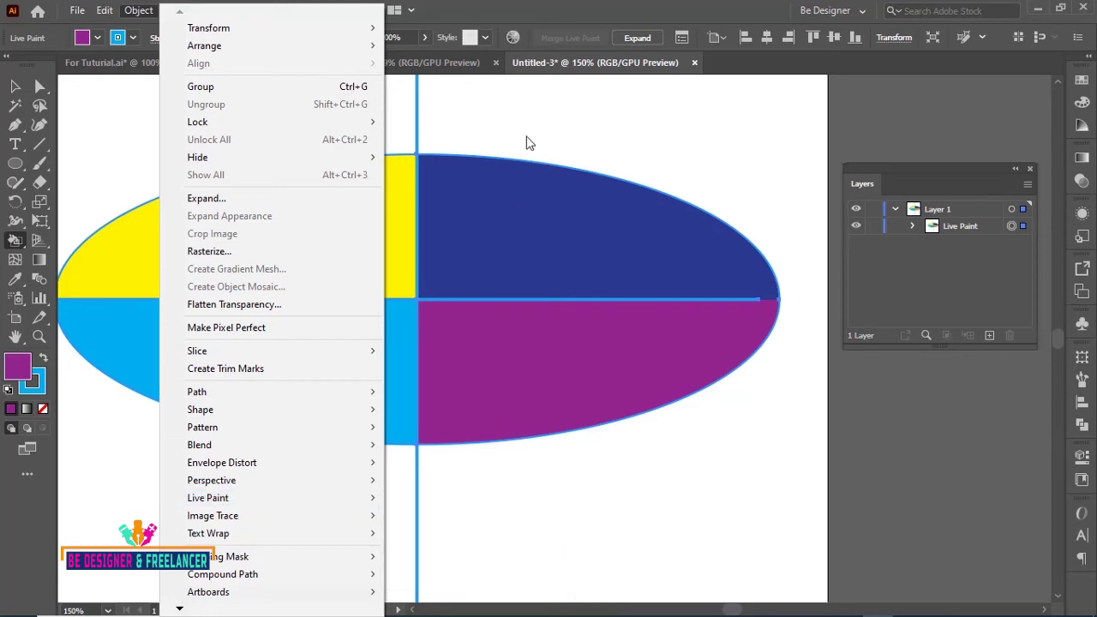
key("Escape")
Select the Live Paint artwork and turn on View > Show Live Paint Gaps
left_click(14, 86)
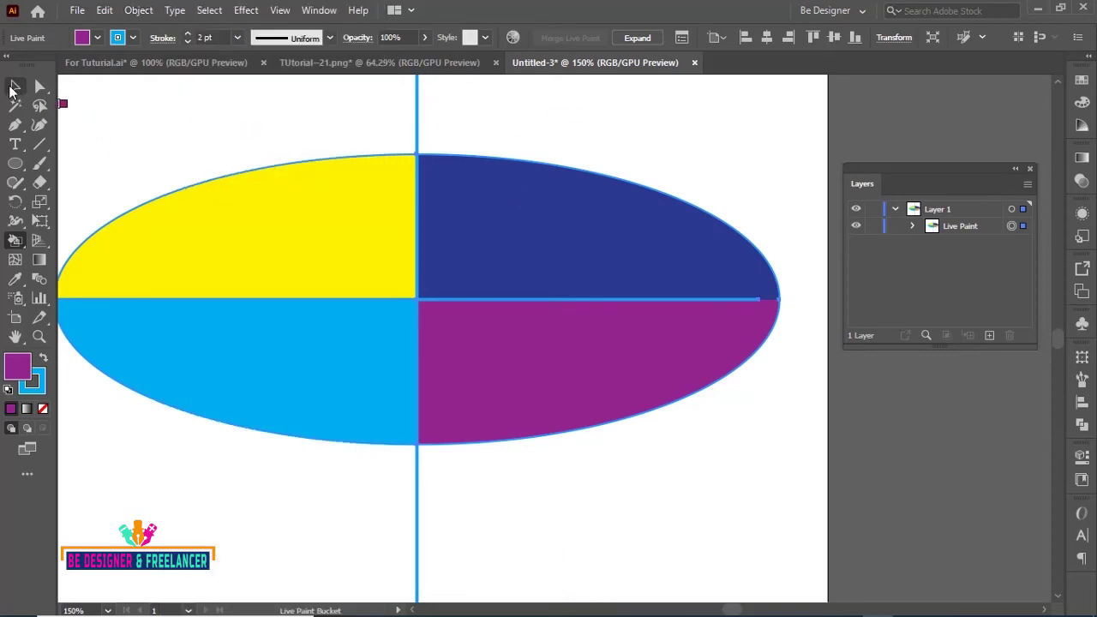
left_click_drag(201, 106, 779, 445)
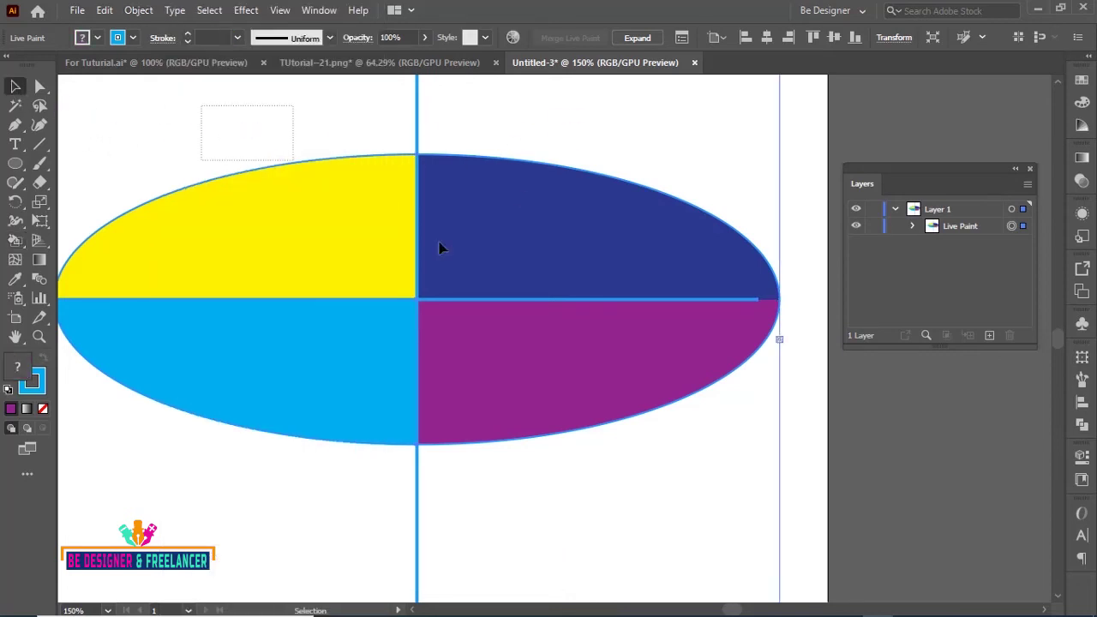
left_click(279, 10)
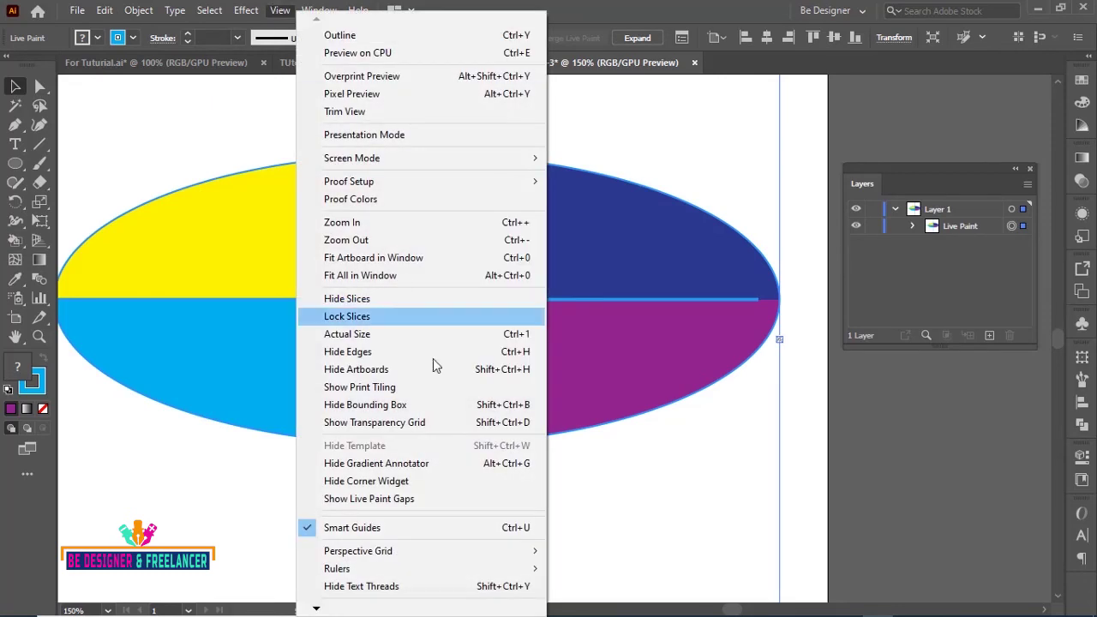
left_click(388, 500)
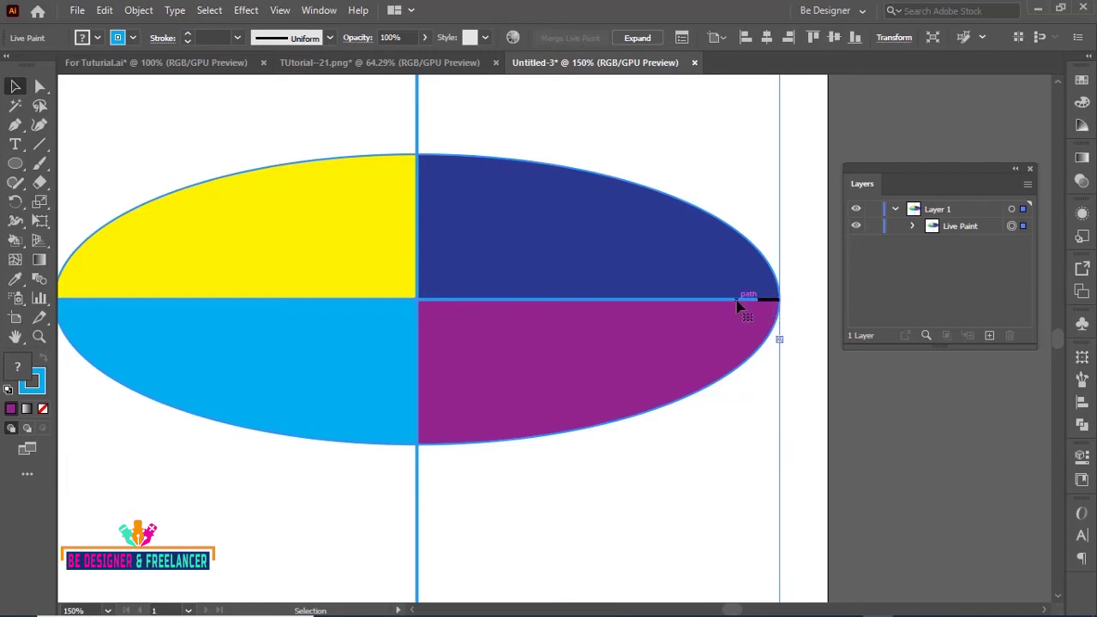
Drag the horizontal line's right endpoint onto the ellipse edge with Direct Selection, then deselect
left_click(40, 85)
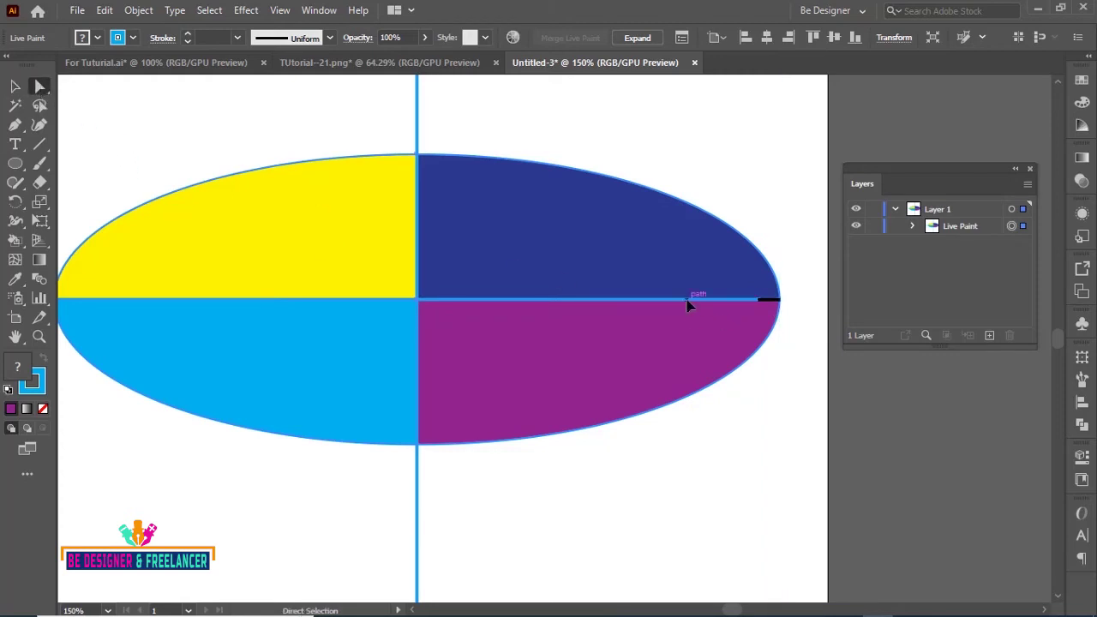
left_click_drag(762, 300, 782, 302)
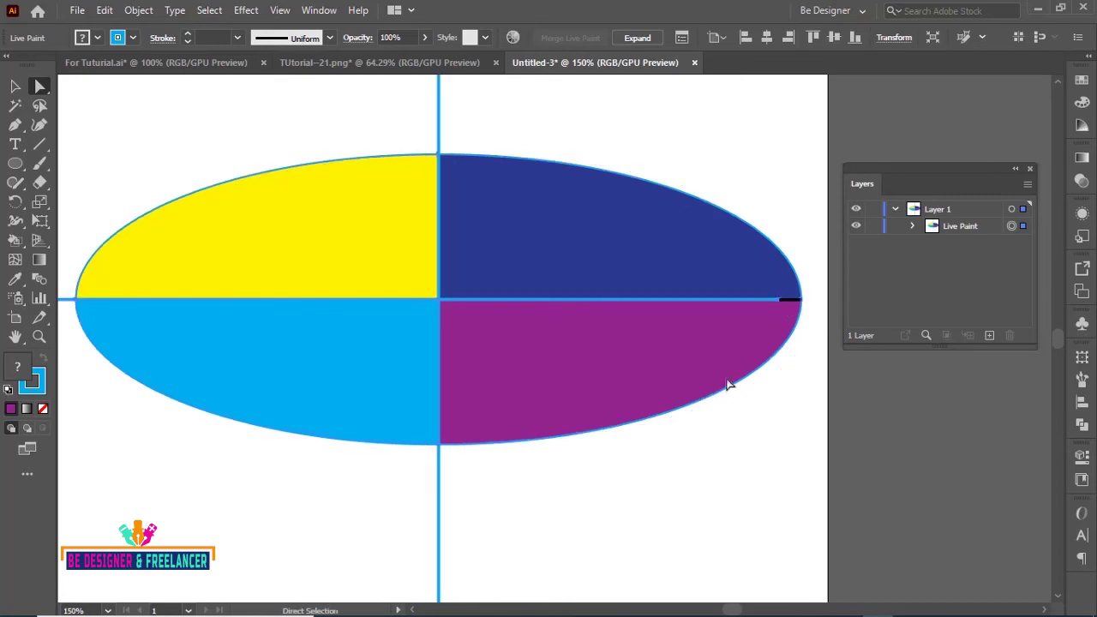
key("ctrl+plus")
key("ctrl+plus")
mouse_move(722, 387)
left_mouse_down()
mouse_move(404, 455)
mouse_move(127, 459)
left_mouse_up()
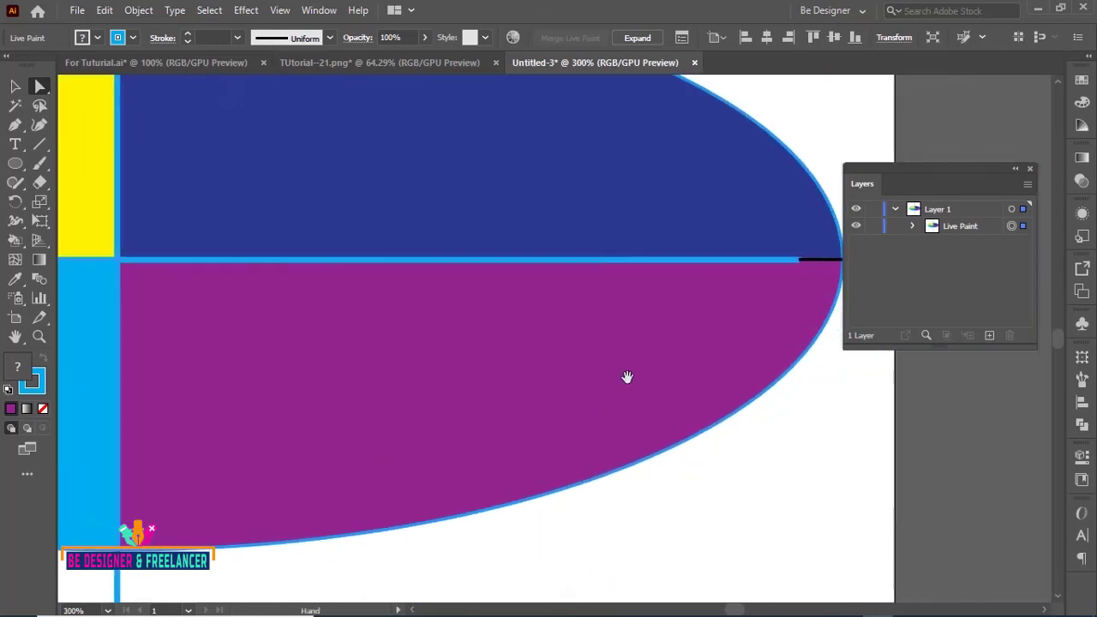
left_click_drag(627, 375, 477, 384)
left_click_drag(657, 273, 695, 272)
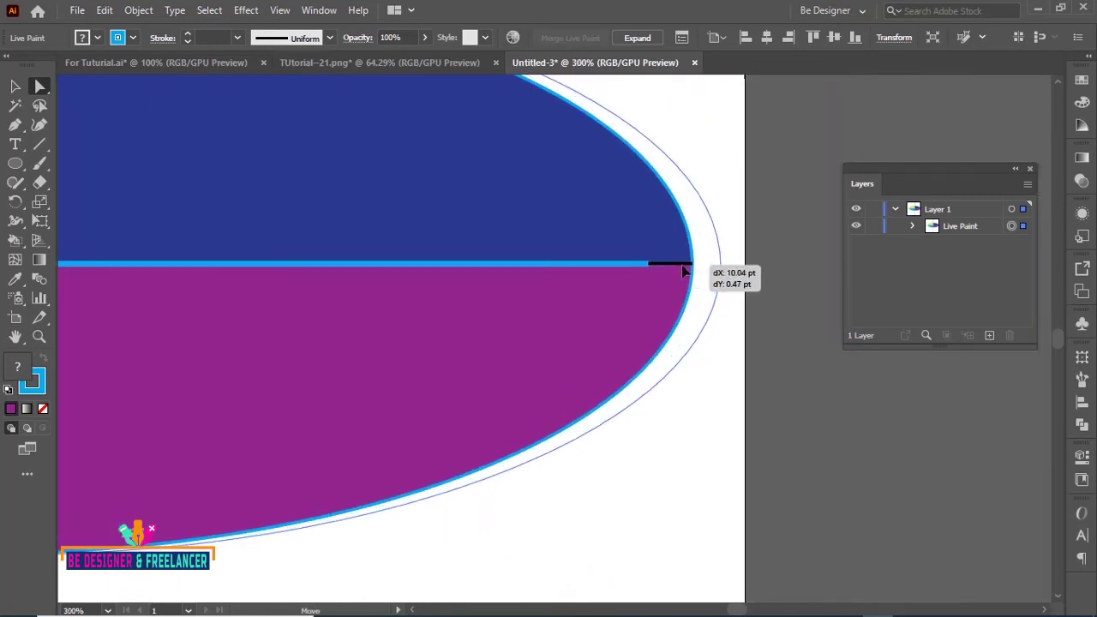
key("ctrl+z")
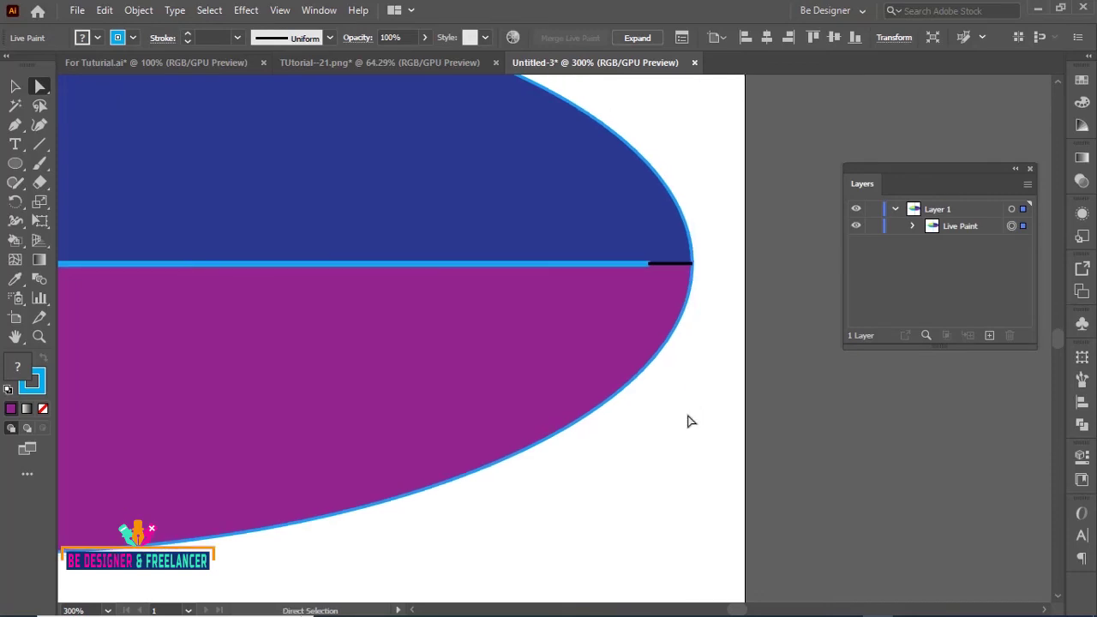
left_click(688, 421)
left_click_drag(650, 263, 693, 261)
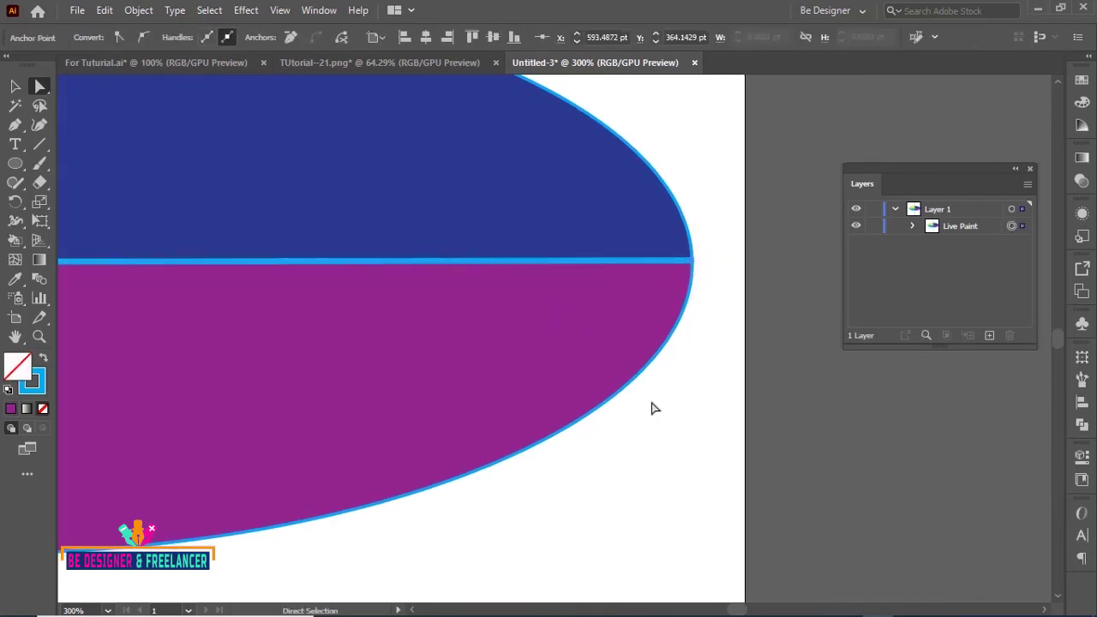
key("ctrl+minus")
key("ctrl+minus")
key("ctrl+minus")
key("ctrl+minus")
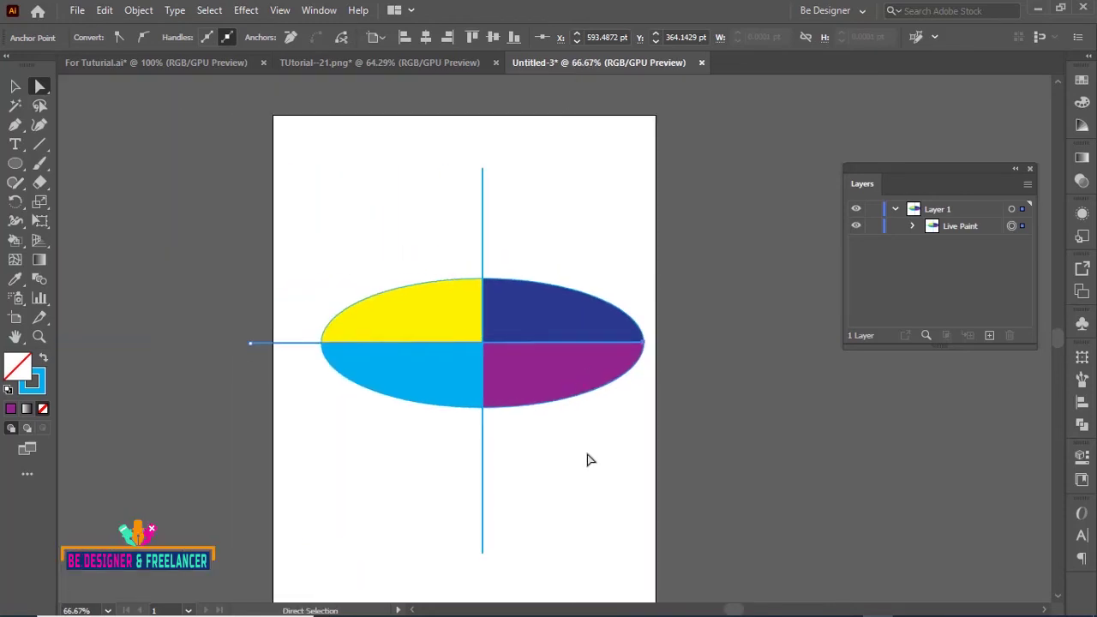
left_click(742, 516)
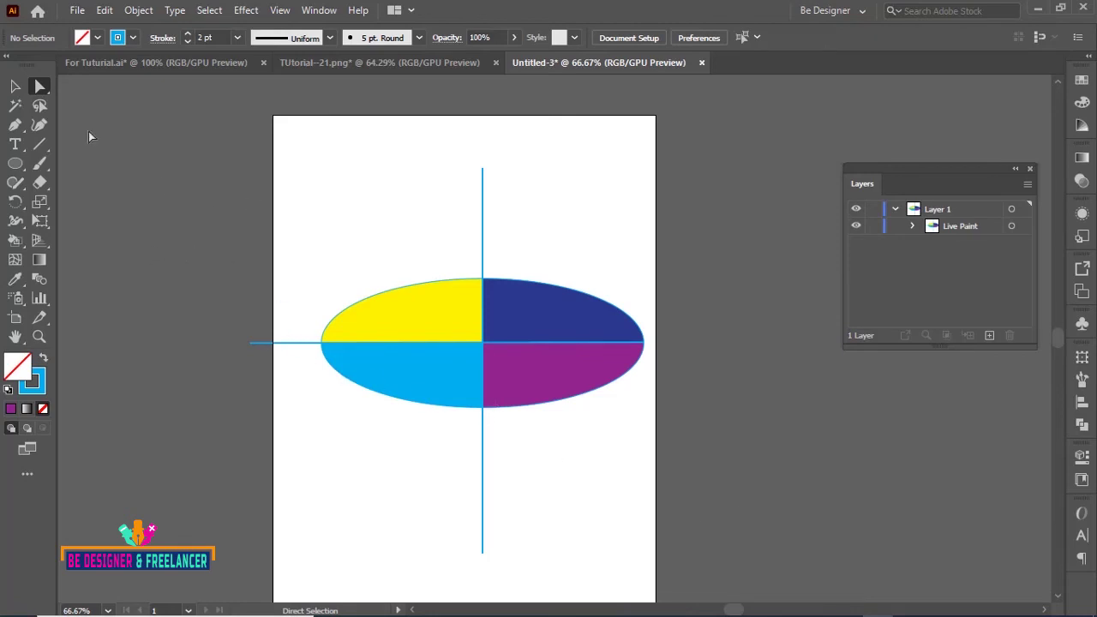
Marquee-select the four-colour Live Paint ellipse and delete it
left_click(14, 86)
left_click_drag(385, 166, 579, 437)
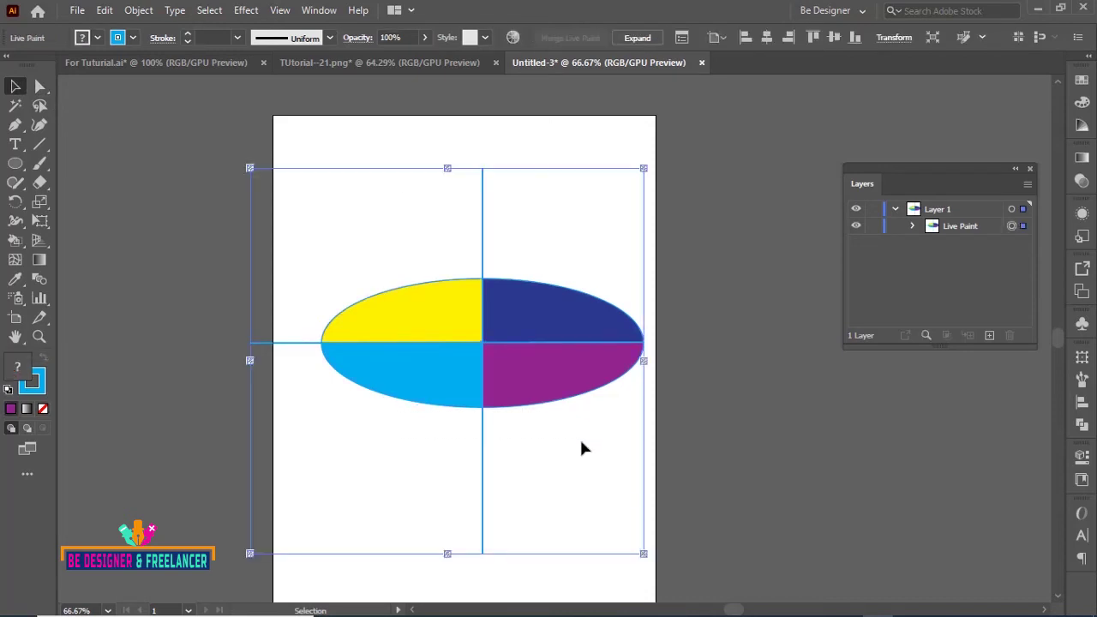
key("Delete")
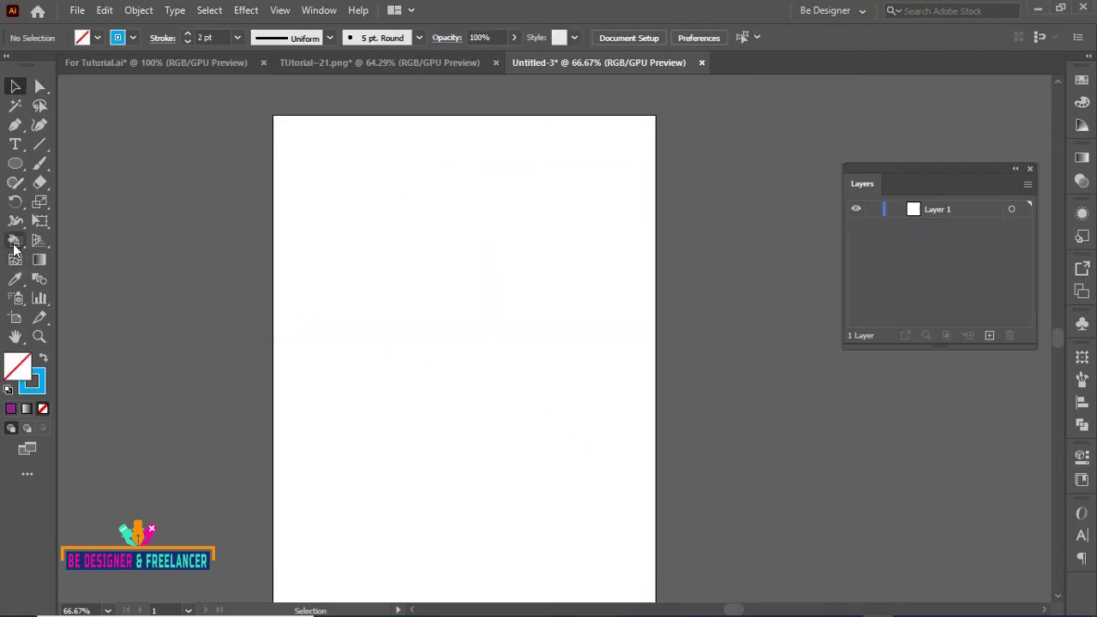
Confirm Live Paint Bucket Options with Paint Fills only and a Black 4 pt highlight
double_click(15, 242)
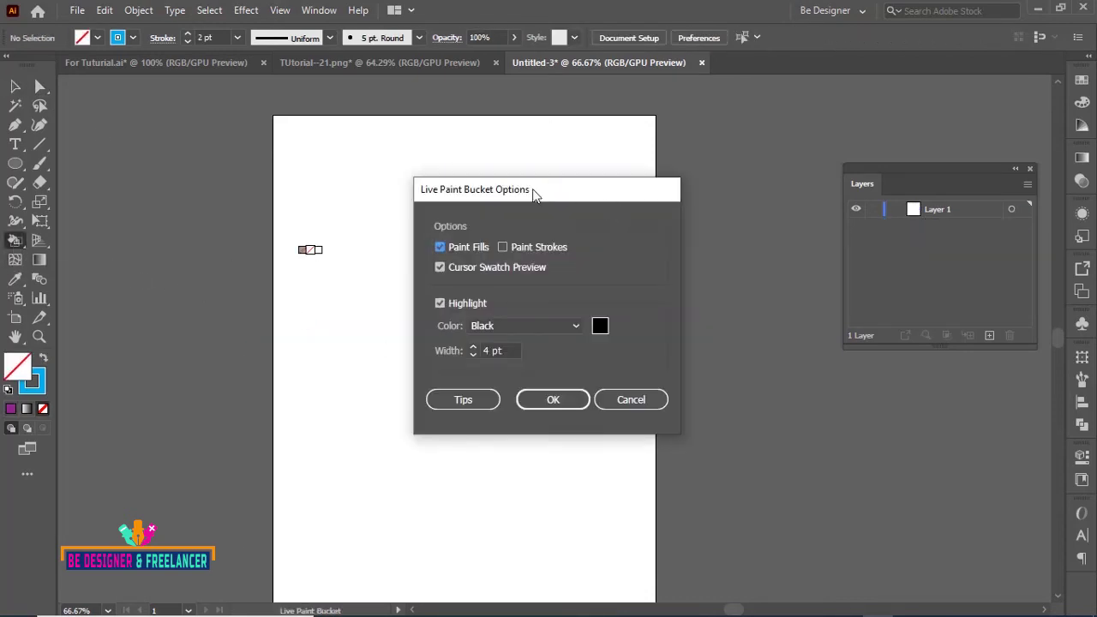
left_click_drag(534, 190, 604, 142)
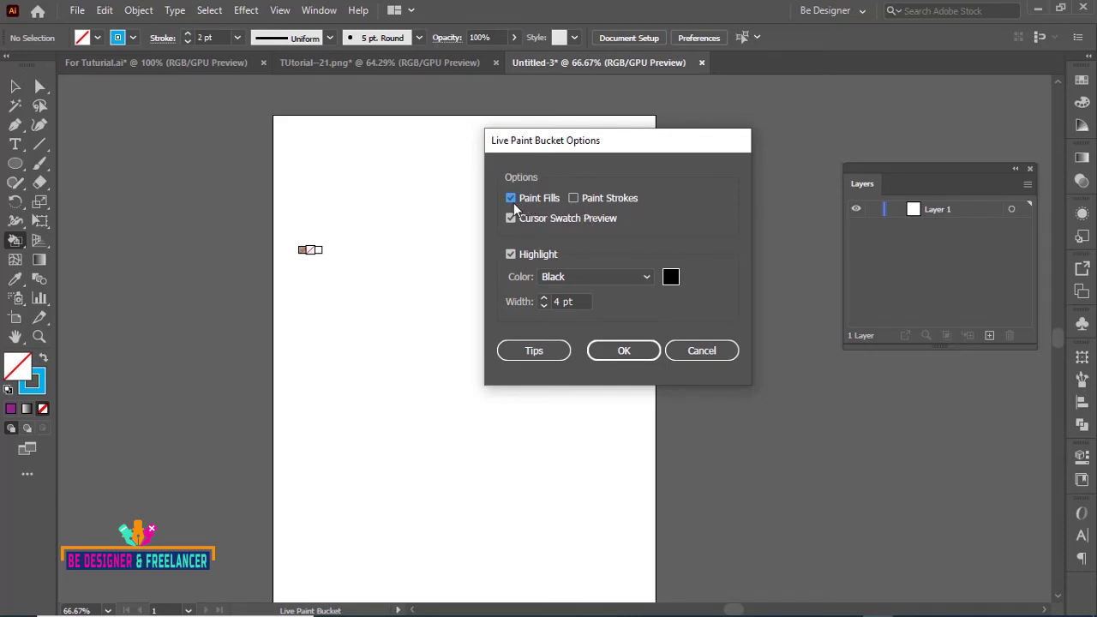
left_click(617, 351)
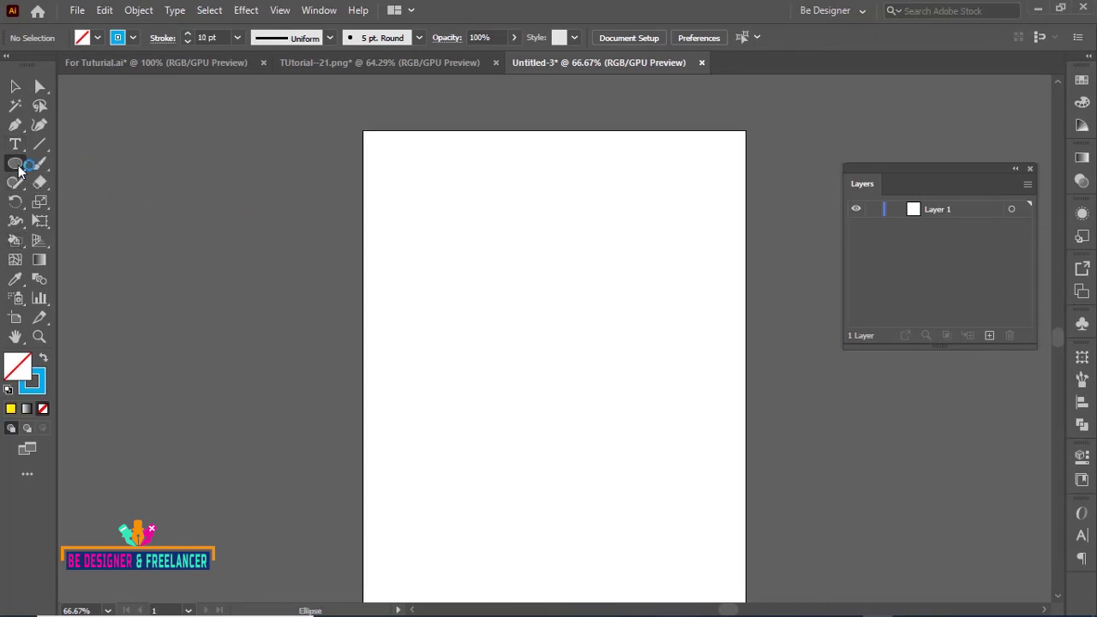
Draw a square with the Rectangle tool
left_click(18, 167)
left_click(94, 163)
mouse_move(410, 206)
left_mouse_down()
mouse_move(615, 393)
mouse_move(630, 424)
left_mouse_up()
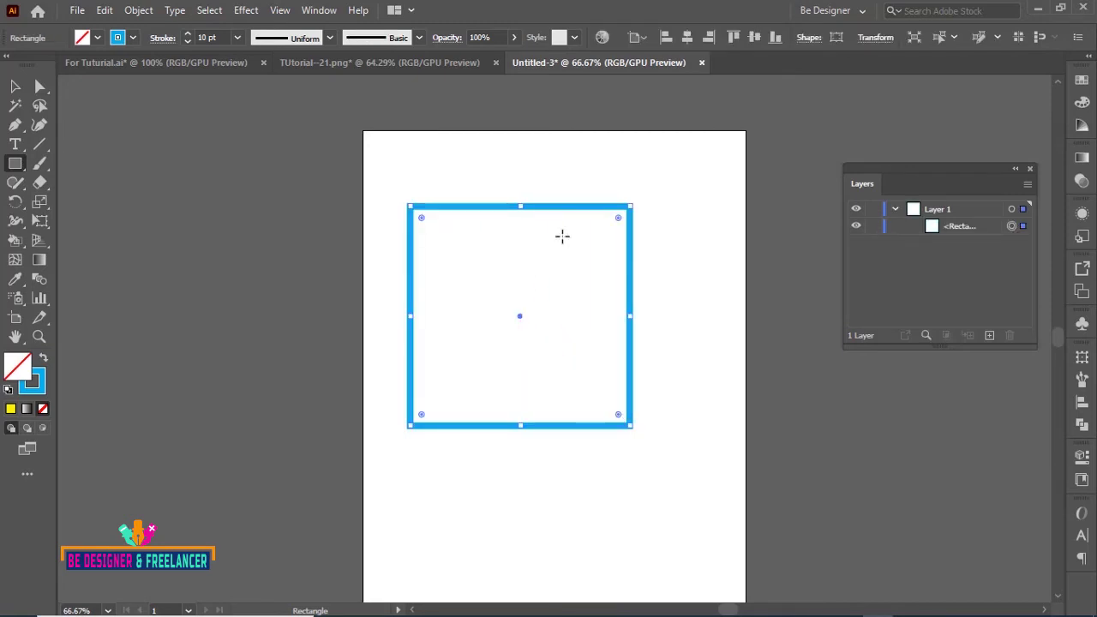
Fill the square yellow with the Live Paint Bucket, making it a Live Paint group with blue outline
left_click(15, 364)
left_click(15, 241)
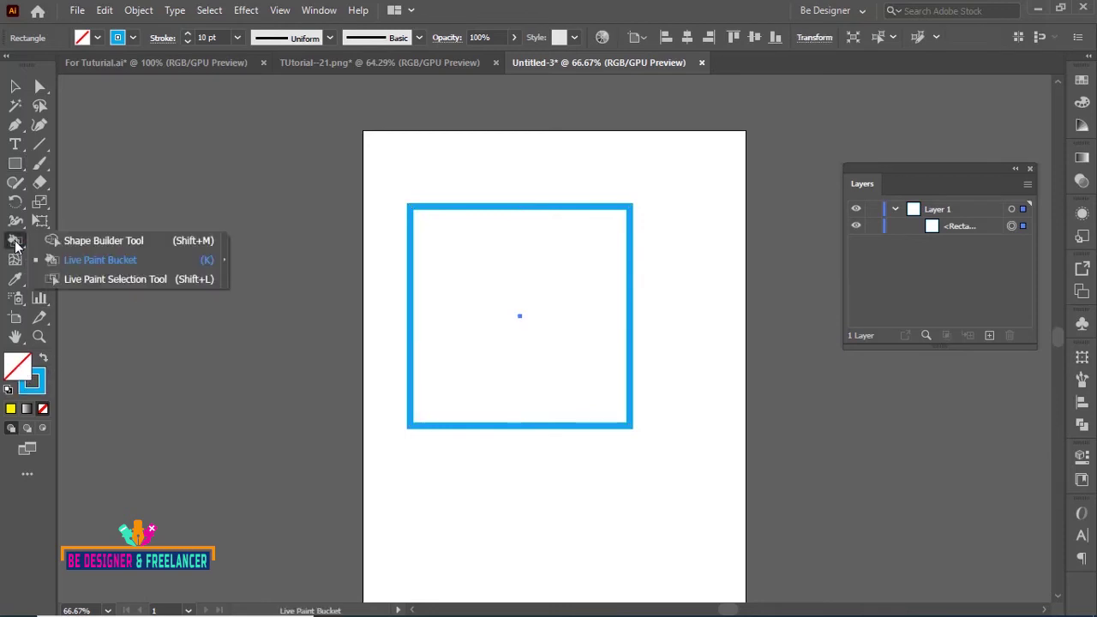
left_click(77, 260)
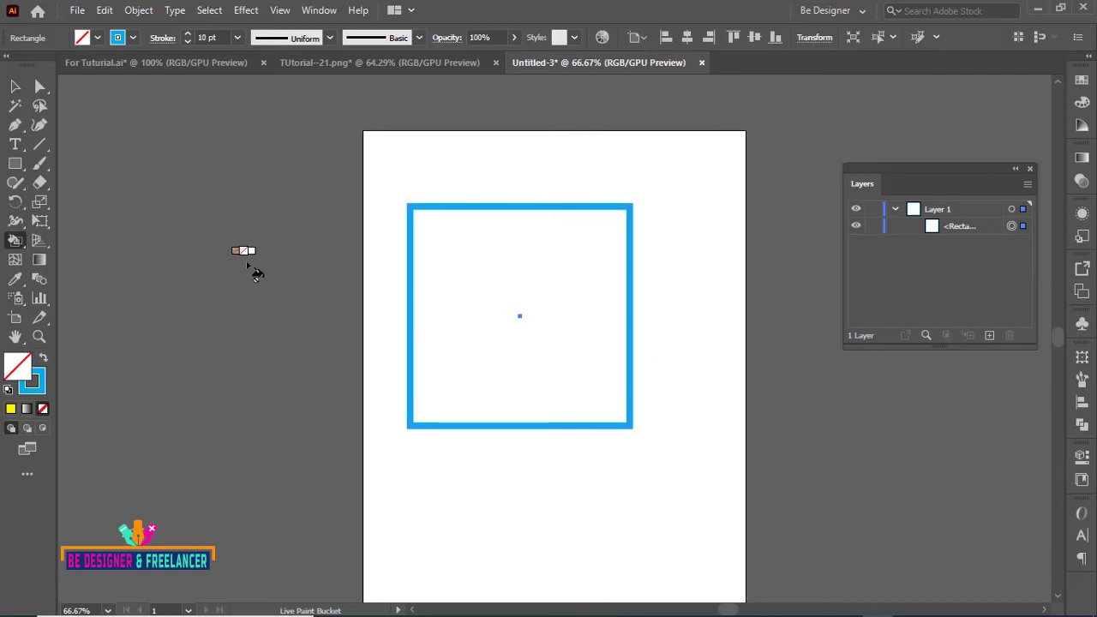
key("Right")
key("Right")
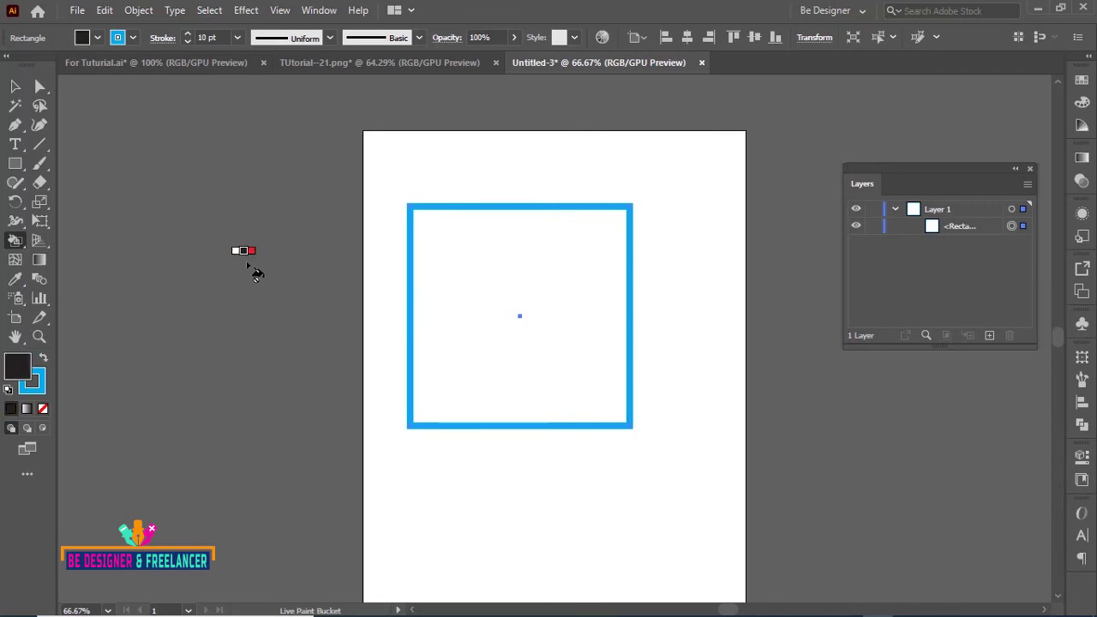
key("Right")
key("Right")
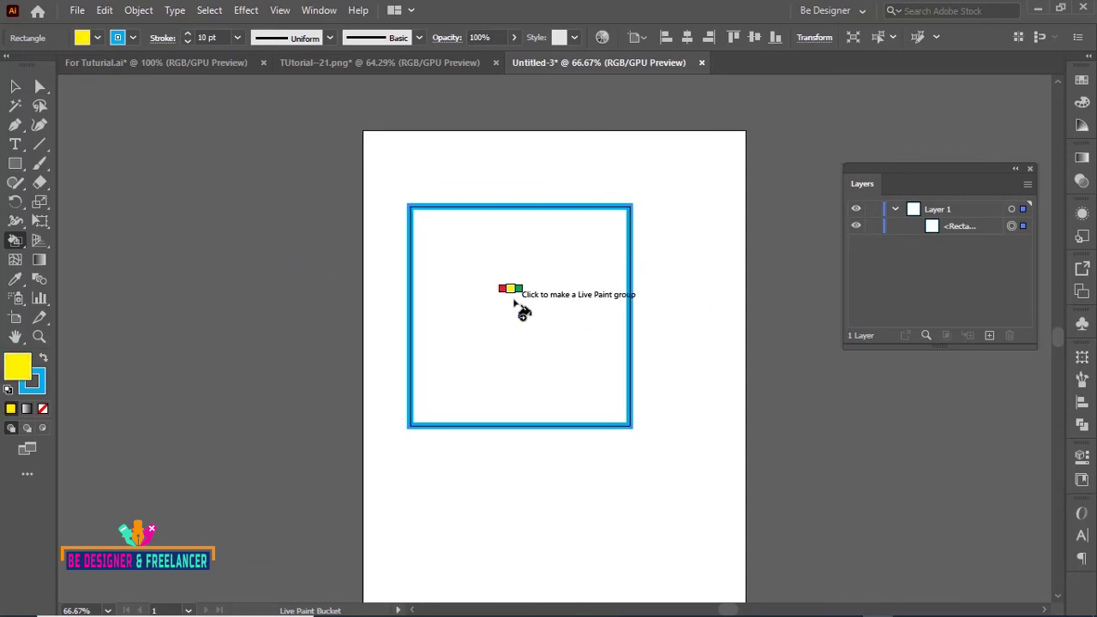
left_click(522, 310)
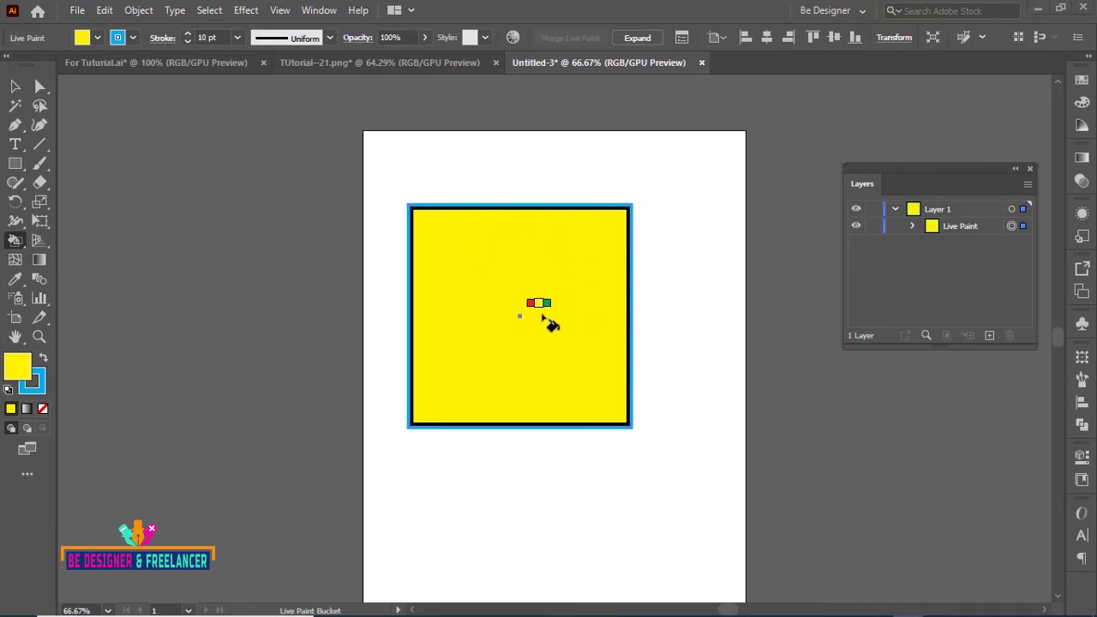
left_click(411, 214)
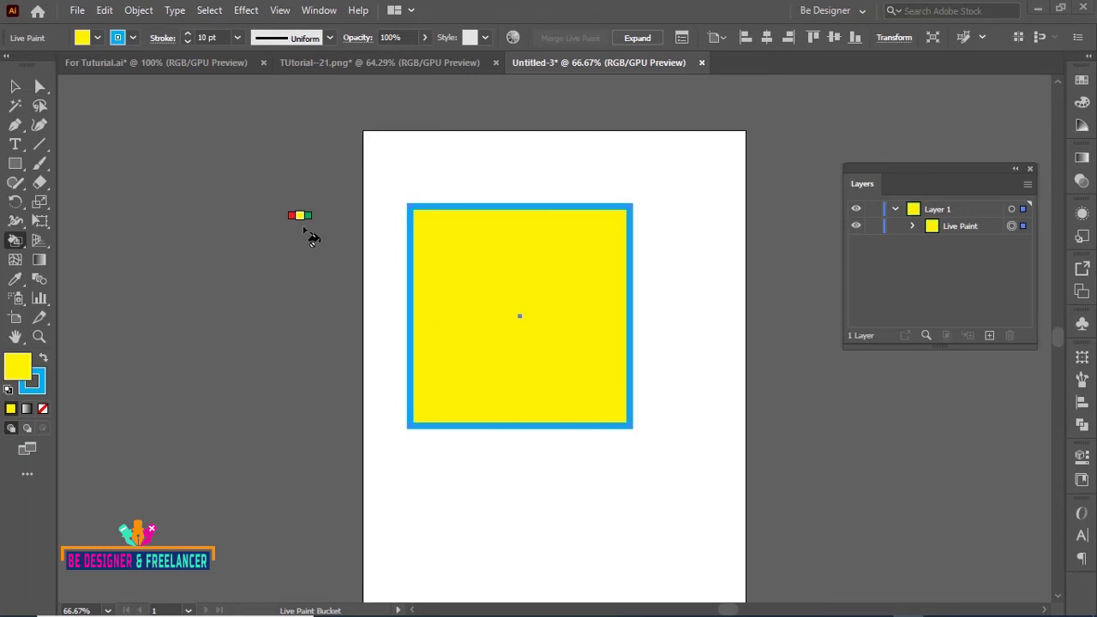
key("shift")
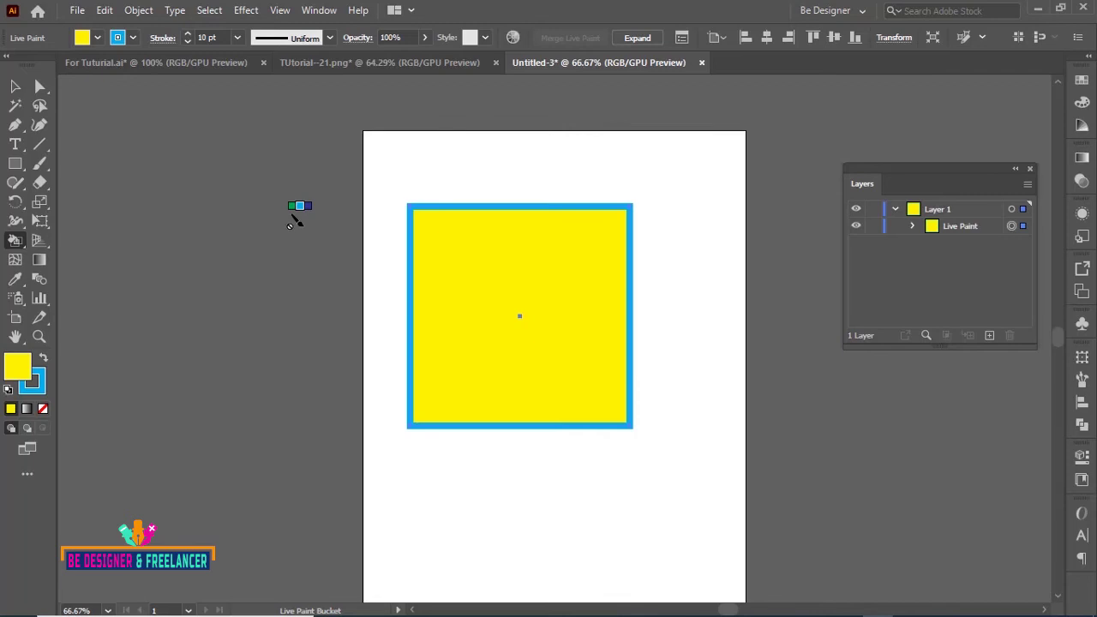
Step the outline swatch through purple and red to orange-red
key("Right")
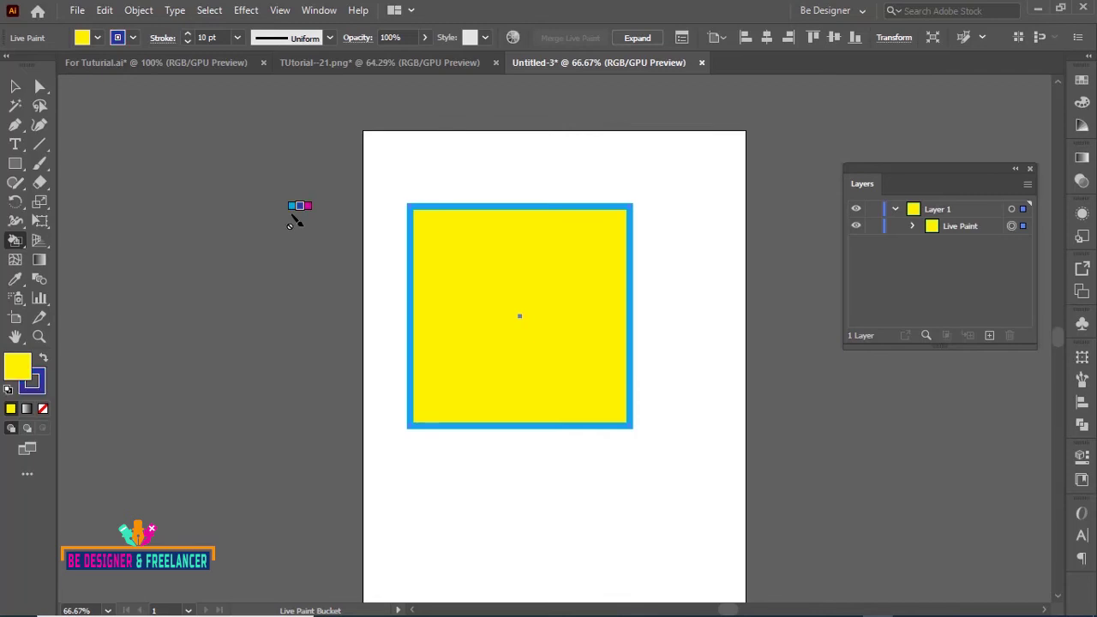
key("Right")
key("Right")
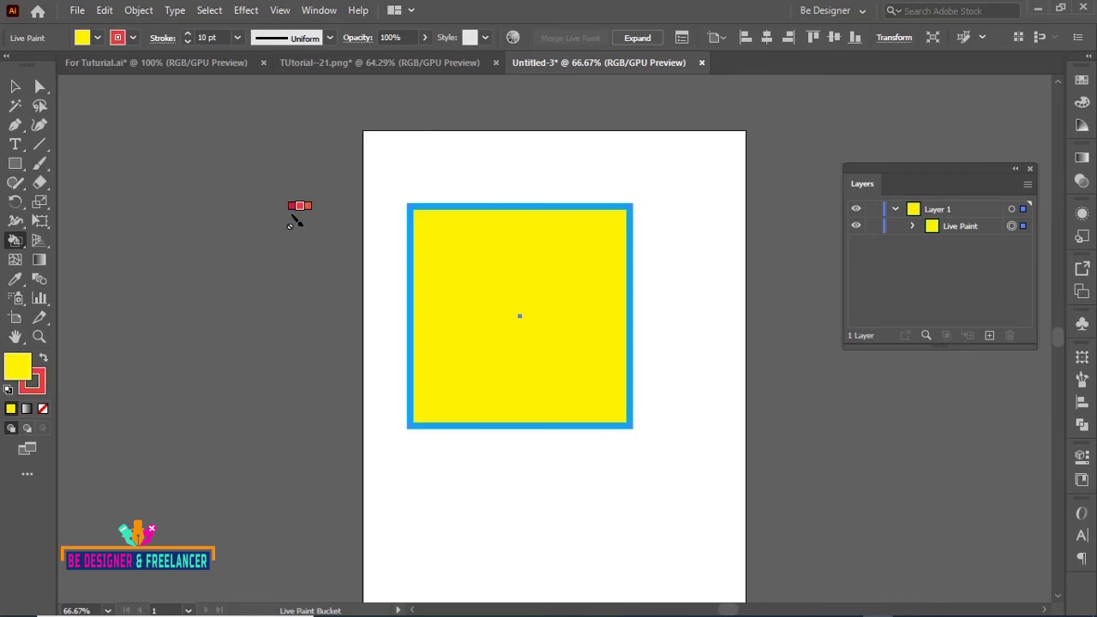
key("Right")
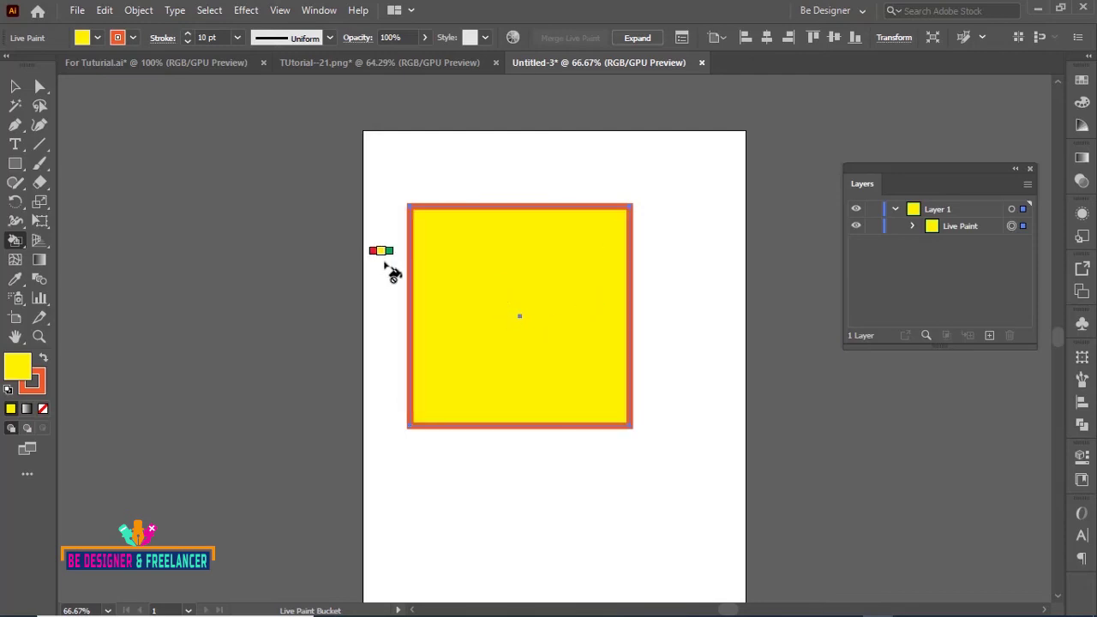
Enable Paint Strokes in the Live Paint Bucket Options
double_click(15, 240)
left_click_drag(271, 132, 351, 126)
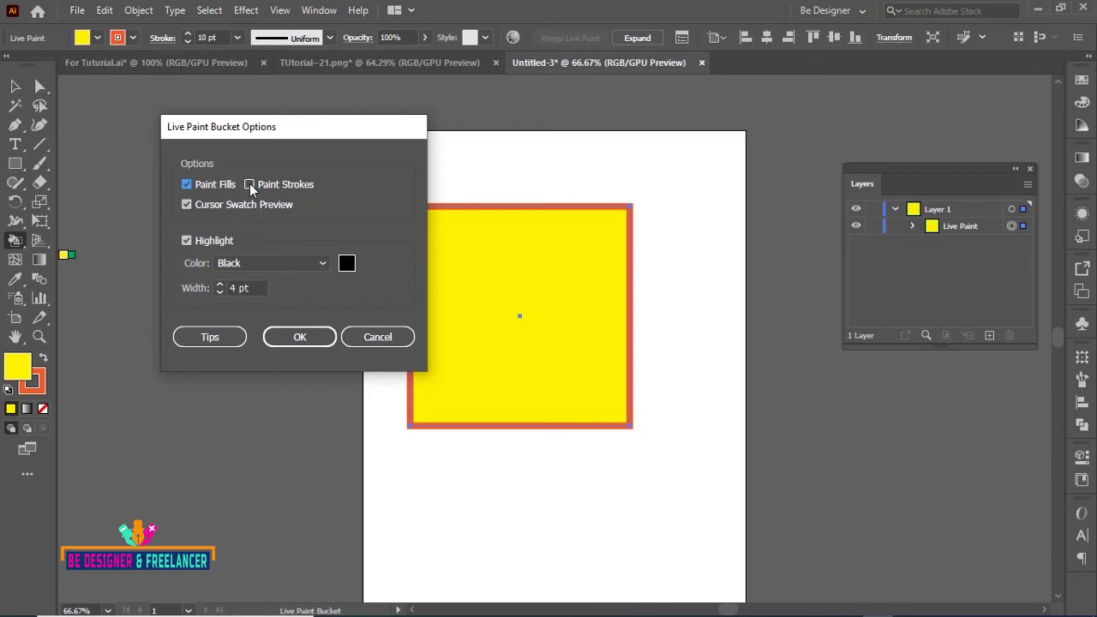
left_click(249, 184)
left_click(298, 337)
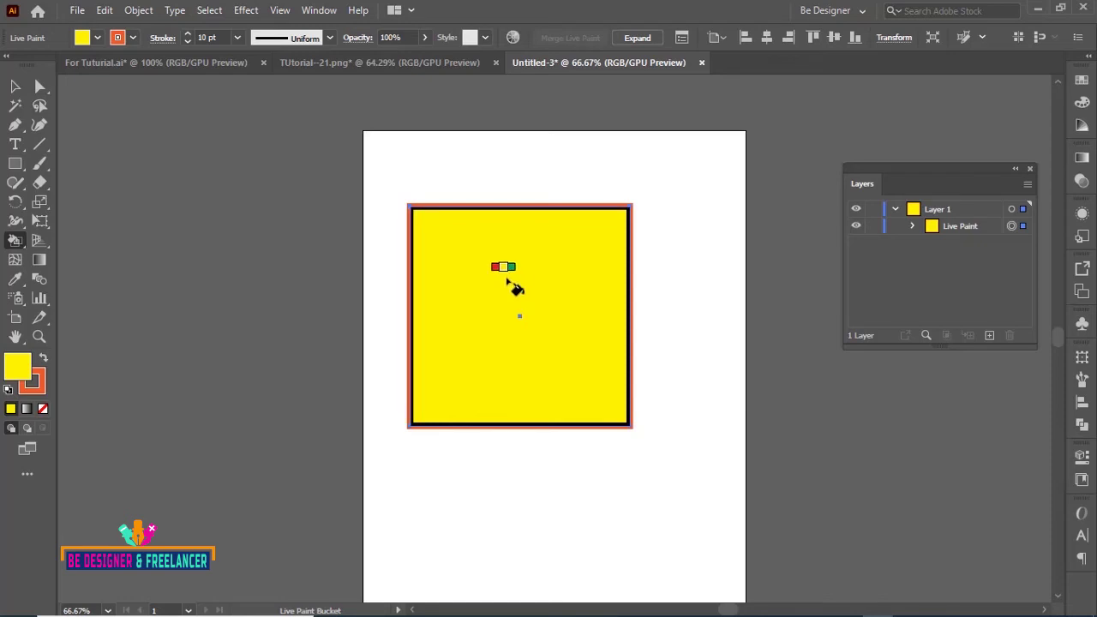
Fill the Live Paint square blue and repaint its edge from orange-red to yellow
key("Right")
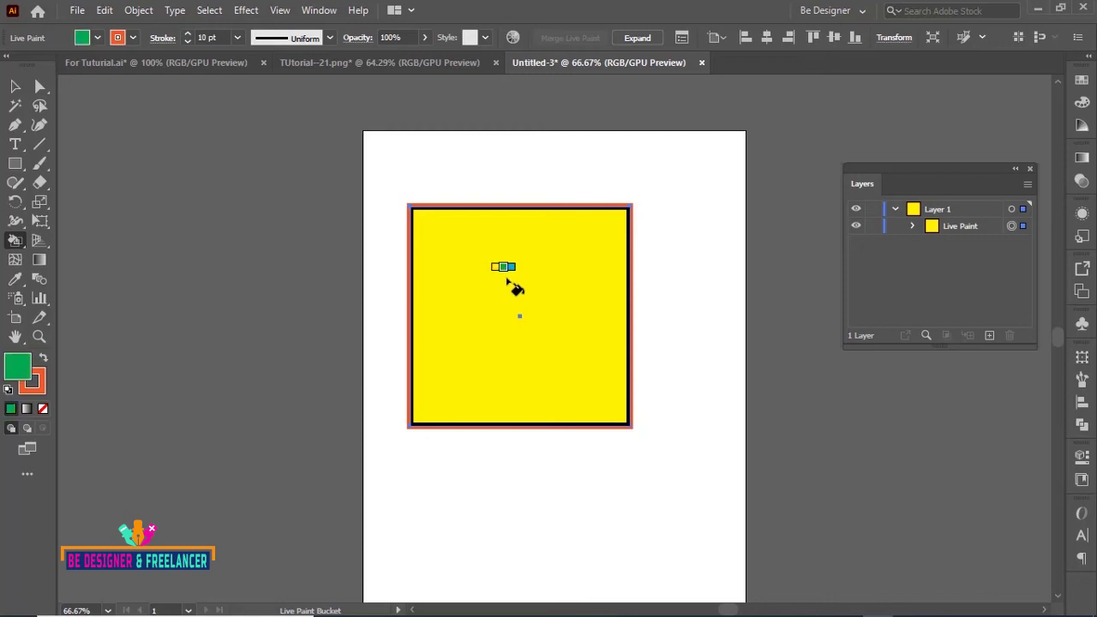
key("Right")
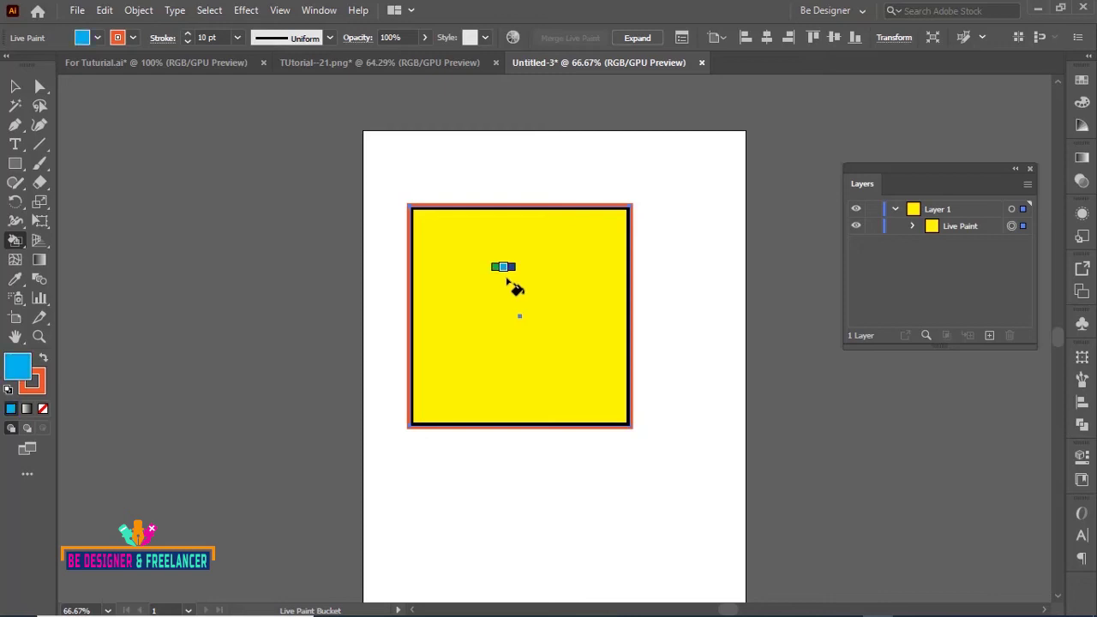
left_click(510, 294)
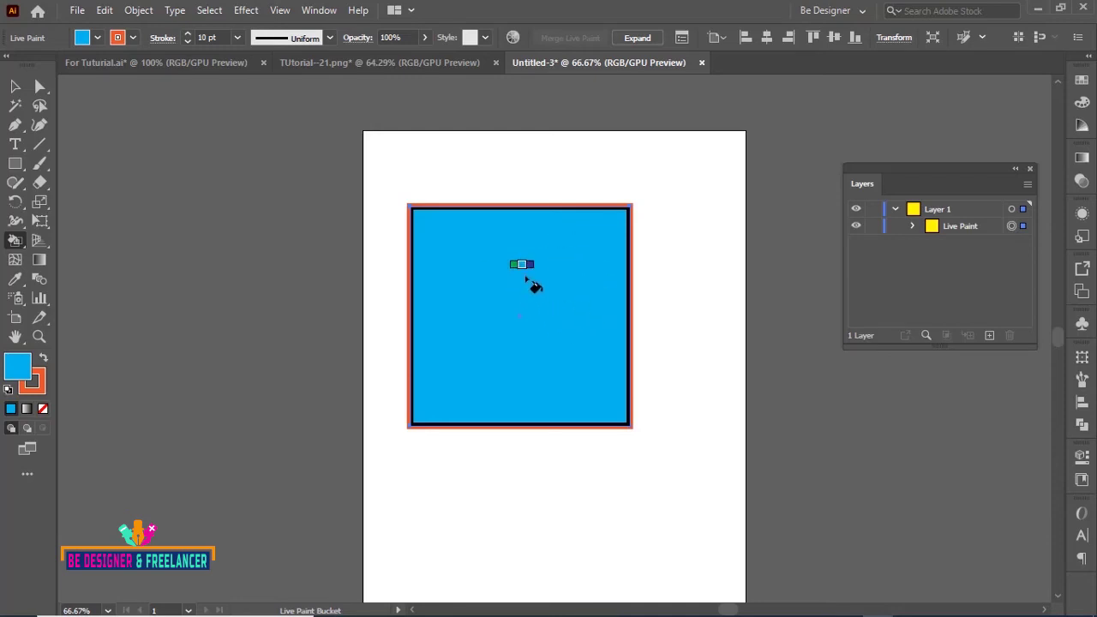
left_click(480, 205)
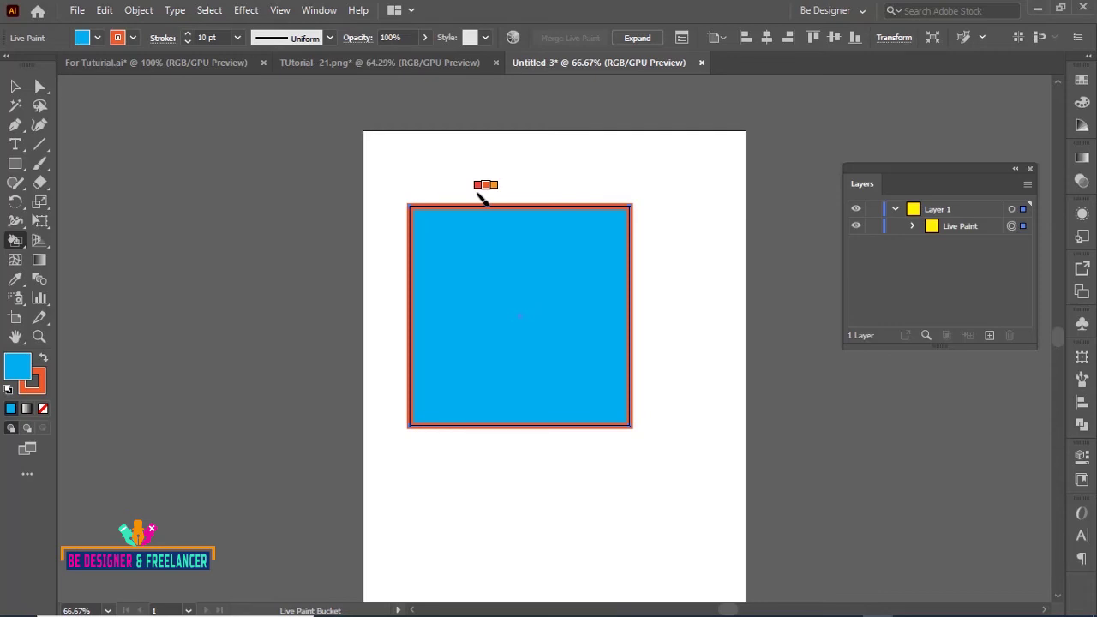
key("Right")
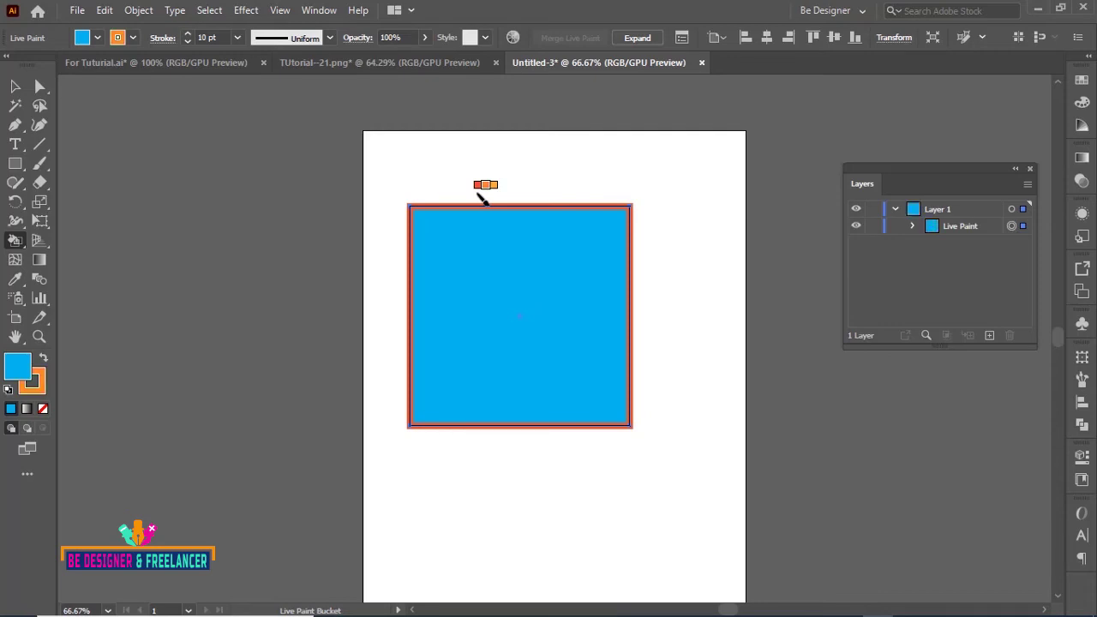
key("Right")
key("Right")
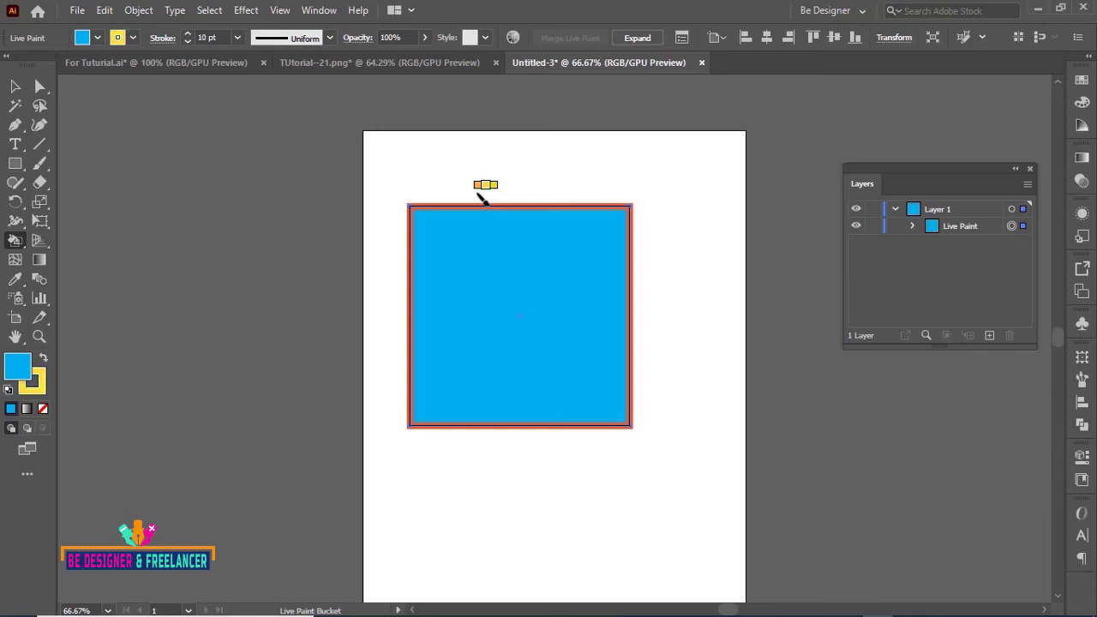
left_click(479, 204)
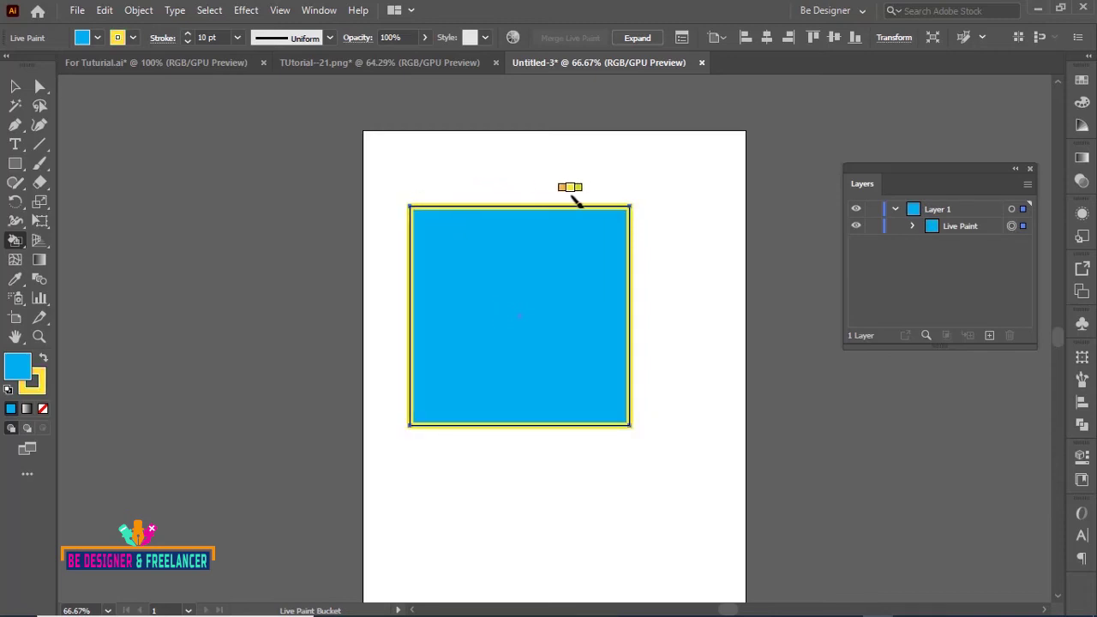
Turn off Paint Fills in the bucket options and paint the square's top edge yellow
double_click(17, 242)
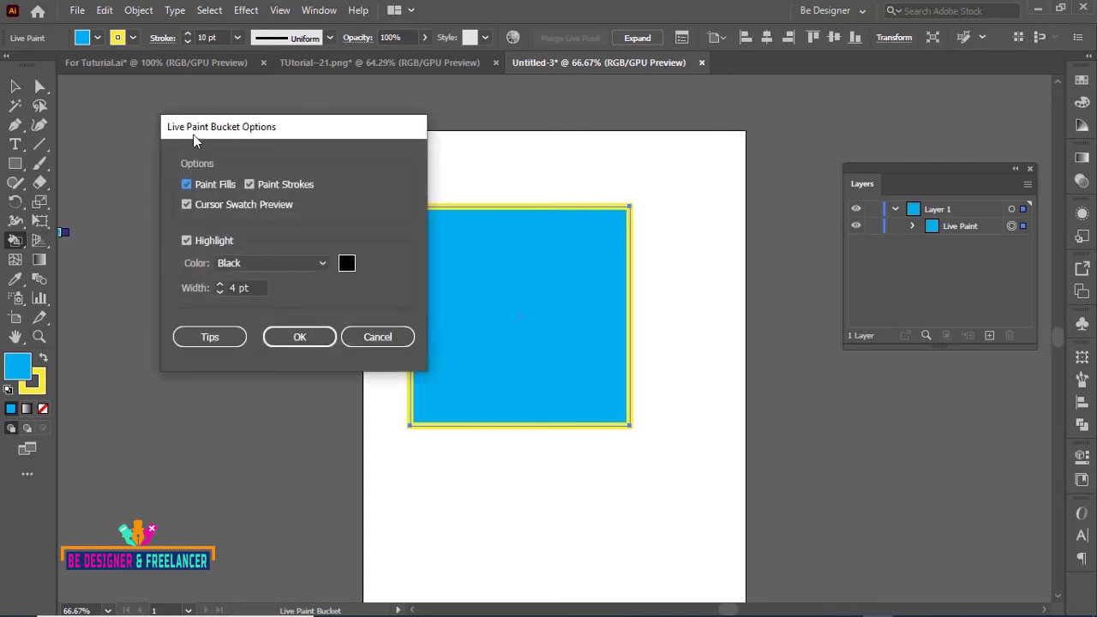
left_click(187, 184)
left_click(299, 337)
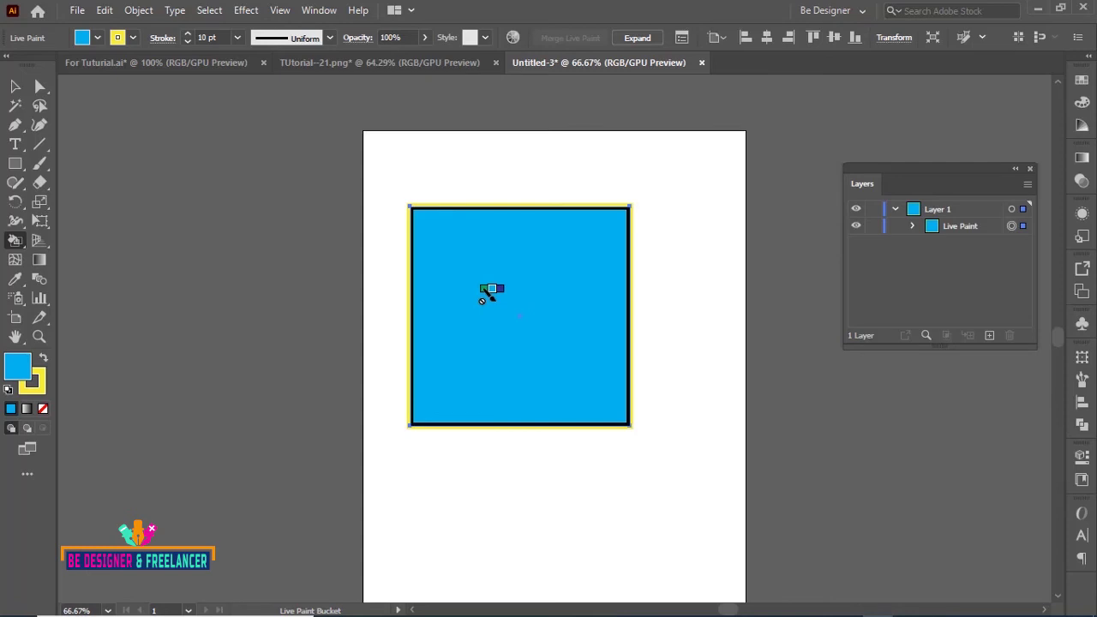
double_click(15, 240)
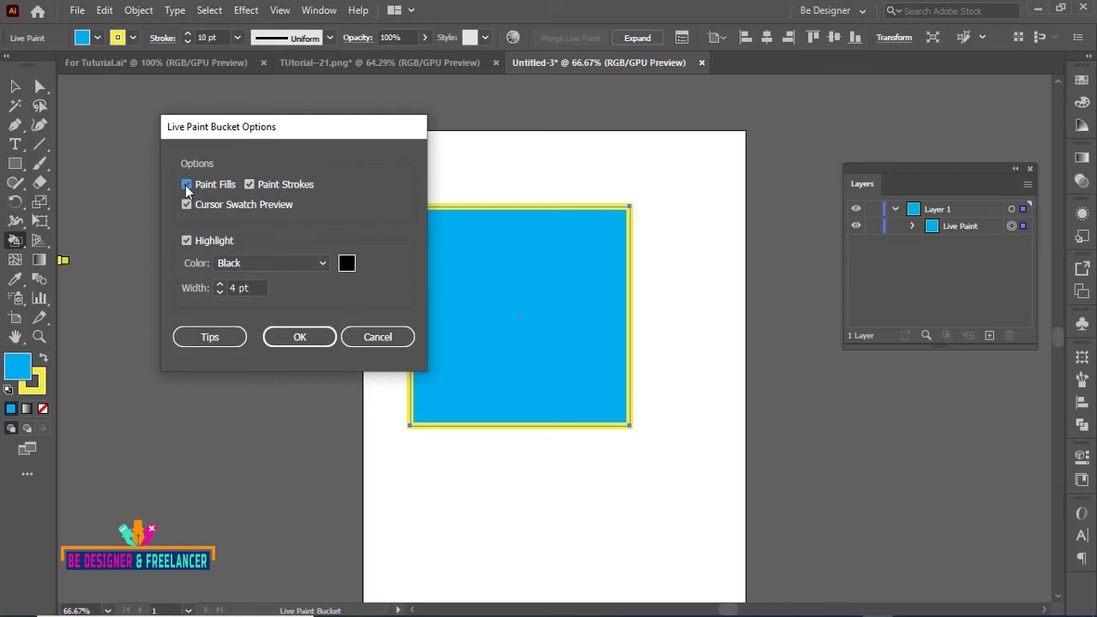
left_click(302, 337)
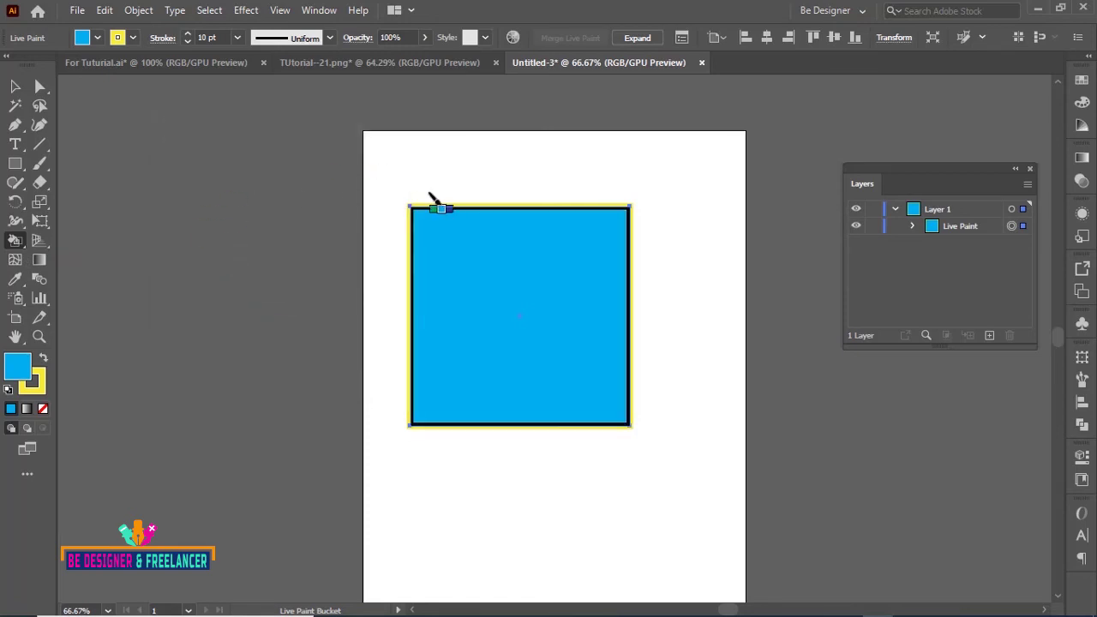
left_click(437, 206)
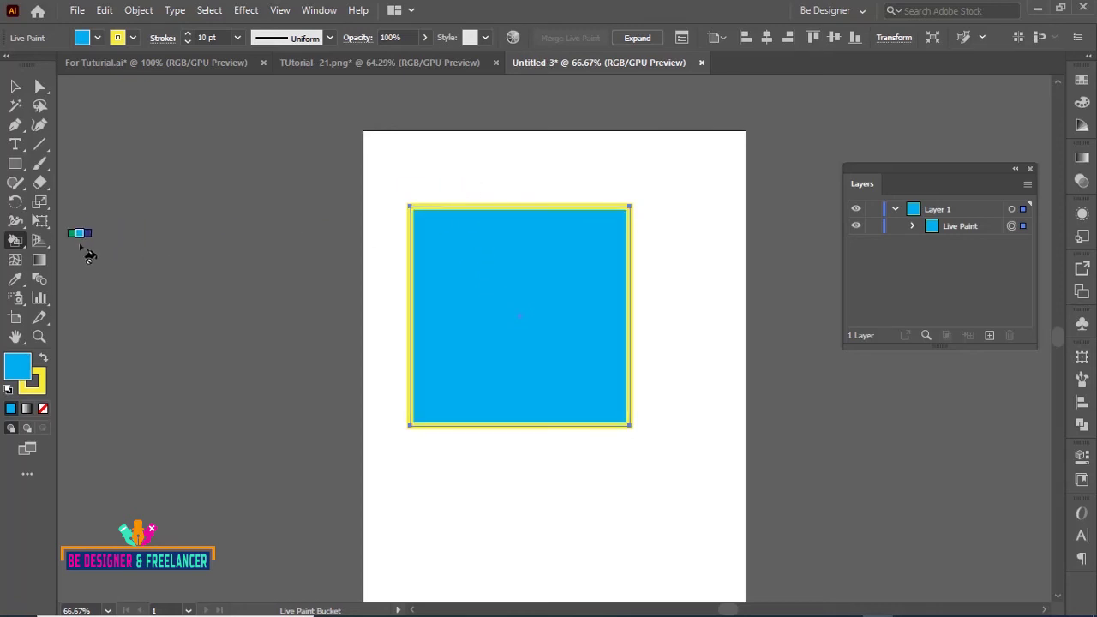
Toggle Cursor Swatch Preview off and back on in the Live Paint Bucket Options
double_click(17, 241)
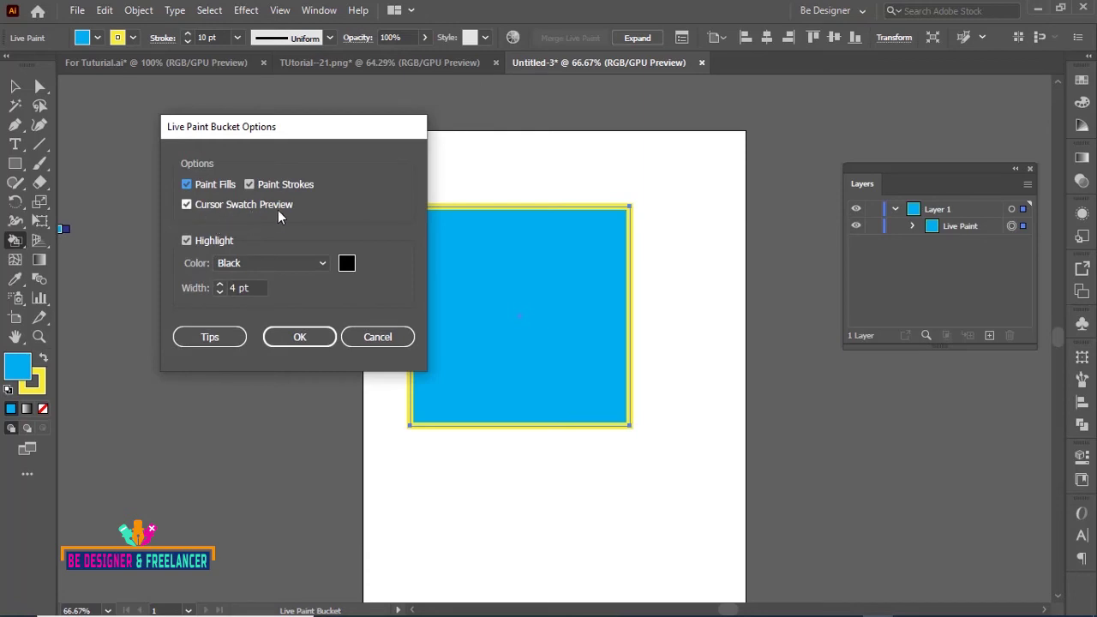
left_click(308, 337)
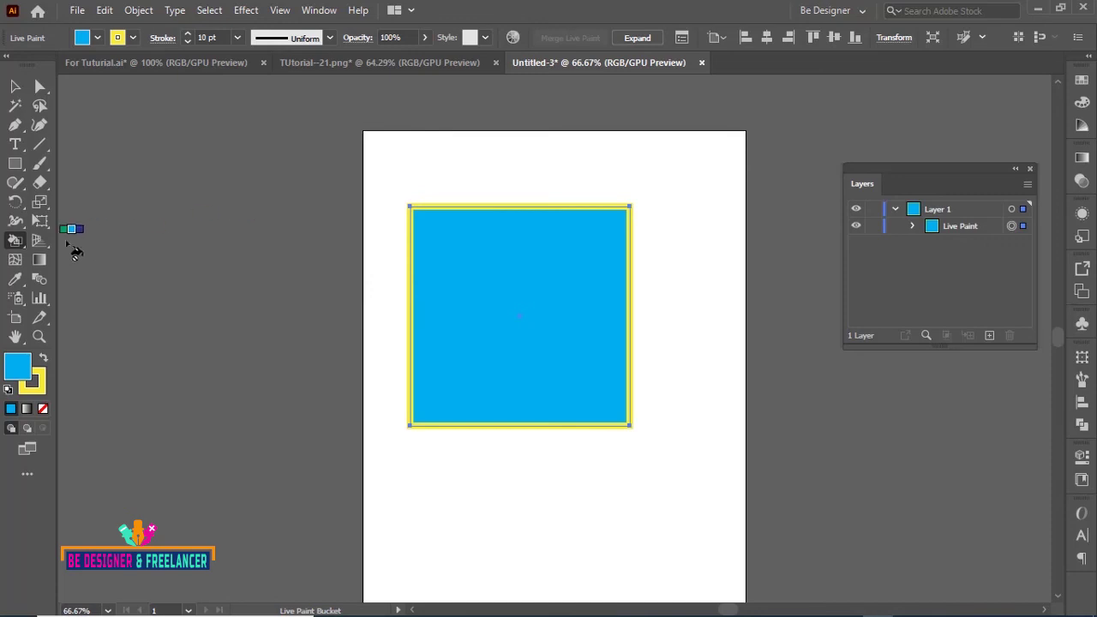
double_click(12, 242)
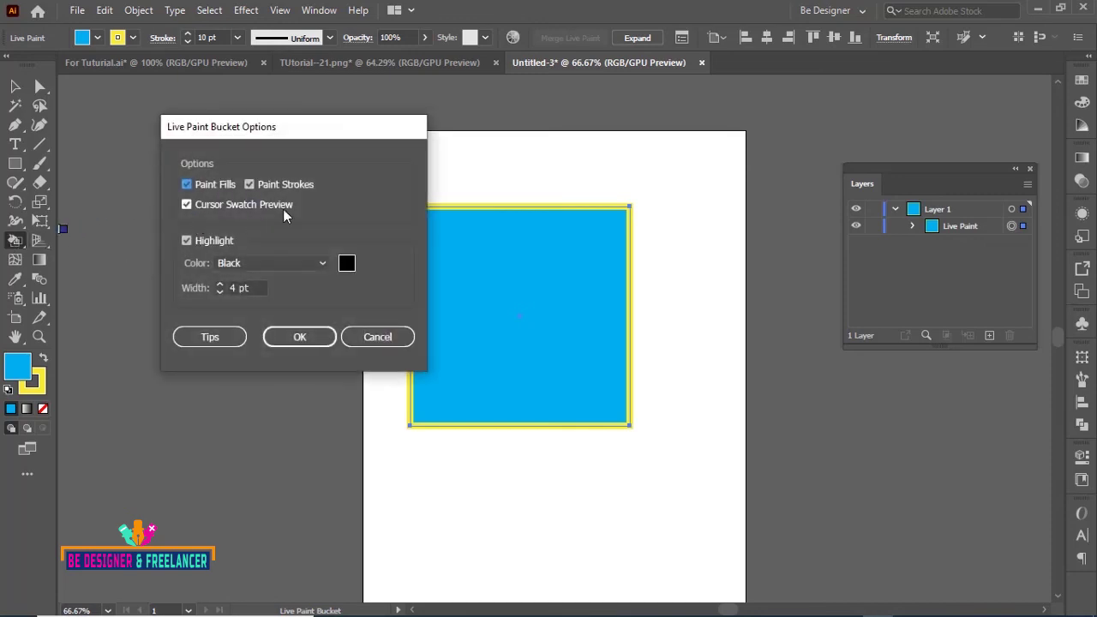
left_click(186, 204)
left_click(274, 336)
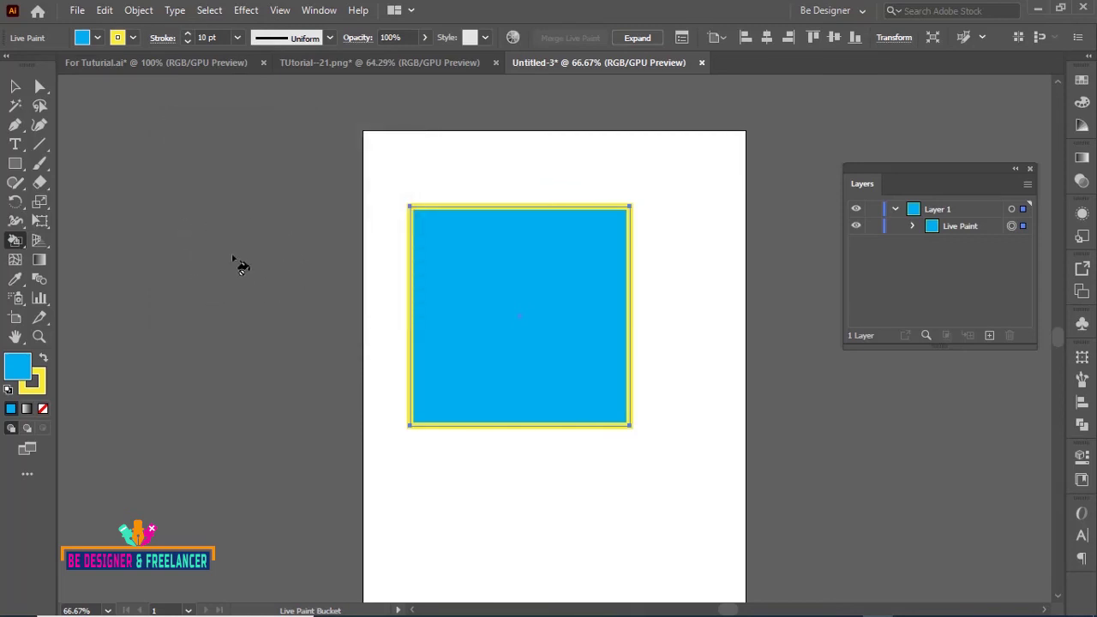
double_click(16, 241)
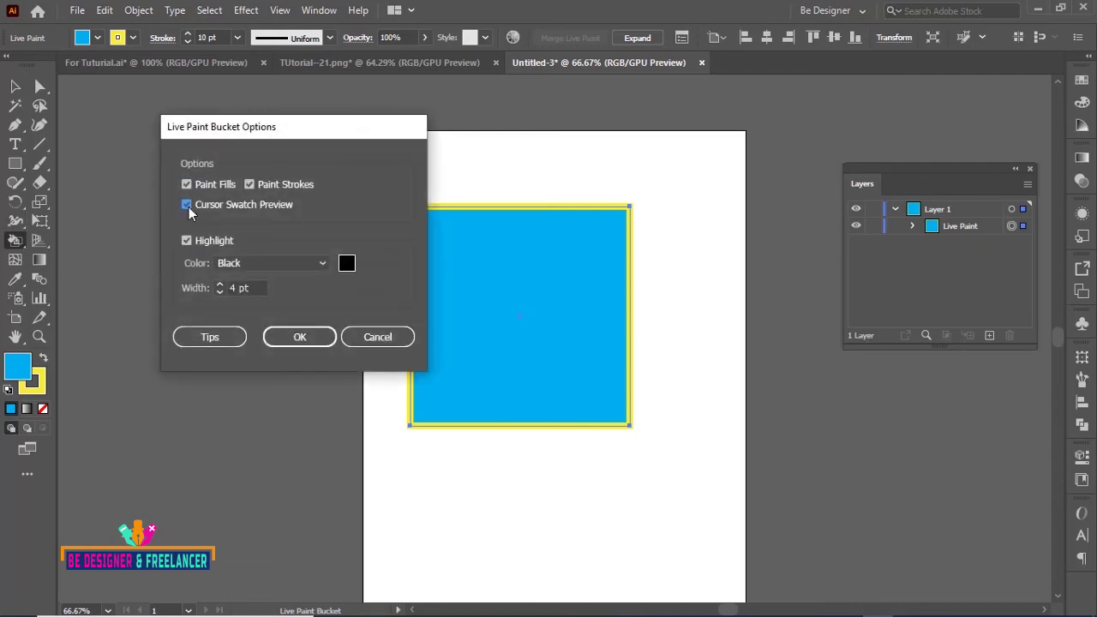
left_click(298, 335)
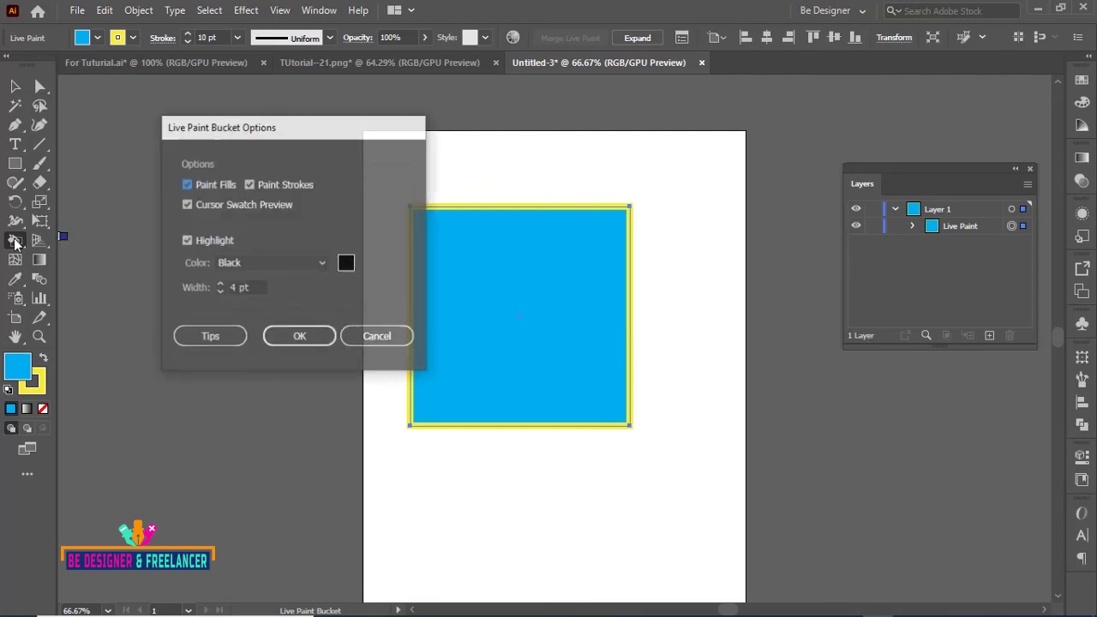
Toggle Highlight off and on, then double-click the square's stroke to paint all edges yellow
double_click(17, 240)
left_click(186, 240)
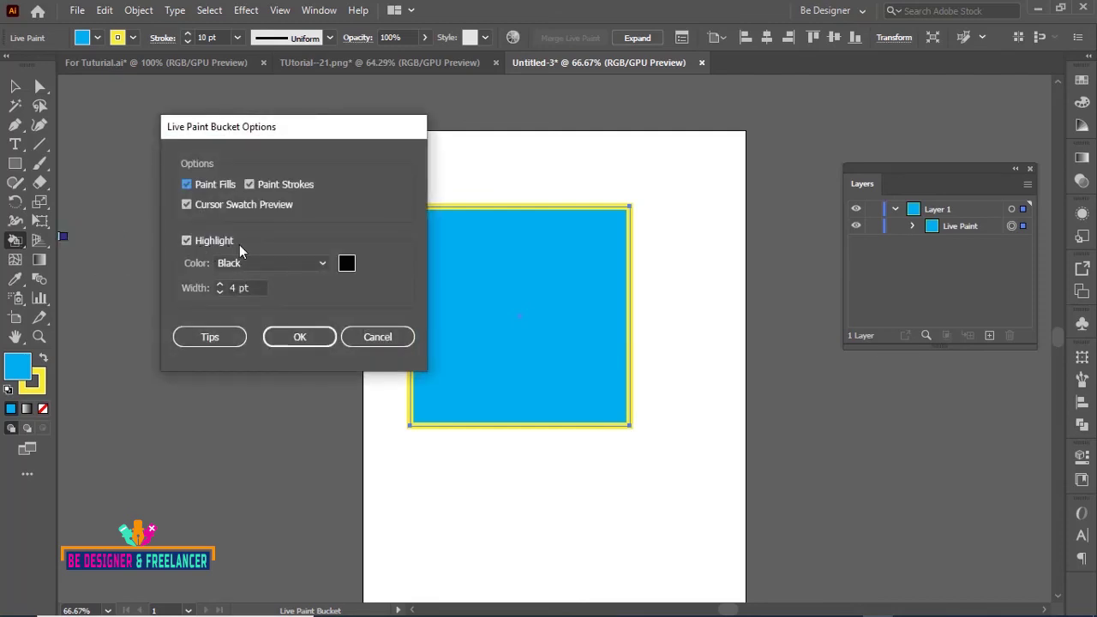
left_click(186, 239)
left_click(297, 336)
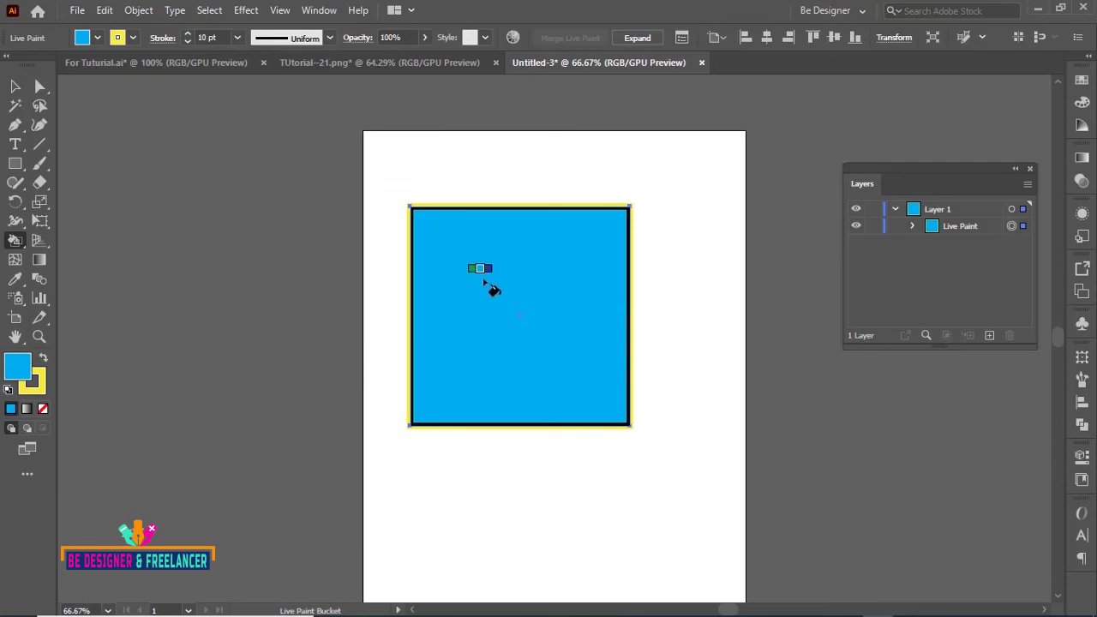
double_click(411, 274)
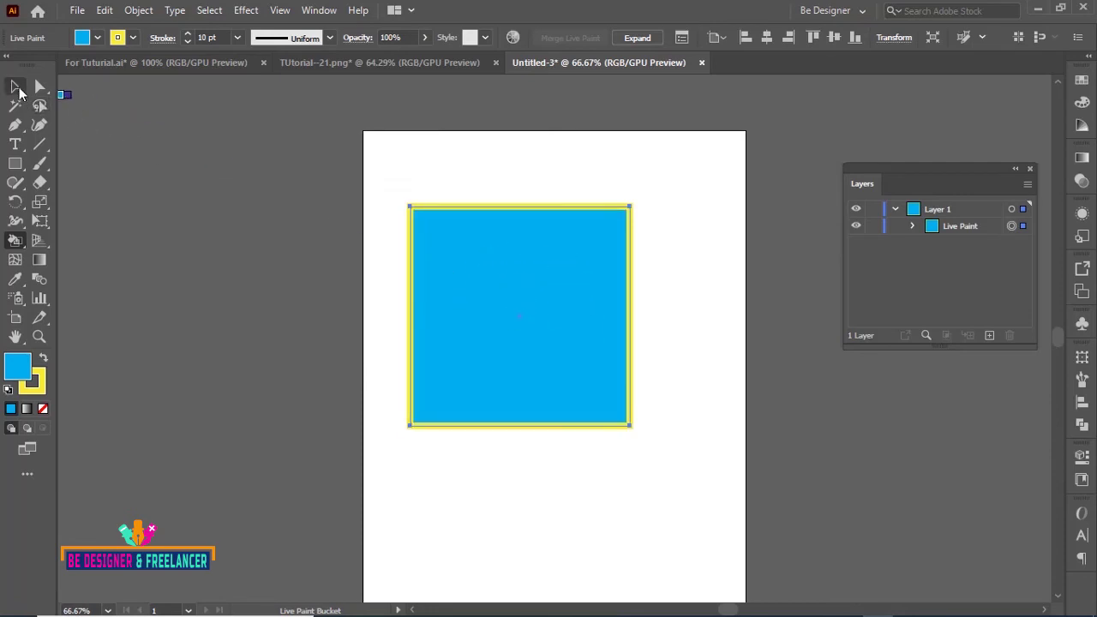
Delete the Live Paint square and draw a new blue square with a yellow outline
left_click(14, 85)
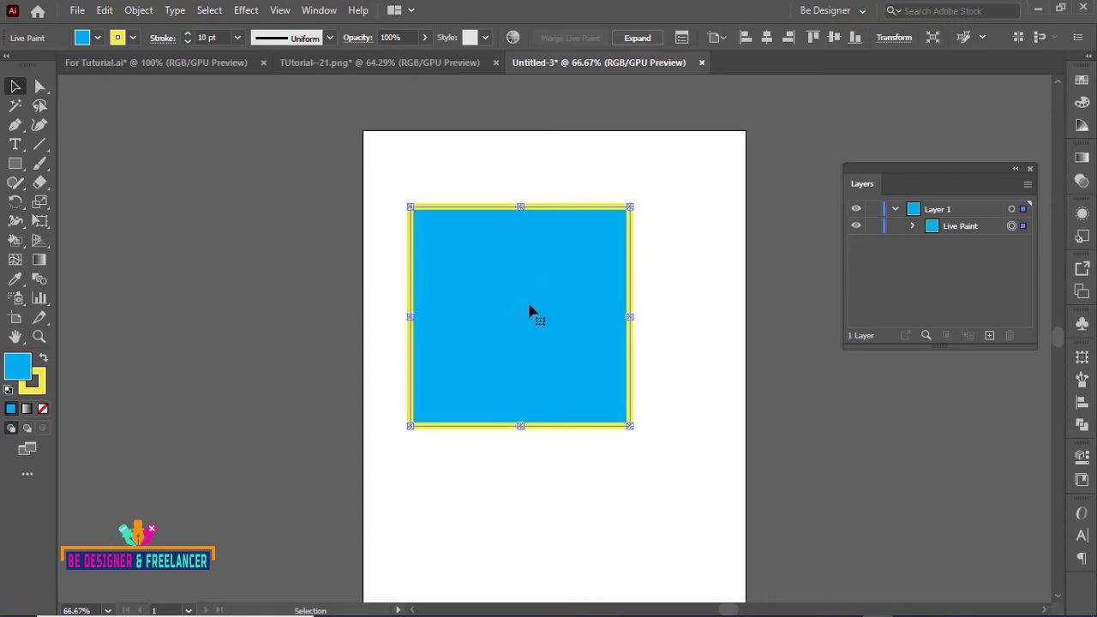
key("Delete")
left_click_drag(14, 162, 72, 170)
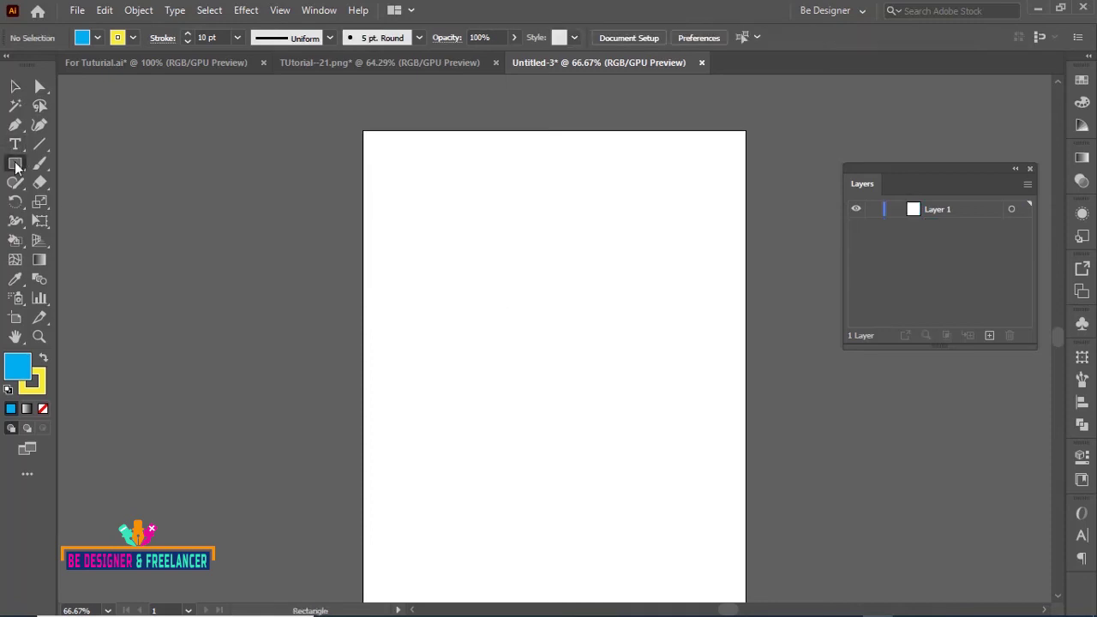
left_click_drag(192, 207, 306, 319)
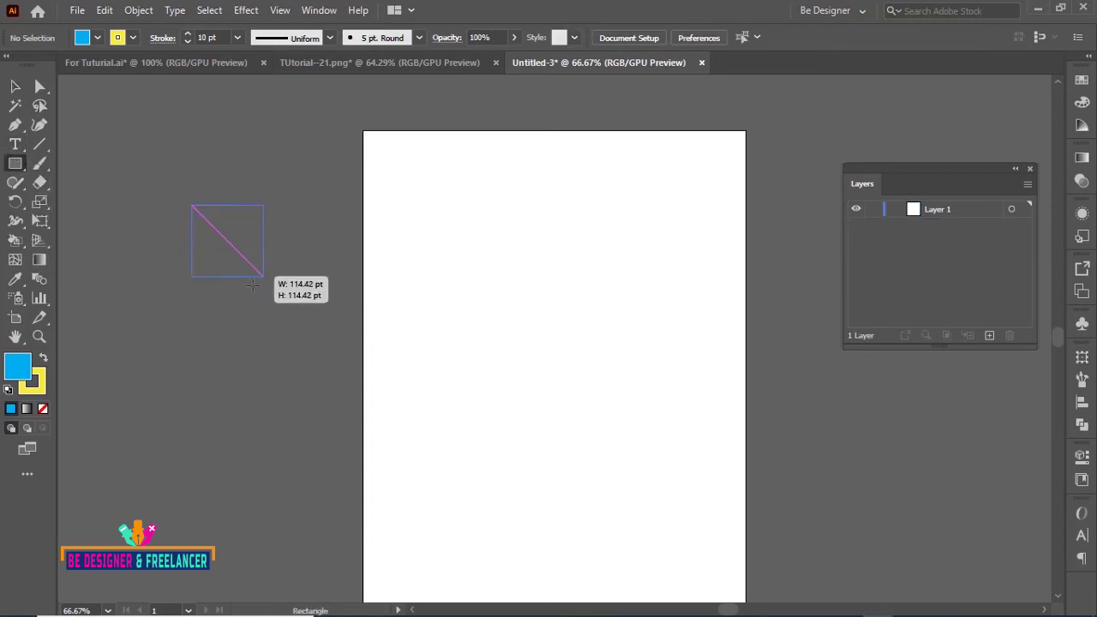
Alt-drag a copy down-right, repeat with Ctrl+D for a third square, and select all
left_click(15, 87)
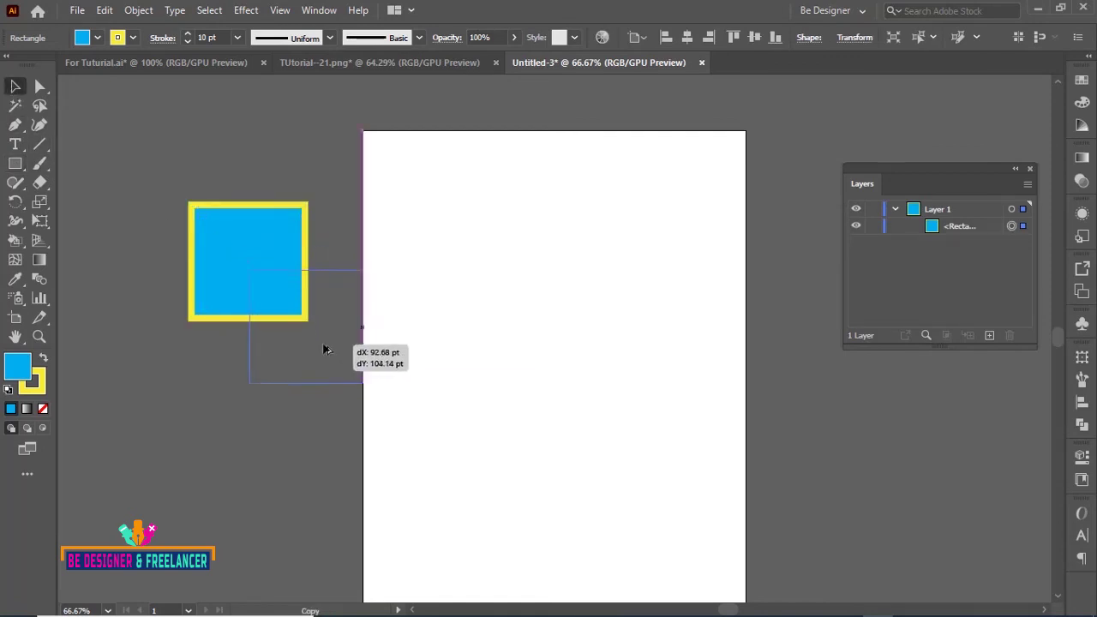
left_click_drag(263, 285, 320, 351)
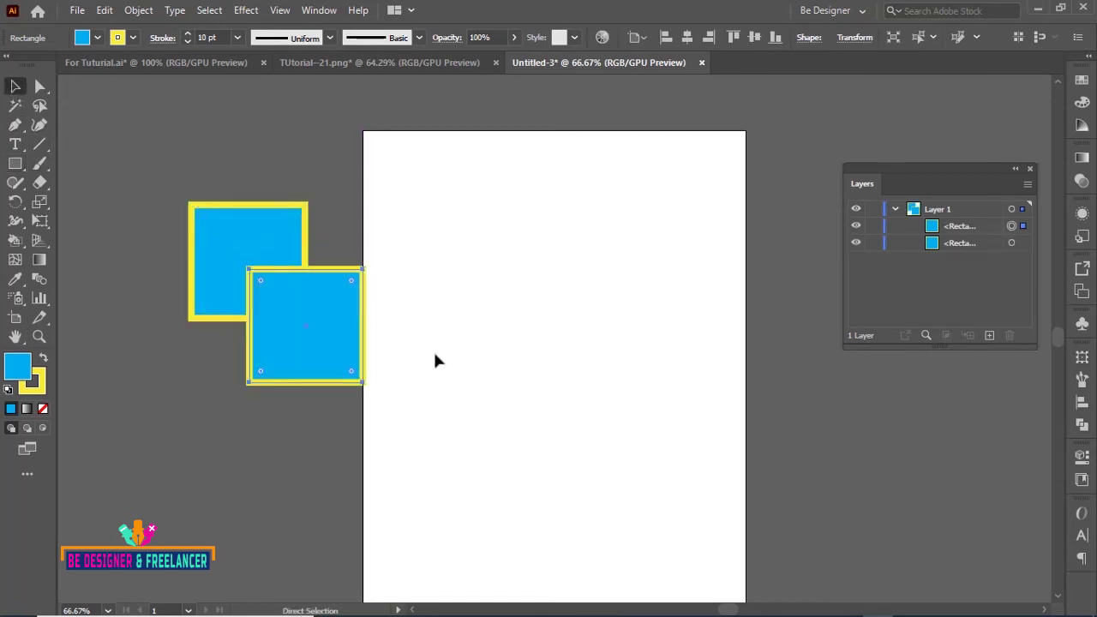
key("ctrl+d")
left_click(457, 313)
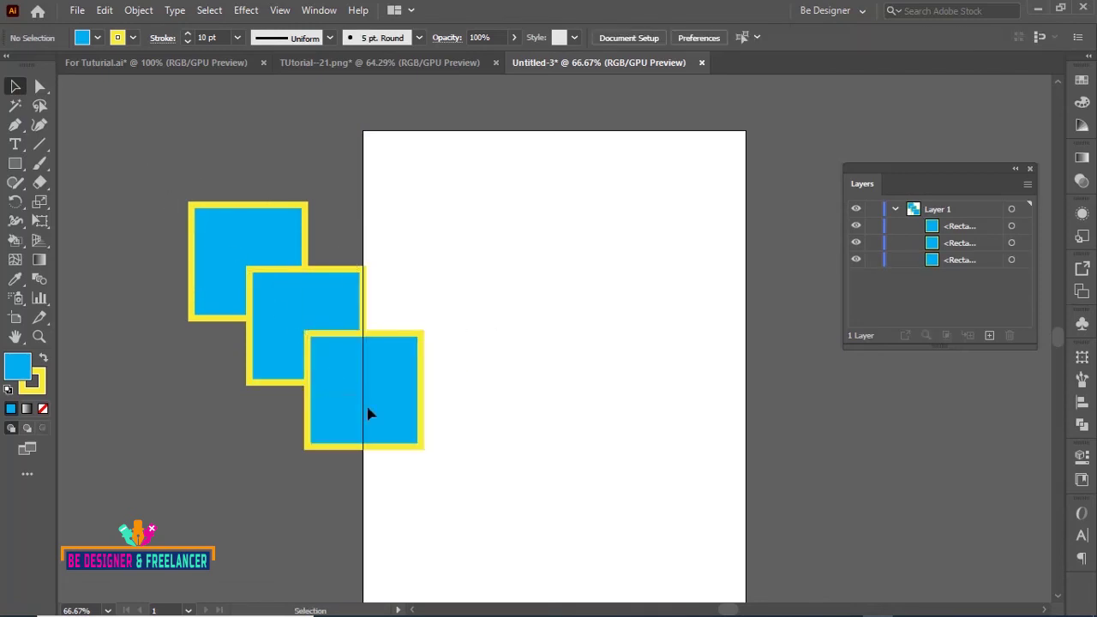
key("ctrl+a")
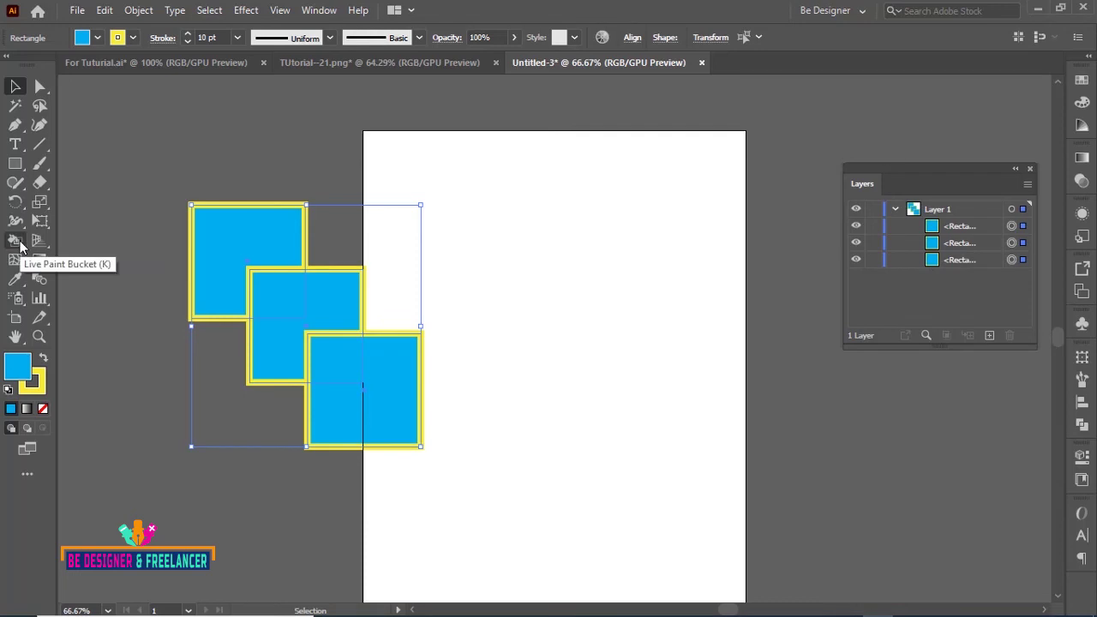
Click the three squares with the Live Paint Bucket and uncheck Highlight in its options
left_click(17, 241)
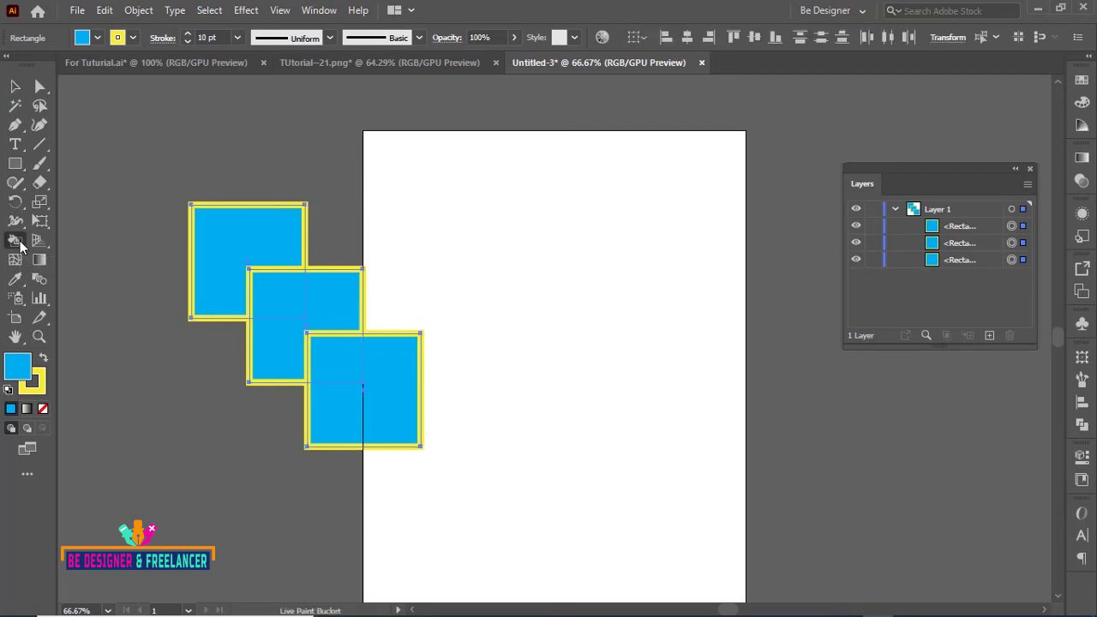
left_click(246, 249)
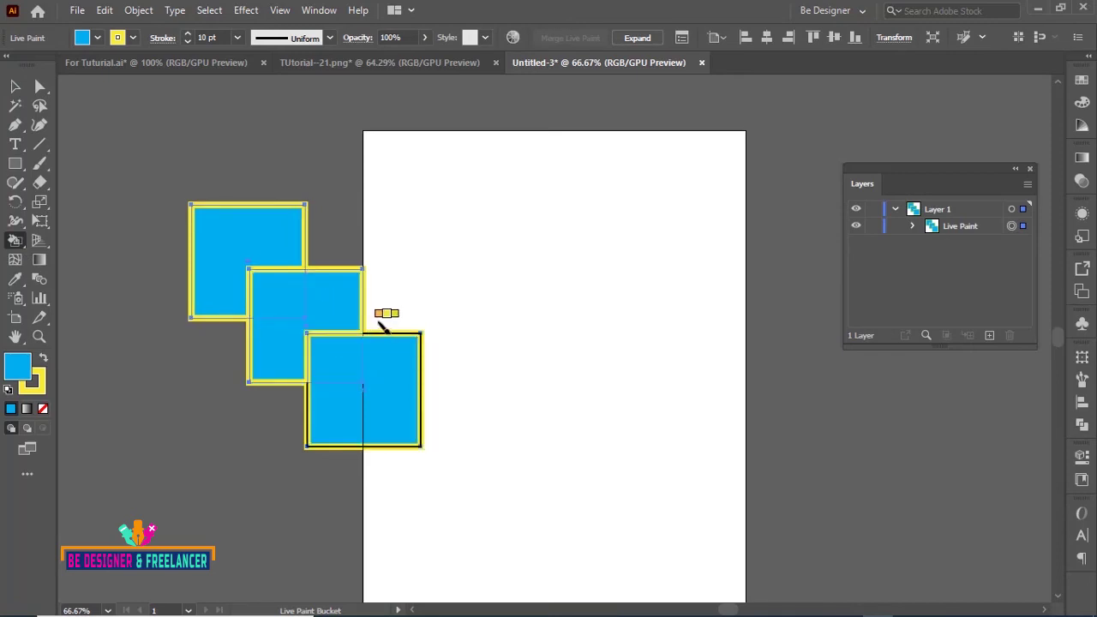
double_click(21, 245)
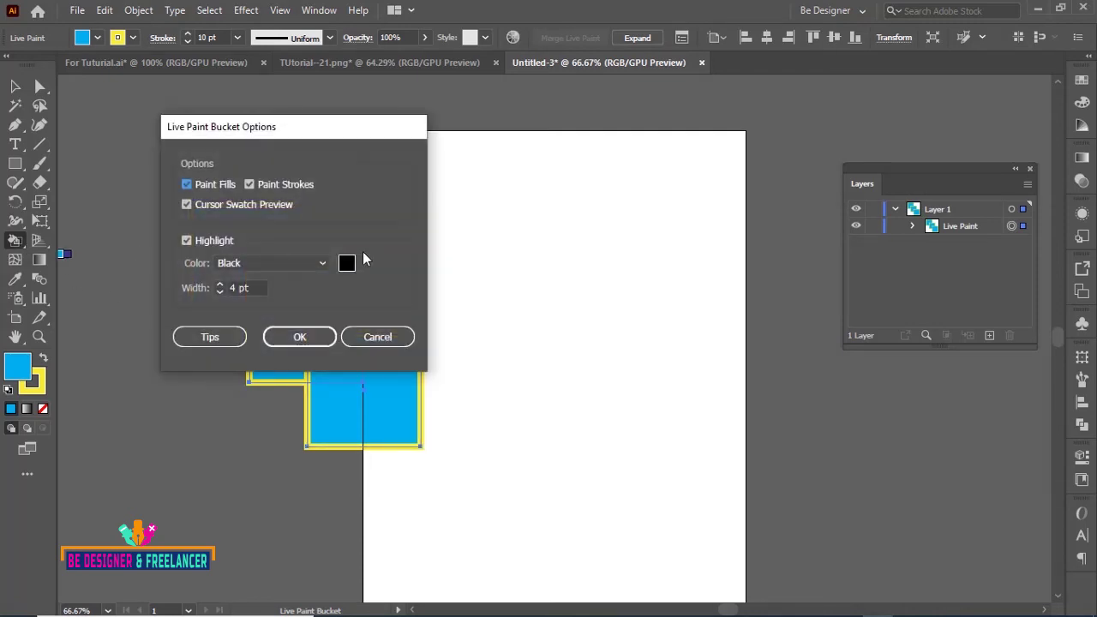
left_click(186, 241)
left_click(306, 335)
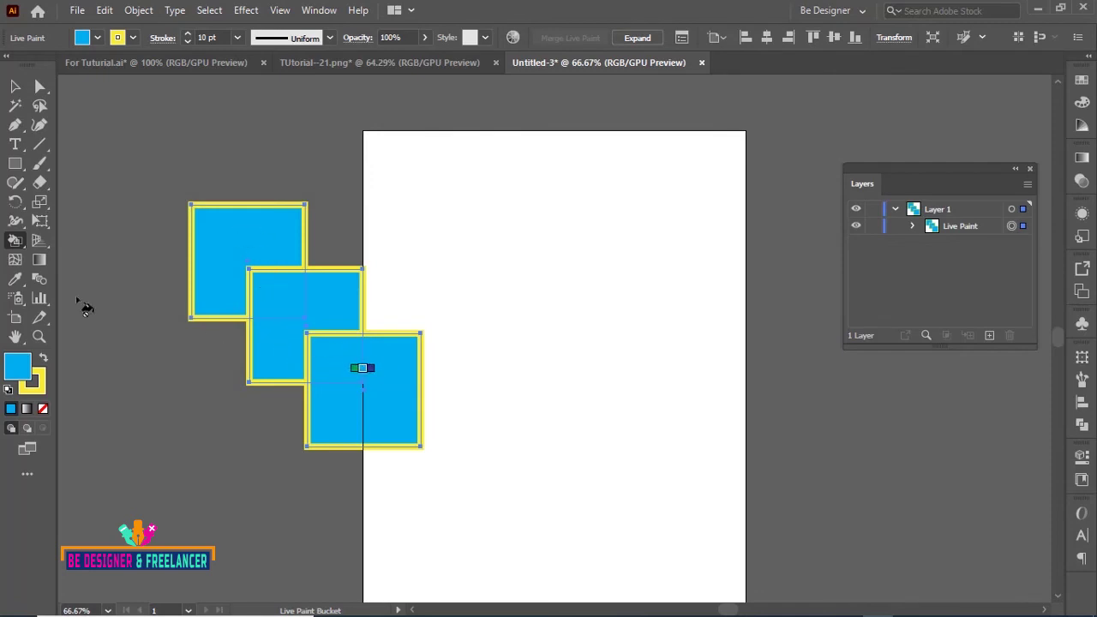
double_click(14, 241)
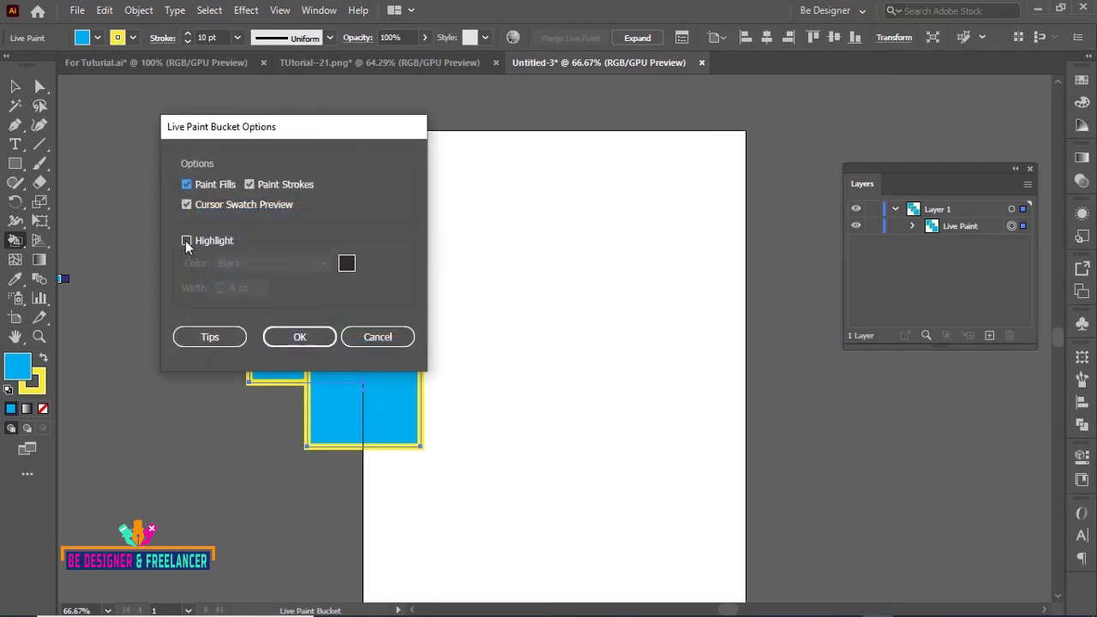
Turn the Live Paint Bucket hover highlight back on with Magenta as its colour
left_click(187, 242)
left_click(327, 264)
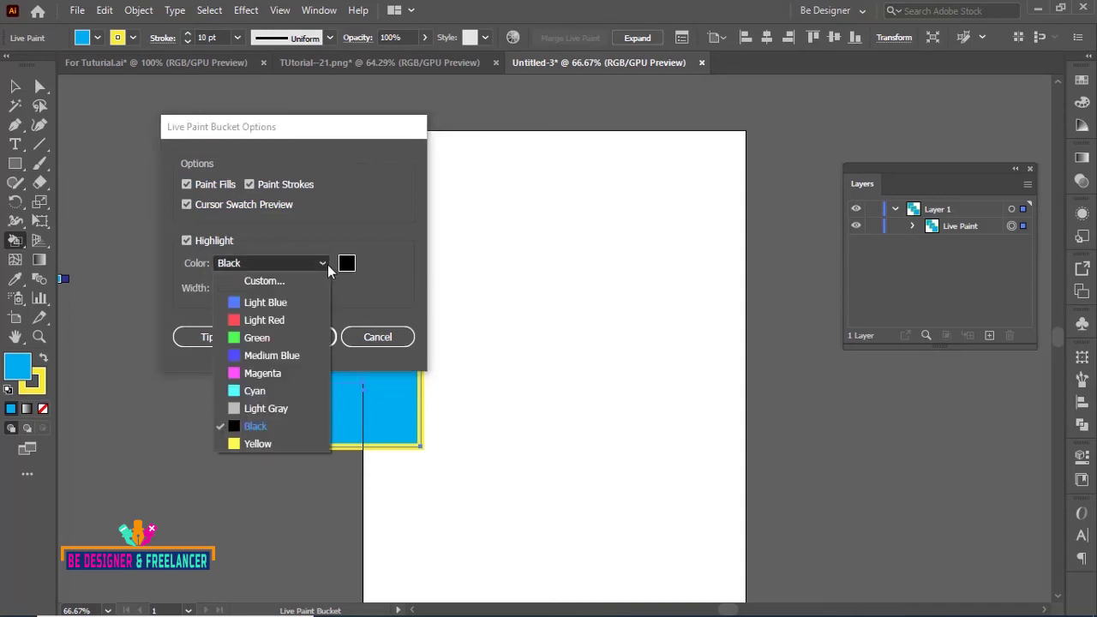
left_click(265, 373)
left_click(297, 336)
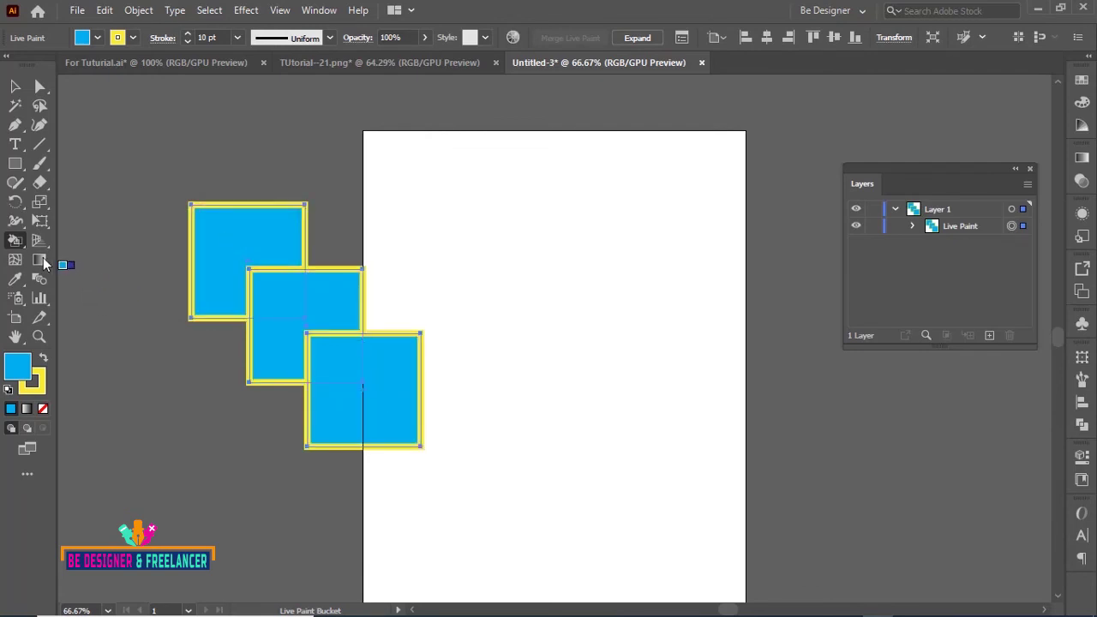
Set the bucket highlight width to 9 pt, then bring up the Live Paint Bucket tips
double_click(16, 241)
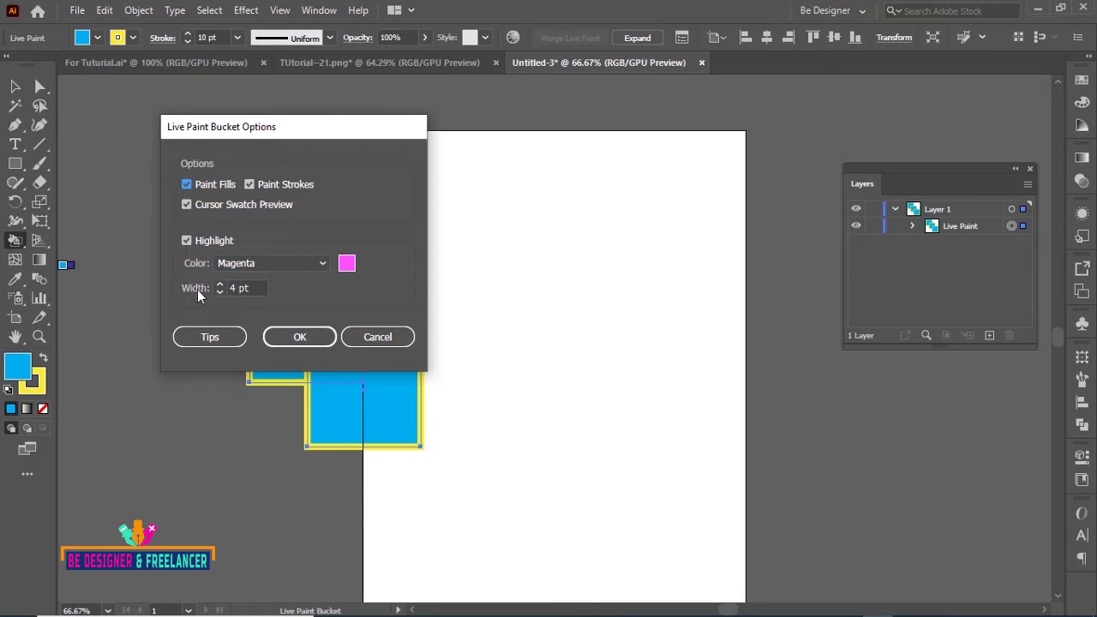
left_click(219, 286)
left_click(287, 343)
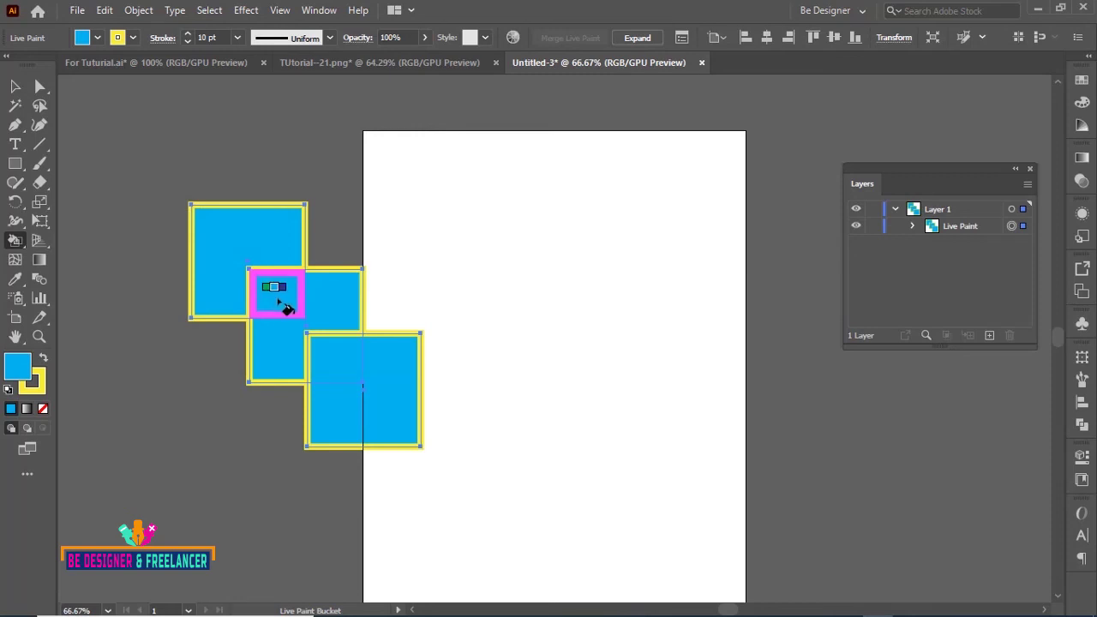
double_click(14, 240)
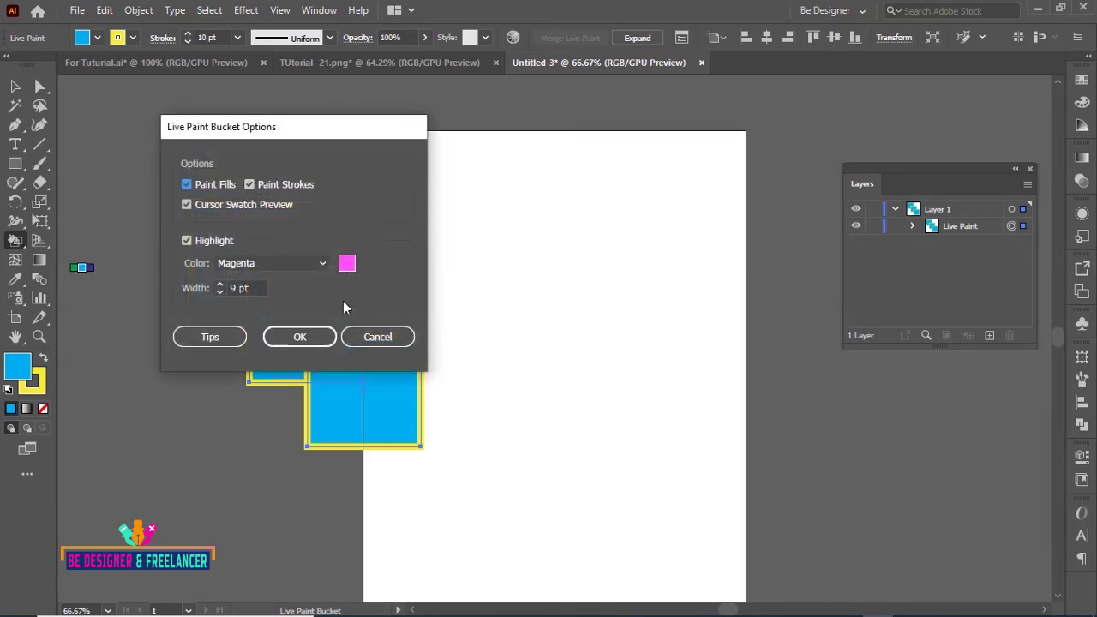
left_click(210, 338)
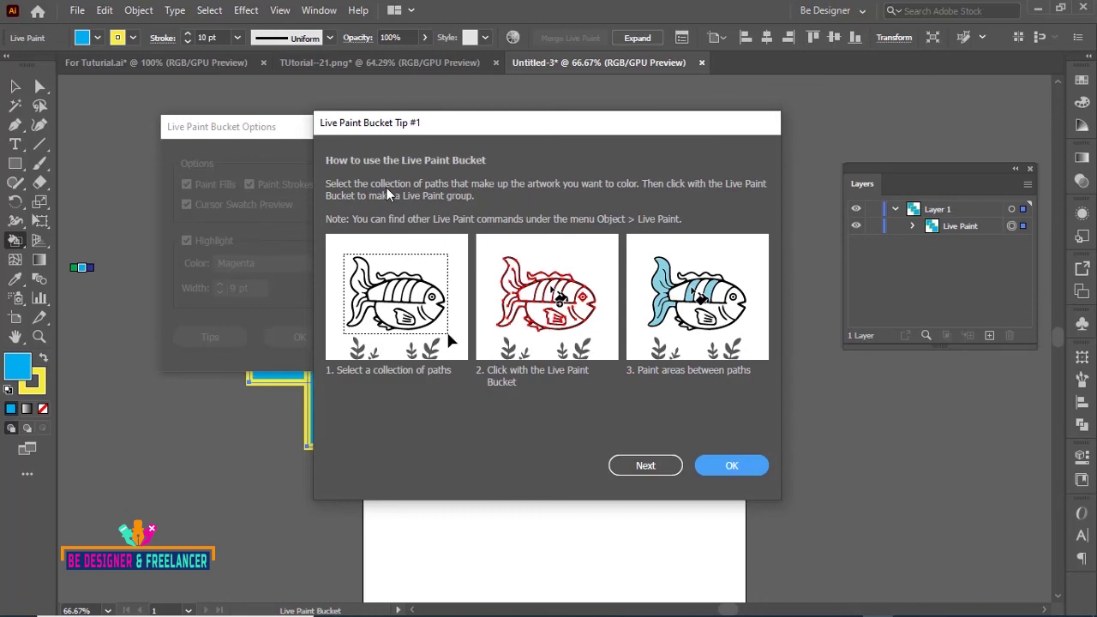
Page to the second Live Paint Bucket tip, then close the tips and the bucket options
left_click(653, 472)
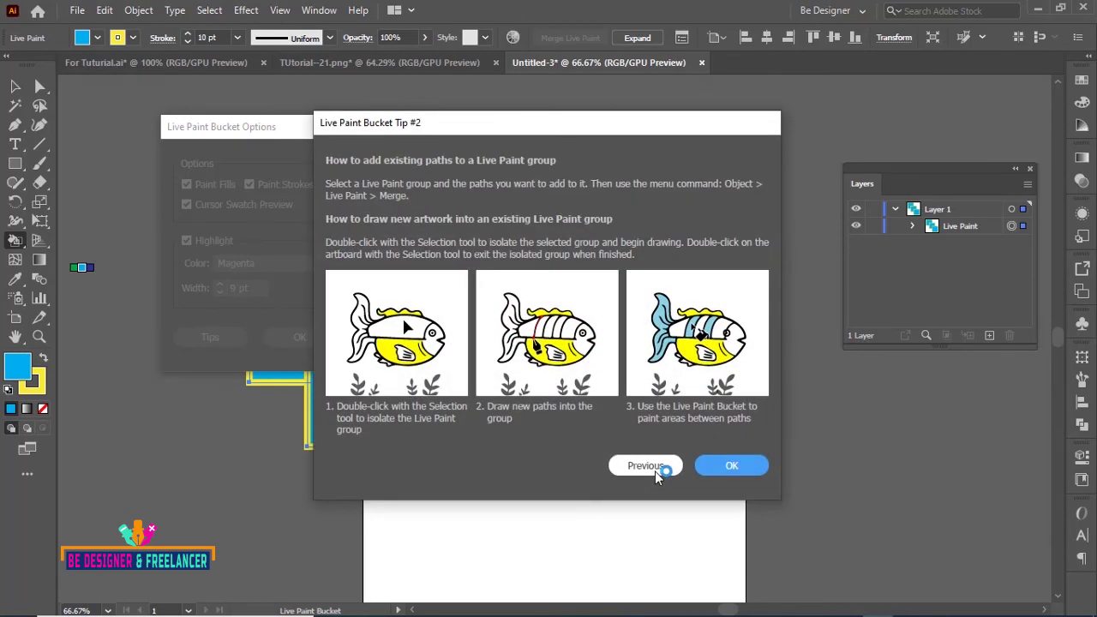
left_click(731, 466)
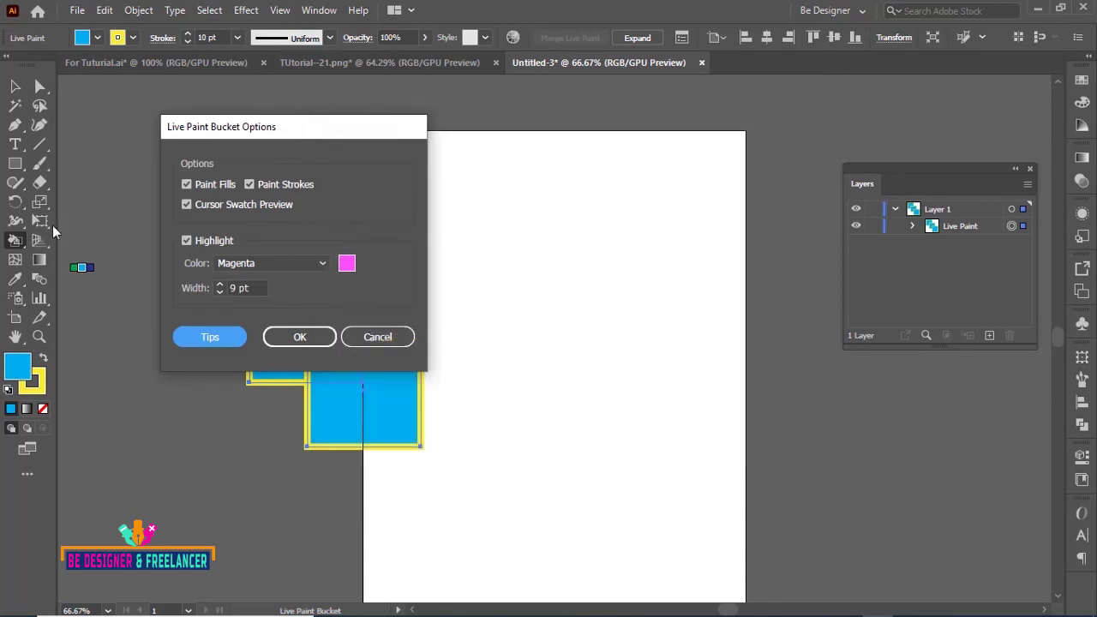
left_click(295, 337)
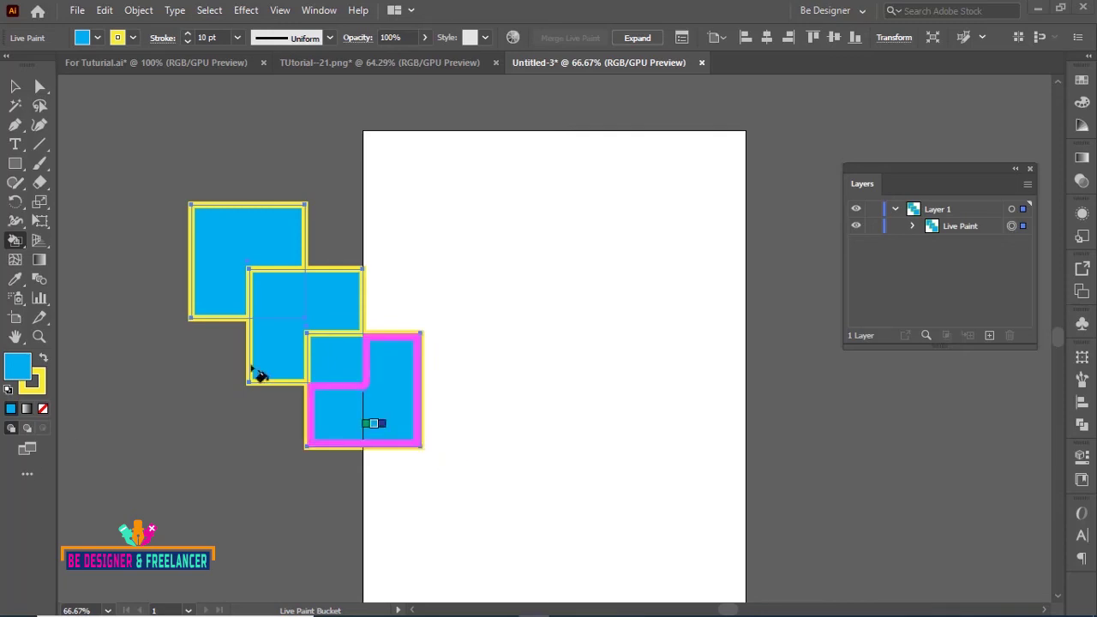
Switch to the Selection tool and select the three-square Live Paint group
left_click(14, 243)
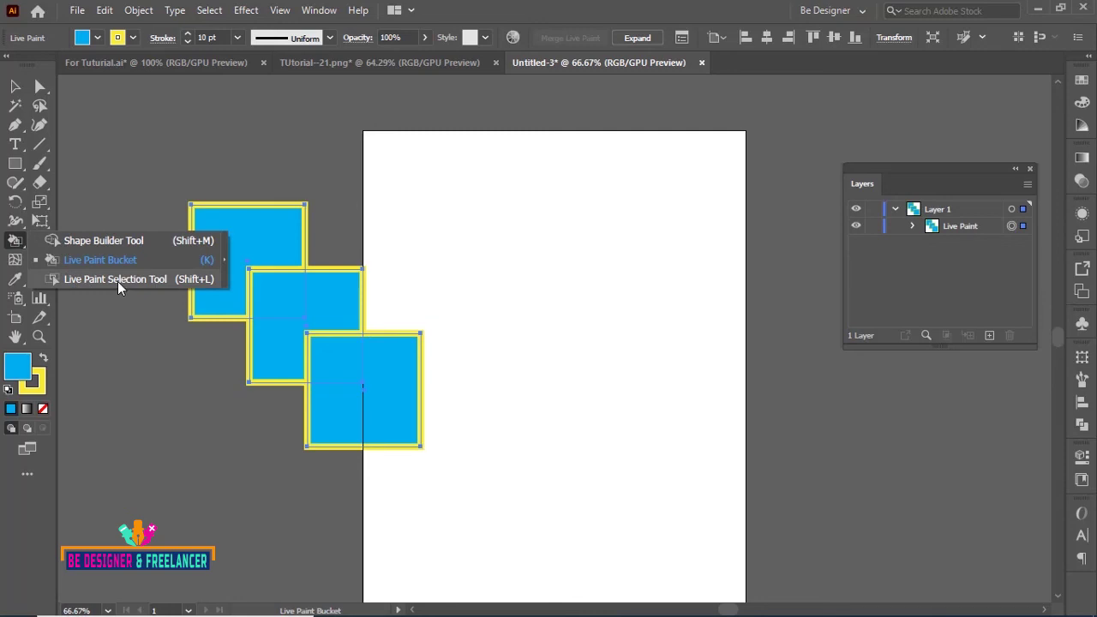
left_click(14, 86)
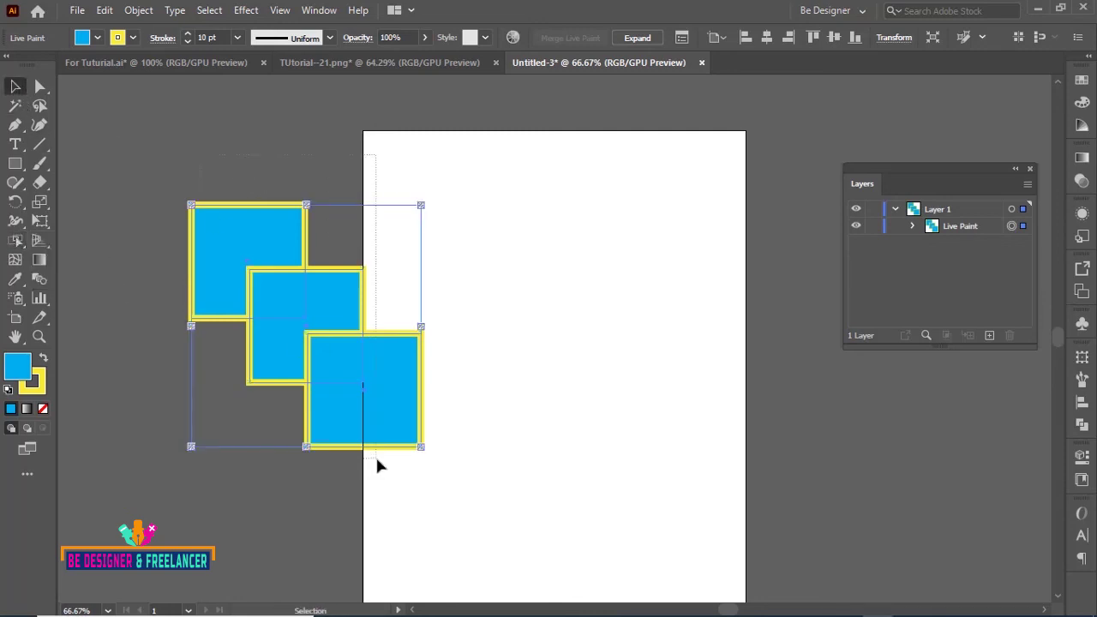
Delete the three-square Live Paint group and switch to the Live Paint Selection tool
key("Delete")
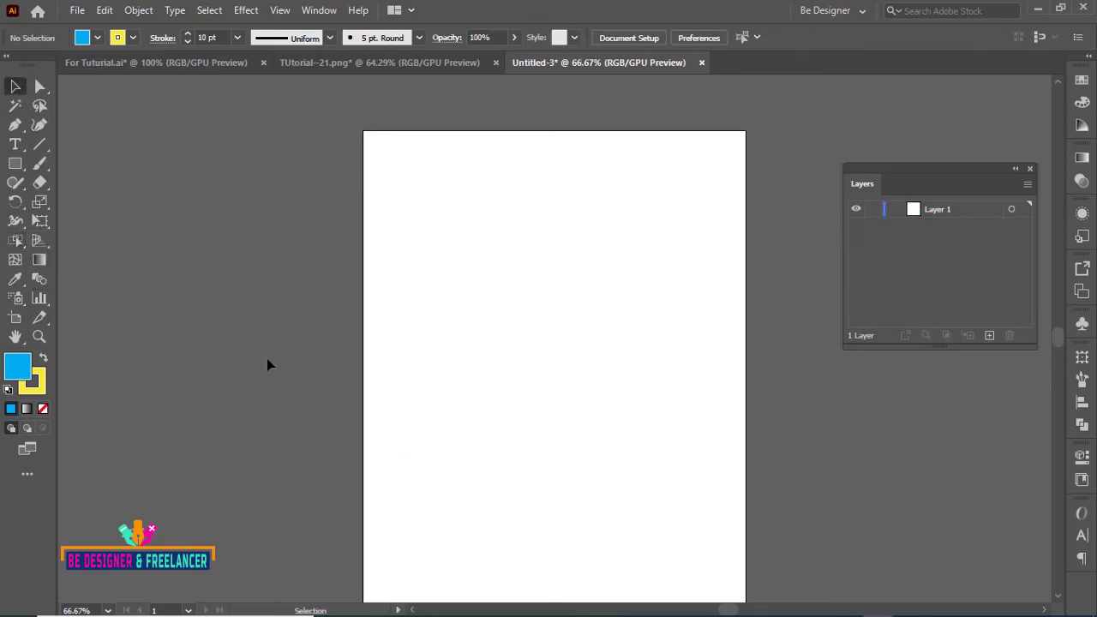
left_click(15, 241)
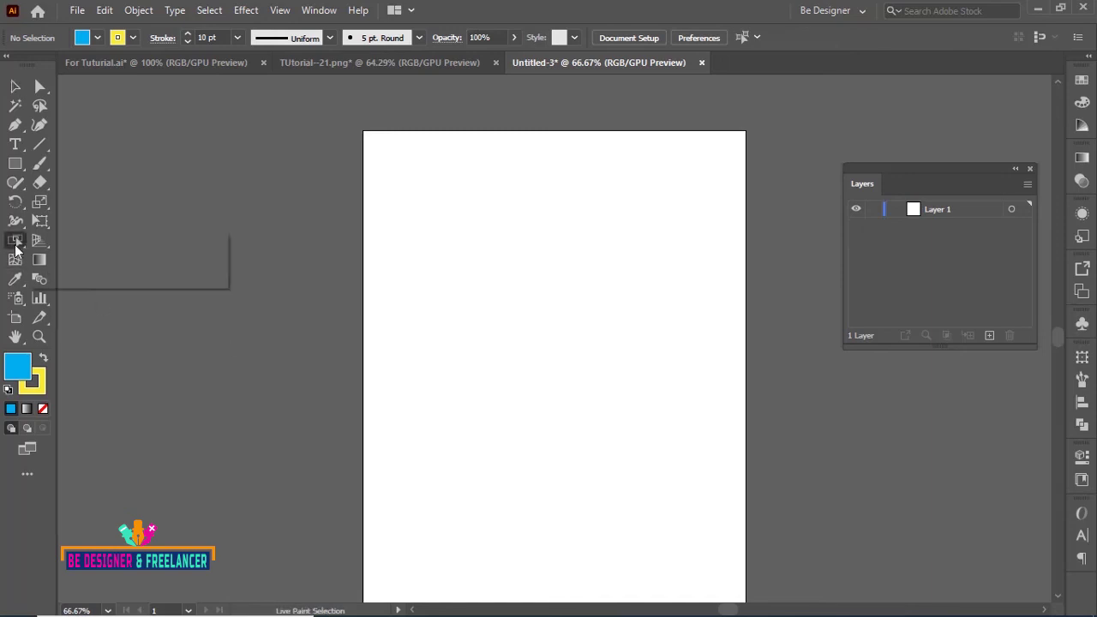
left_click(75, 276)
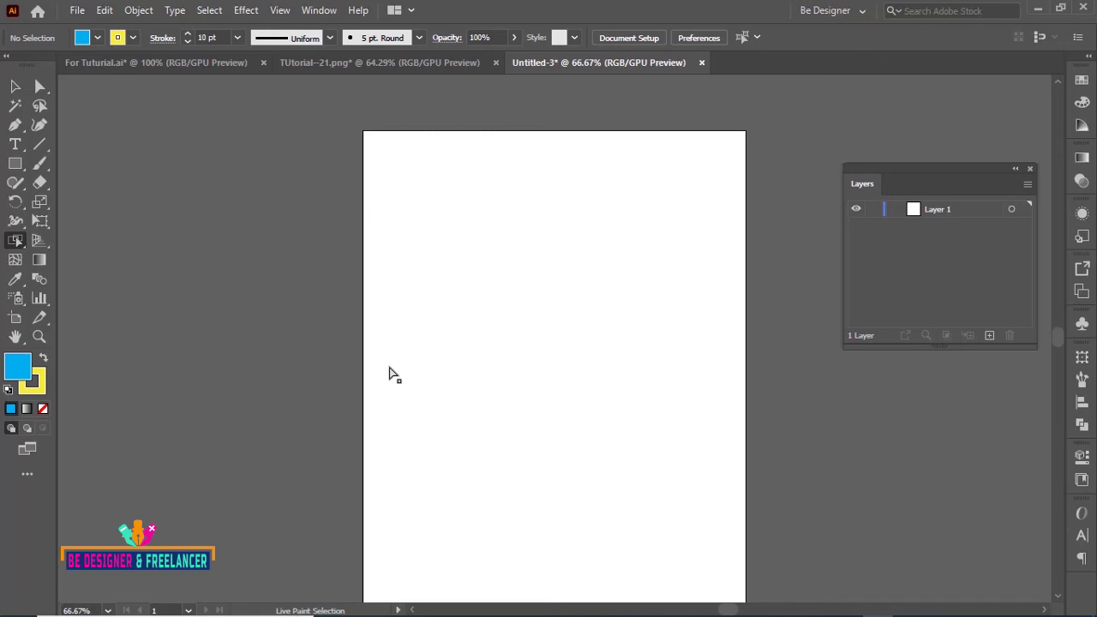
Draw a large circle with the Ellipse tool in the middle of the page
left_click(15, 163)
left_click(74, 200)
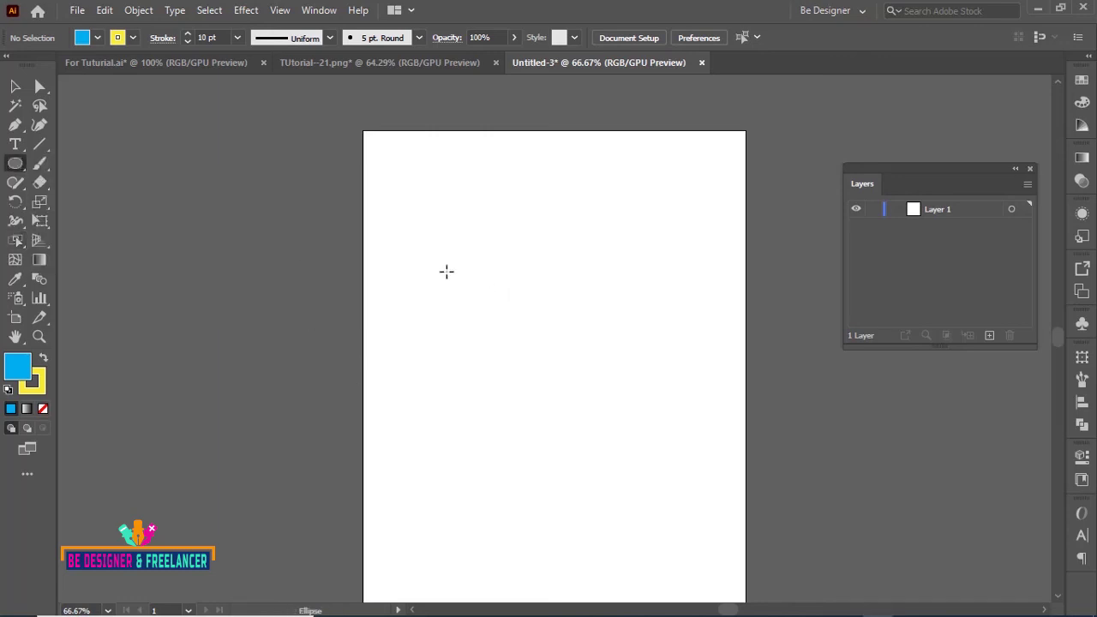
left_click_drag(446, 271, 695, 473)
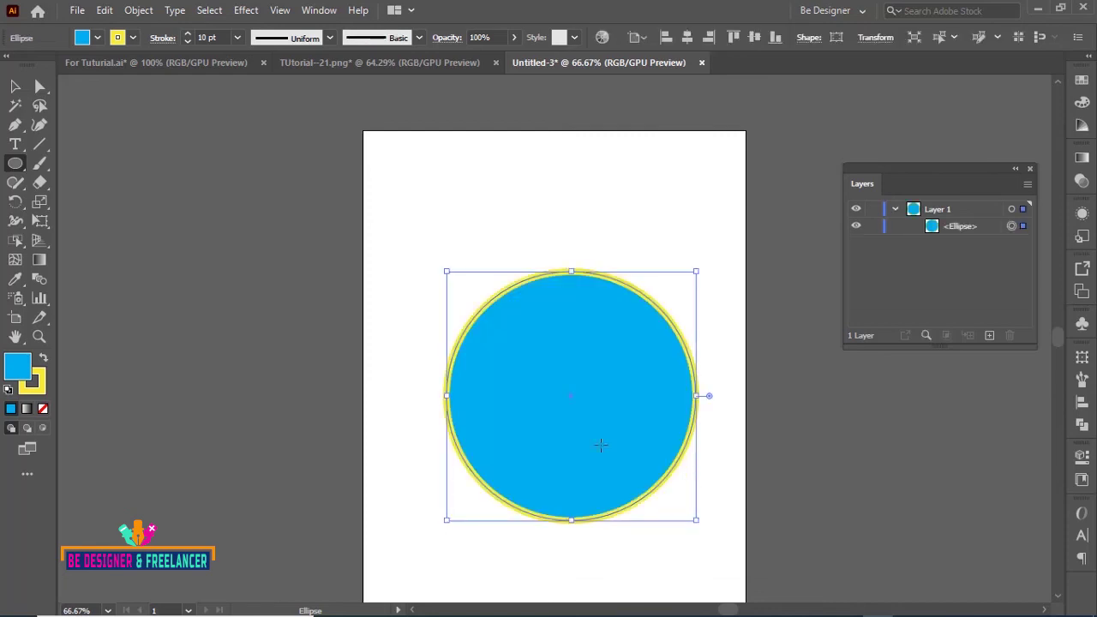
left_click(39, 144)
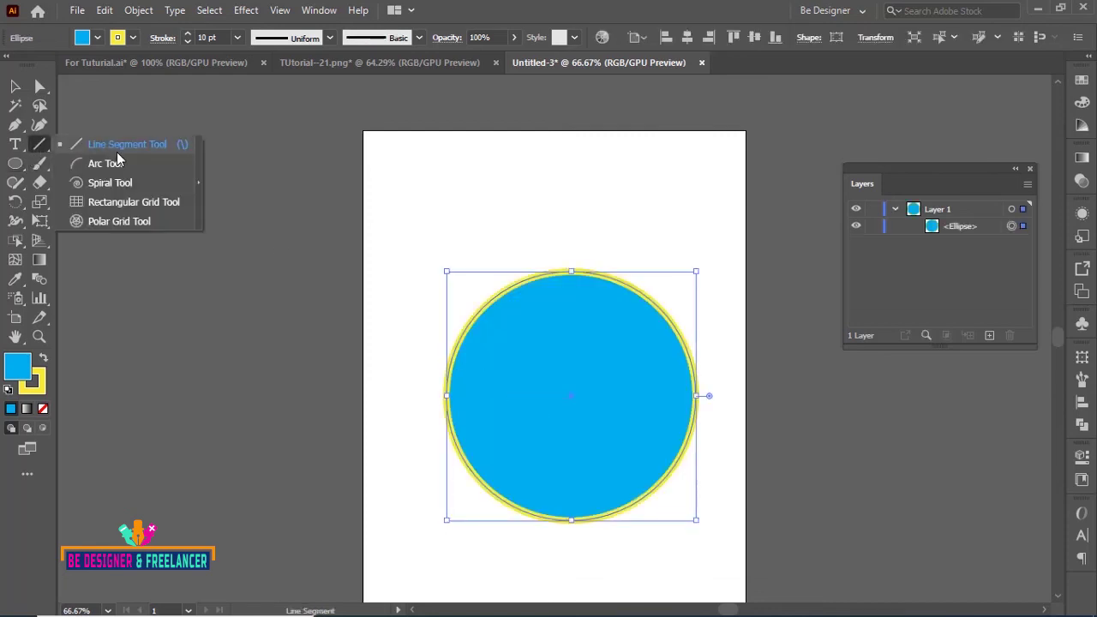
Draw a vertical line down through the circle with a black stroke
left_click_drag(34, 148, 110, 146)
left_click_drag(571, 211, 570, 587)
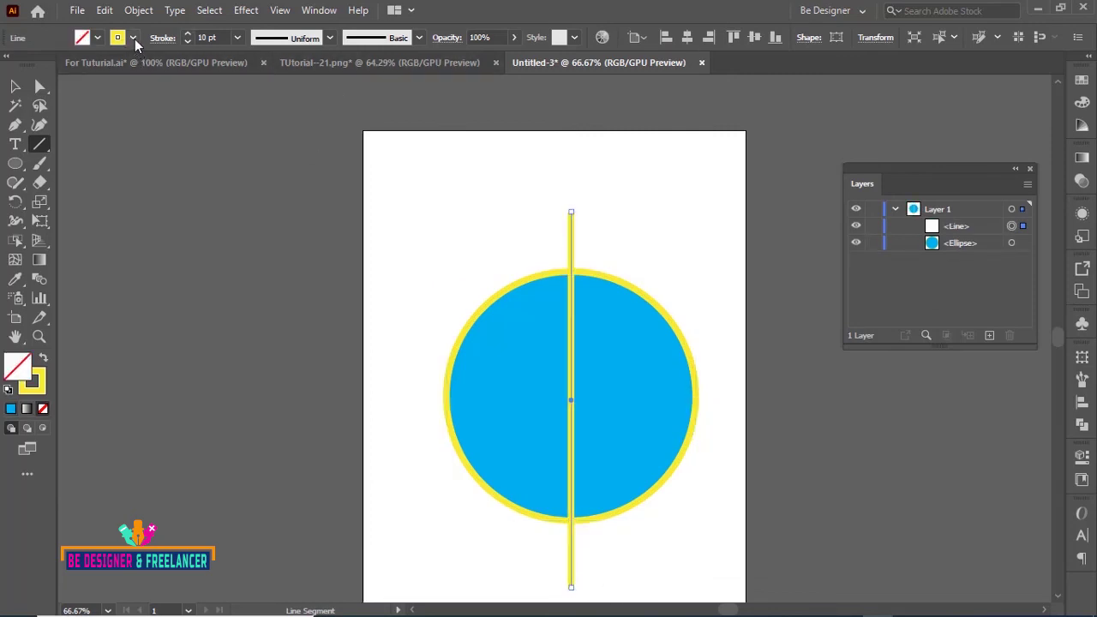
left_click(132, 38)
left_click(42, 65)
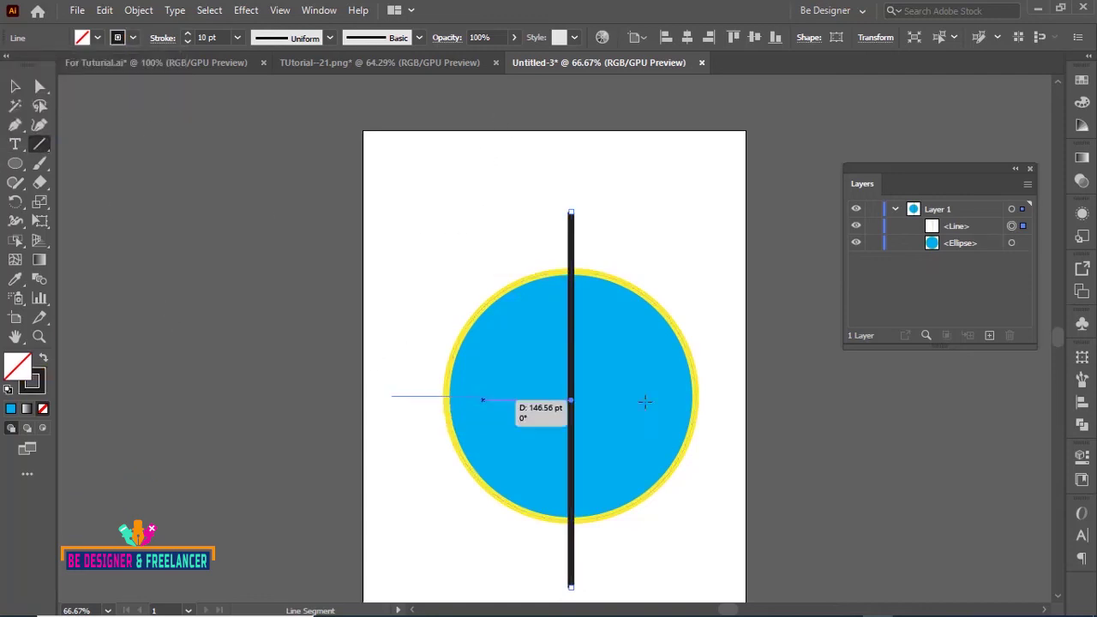
Draw a horizontal line across the circle's middle and marquee-select the circle and both lines
left_click_drag(391, 395, 809, 395)
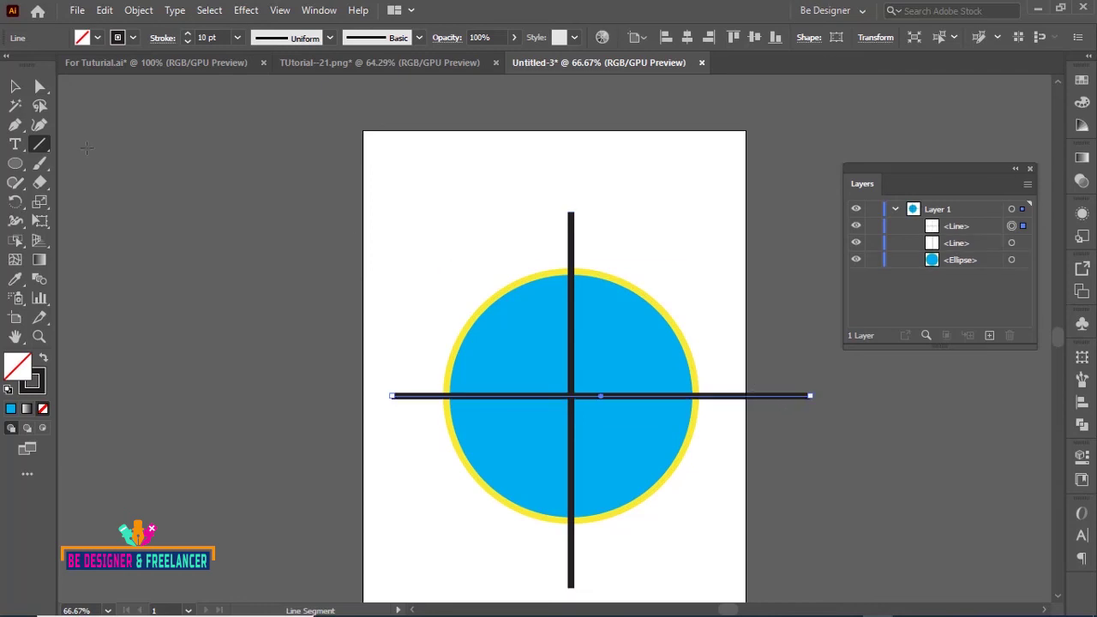
left_click(15, 85)
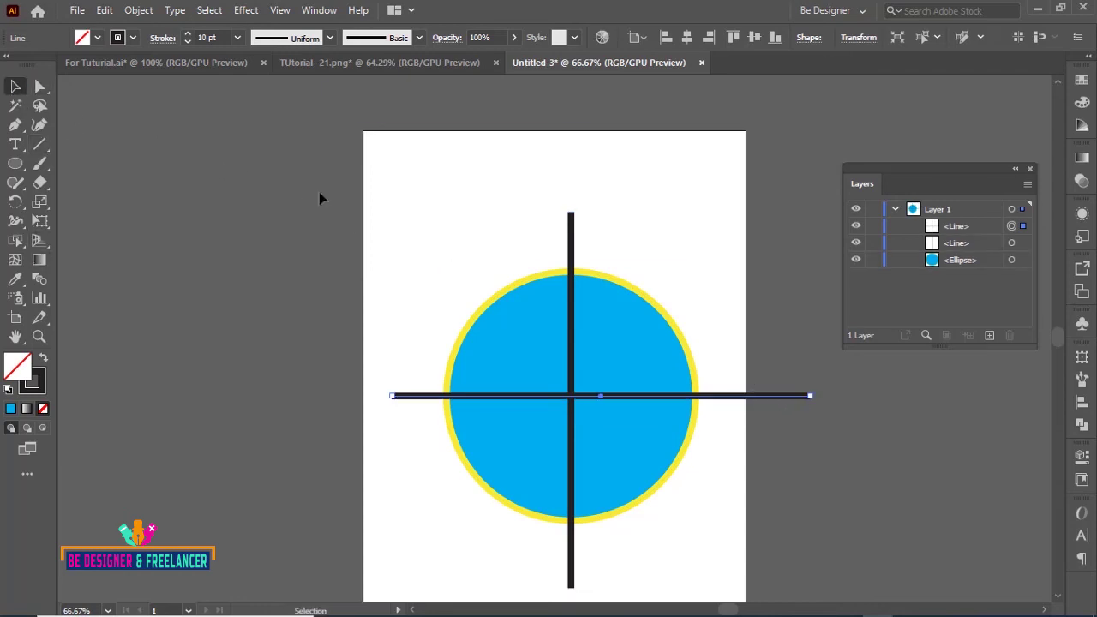
left_click_drag(389, 197, 683, 460)
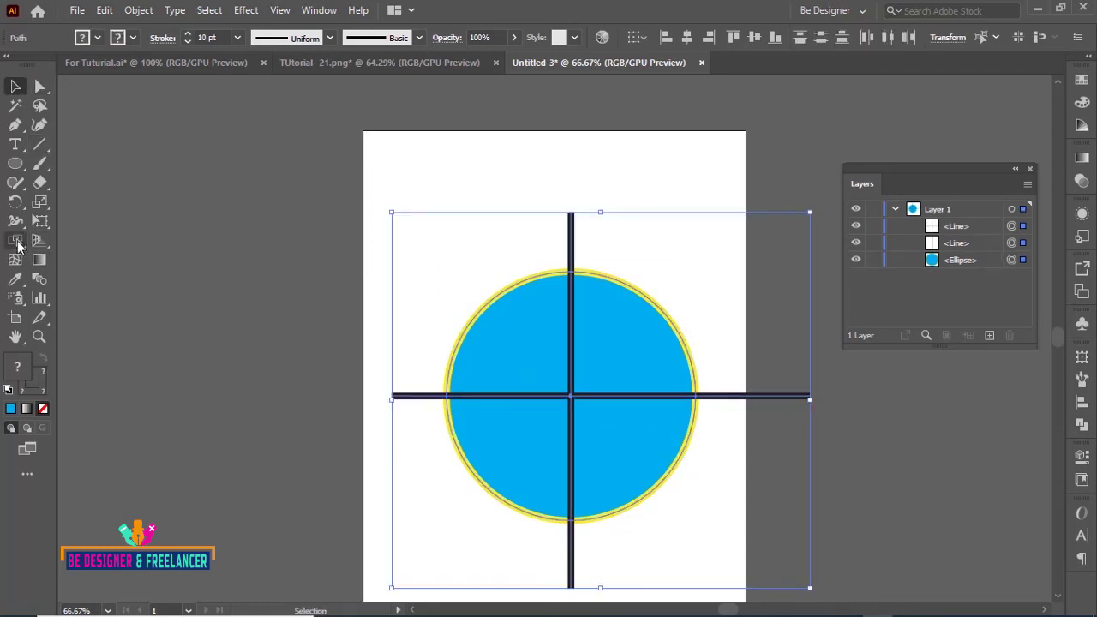
left_click_drag(14, 243, 70, 260)
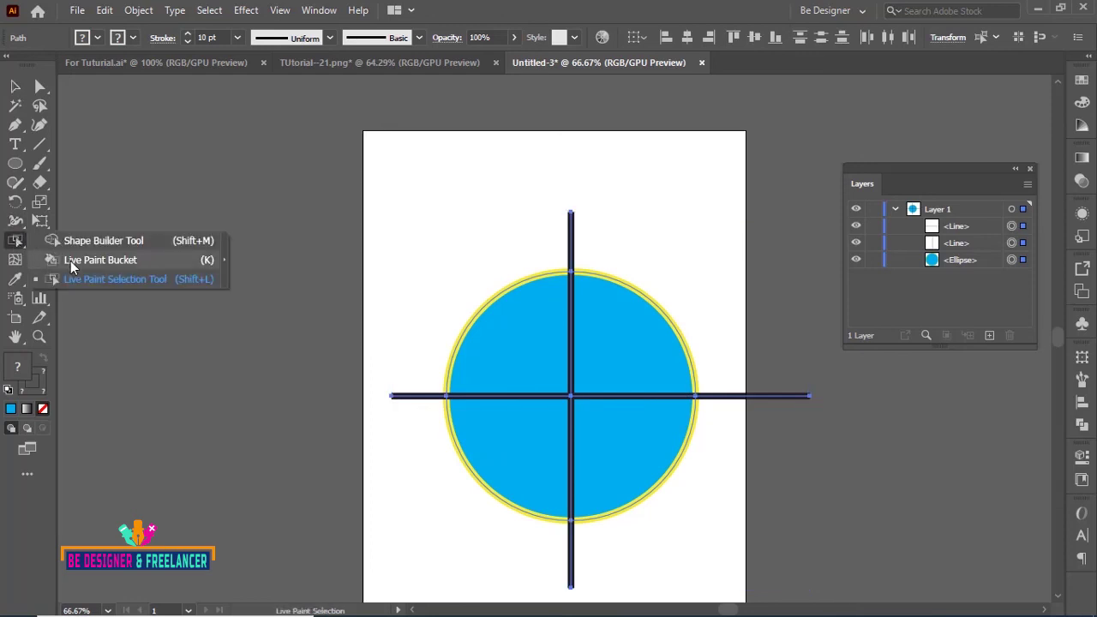
With the Live Paint Bucket, fill the top-left quarter dark blue and the bottom-left quarter orange
left_click(115, 265)
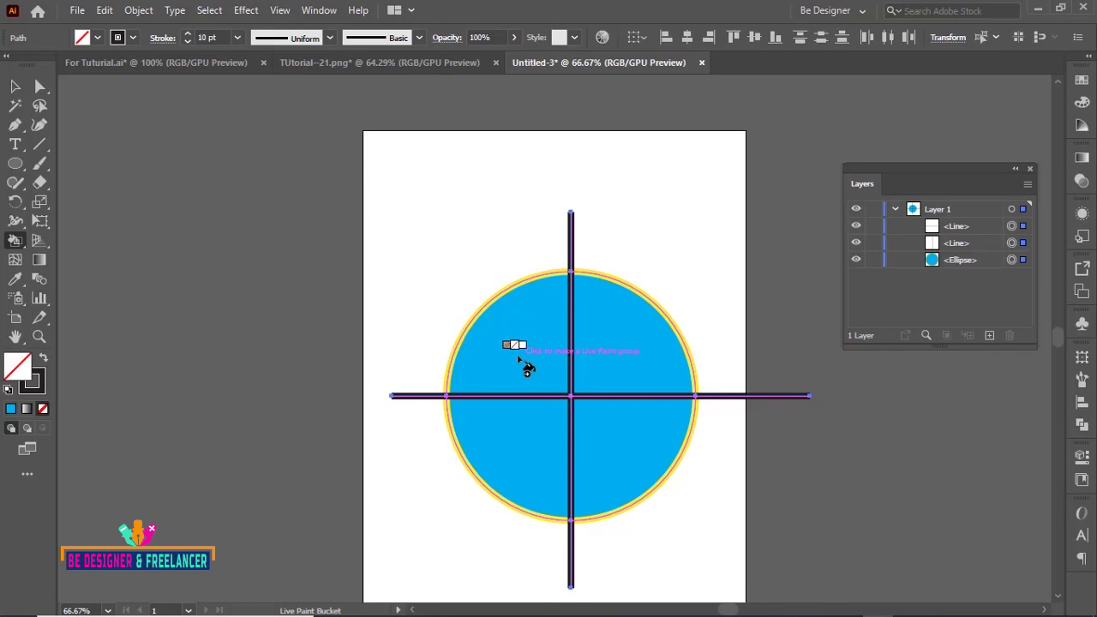
key("Right")
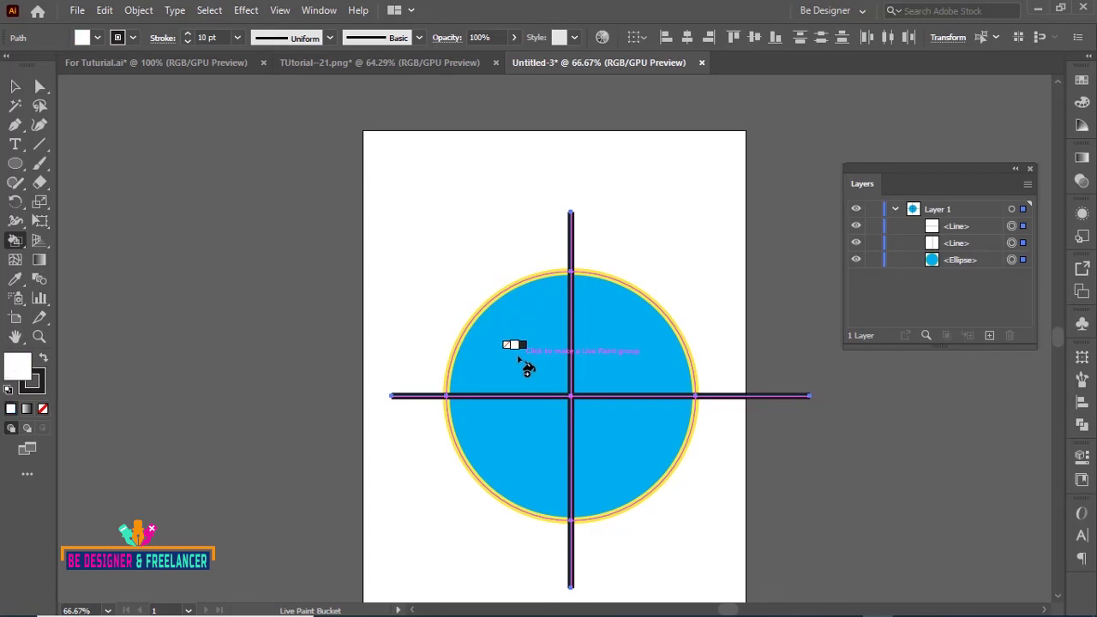
key("Right")
key("Right")
key("Right")
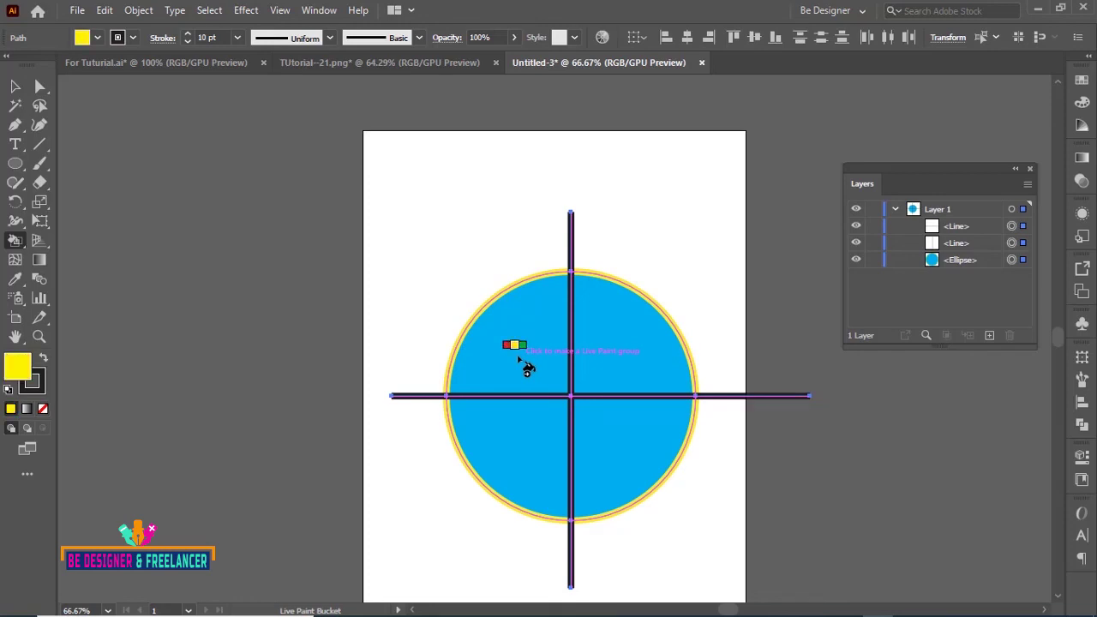
key("Right")
key("Right")
key("Right")
left_click(520, 359)
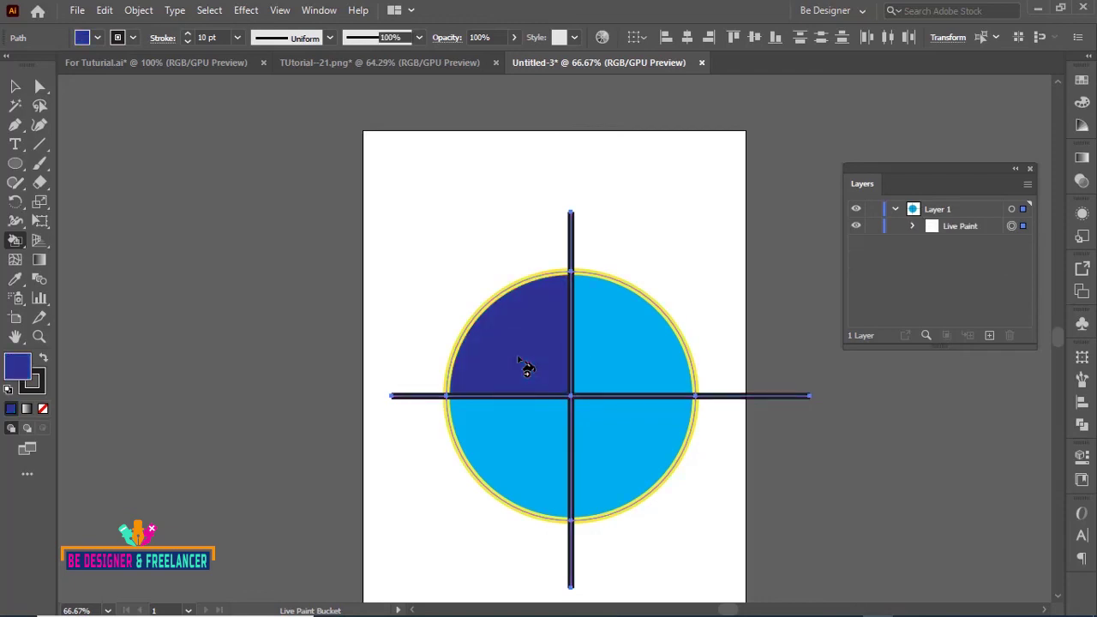
key("Right")
key("Right")
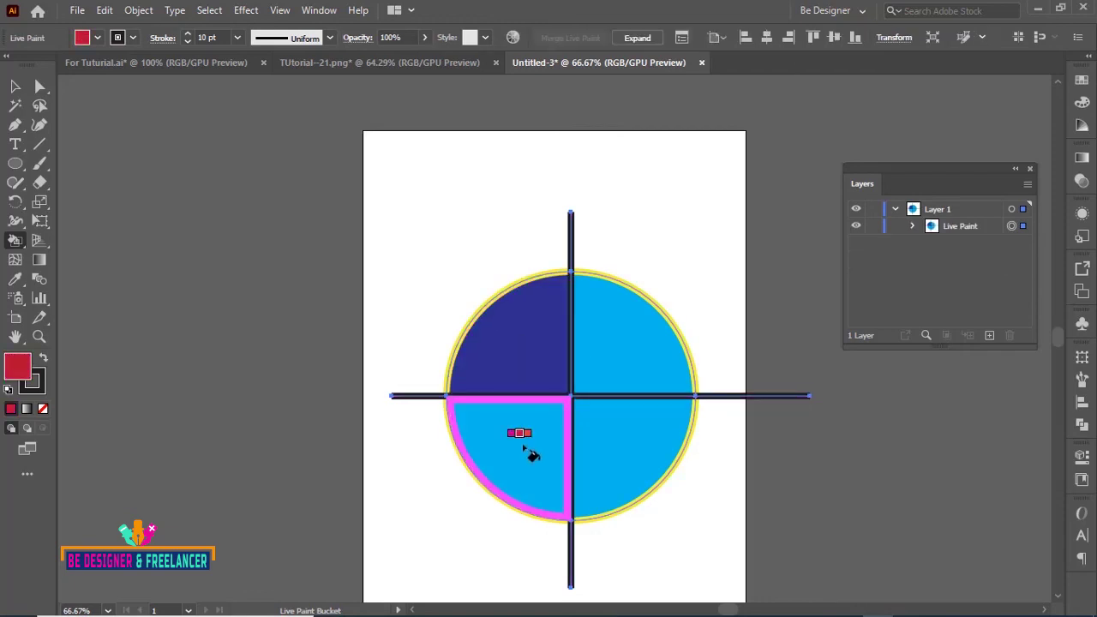
key("Right")
left_click(526, 451)
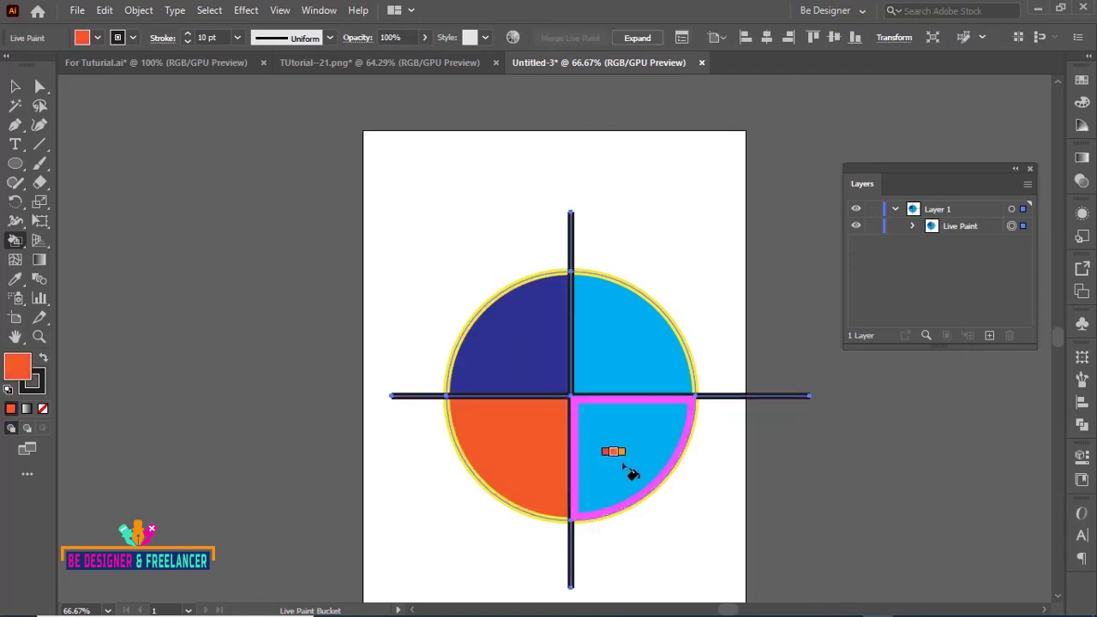
Fill the bottom-right quarter blue and the top-right quarter purple
key("Right")
key("Right")
key("Right")
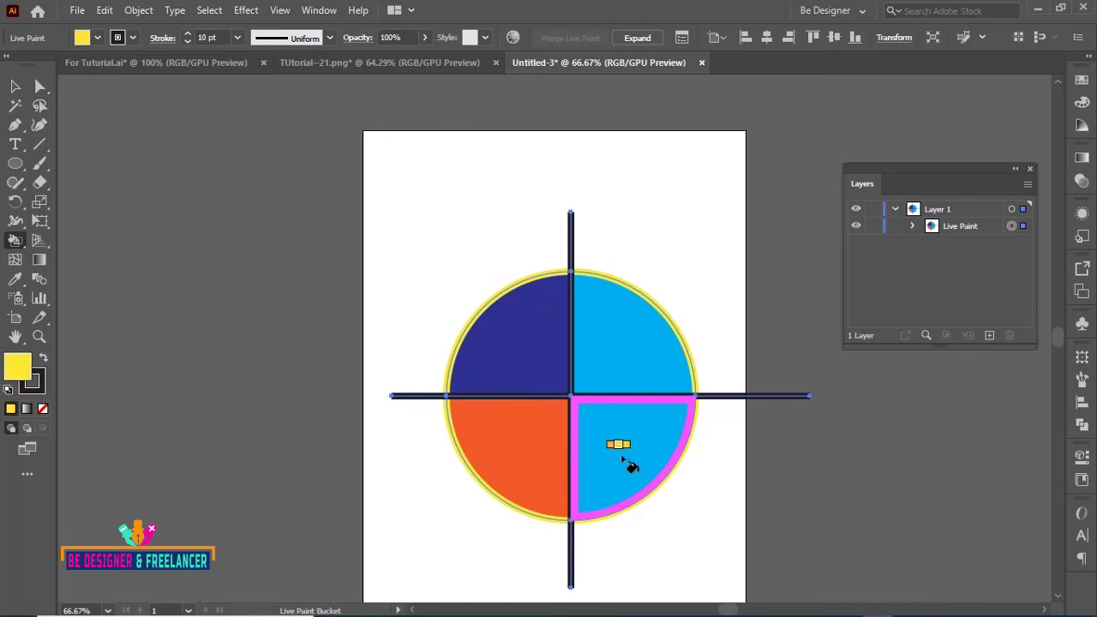
left_click(630, 466)
key("Right")
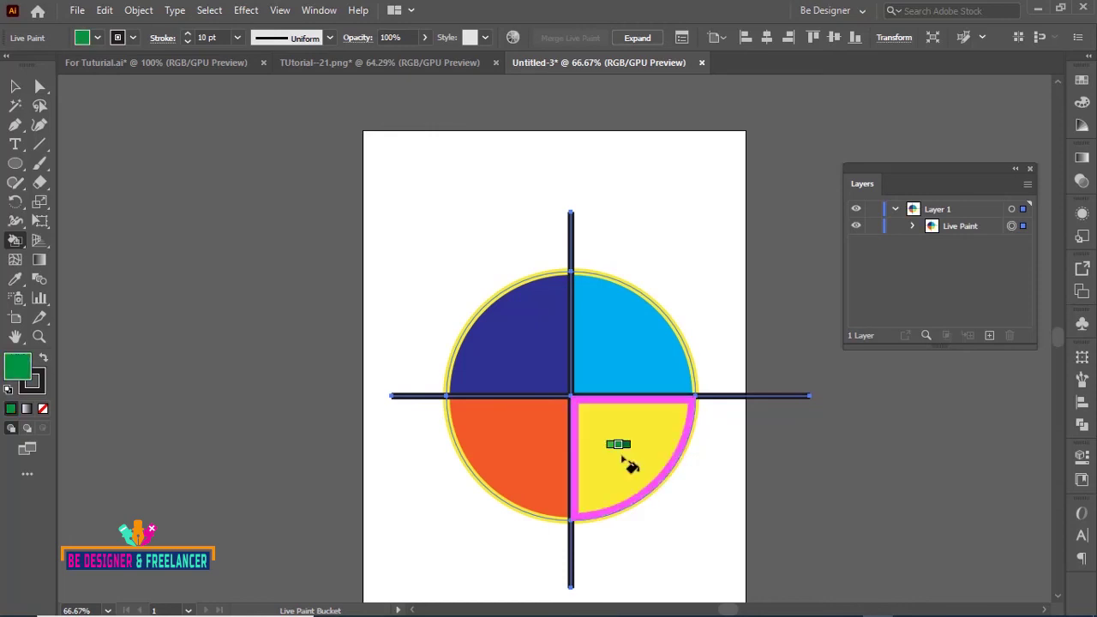
key("Right")
left_click(628, 463)
key("Right")
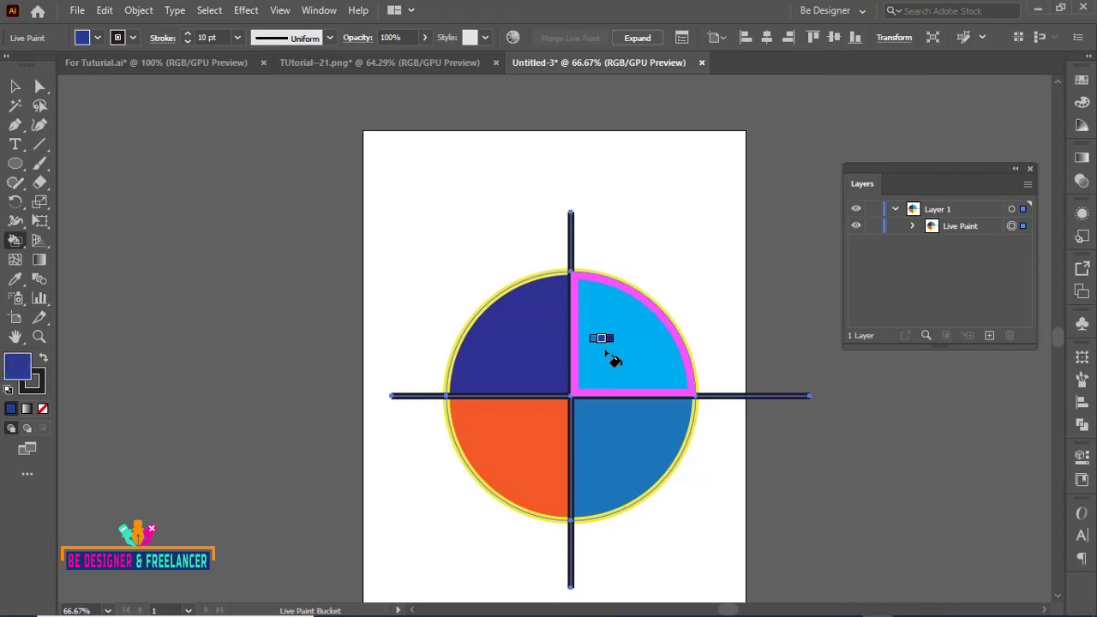
key("Right")
key("Right")
left_click(613, 359)
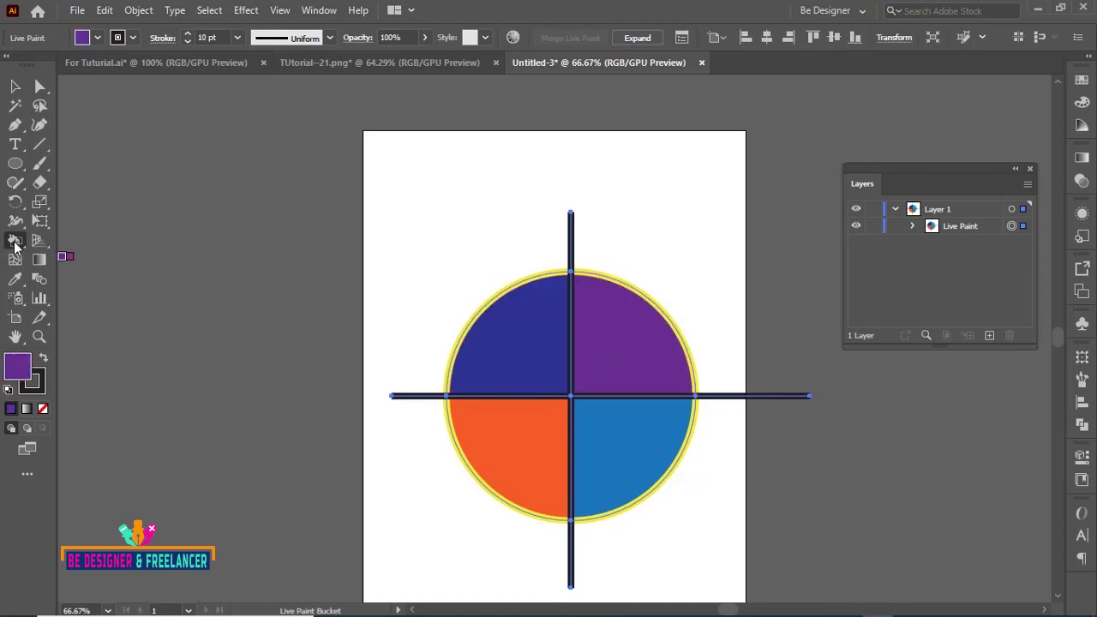
Using the Live Paint Selection tool, select the dark blue top-left quarter face
left_click_drag(15, 246, 70, 276)
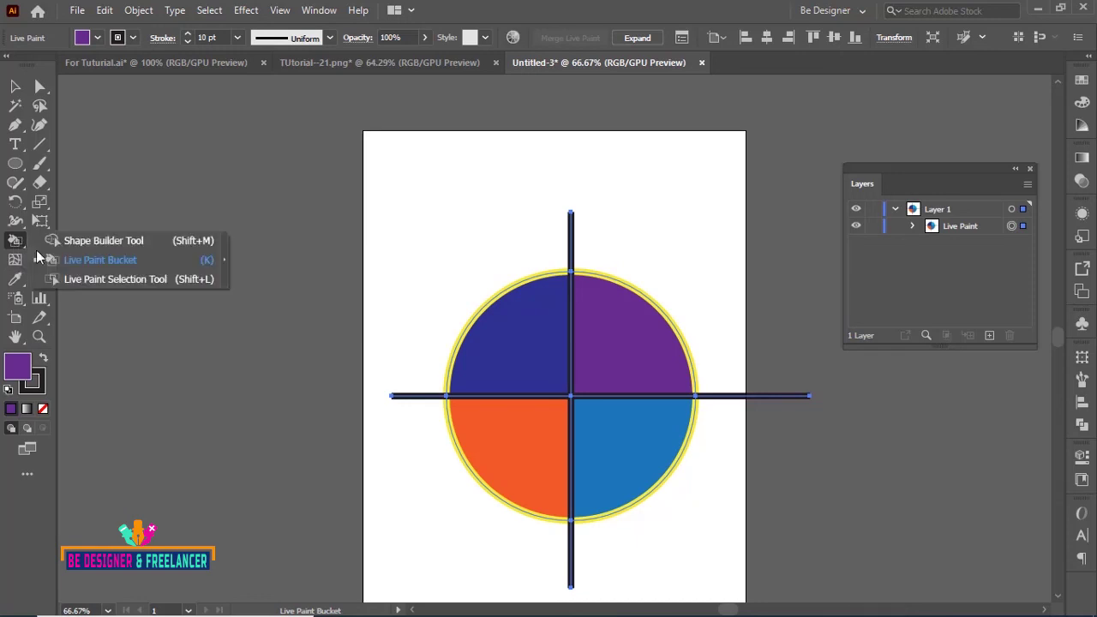
left_click(486, 353)
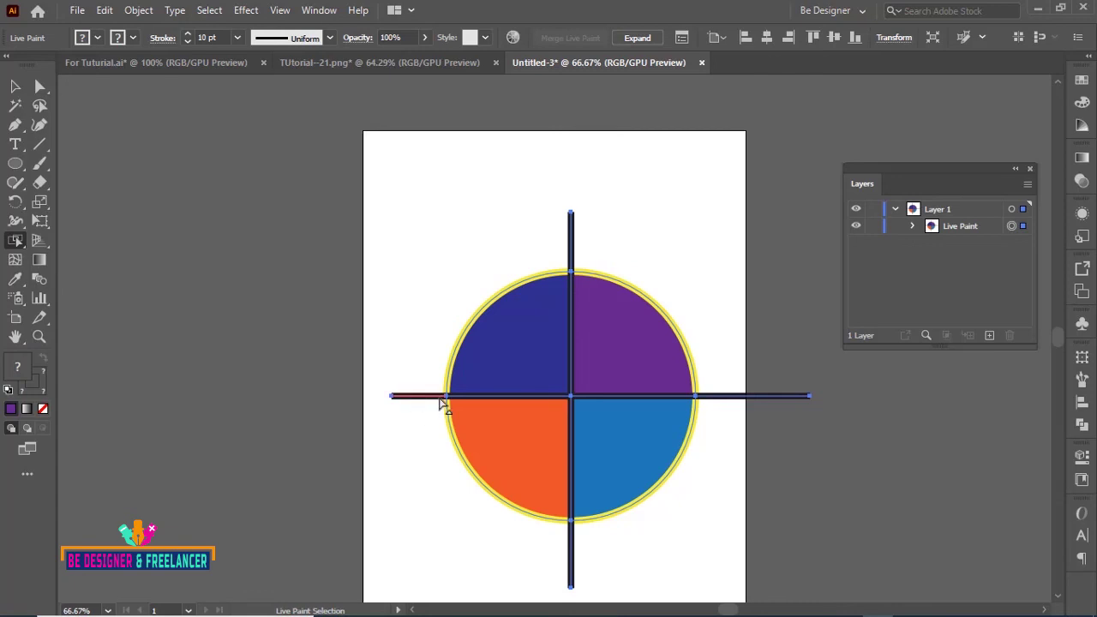
left_click(428, 397)
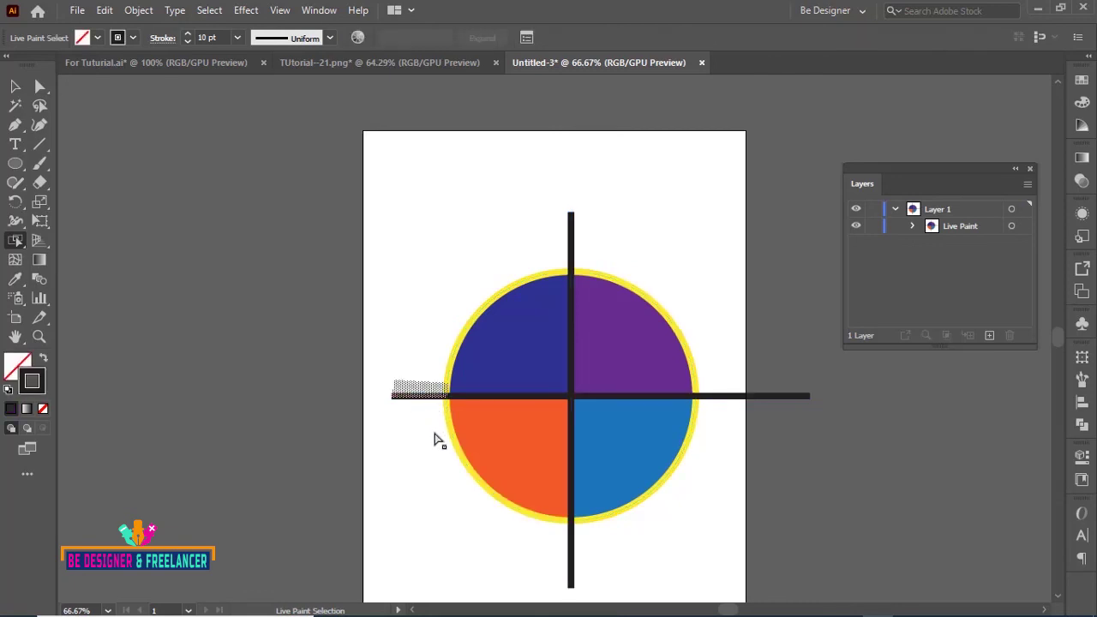
left_click(511, 363)
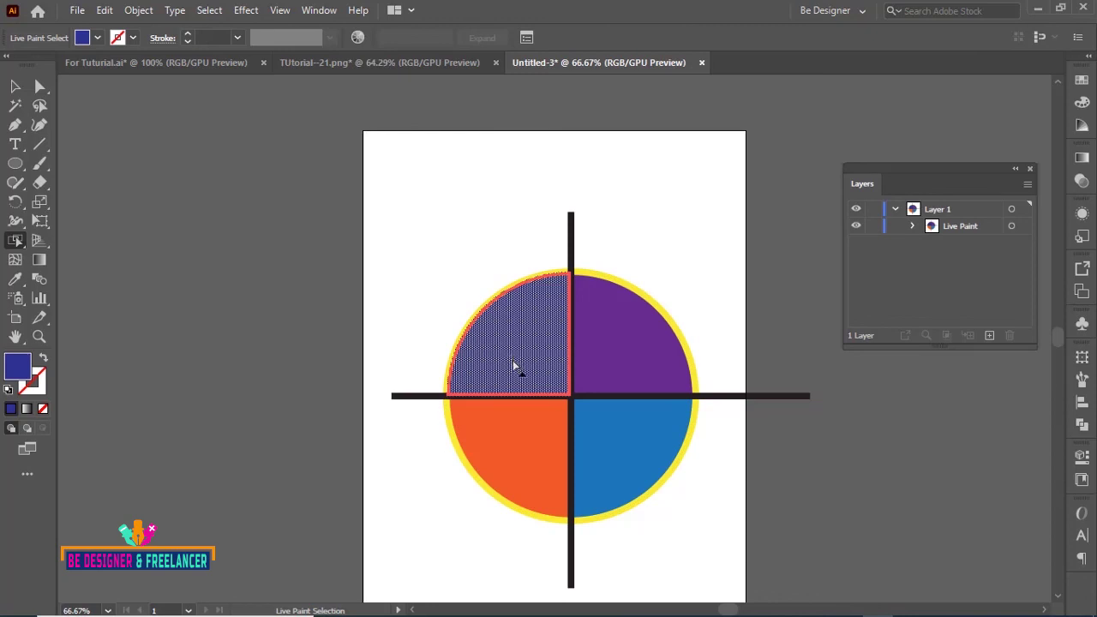
Fill the selected top-left quarter dark brown and deselect it
left_click(97, 37)
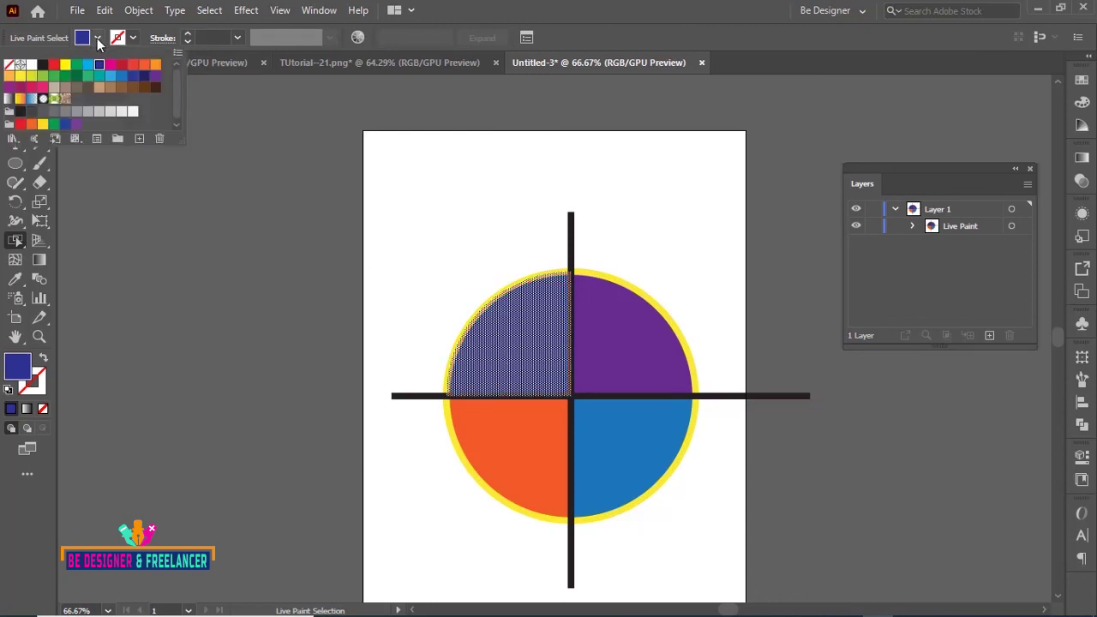
left_click(155, 88)
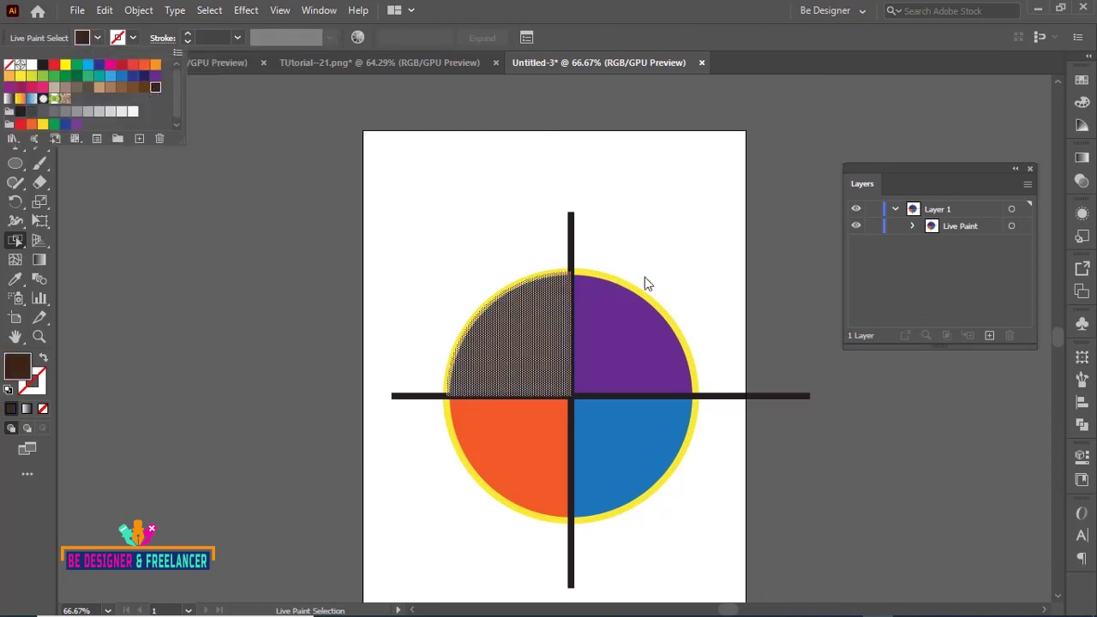
key("Escape")
key("ctrl+shift+a")
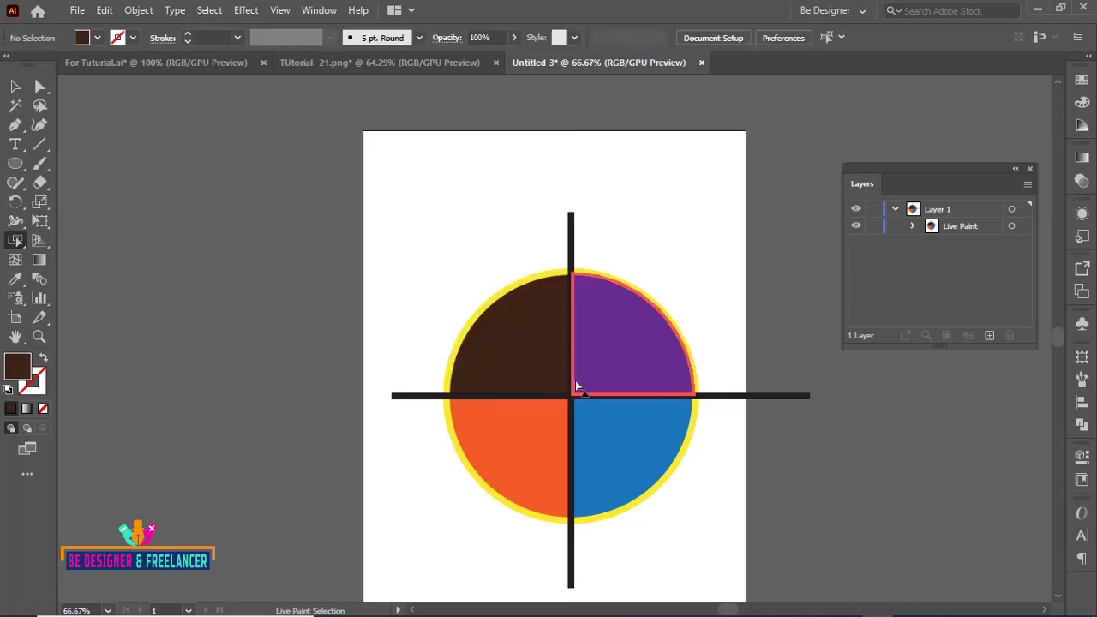
Fill the purple top-right and orange bottom-left quarters grey-brown, then deselect
left_click(632, 346)
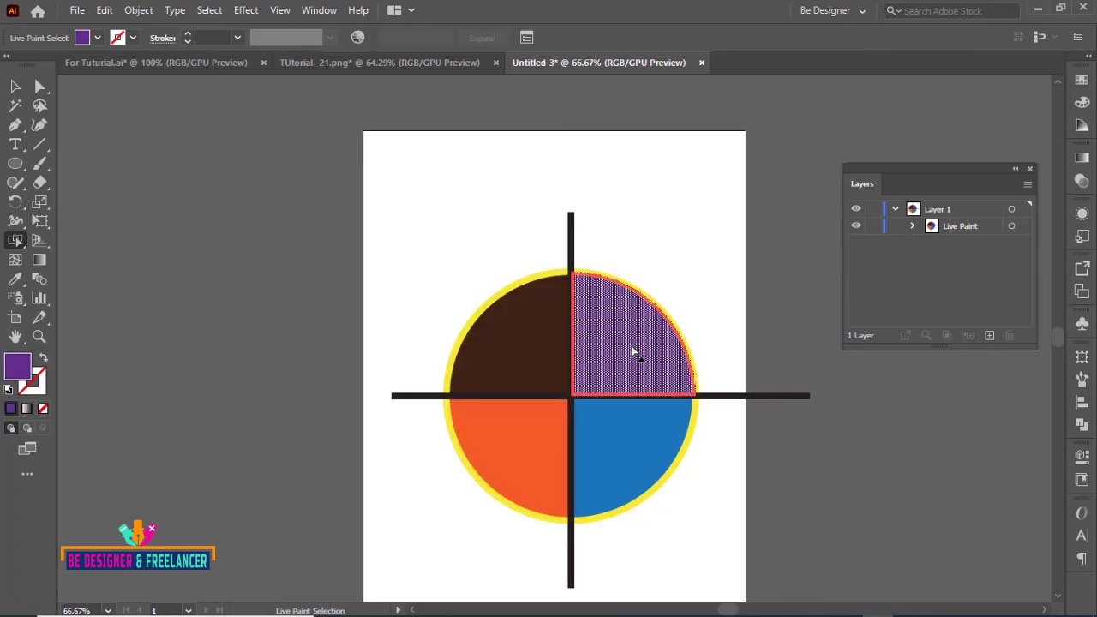
left_click(512, 444, "shift")
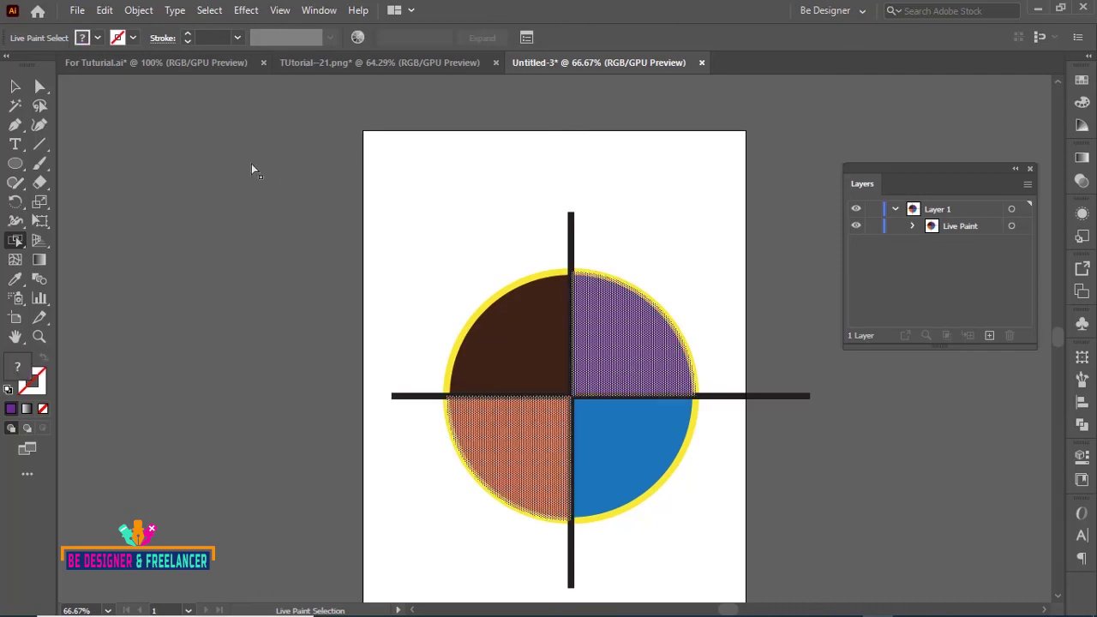
left_click(97, 38)
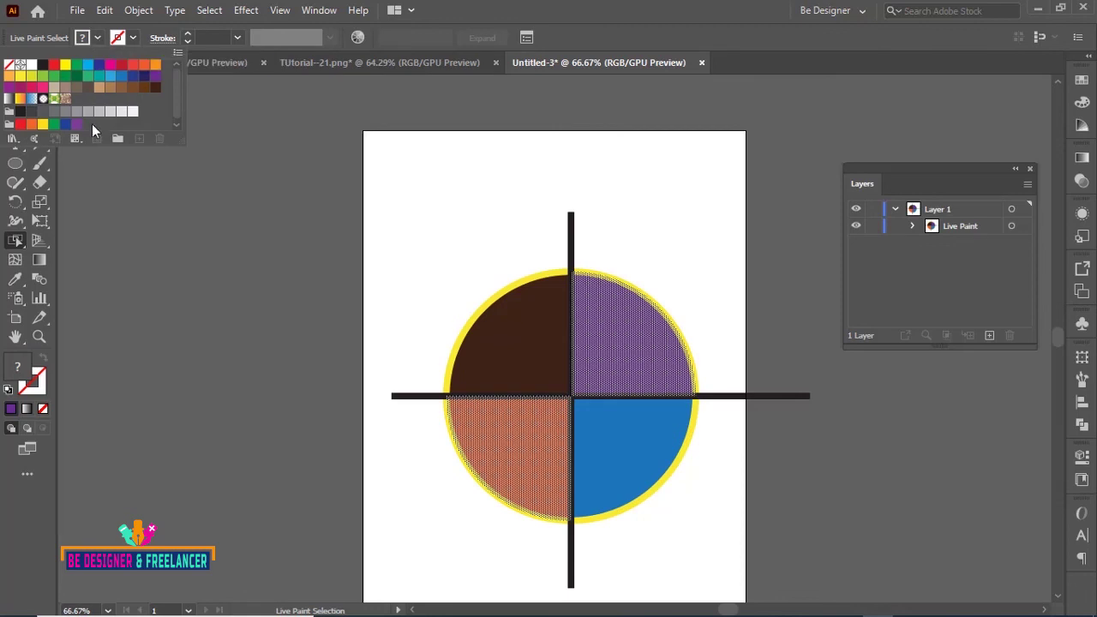
left_click(89, 90)
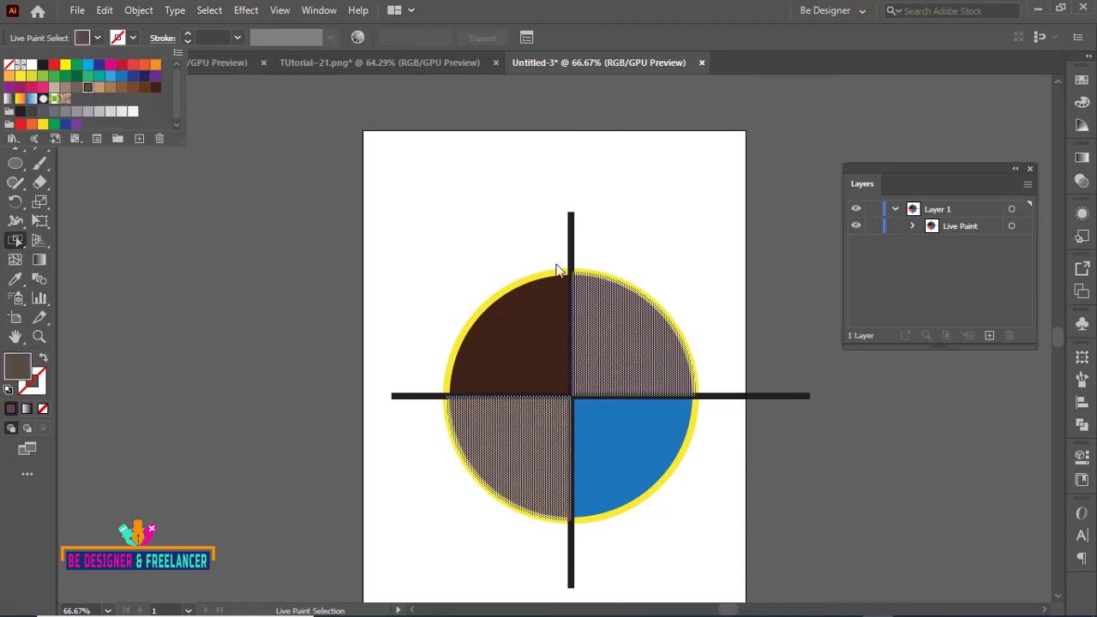
left_click(774, 472)
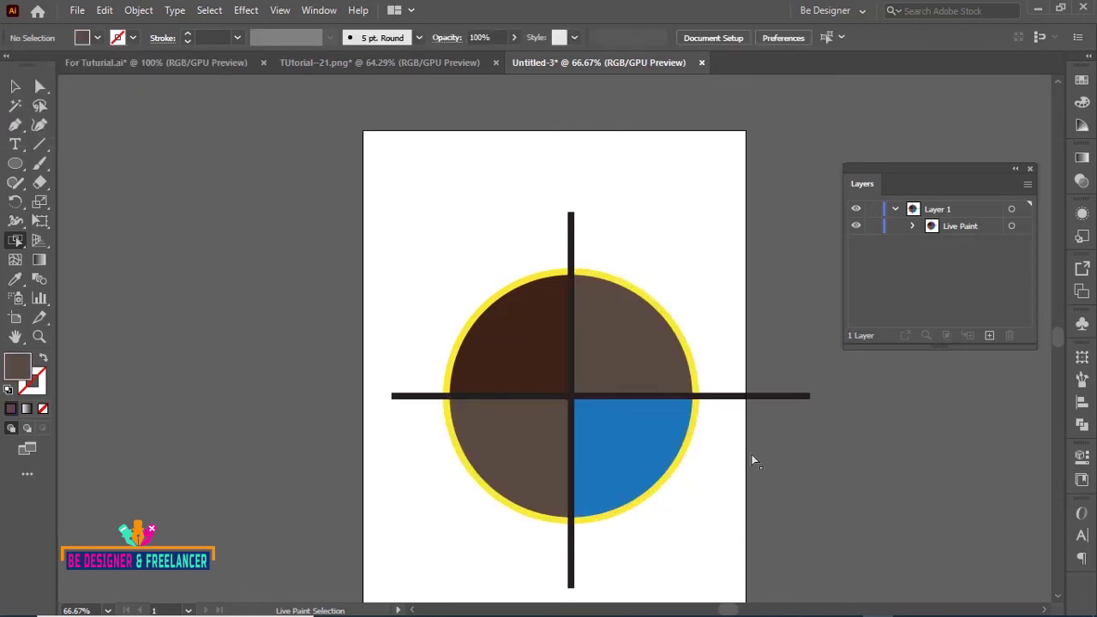
Delete the horizontal line's stub sticking out right of the circle
left_click(743, 397)
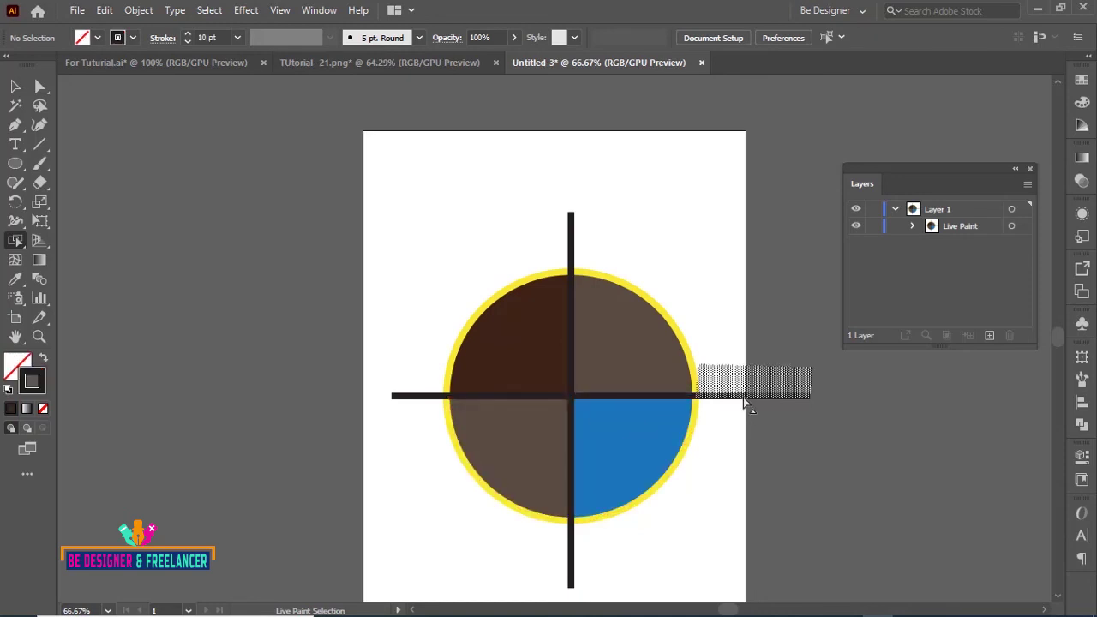
left_click(695, 435)
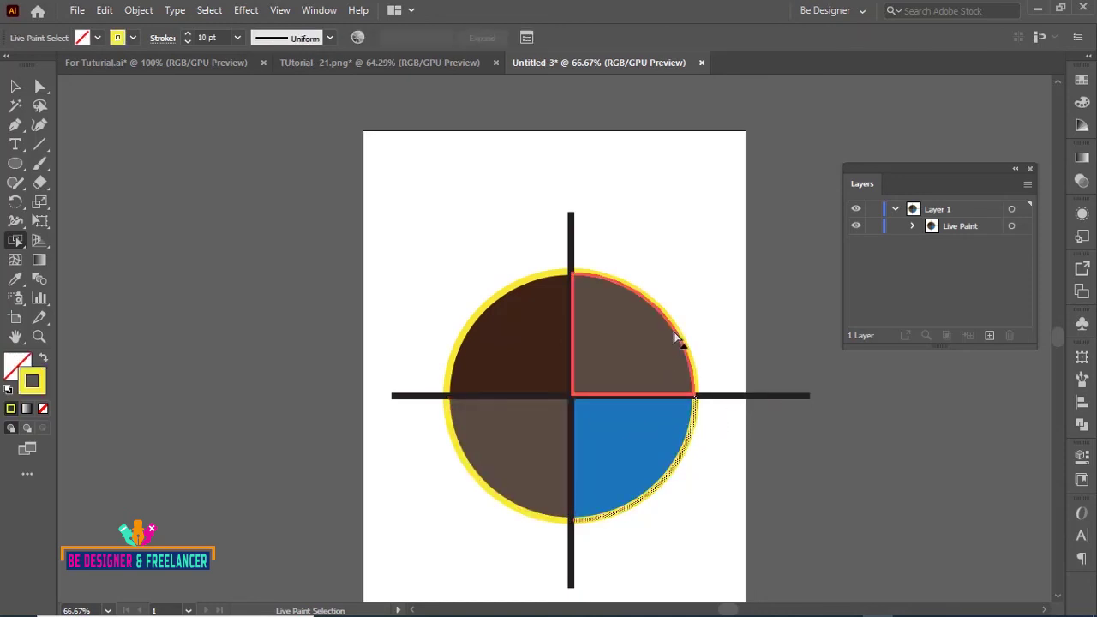
left_click(745, 405)
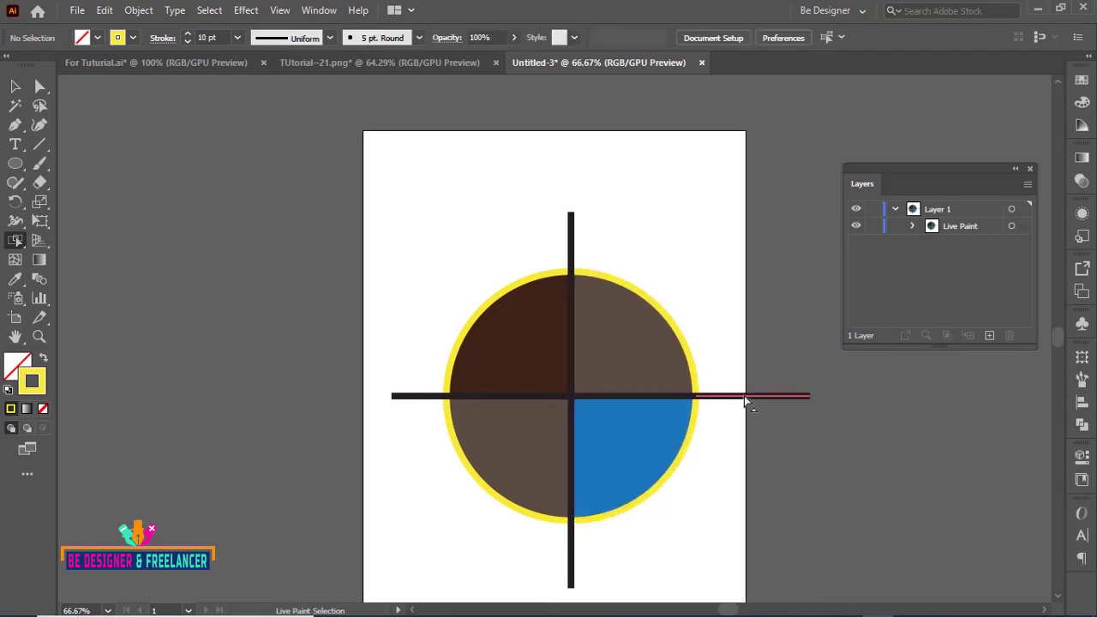
left_click(744, 399)
key("Delete")
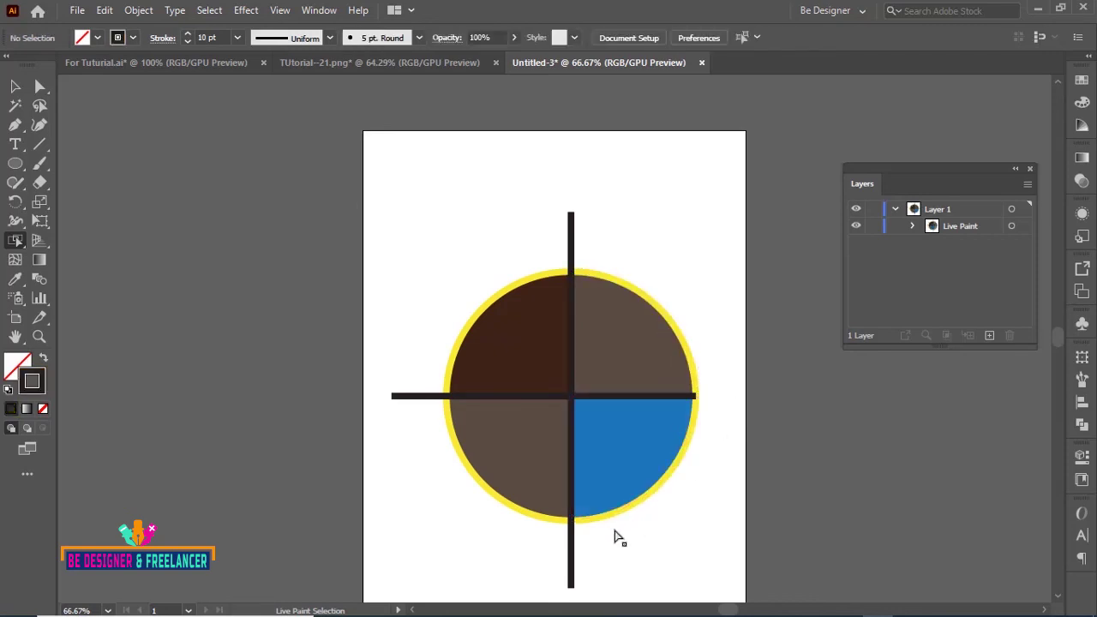
Set the stroke of the vertical line's stub below the circle to None
left_click(571, 570)
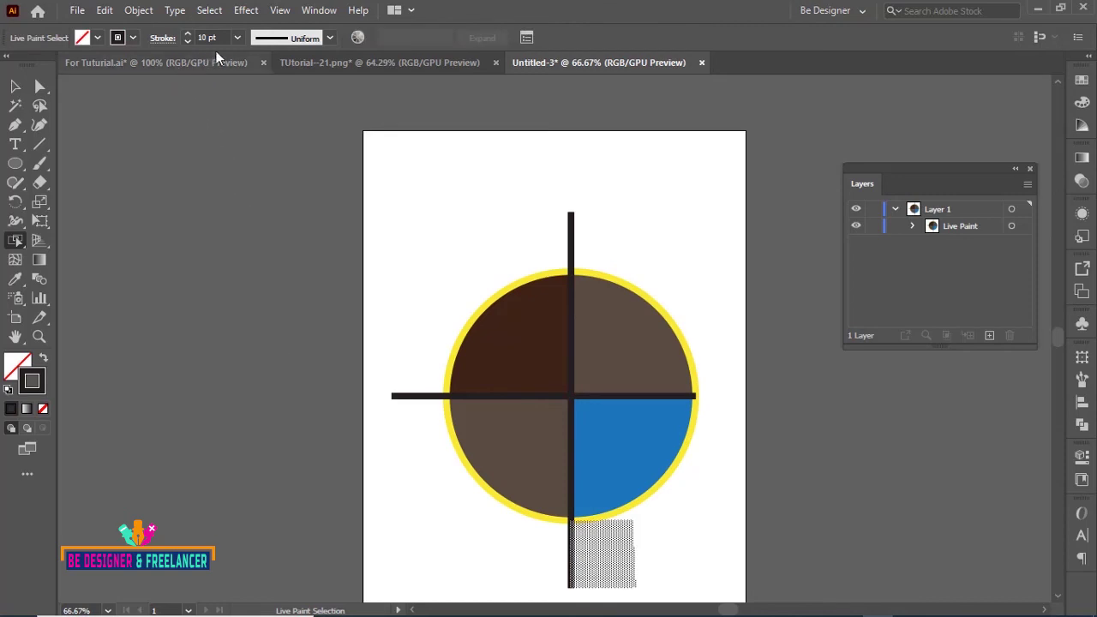
left_click(134, 38)
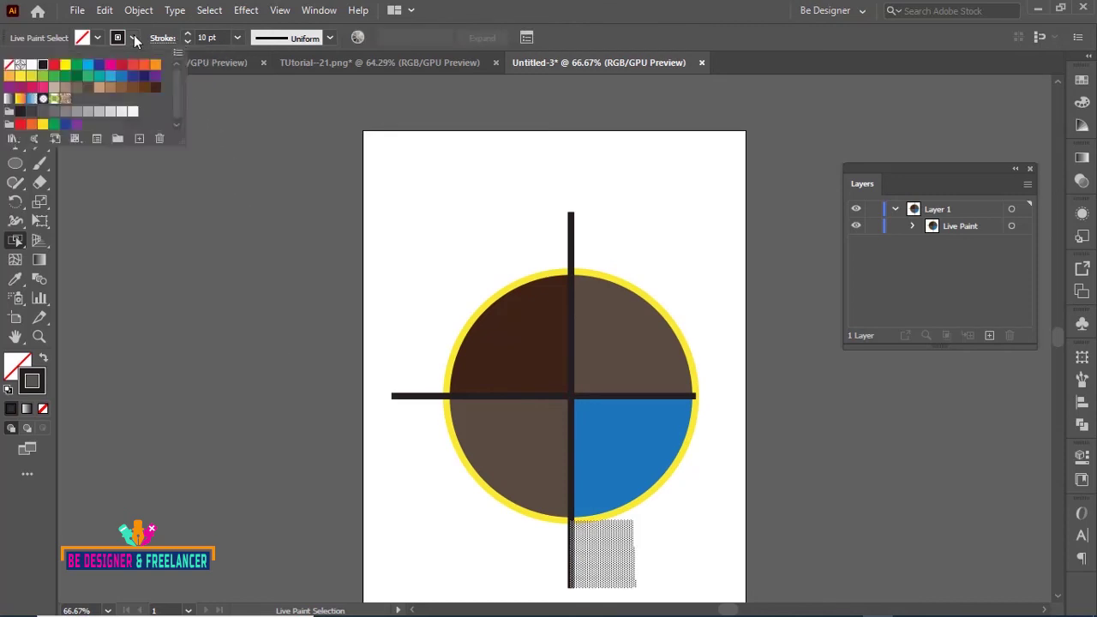
left_click(7, 62)
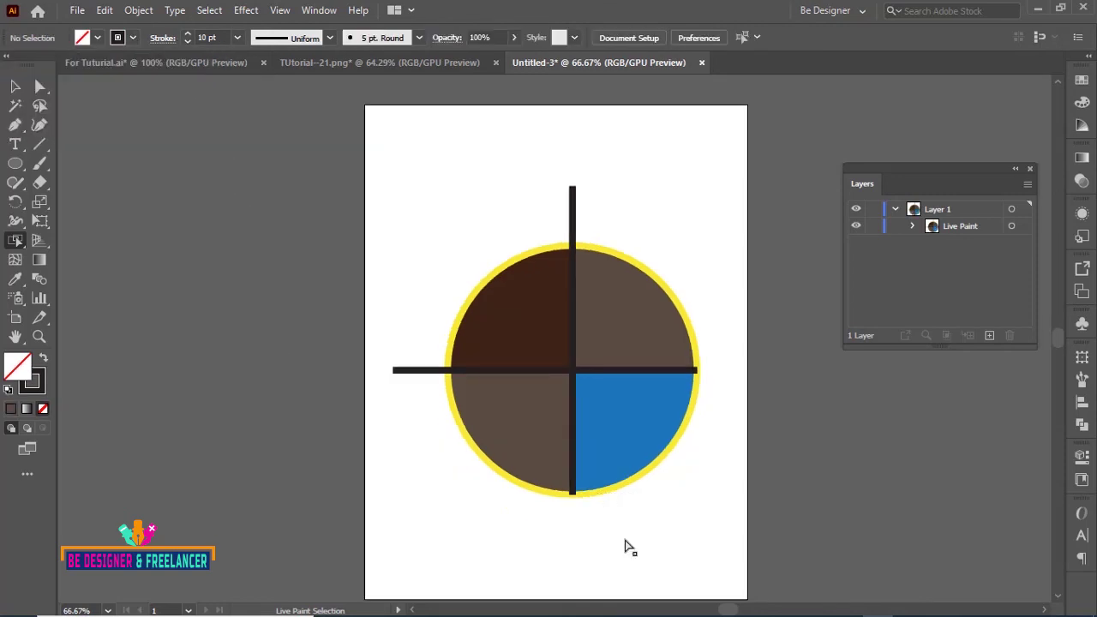
Give the circle's lower-left edge a red stroke
left_click(502, 475)
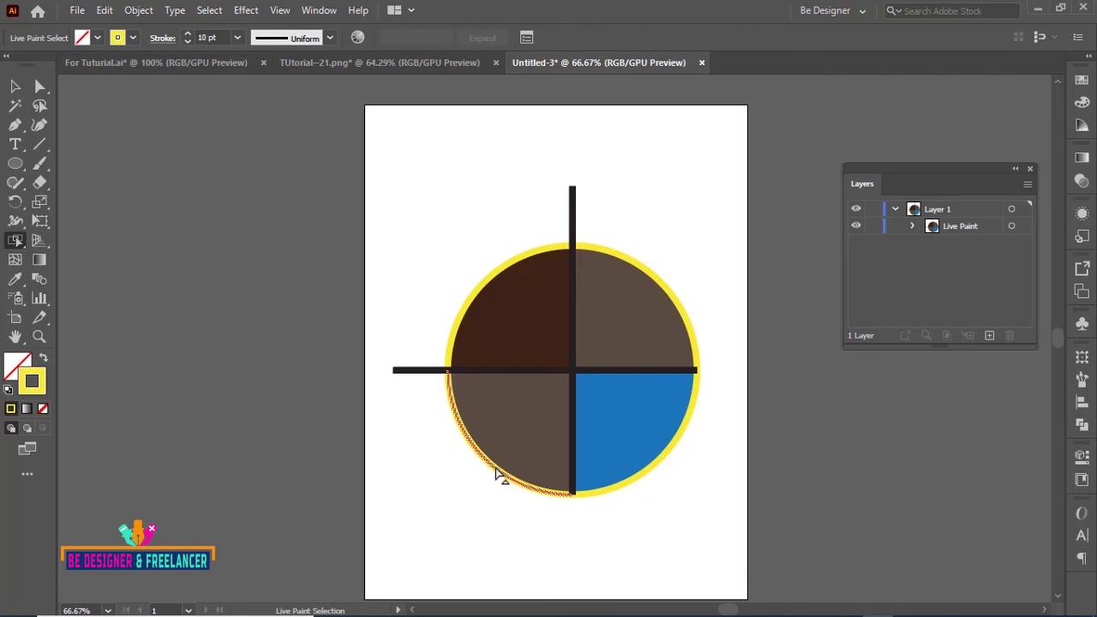
left_click(135, 38)
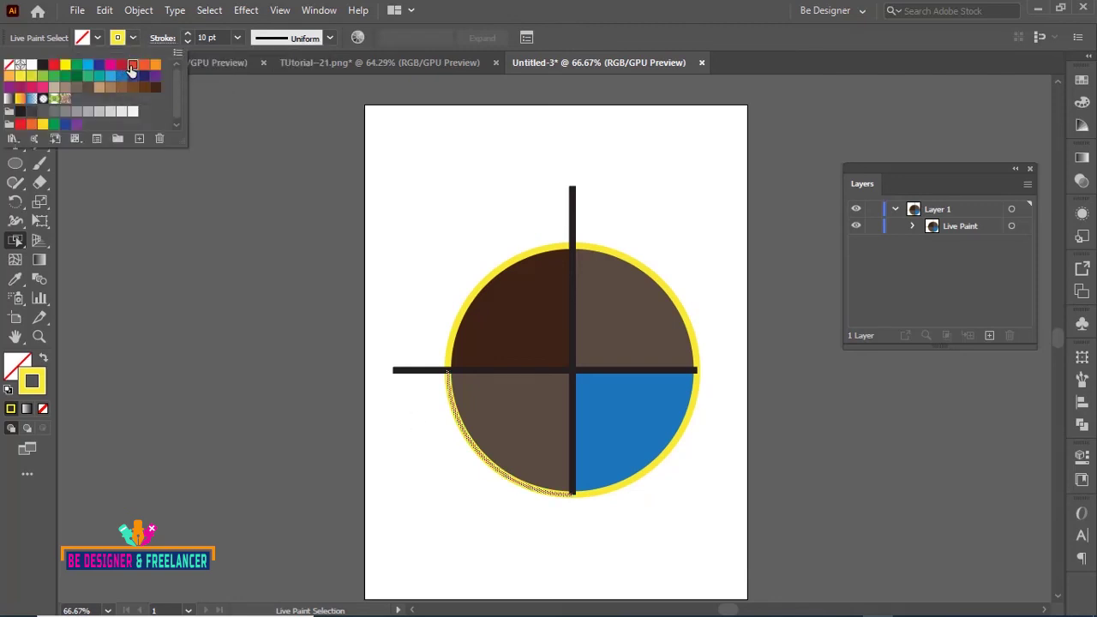
left_click(131, 66)
key("Escape")
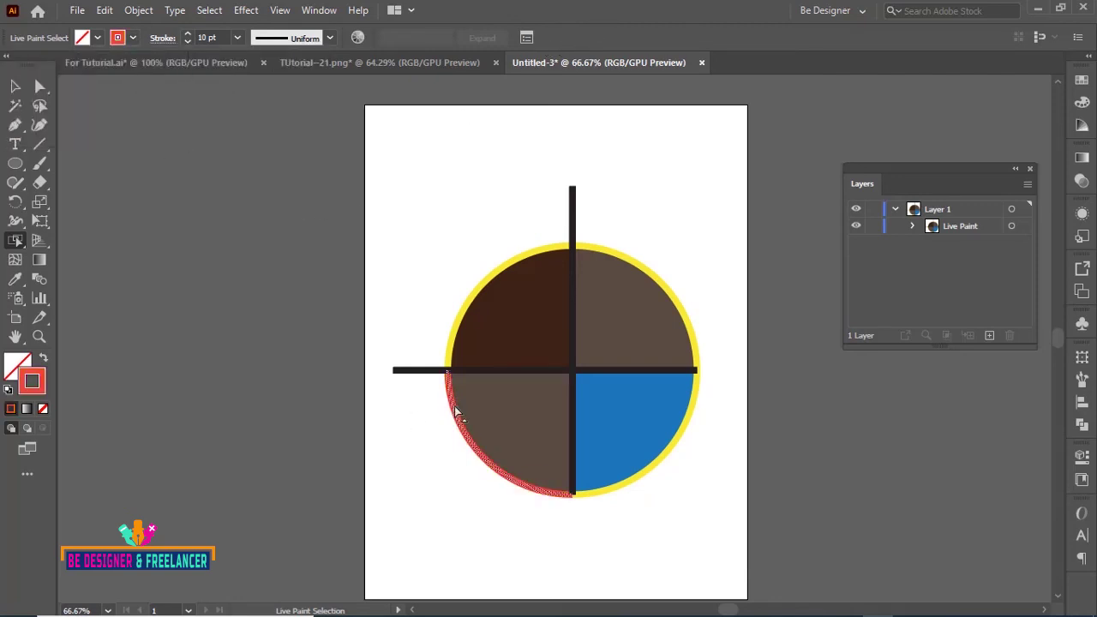
Make the circle's upper-left edge a dashed line, then deselect it
left_click(509, 267)
left_click(157, 42)
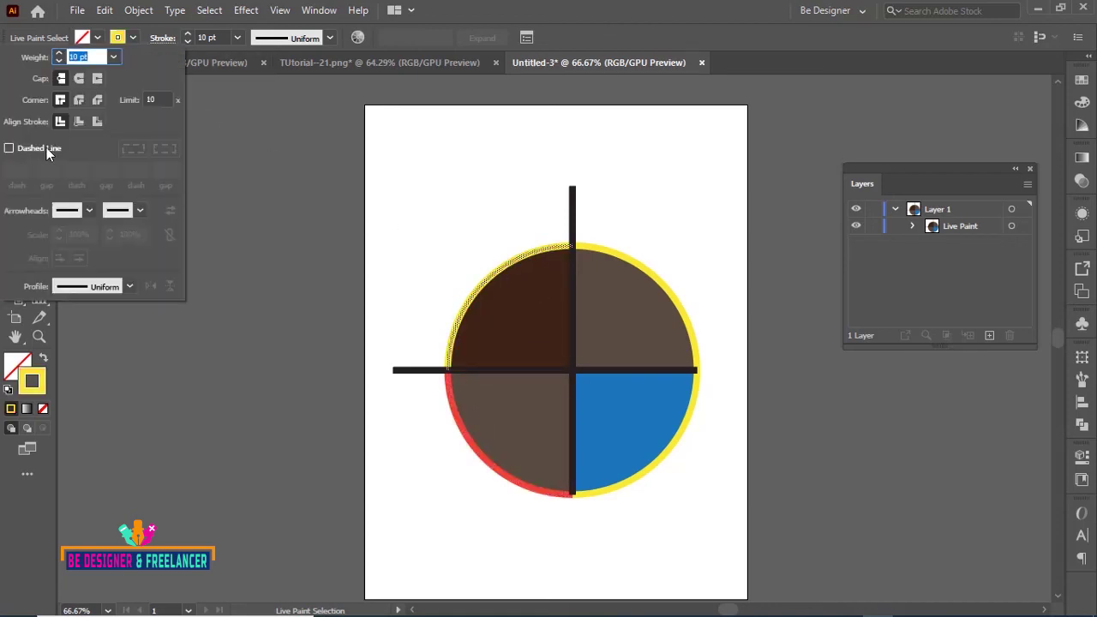
left_click(9, 149)
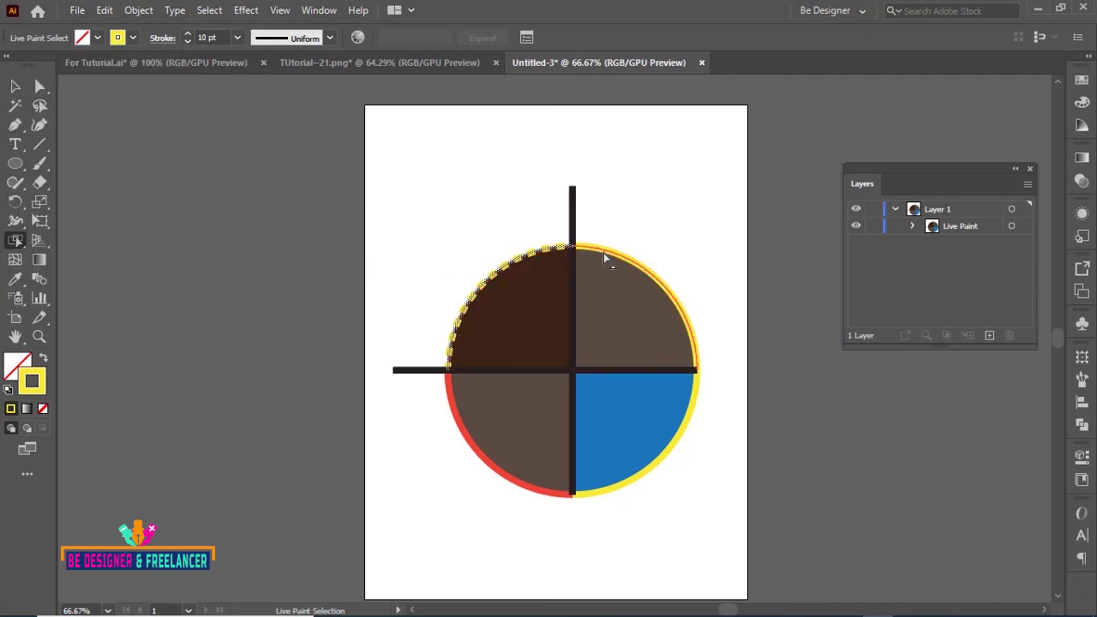
left_click(666, 249)
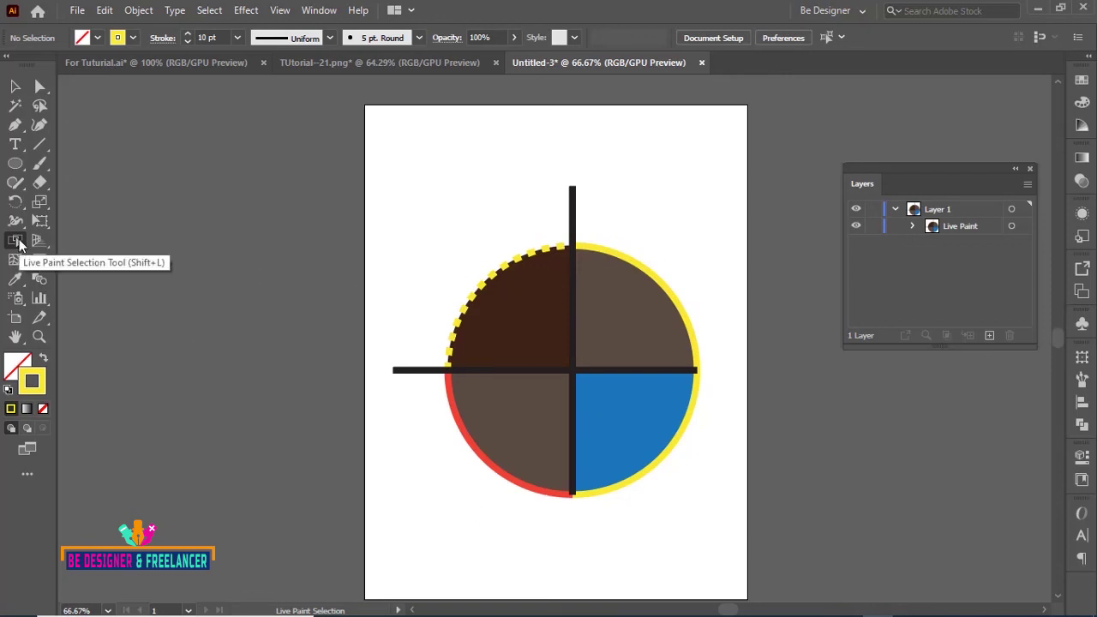
double_click(16, 241)
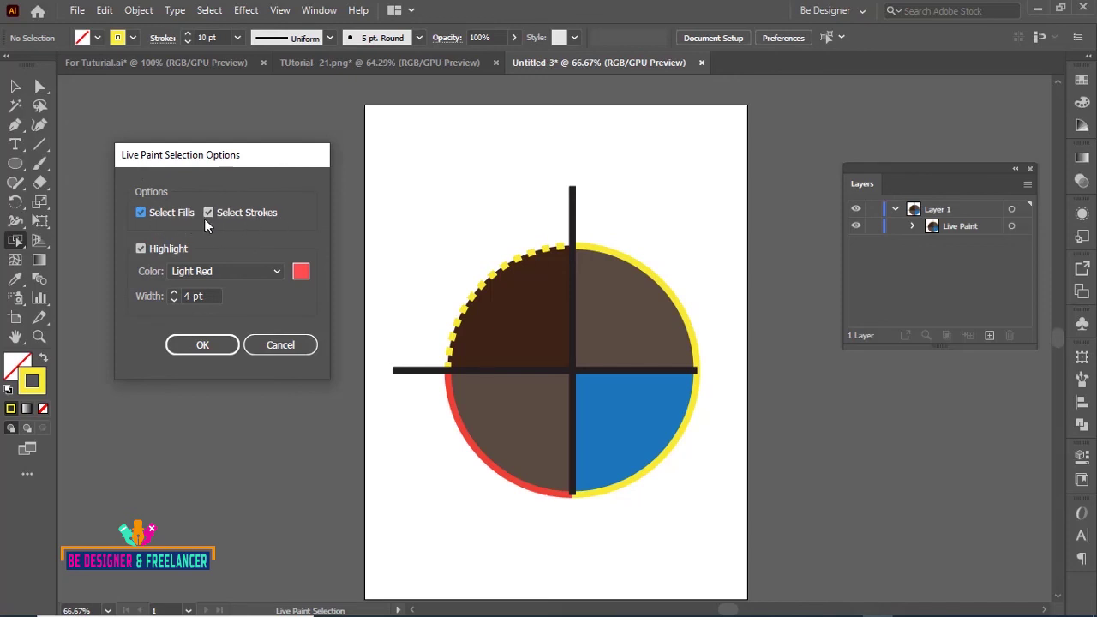
left_click(227, 347)
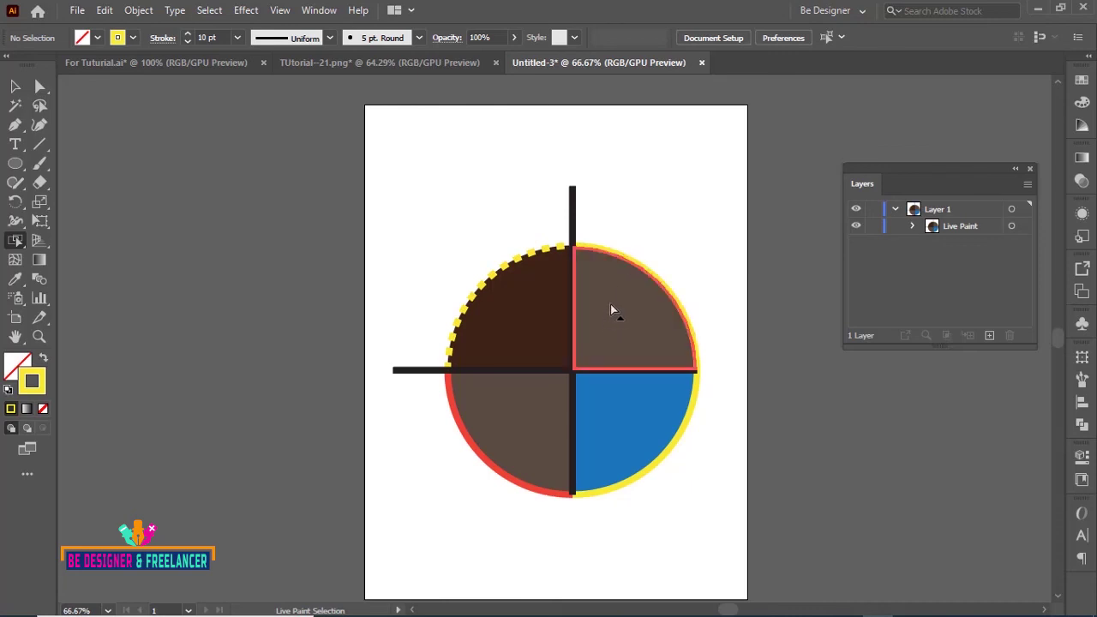
double_click(20, 245)
left_click(142, 213)
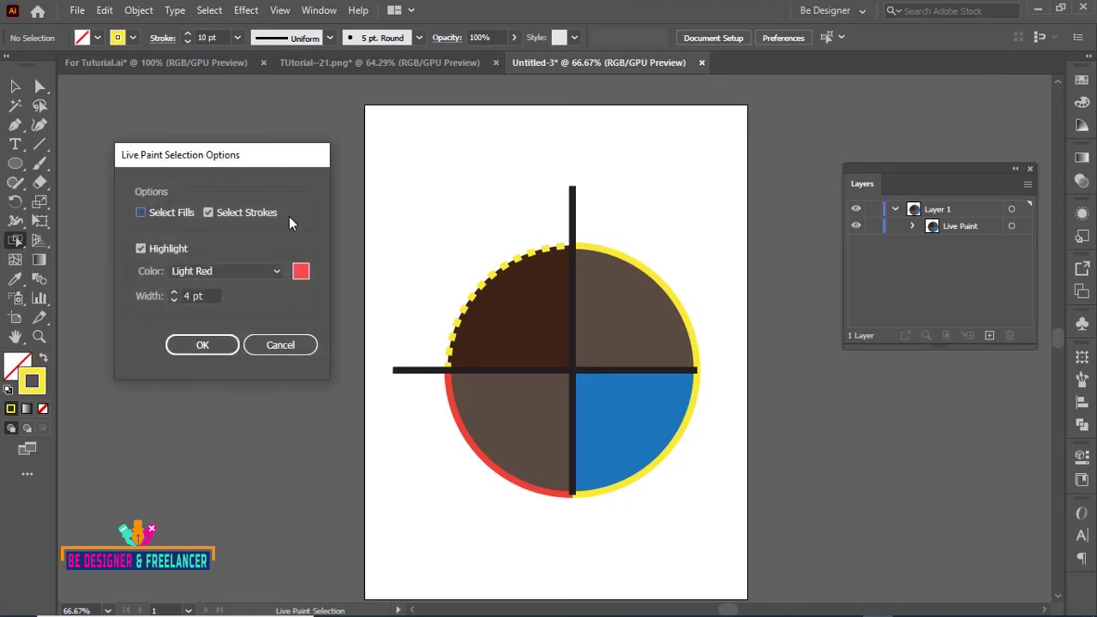
left_click(225, 346)
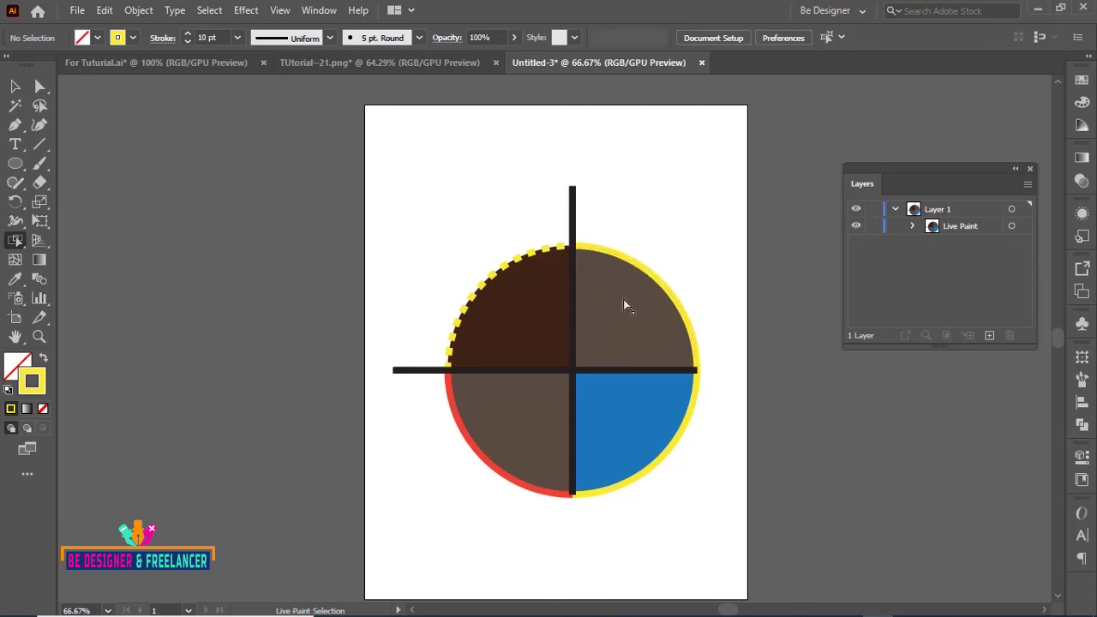
double_click(18, 241)
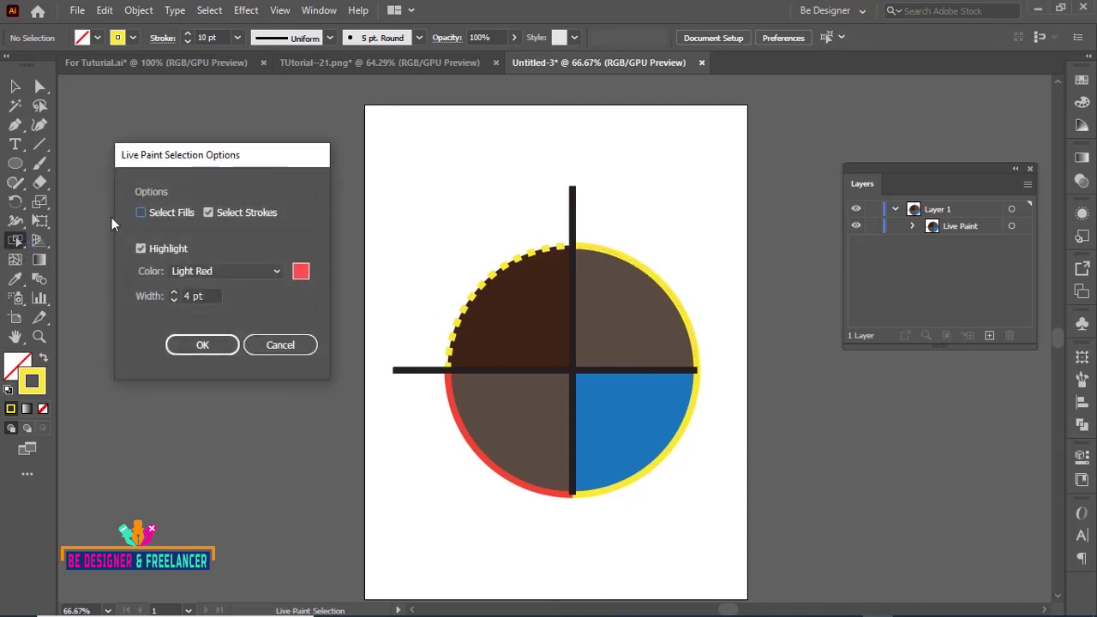
left_click(140, 212)
left_click(216, 346)
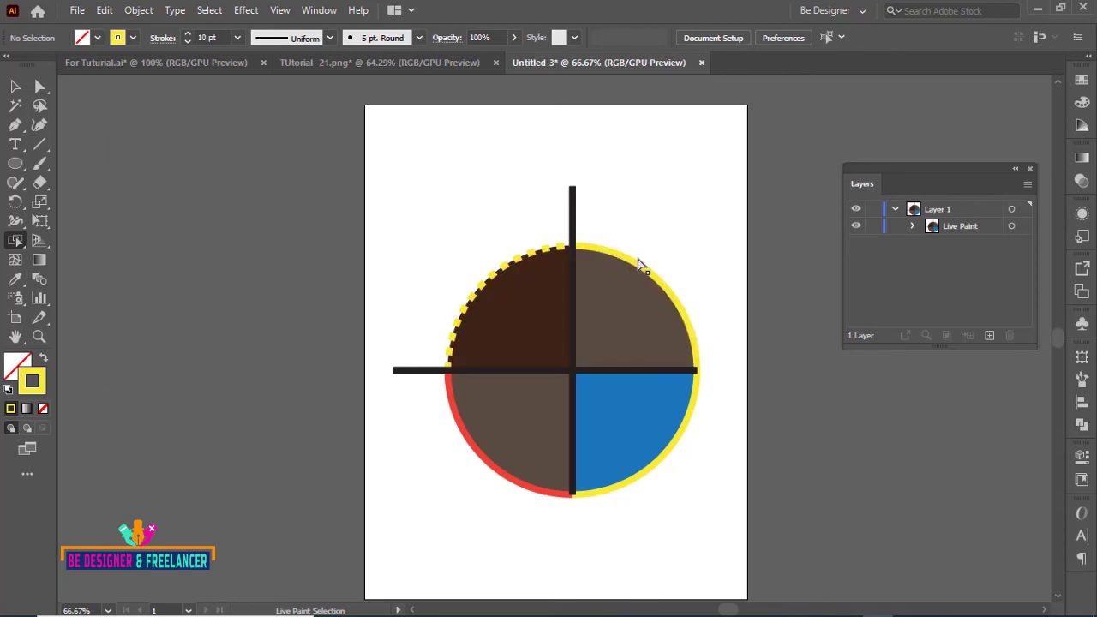
Keep strokes selectable and set the Live Paint selection highlight colour to Light Gray
double_click(17, 242)
left_click(208, 212)
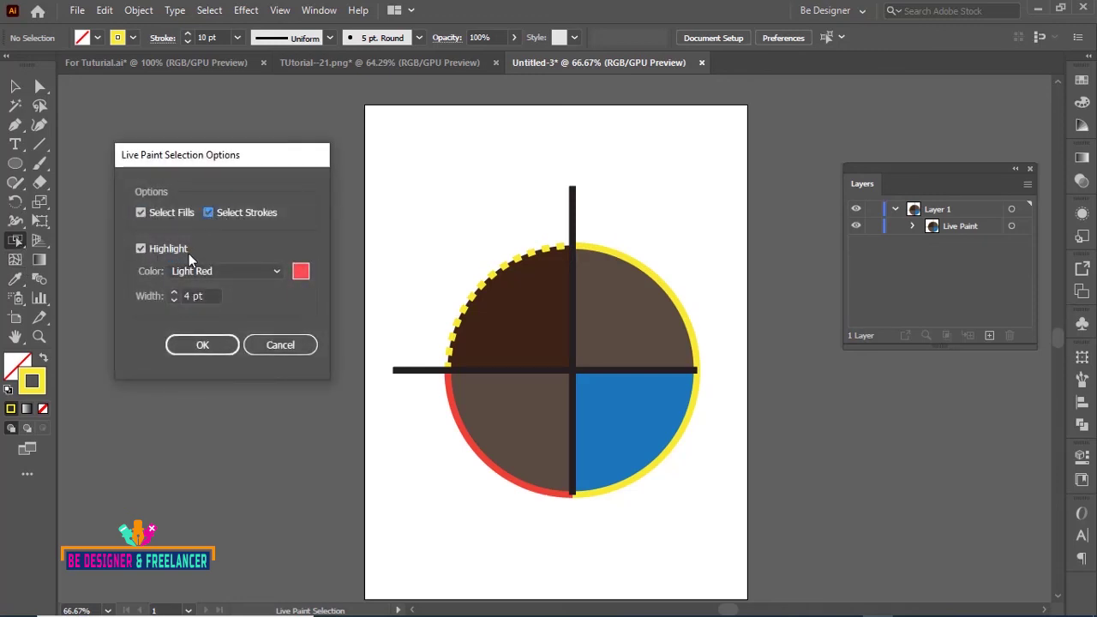
left_click(194, 341)
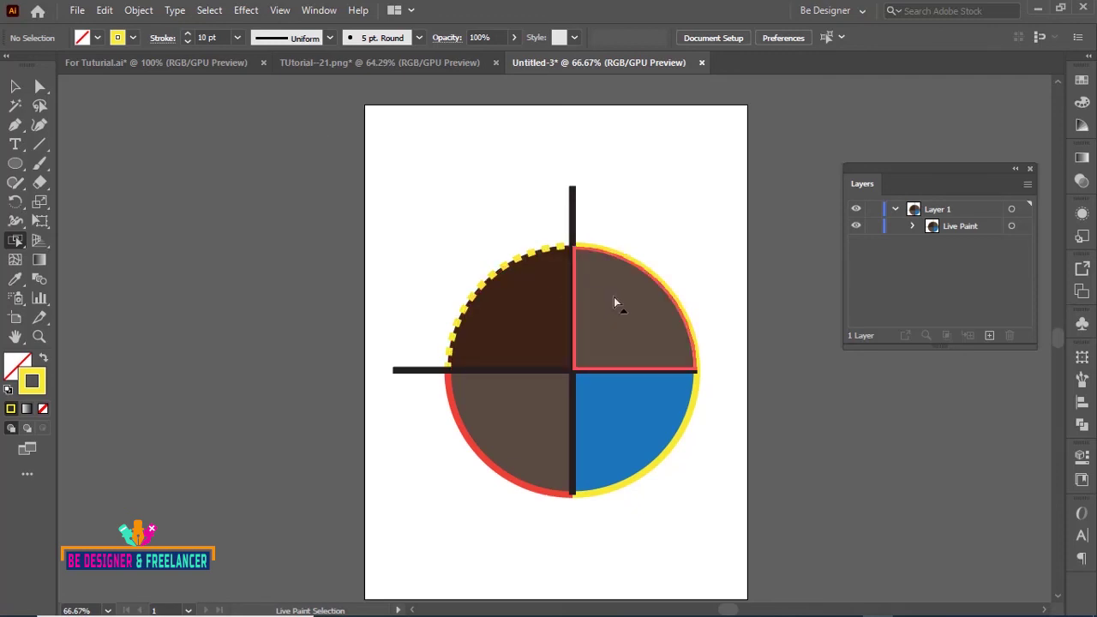
double_click(14, 242)
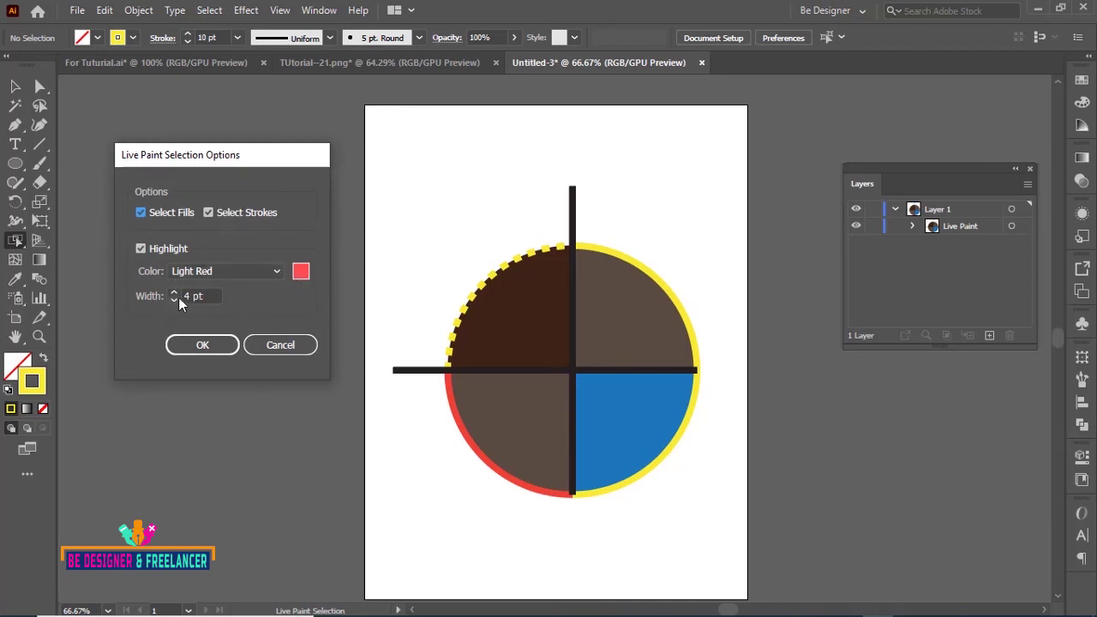
left_click(276, 271)
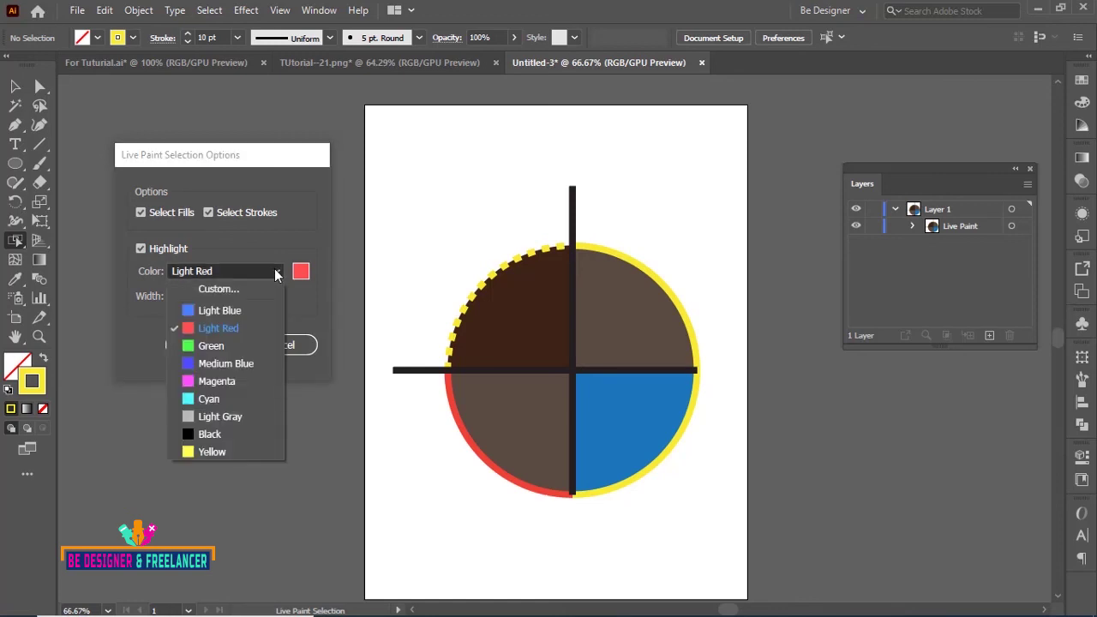
left_click(216, 416)
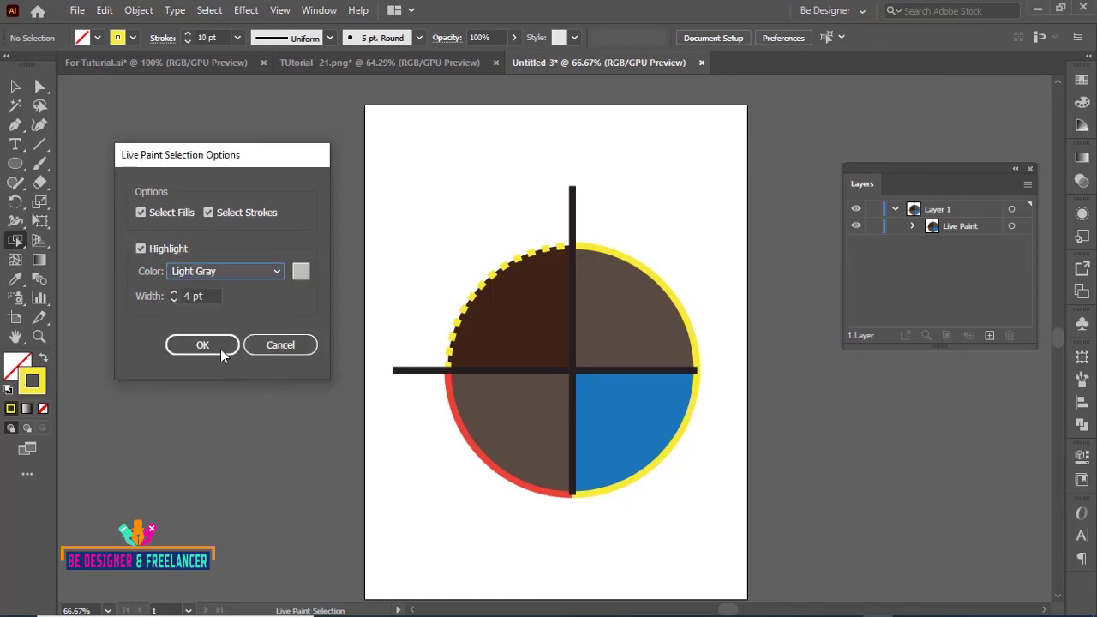
left_click(220, 345)
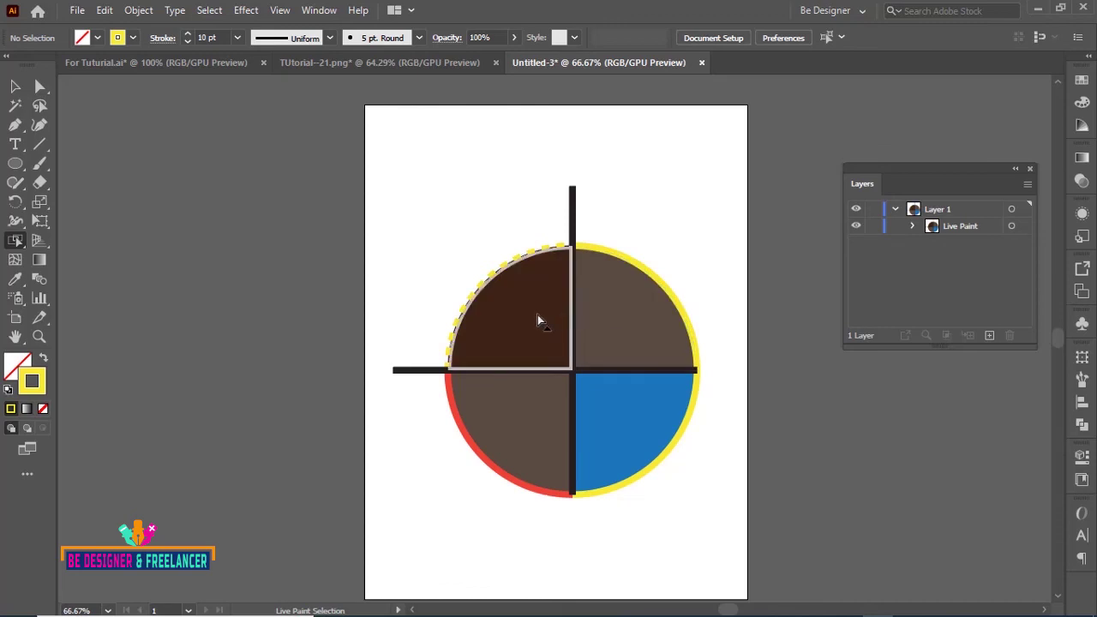
Raise the Live Paint selection highlight width to 8 pt
double_click(15, 239)
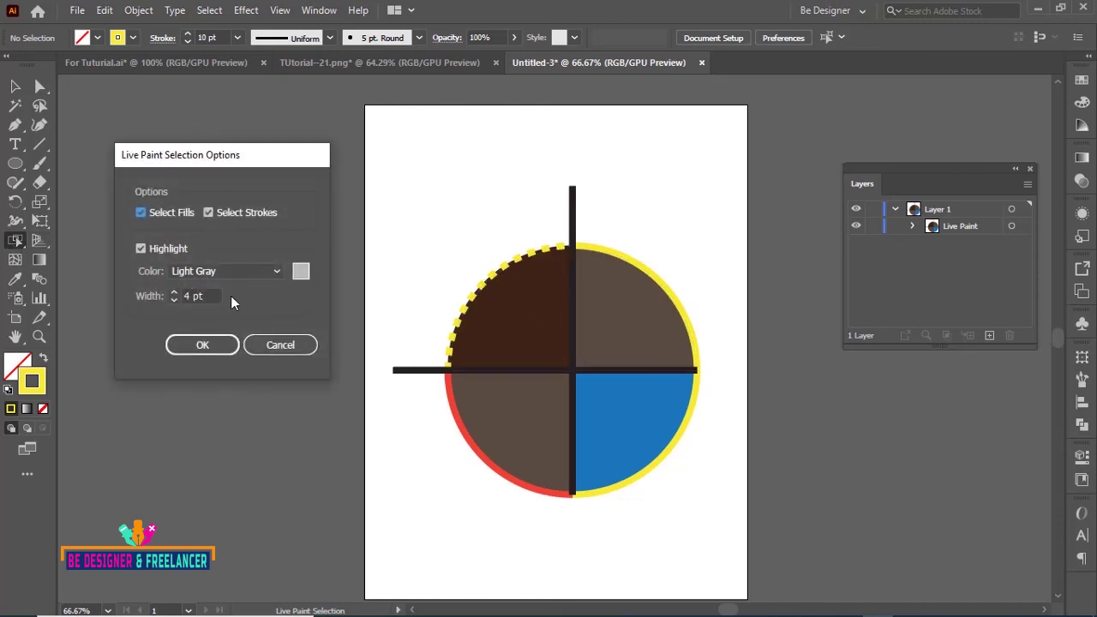
left_click(174, 292)
left_click(174, 292)
left_click(174, 292)
left_click(174, 292)
left_click(206, 344)
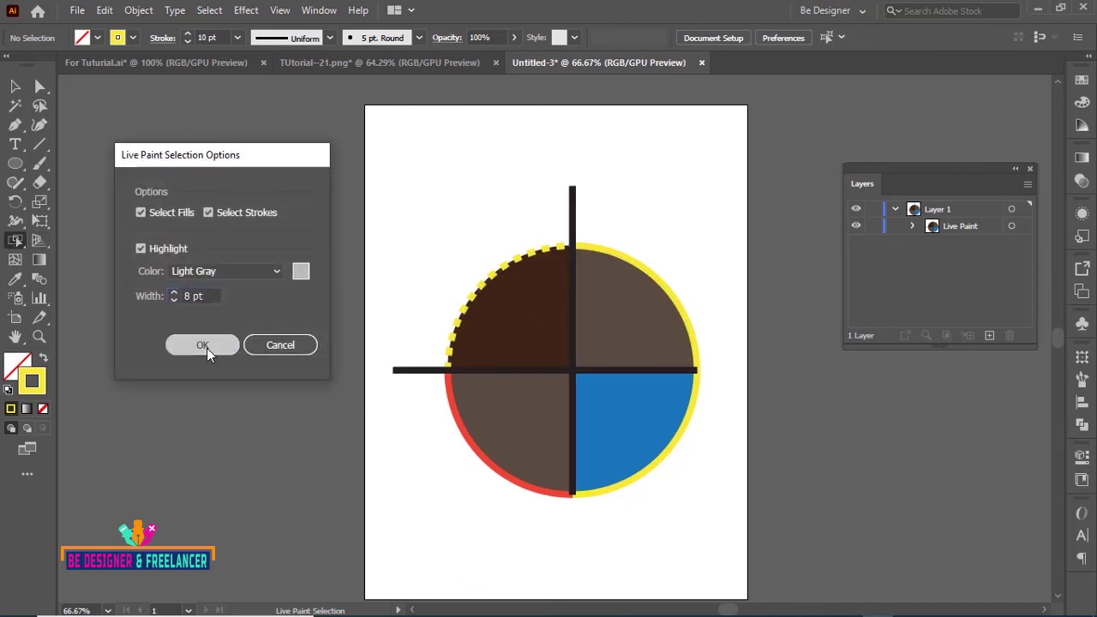